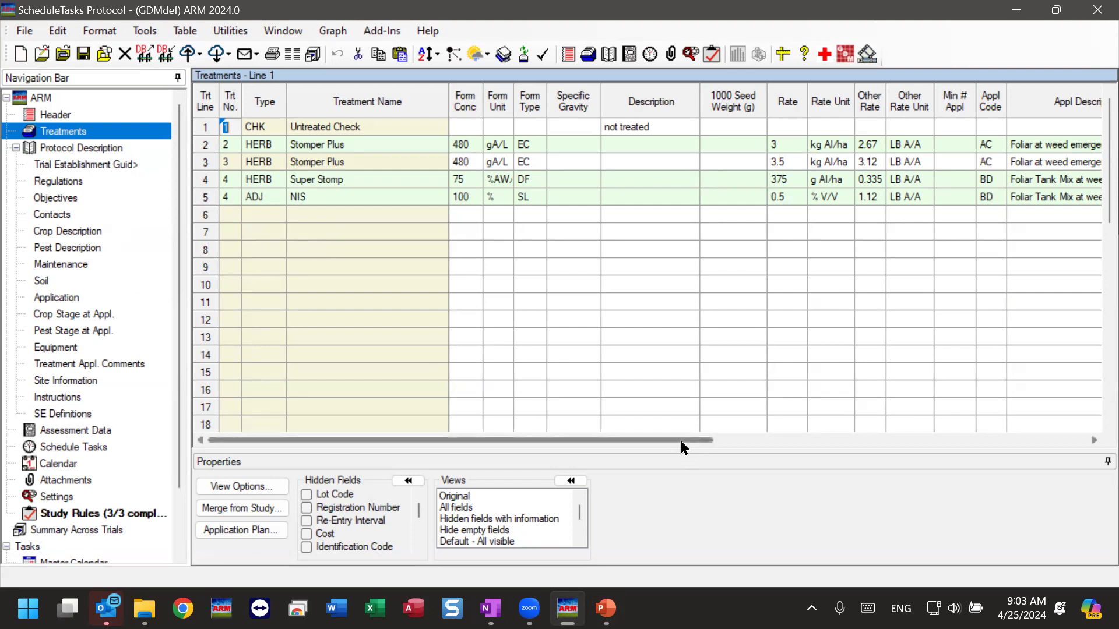
Step: Examine the application codes and descriptions in the treatments list and open the protocol's Application section
left_click_drag(679, 439, 777, 438)
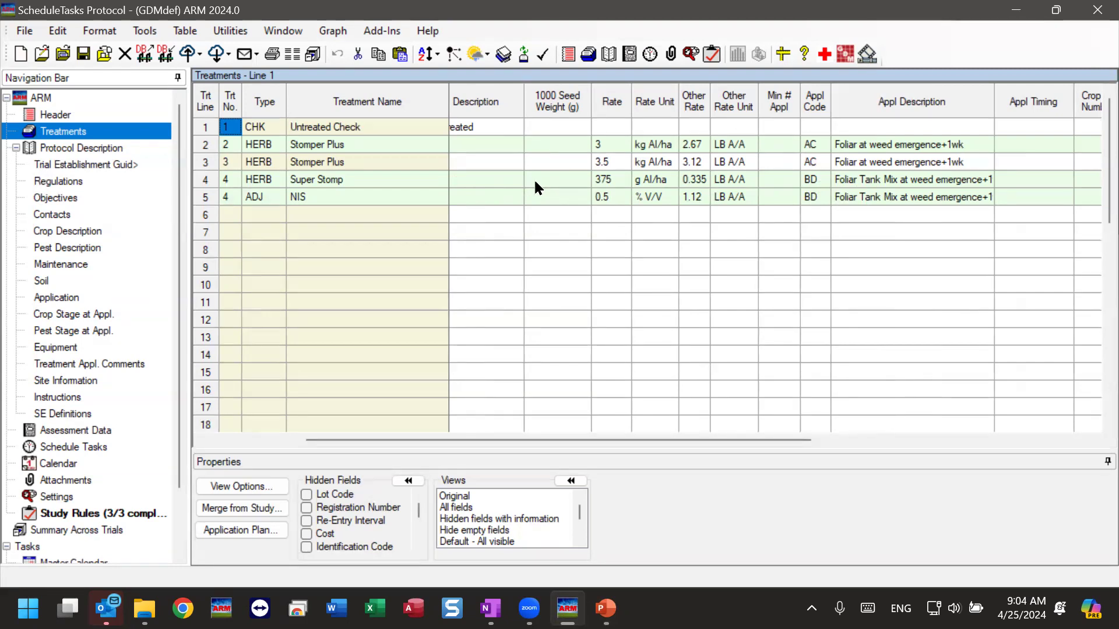
left_click(41, 299)
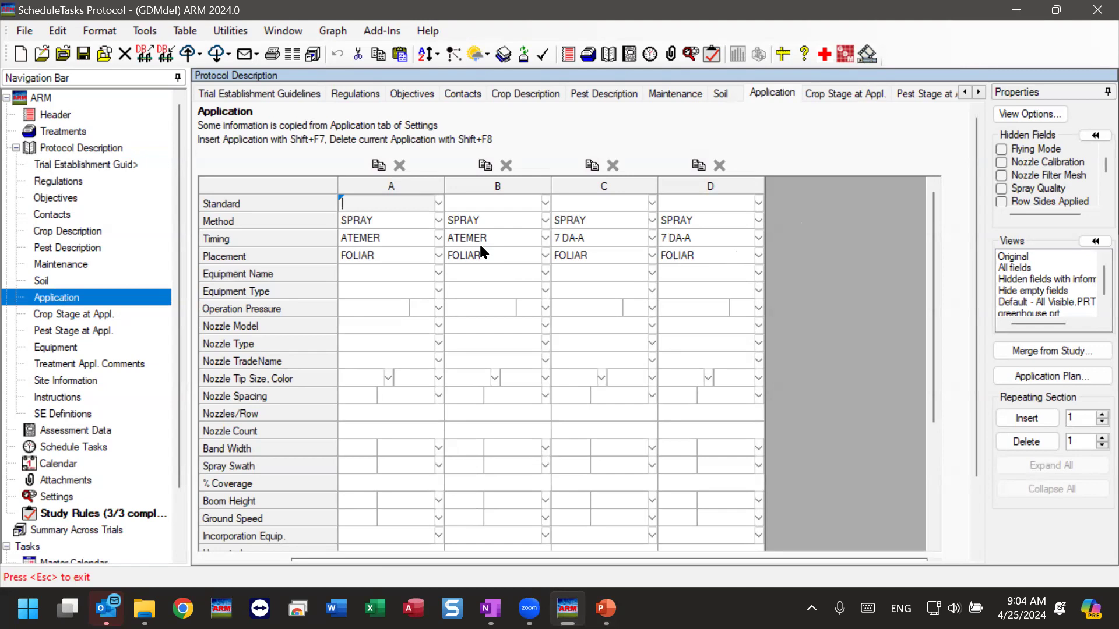
Step: Open the assessment data and examine the Rating Timing row and its code in column 1
scroll(172, 367, "down", 1)
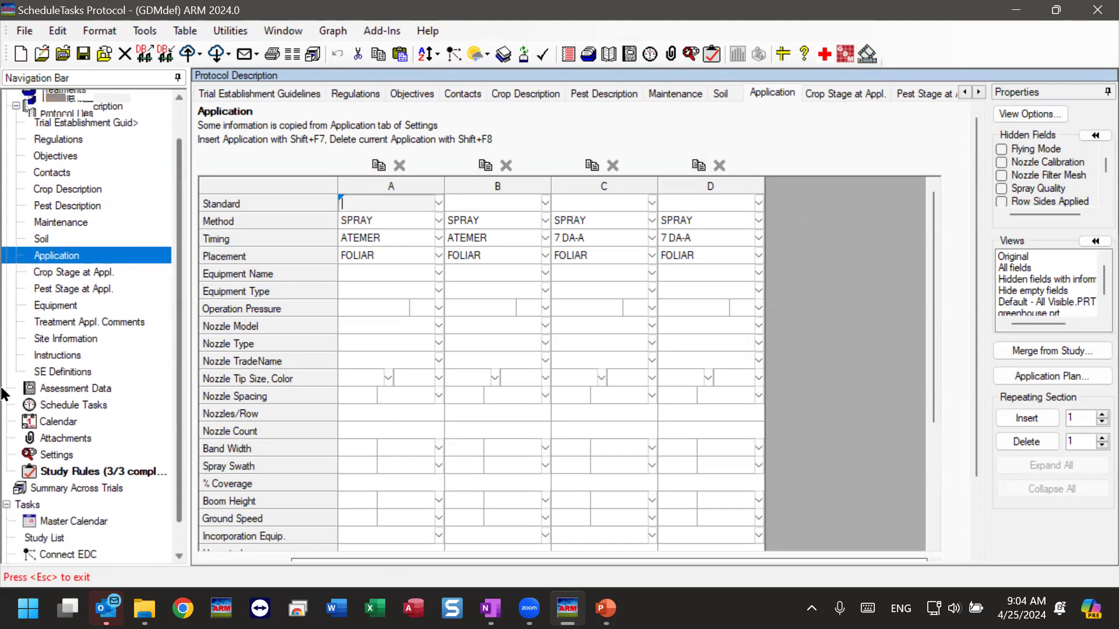
left_click(49, 394)
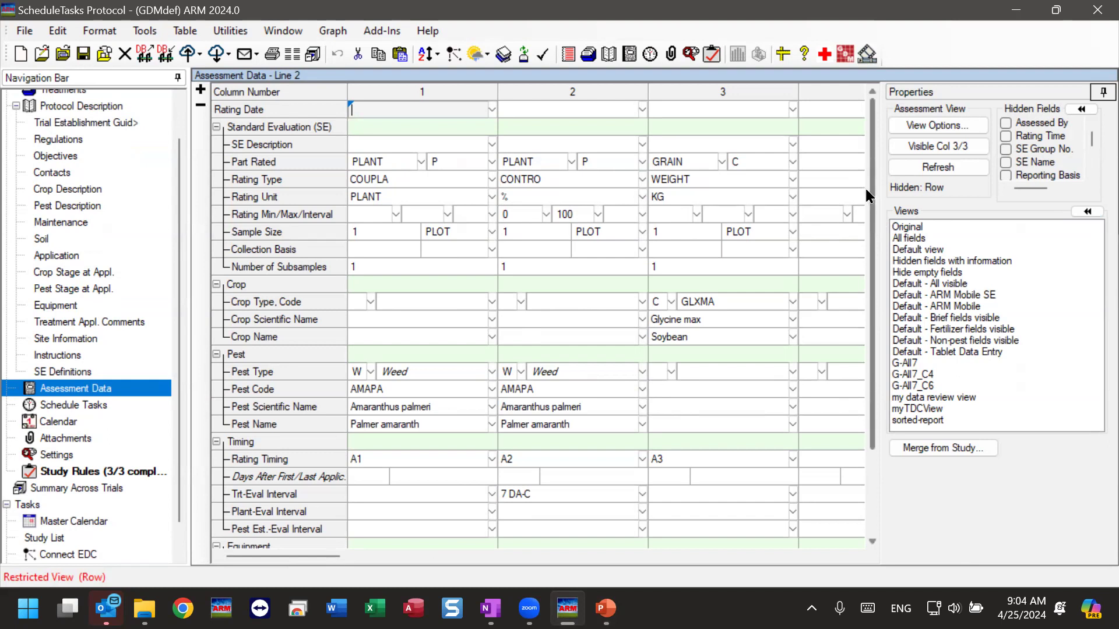
left_click(239, 461)
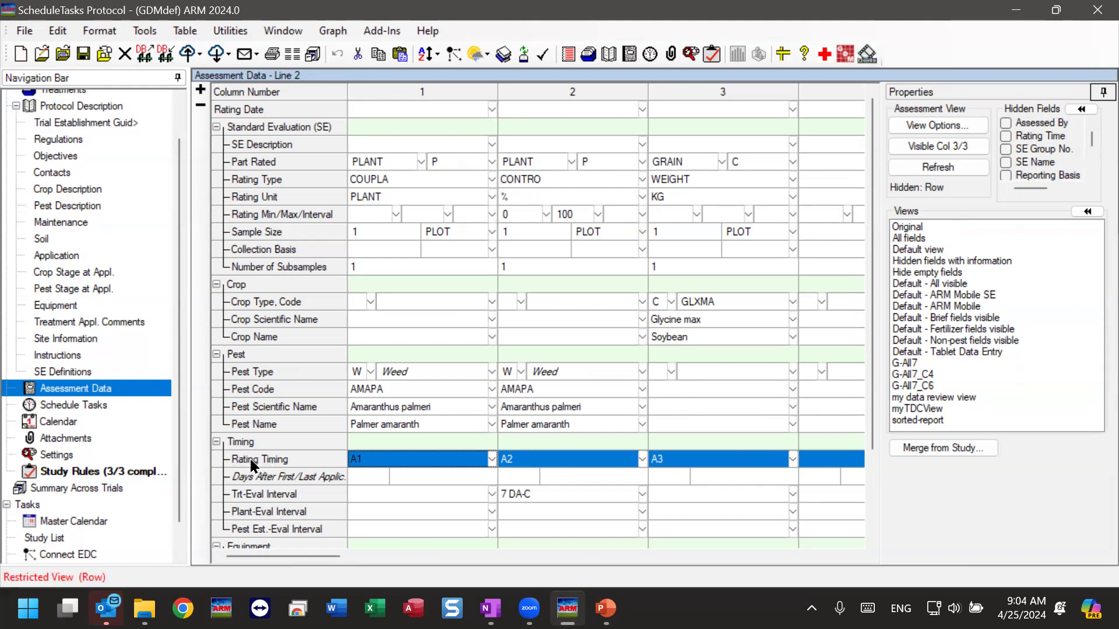
left_click(385, 459)
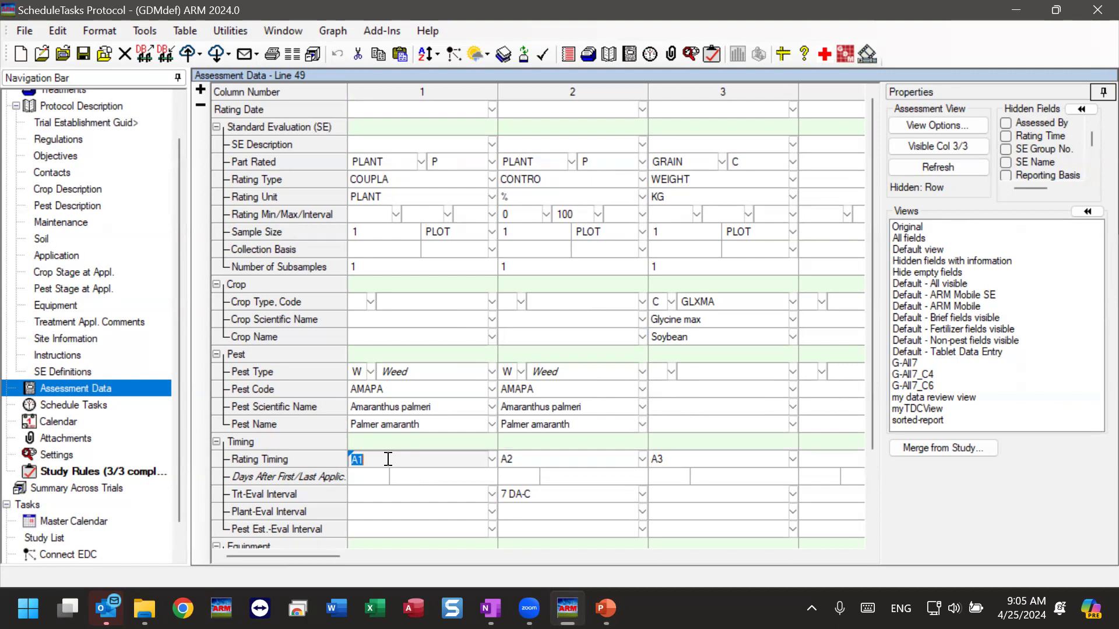
left_click(248, 464)
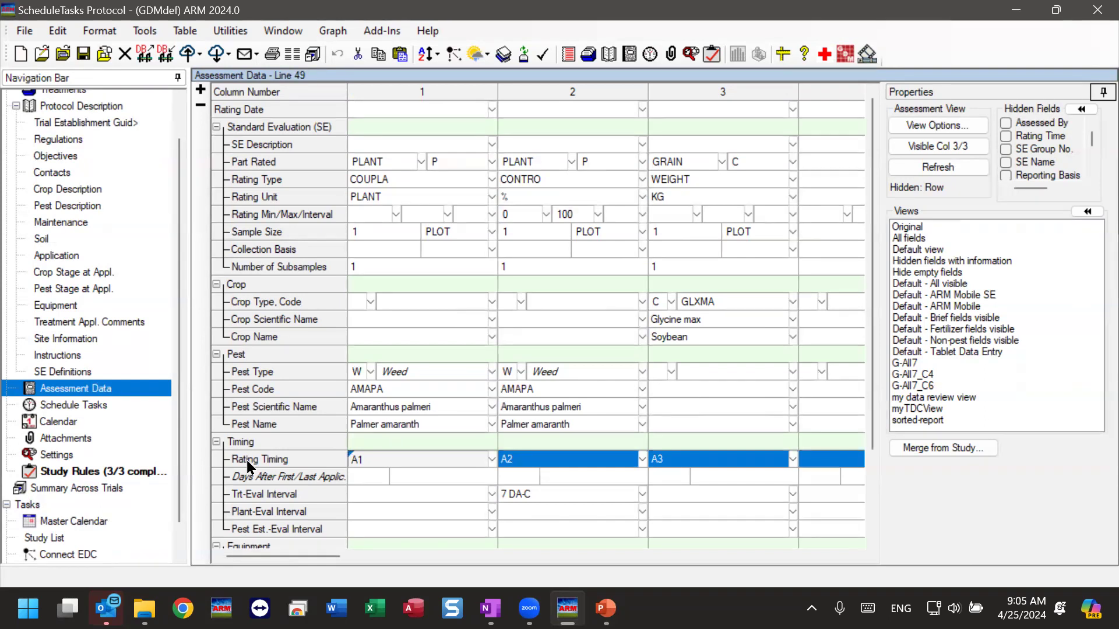
left_click(369, 458)
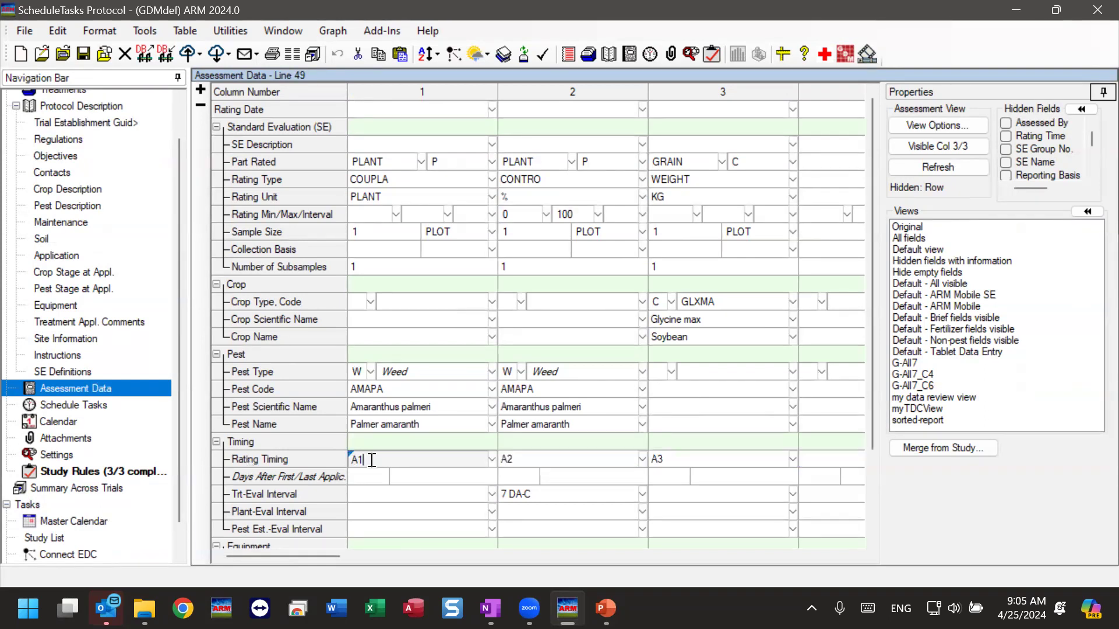
Step: Browse the list of available rating timing codes for assessment column 1 down to its last entry, and cancel the list
left_click(493, 459)
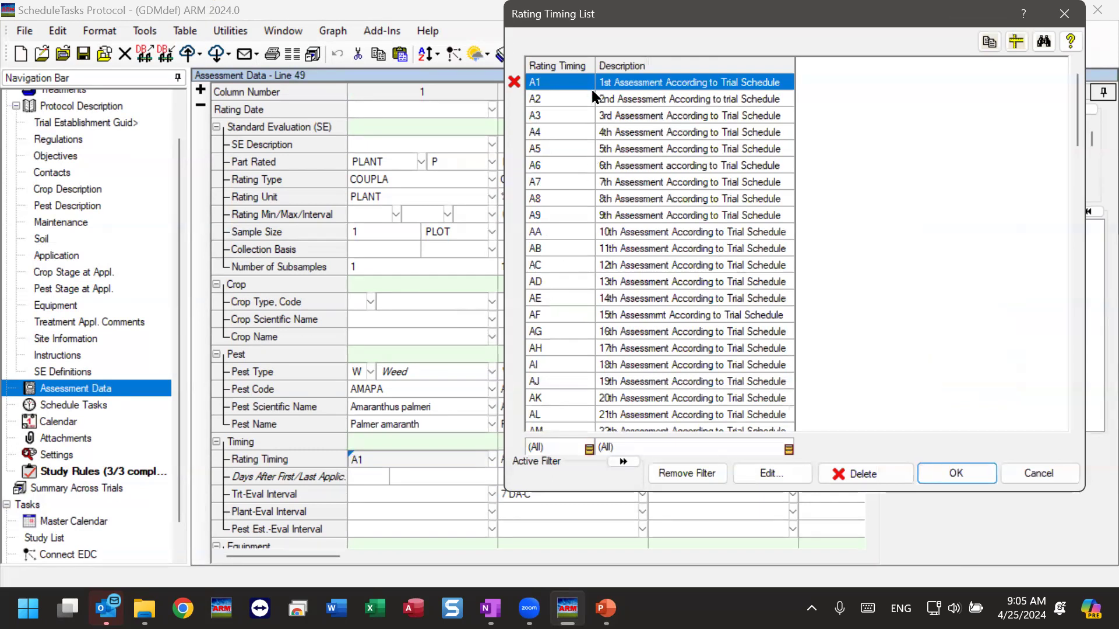
left_click(543, 94)
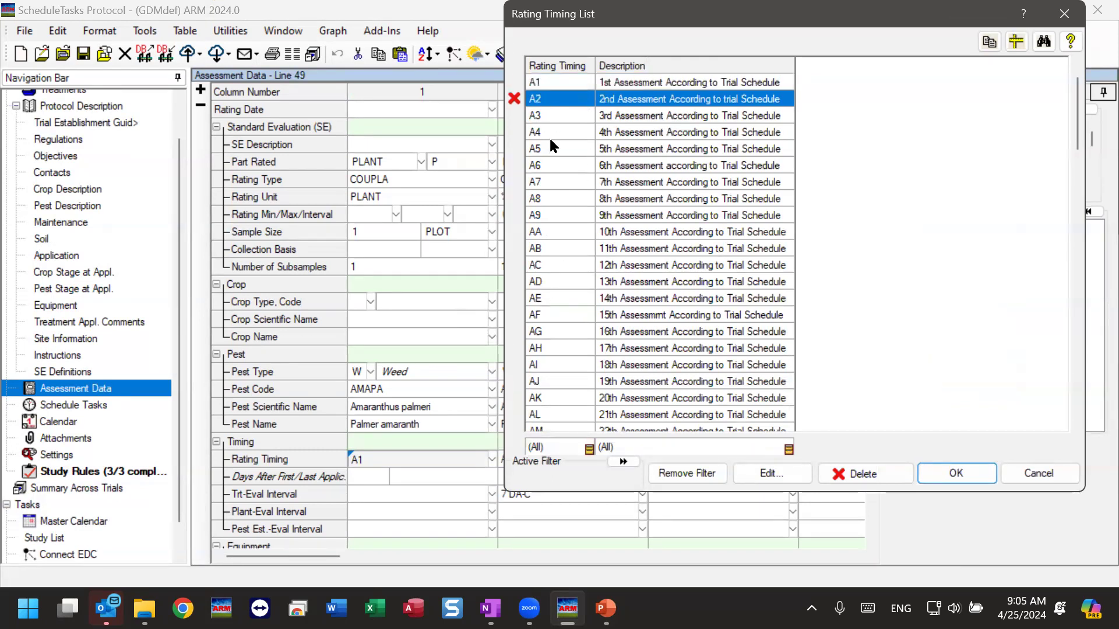
left_click(553, 112)
left_click(552, 133)
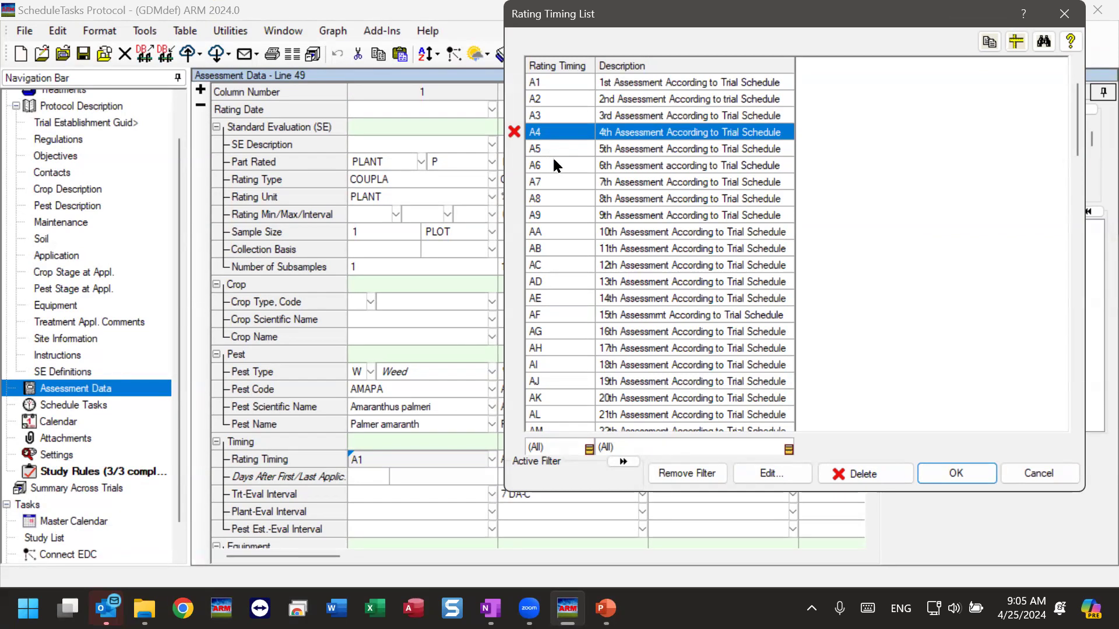
left_click_drag(1075, 113, 1072, 291)
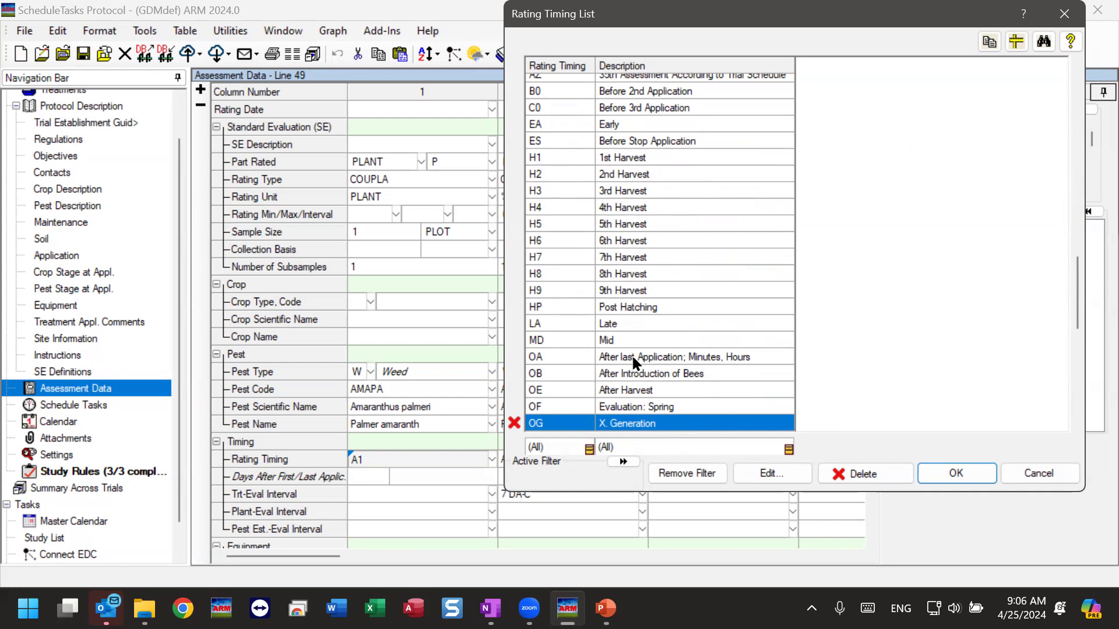
key("Down")
key("Down")
key("Down")
key("Down")
key("Down")
key("Down")
key("Down")
key("Down")
key("Down")
key("Down")
key("Down")
key("Down")
key("Down")
key("Down")
key("Down")
key("Down")
key("Down")
key("Down")
key("Down")
key("Down")
key("Down")
key("Down")
key("Down")
key("Down")
key("Down")
key("Down")
key("Down")
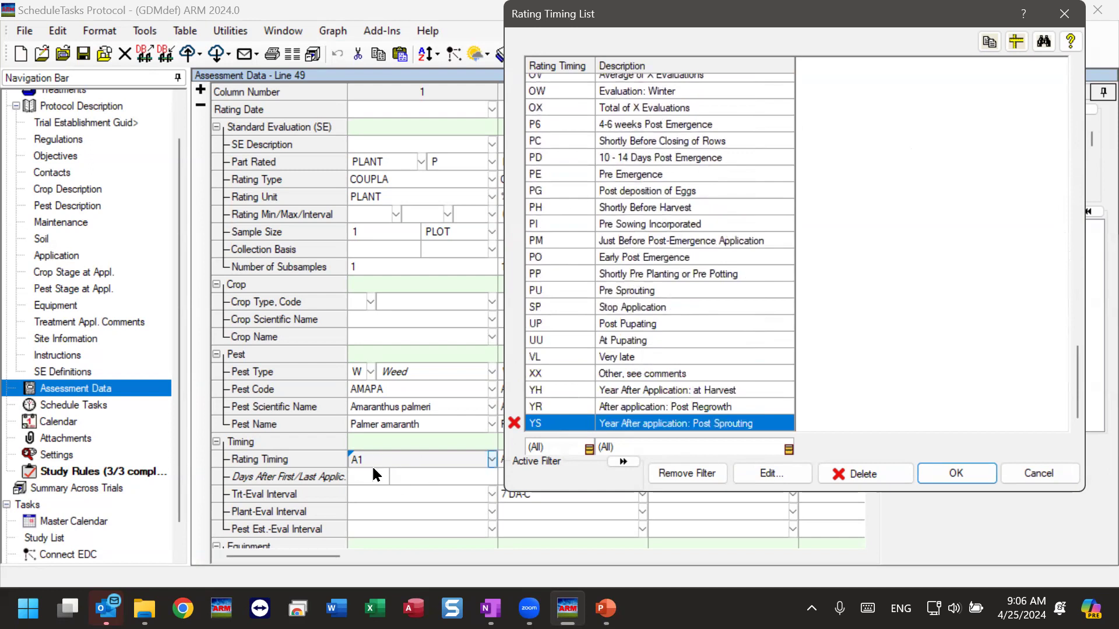
left_click(1029, 467)
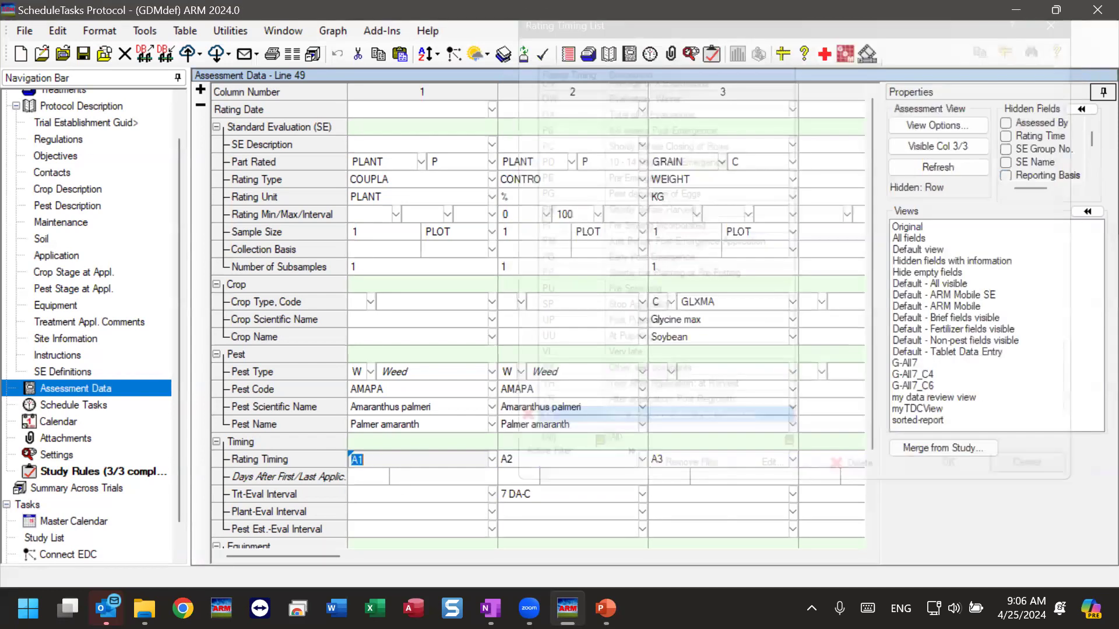
Step: Compare the Rating Timing row of the assessment data with application columns A, B and C in the Application section
left_click(258, 464)
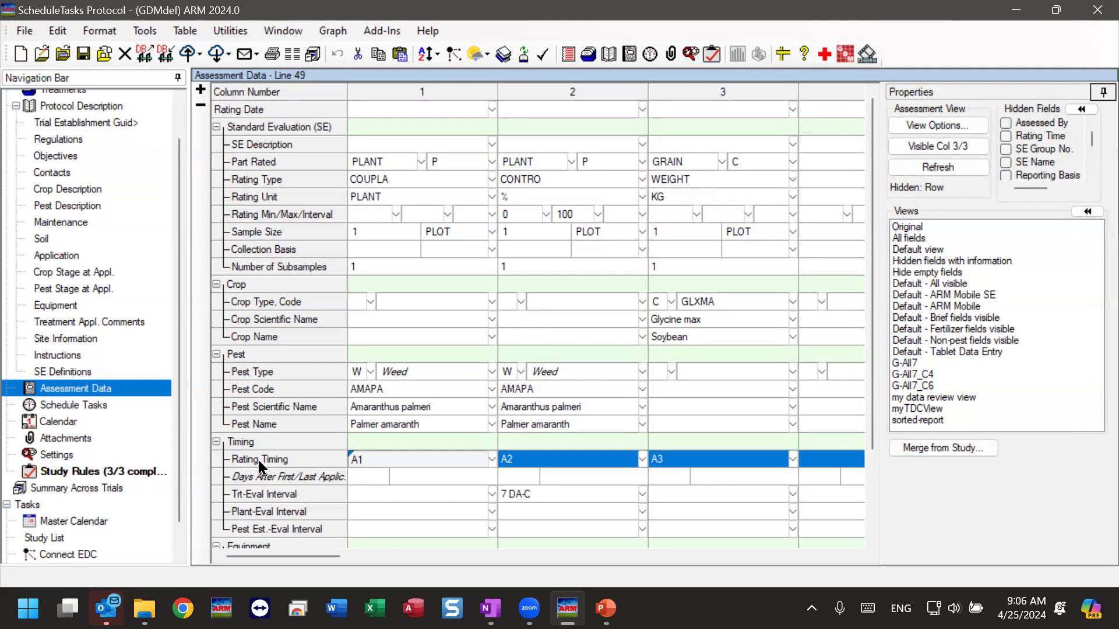
scroll(532, 464, "down", 3)
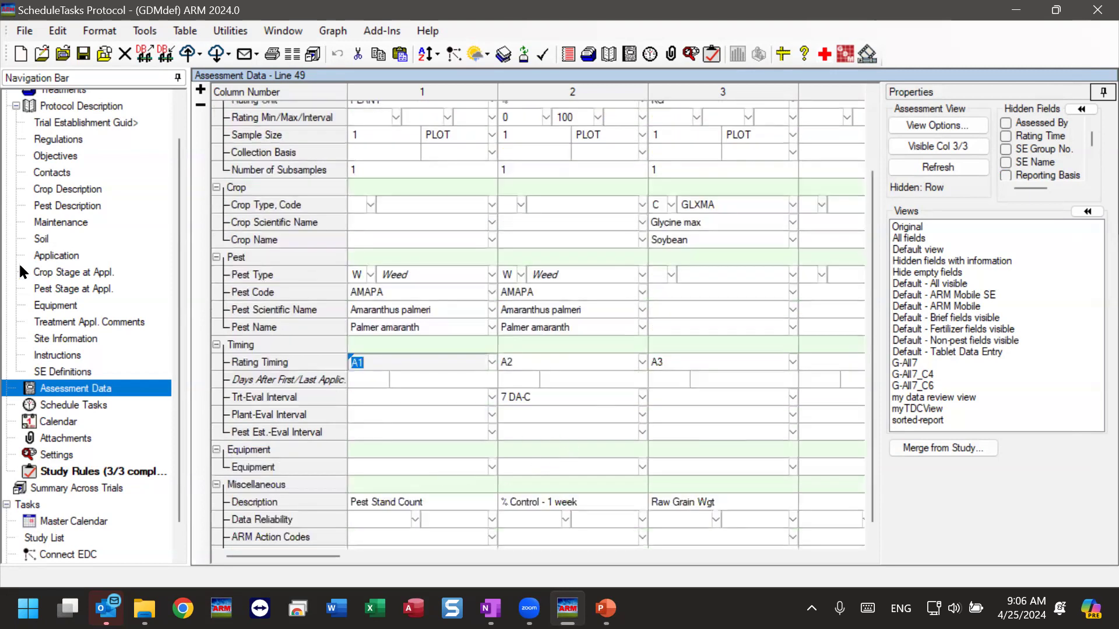
left_click(58, 255)
left_click(393, 187)
left_click(488, 192)
left_click(619, 191)
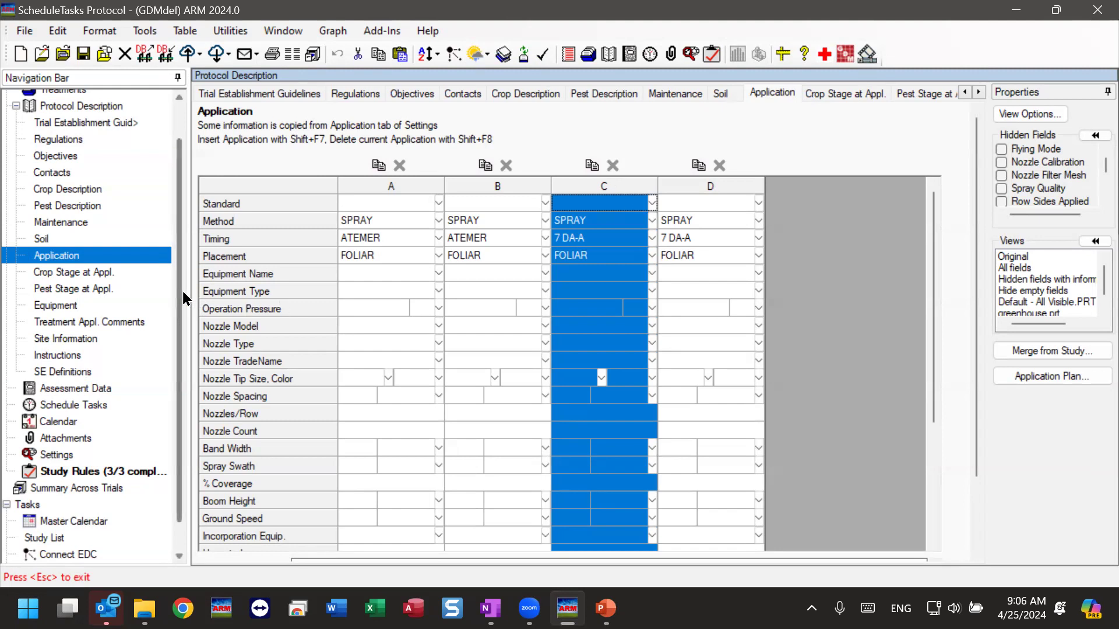
Step: Return to the assessment data and examine the Rating Timing row and the Trt-Eval Interval of column 2
left_click(93, 388)
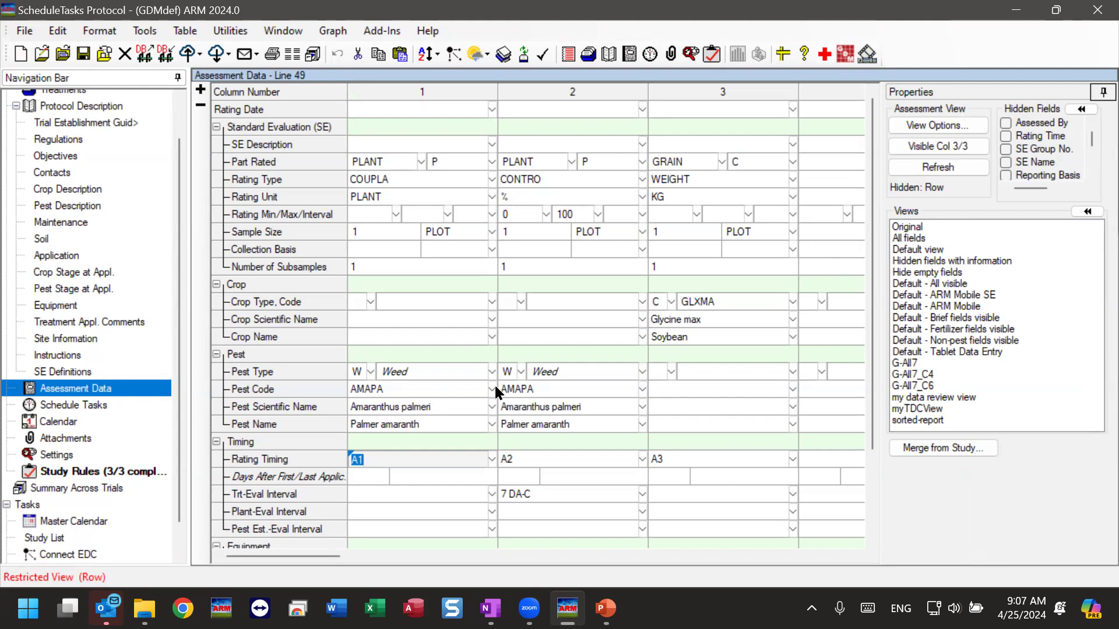
left_click(267, 461)
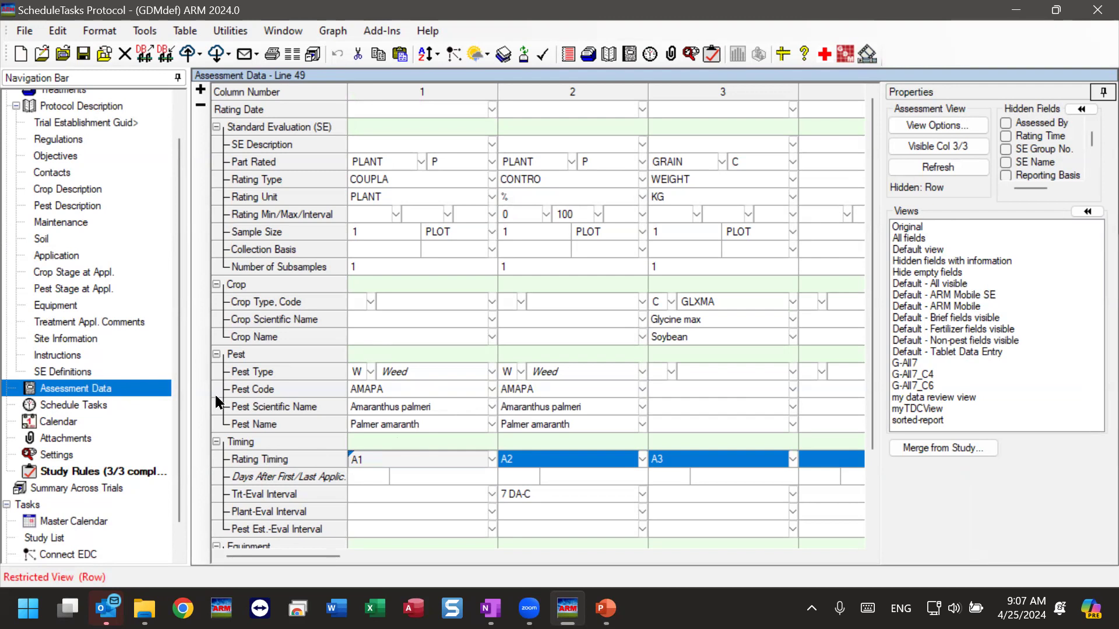
scroll(563, 461, "down", 2)
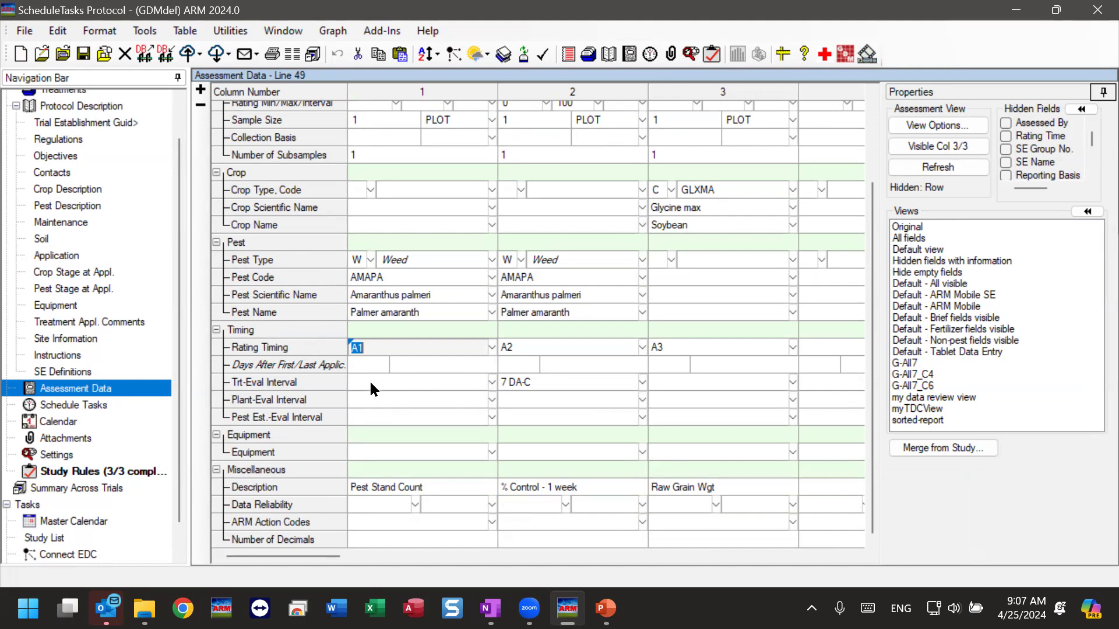
scroll(371, 389, "up", 1)
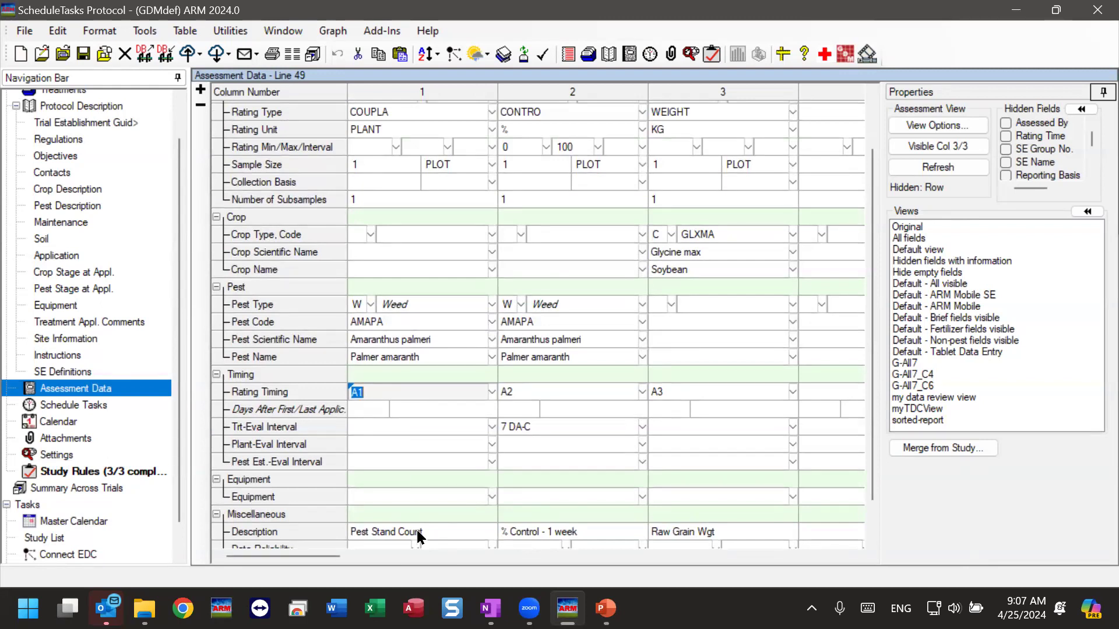
left_click(525, 427)
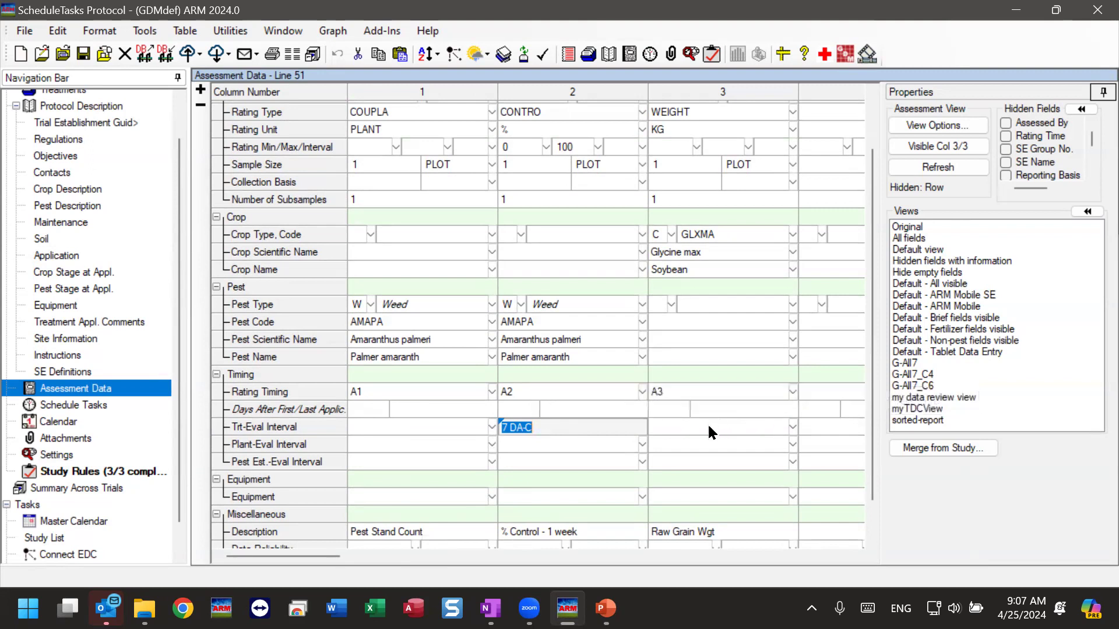
scroll(708, 425, "down", 1)
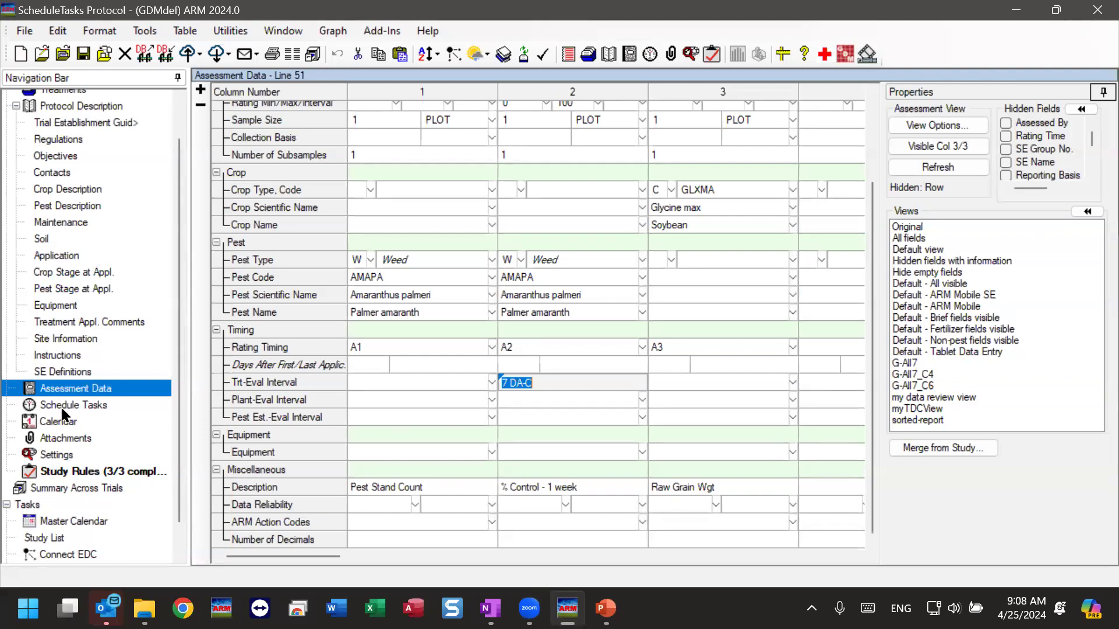
Step: Open the Schedule Tasks editor for the protocol
left_click(91, 410)
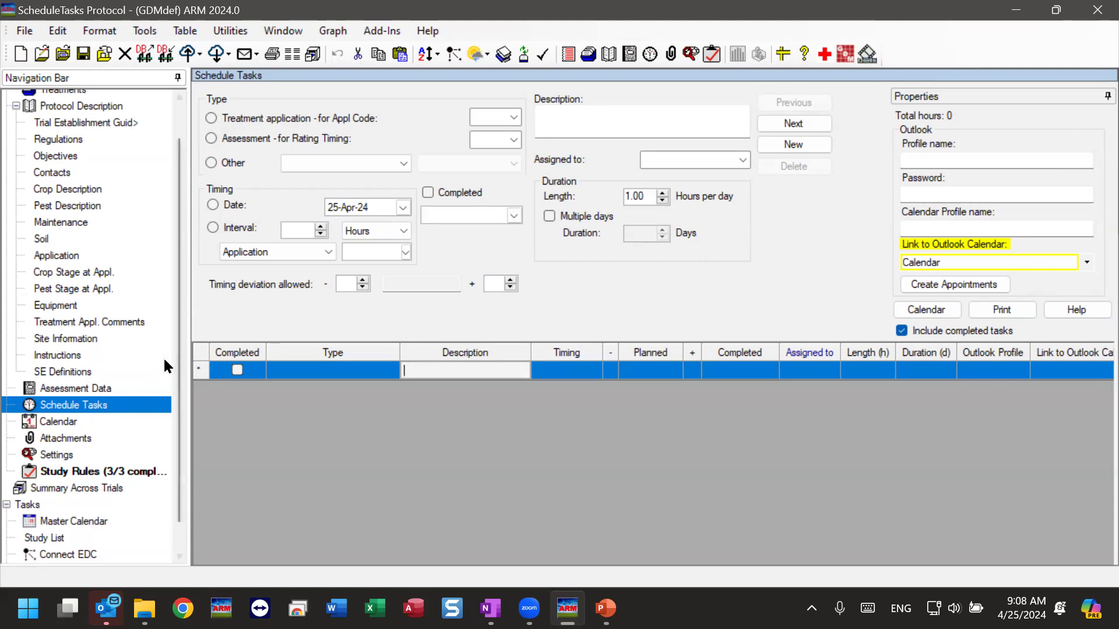
scroll(172, 331, "up", 2)
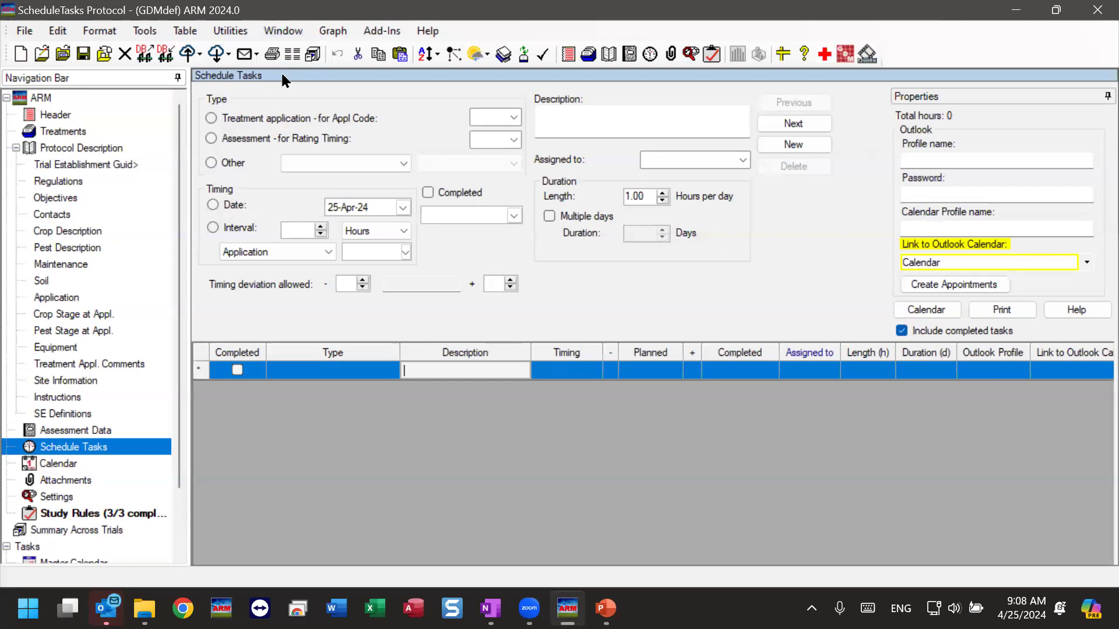
left_click(283, 31)
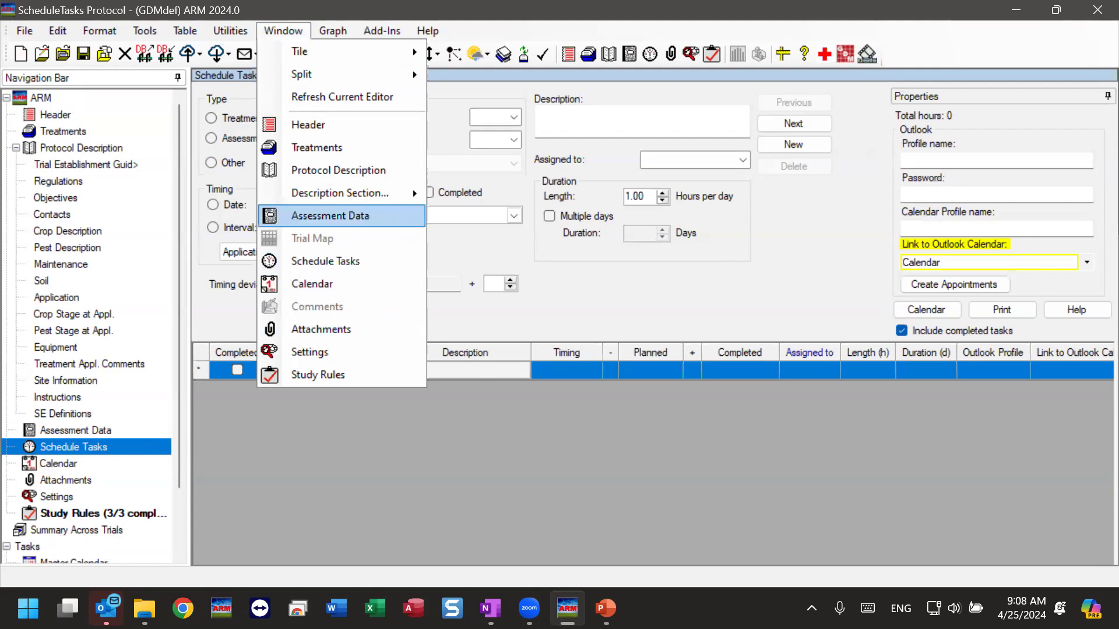
left_click(670, 507)
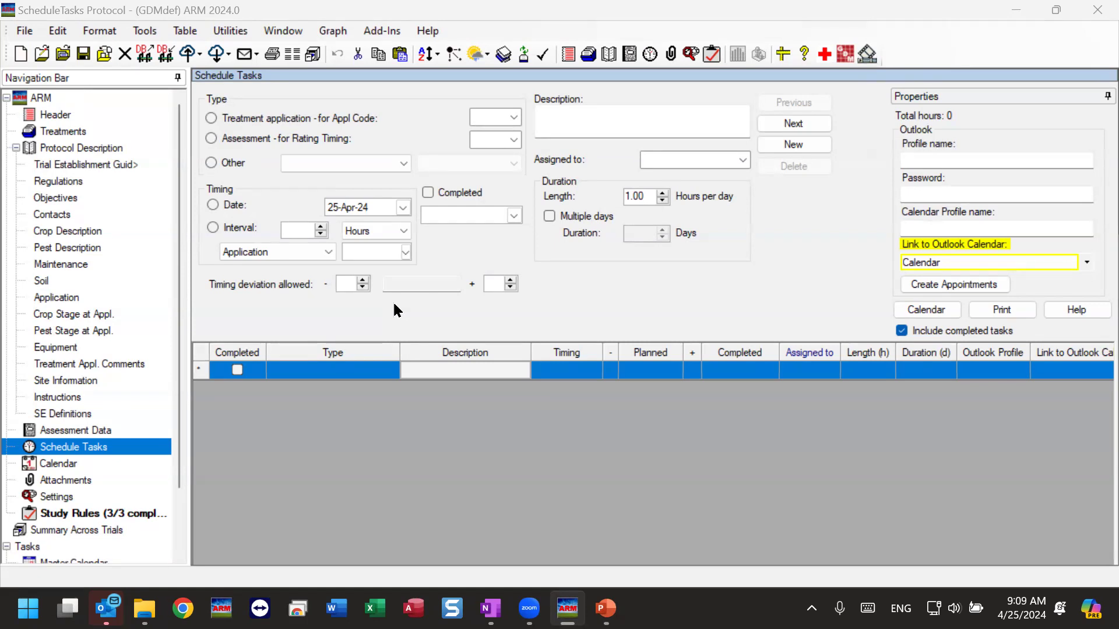
Step: Build the scheduled tasks automatically from the protocol, dismiss the message, and close the Study Rules pane
left_click(234, 74)
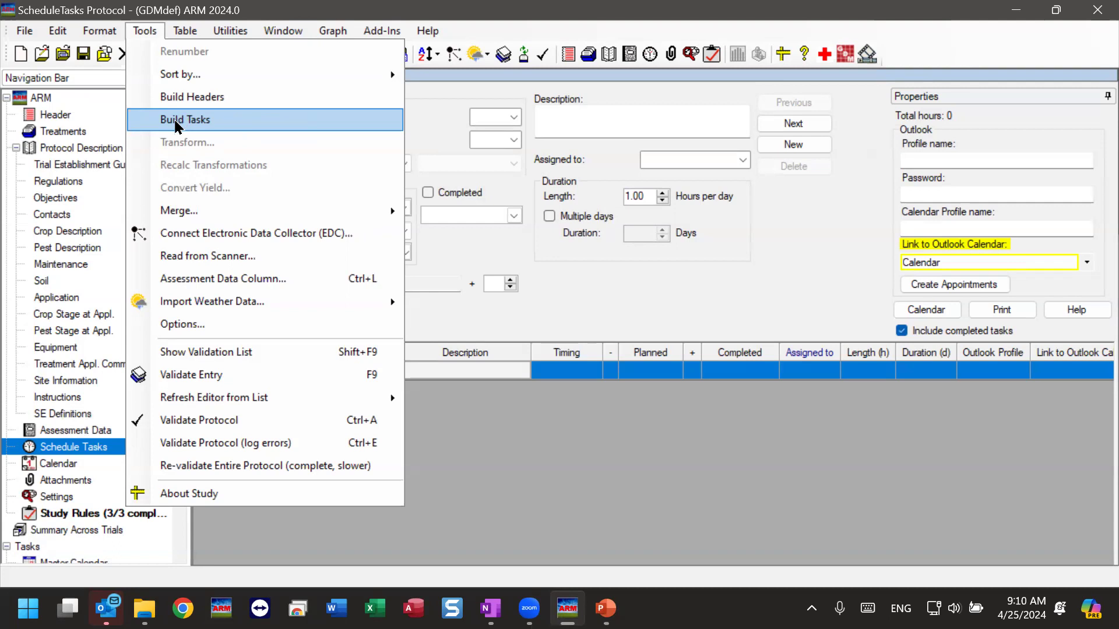
left_click(218, 120)
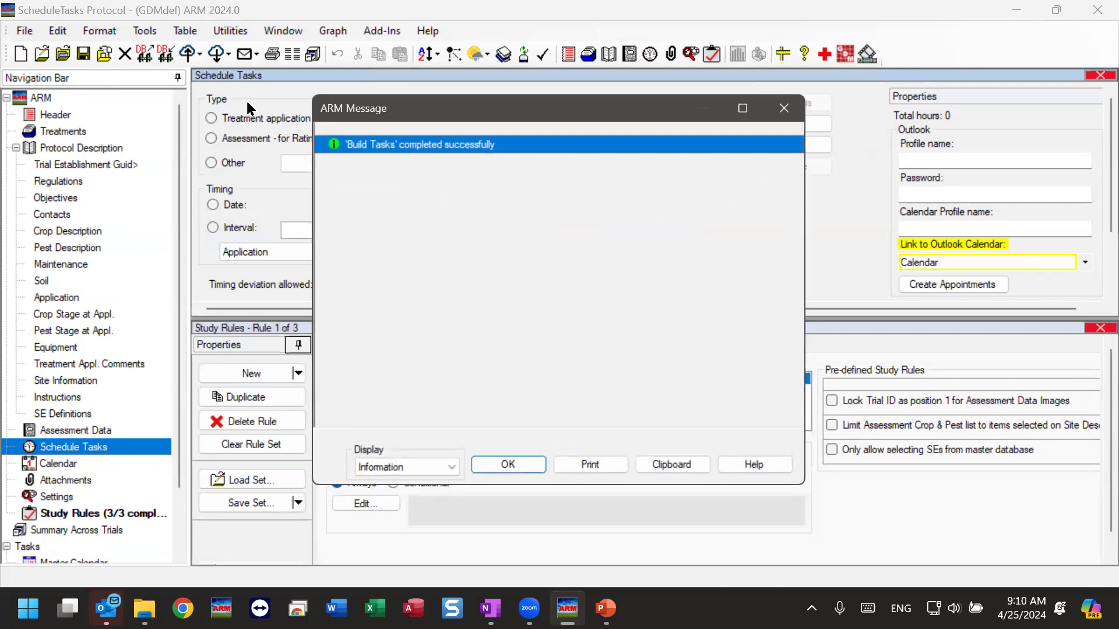
left_click(507, 465)
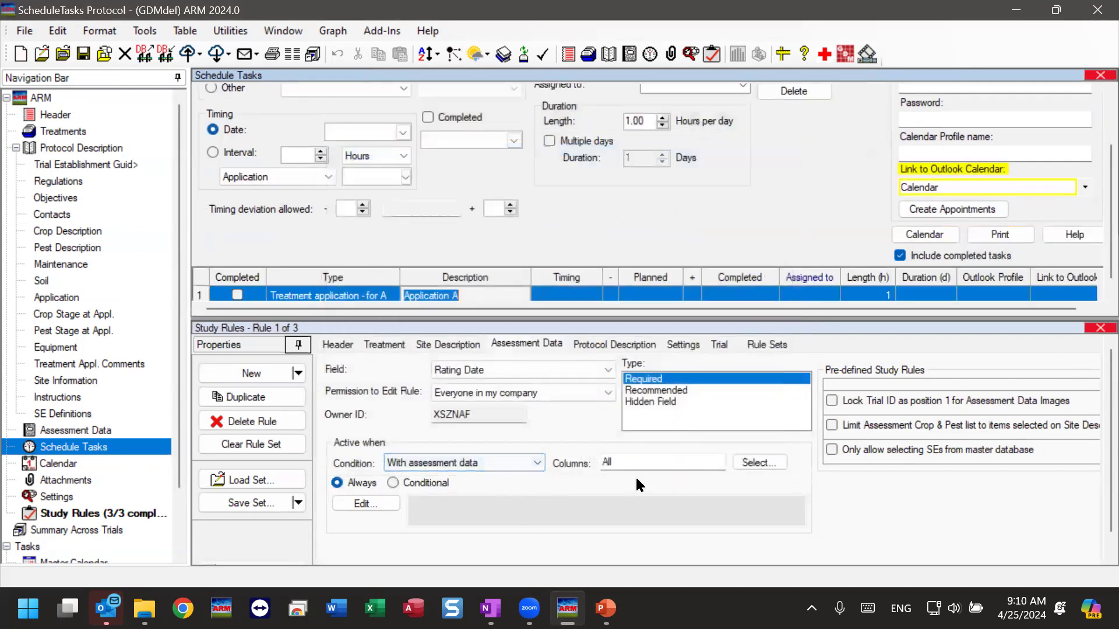
left_click(1091, 330)
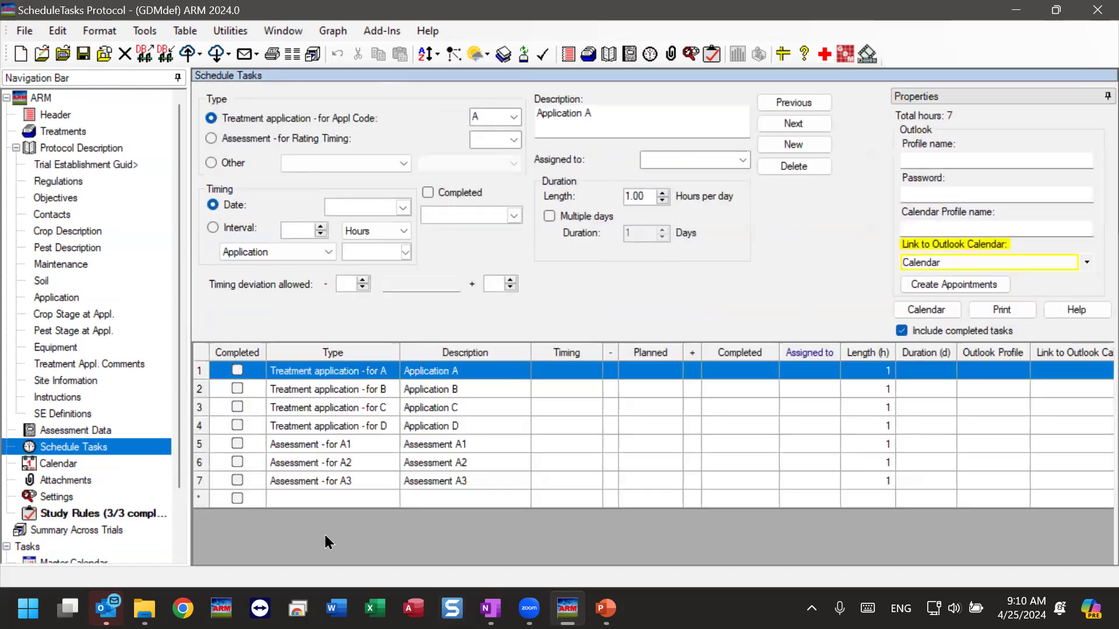
Step: Examine the details of the treatment application tasks A, B, C and D in the task list
mouse_move(341, 135)
left_click(293, 391)
left_click(292, 367)
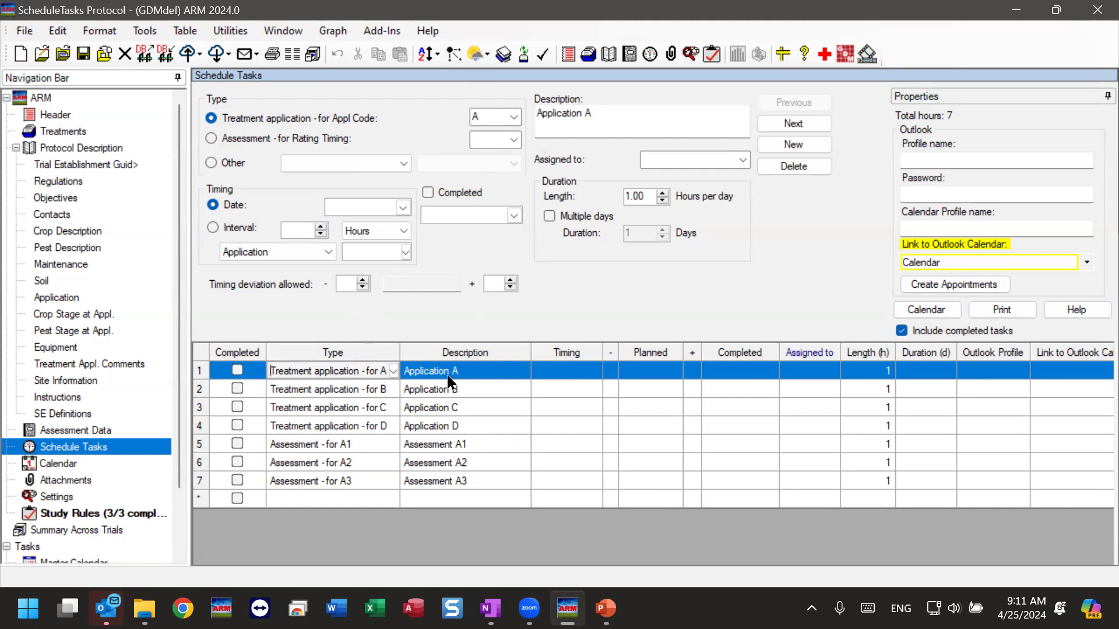
left_click(425, 390)
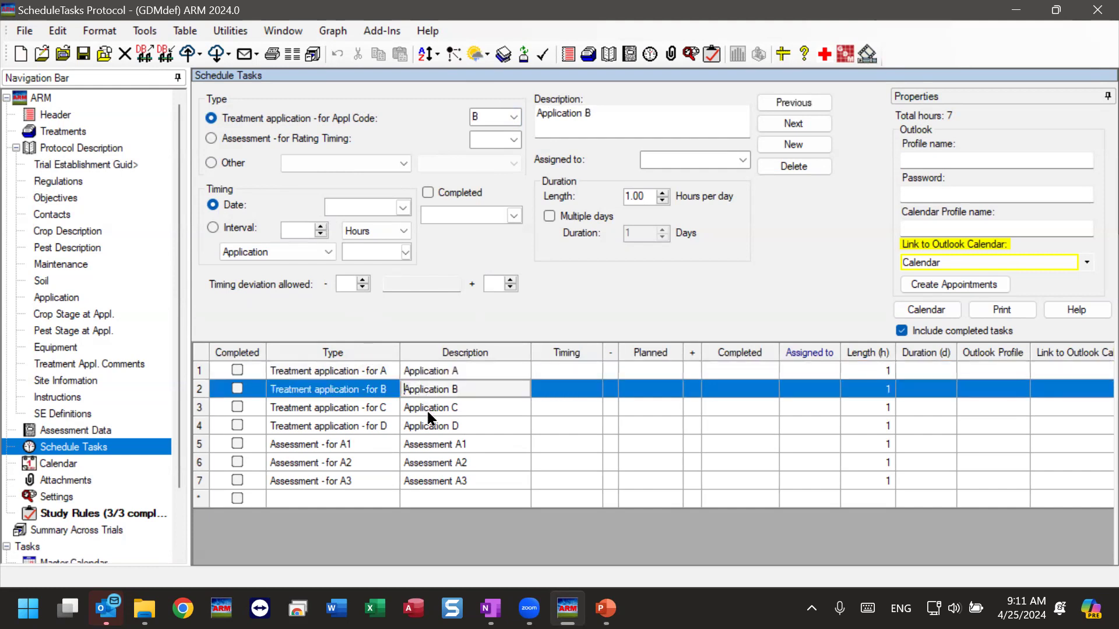
left_click(428, 410)
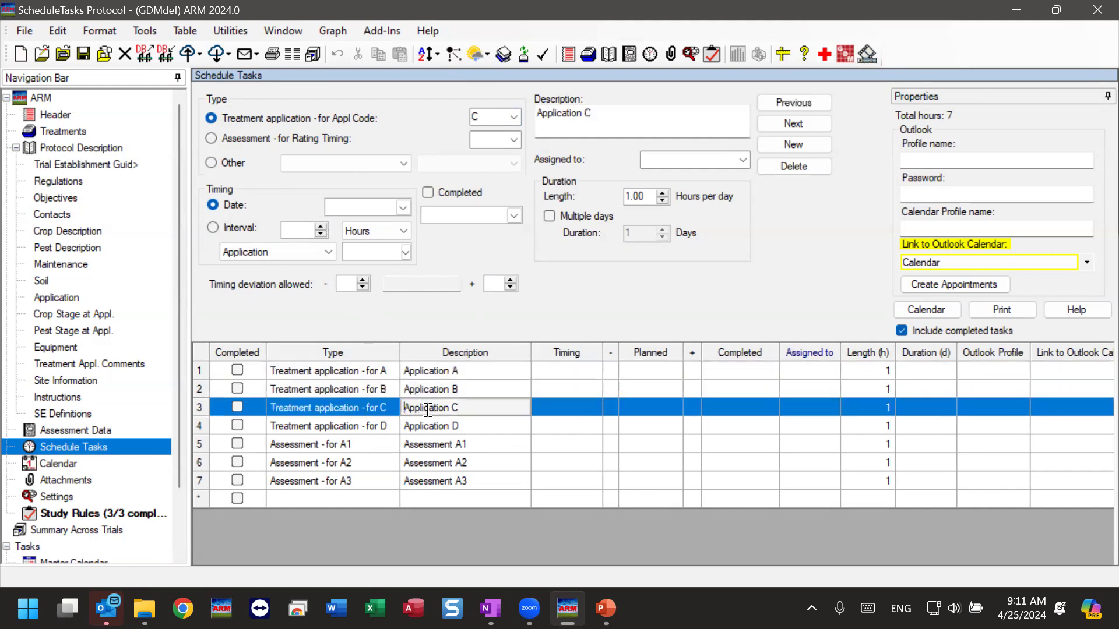
left_click(357, 423)
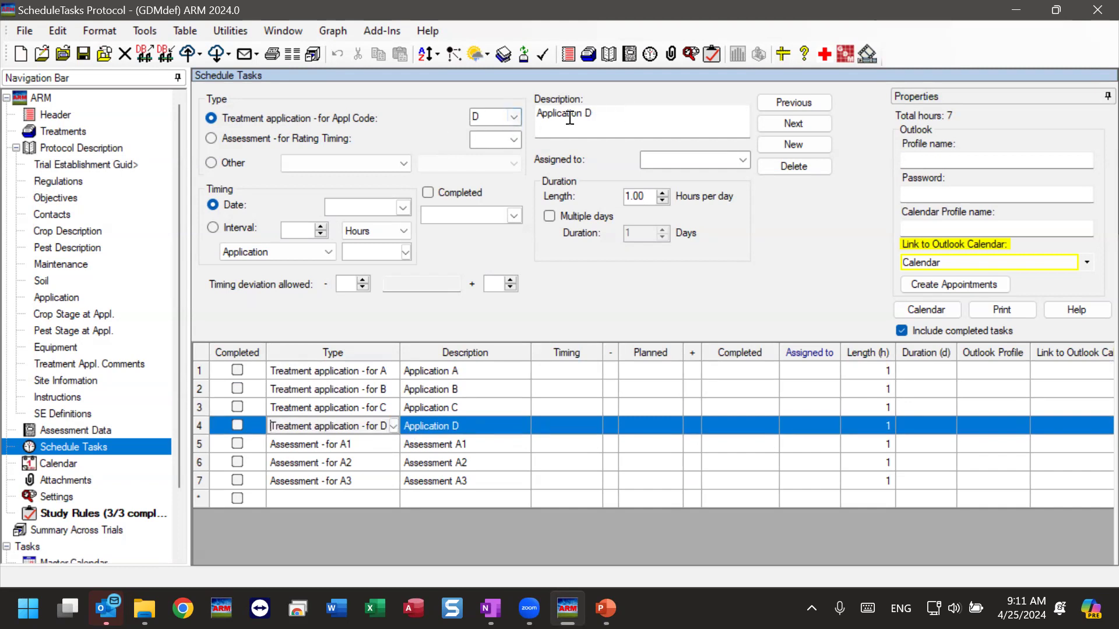
Step: Set the timing of the treatment application A task to the calendar date 7-May-24
left_click(439, 370)
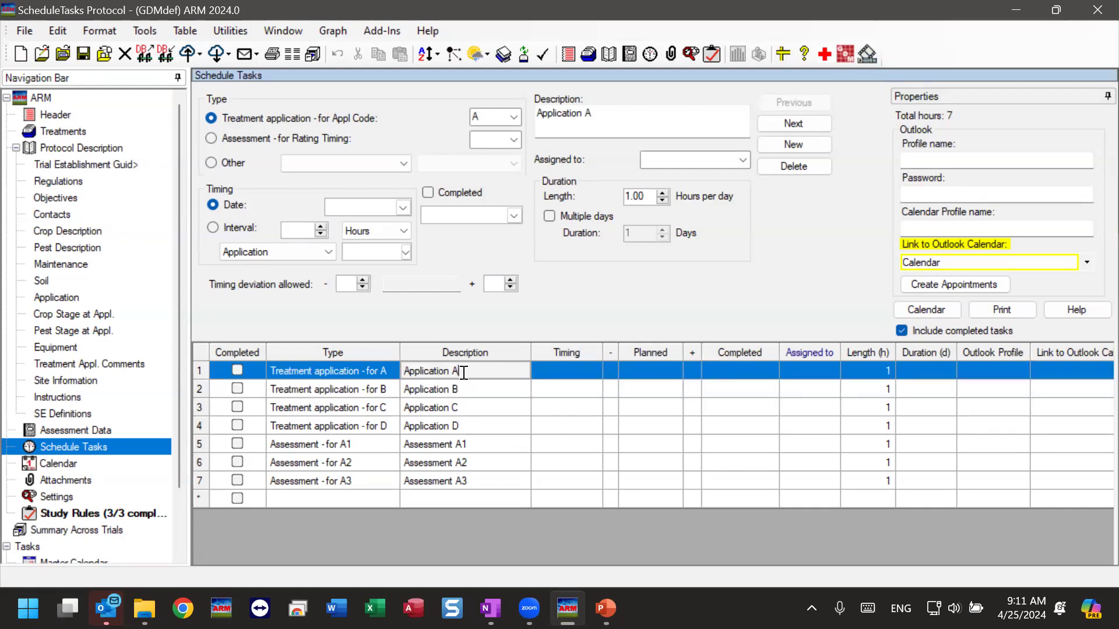
left_click(345, 373)
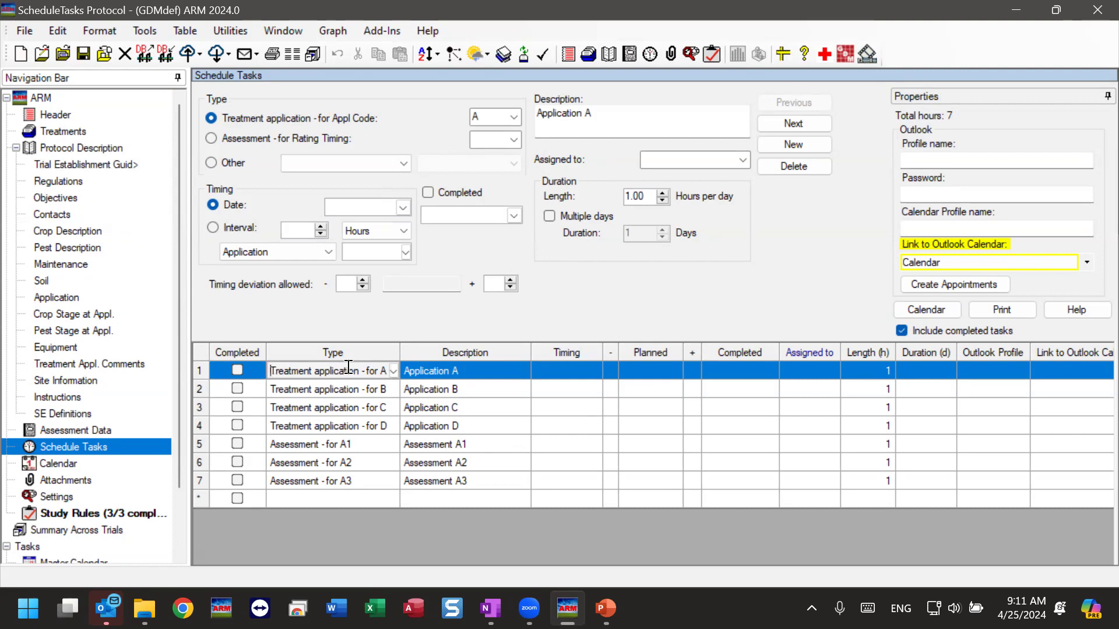
mouse_move(265, 122)
left_click(404, 207)
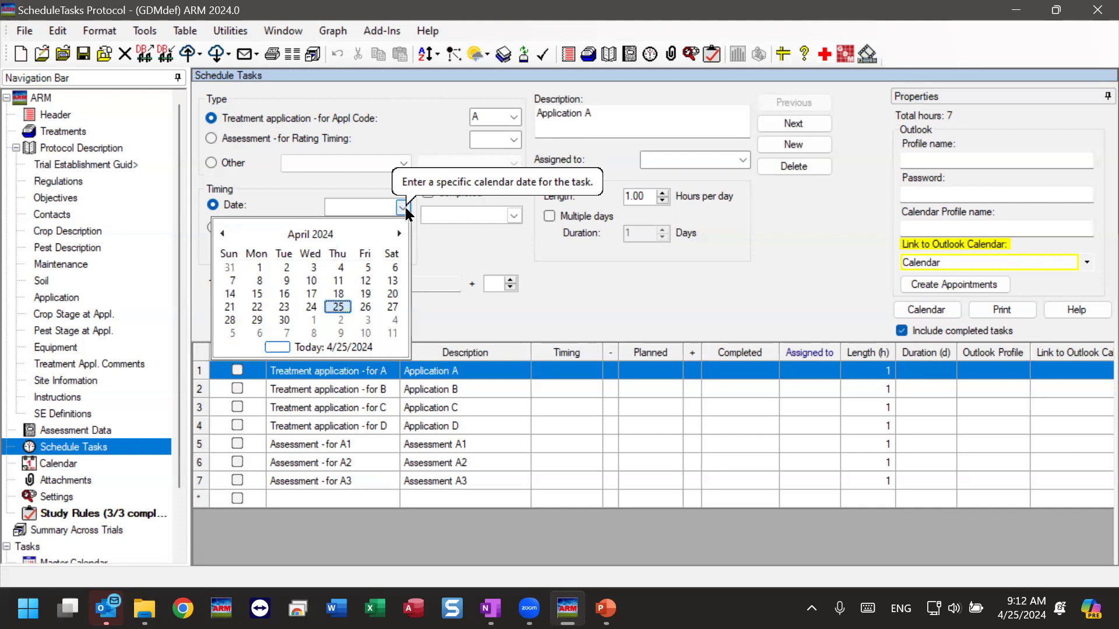
left_click(399, 233)
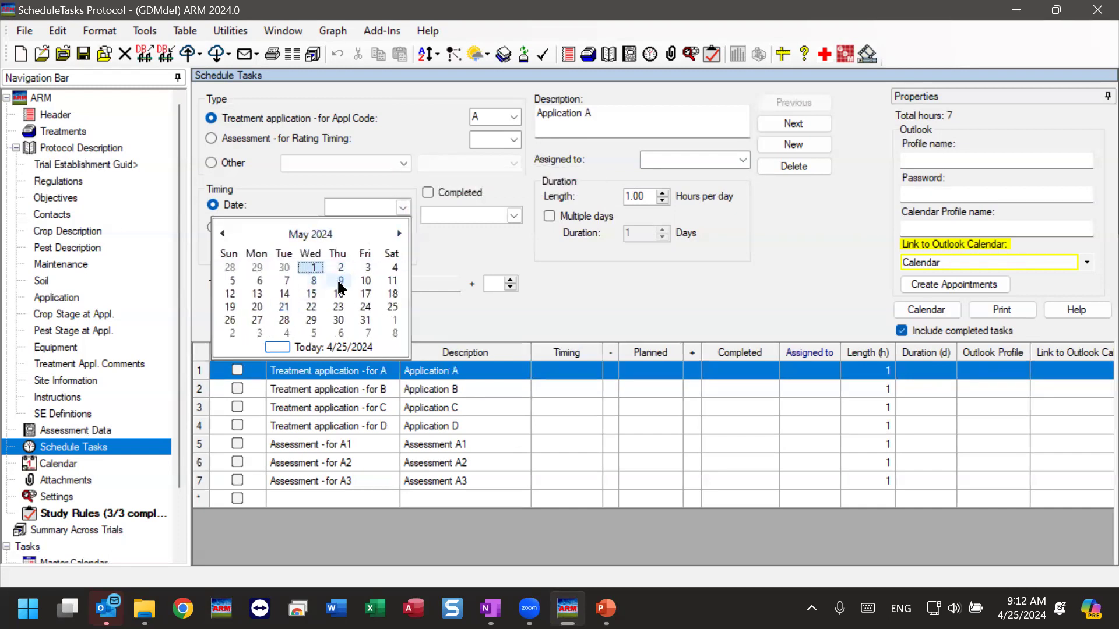
left_click(286, 280)
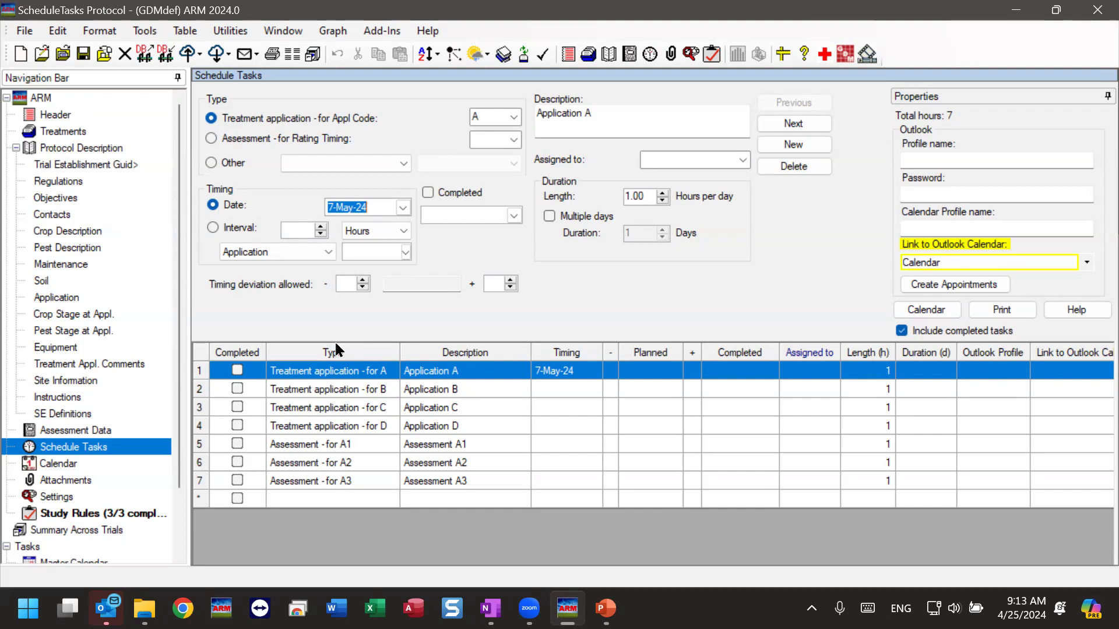
Step: Change the Application A task's timing to an interval of 0 days
left_click(212, 229)
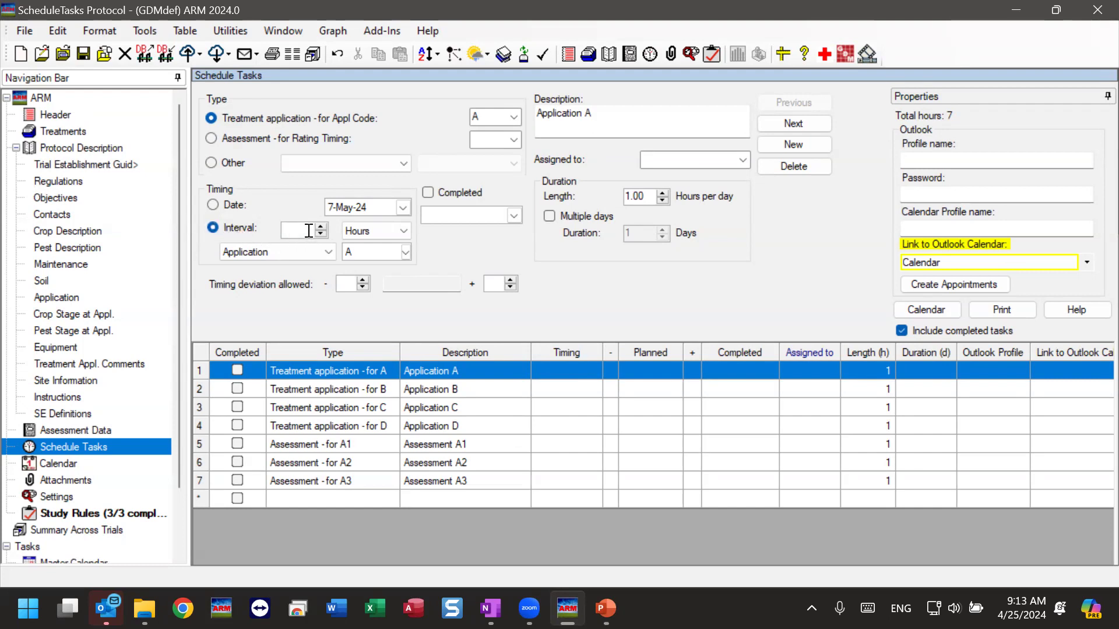
left_click(375, 231)
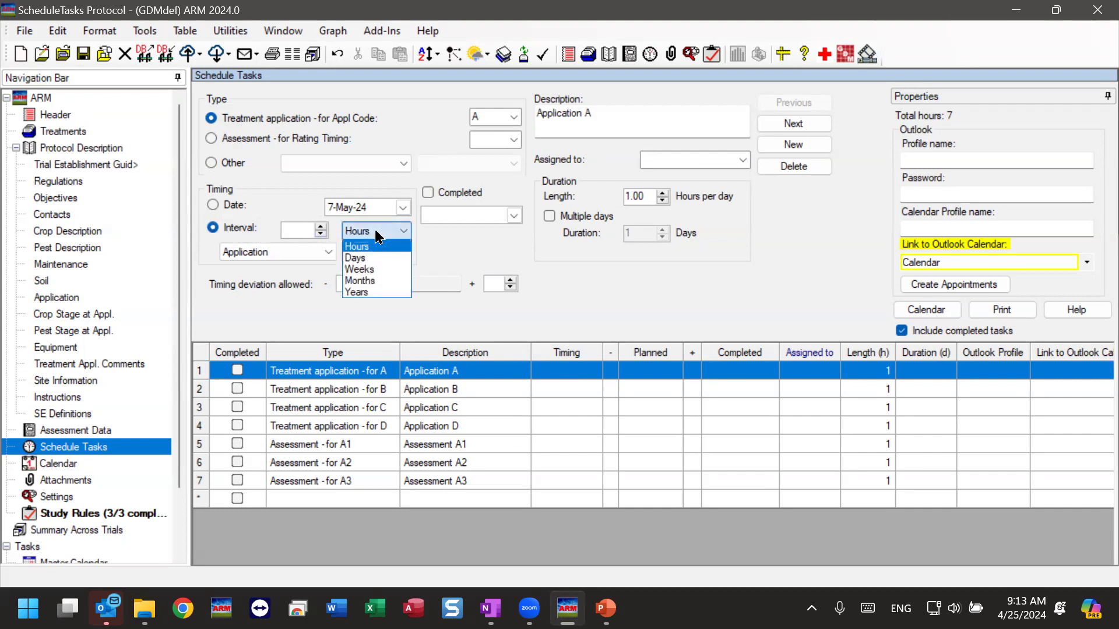
left_click(399, 260)
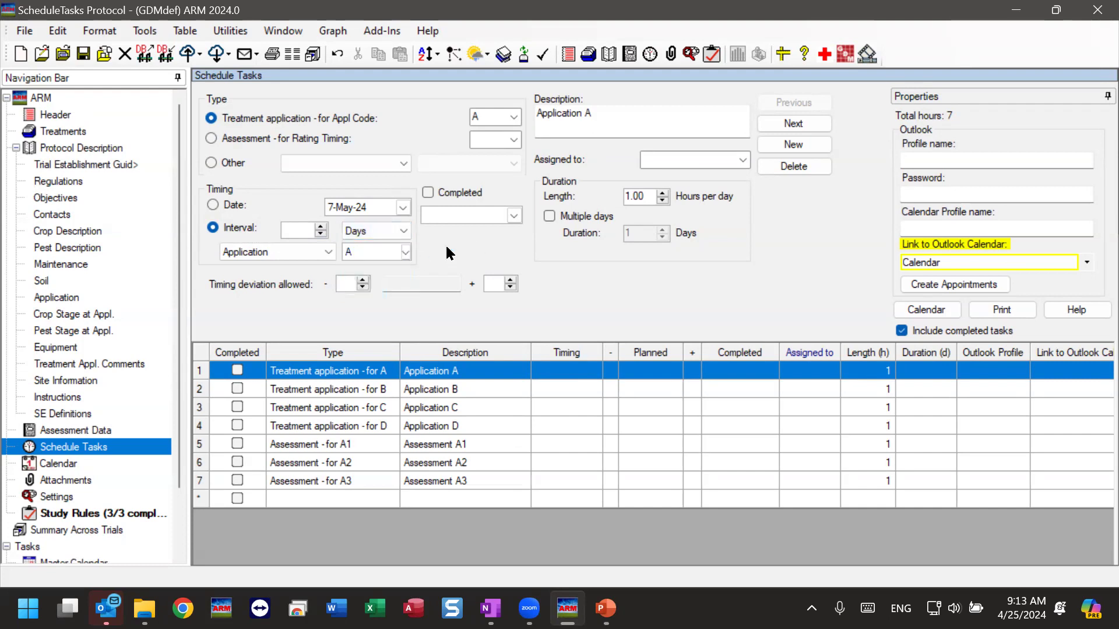
left_click(300, 229)
type("0")
left_click(243, 257)
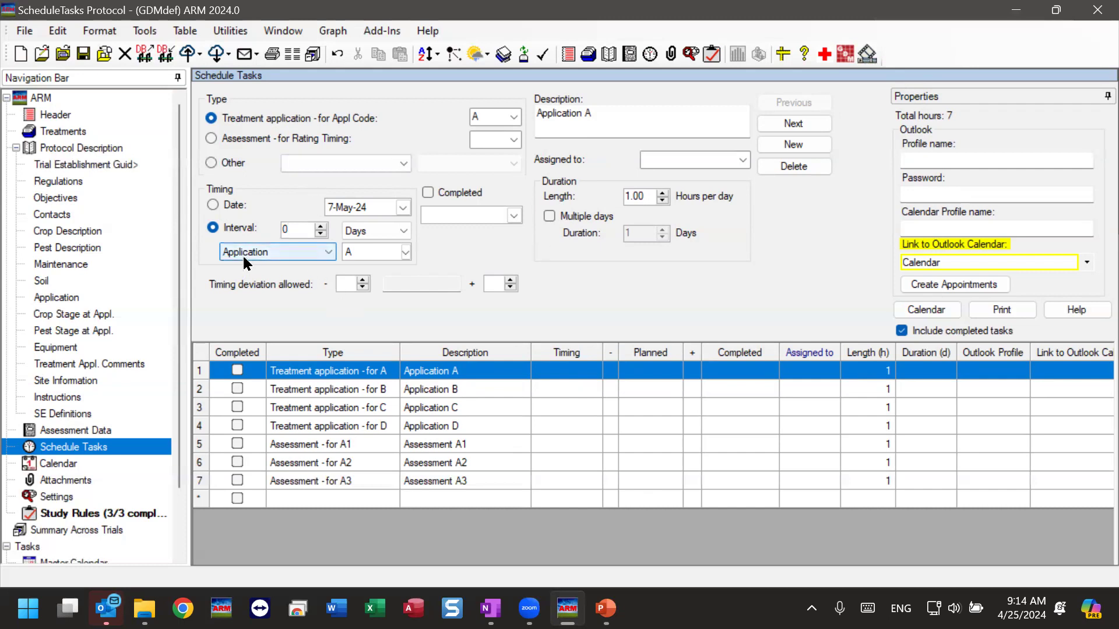
left_click(288, 229)
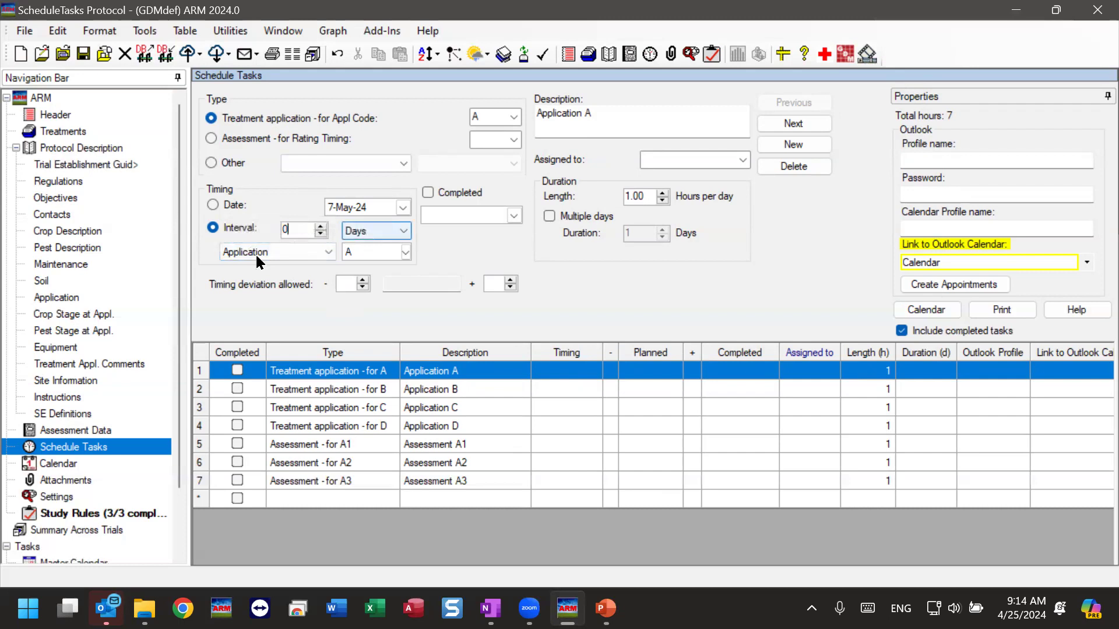
Step: Base the Application A interval on the Crop Emergence Date of crop 1, closing the crop list without a selection
left_click(325, 252)
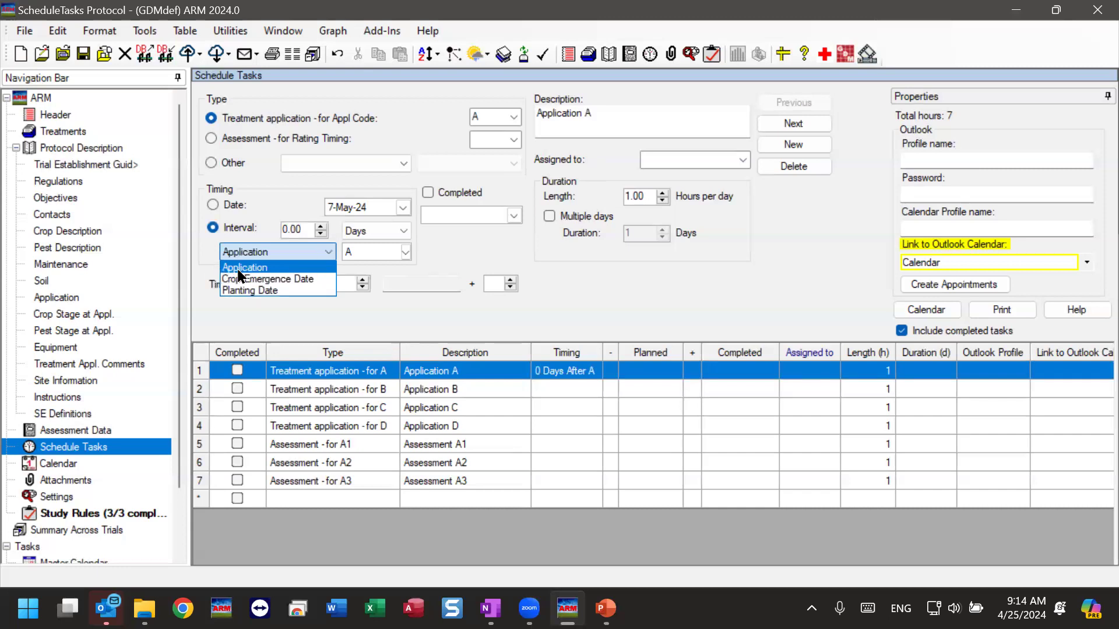
left_click(298, 278)
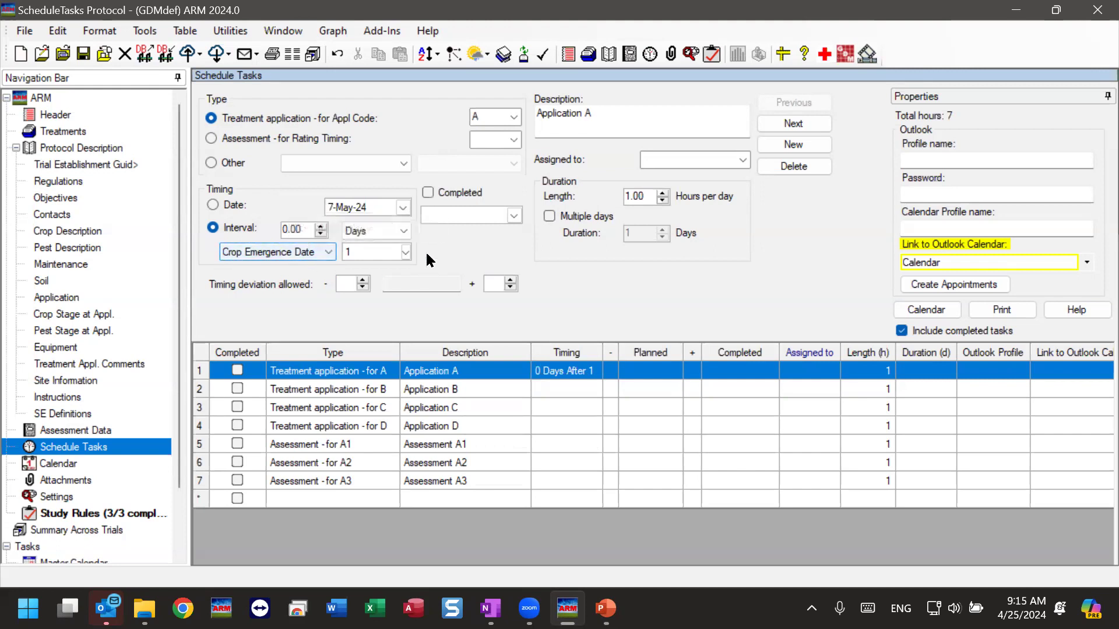
left_click(406, 253)
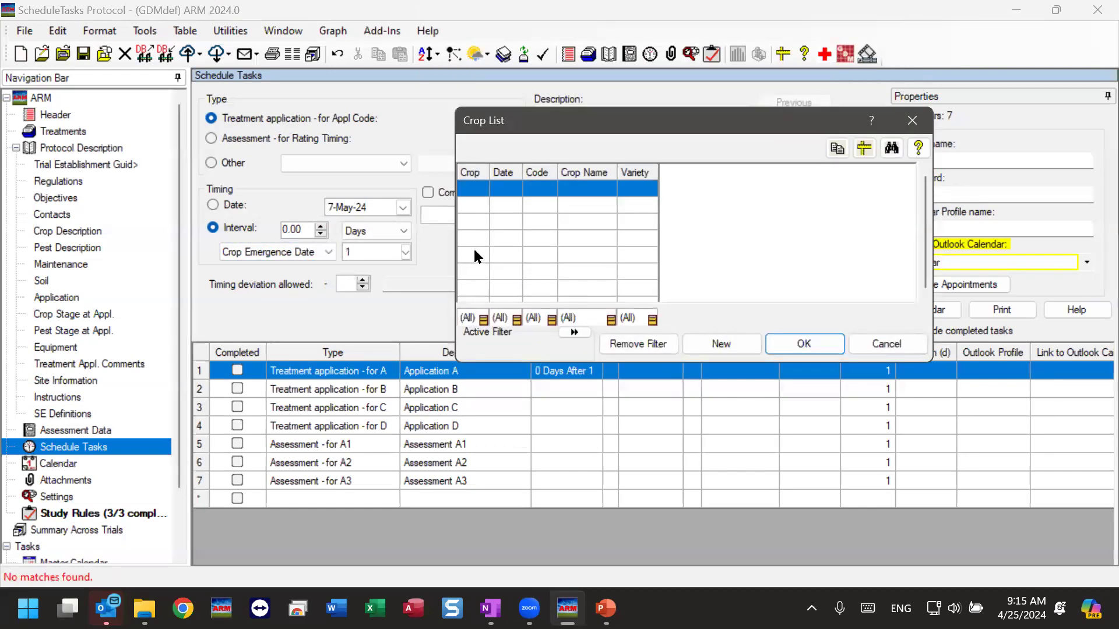
left_click(877, 343)
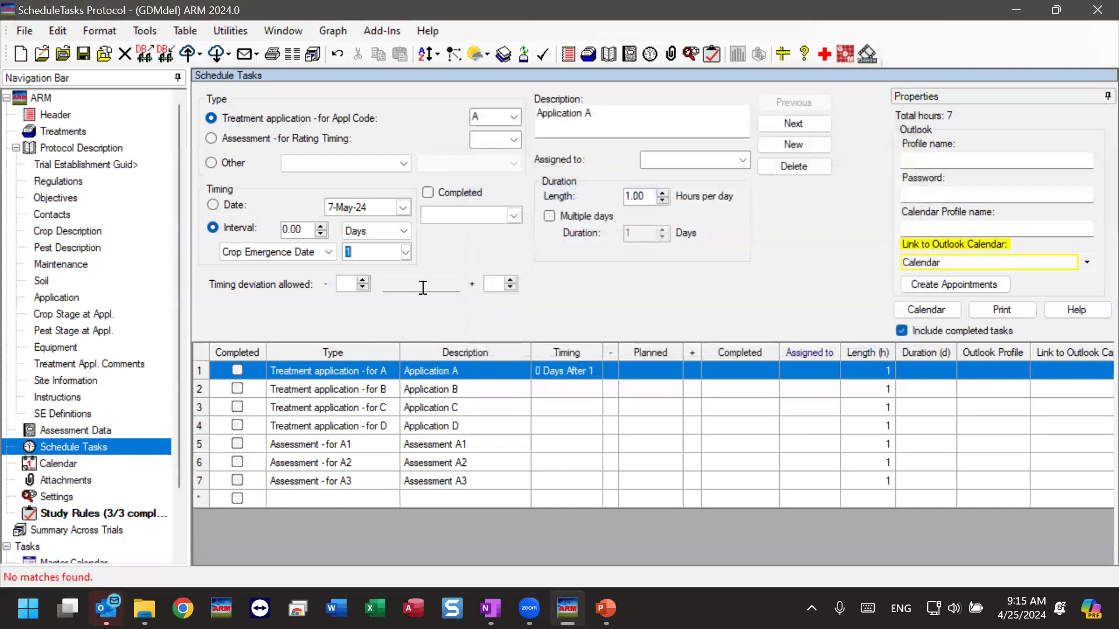
key("BackSpace")
type("1")
Step: Set the allowed timing deviation for the Application A task to minus 0 and plus 2 days
left_click(363, 281)
left_click(507, 281)
left_click(362, 287)
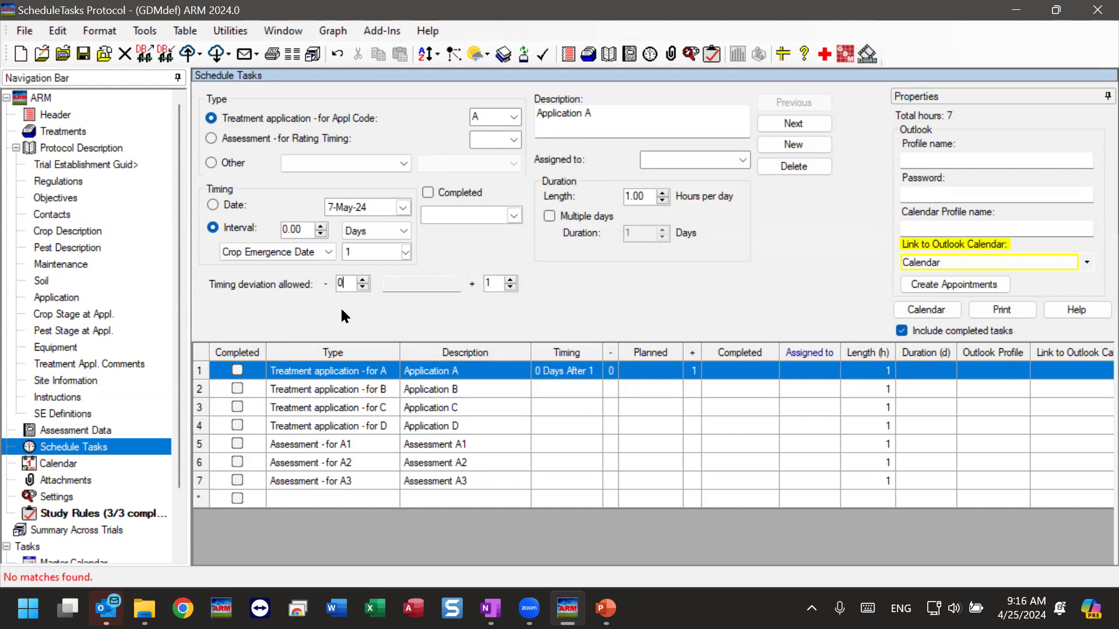
left_click(496, 282)
left_click(514, 279)
Step: Switch the Application A timing to its fixed date to check the planned date, and return it to the interval
left_click(417, 284)
left_click(214, 206)
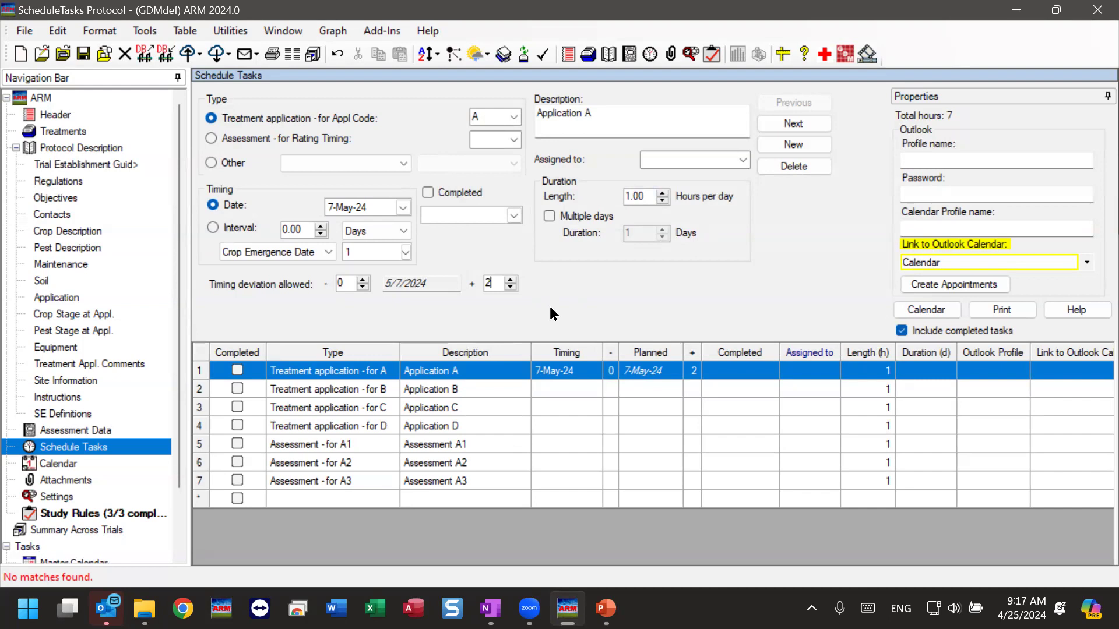
left_click(213, 229)
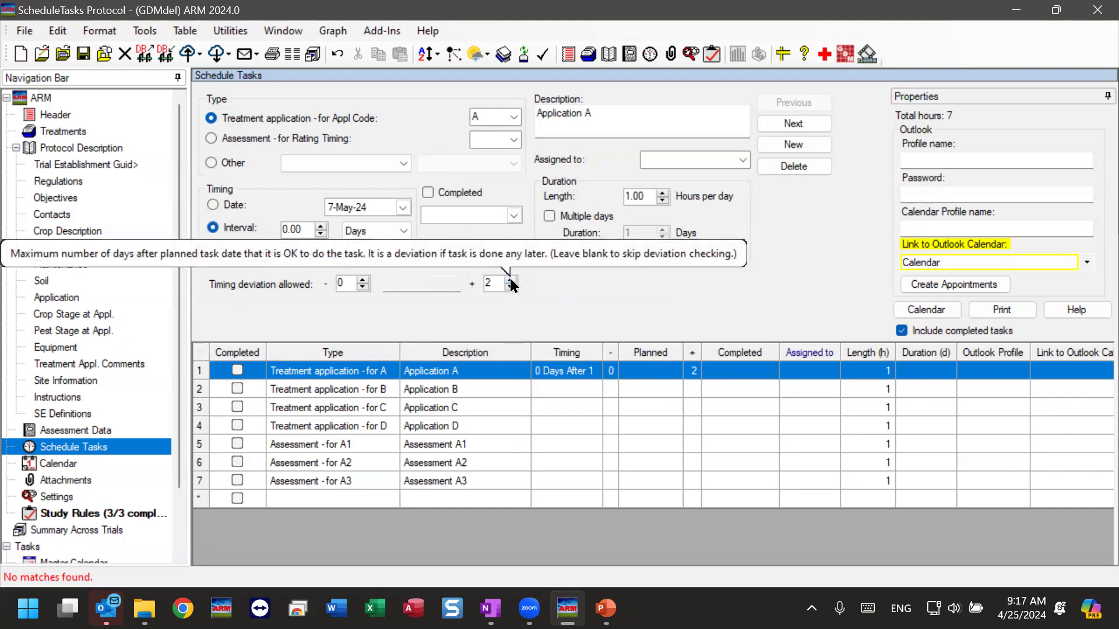
Step: Extend the first task's description to "Application A - Stomper Foliar broadcast"
left_click(683, 122)
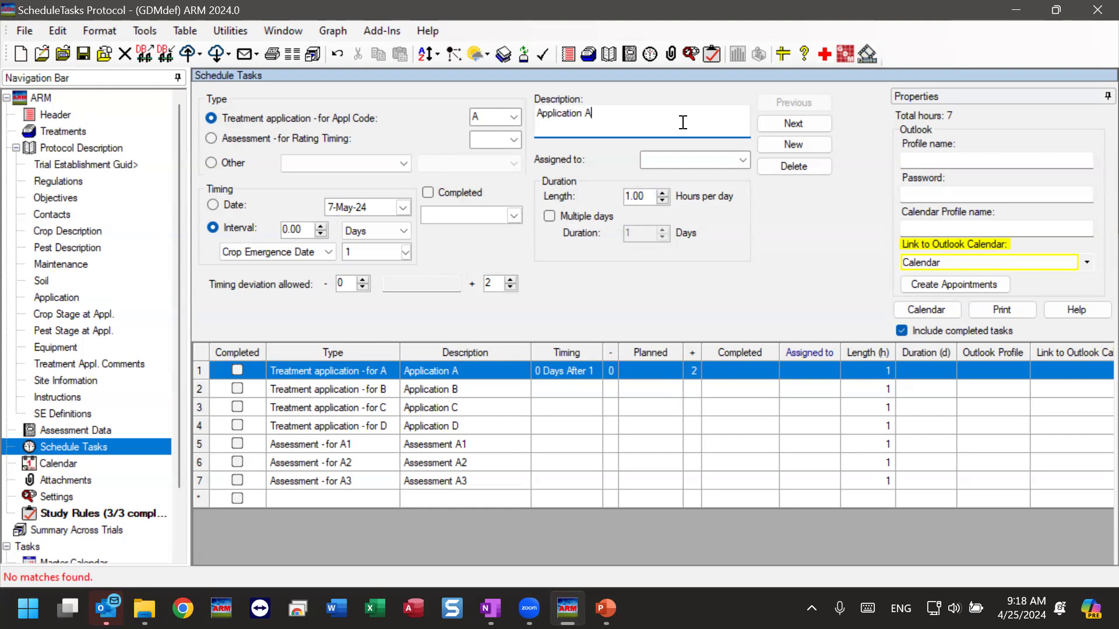
type("- Sto")
type("mper ")
type("Folari")
key("BackSpace")
key("BackSpace")
key("BackSpace")
type("iar")
double_click(627, 109)
left_click(702, 116)
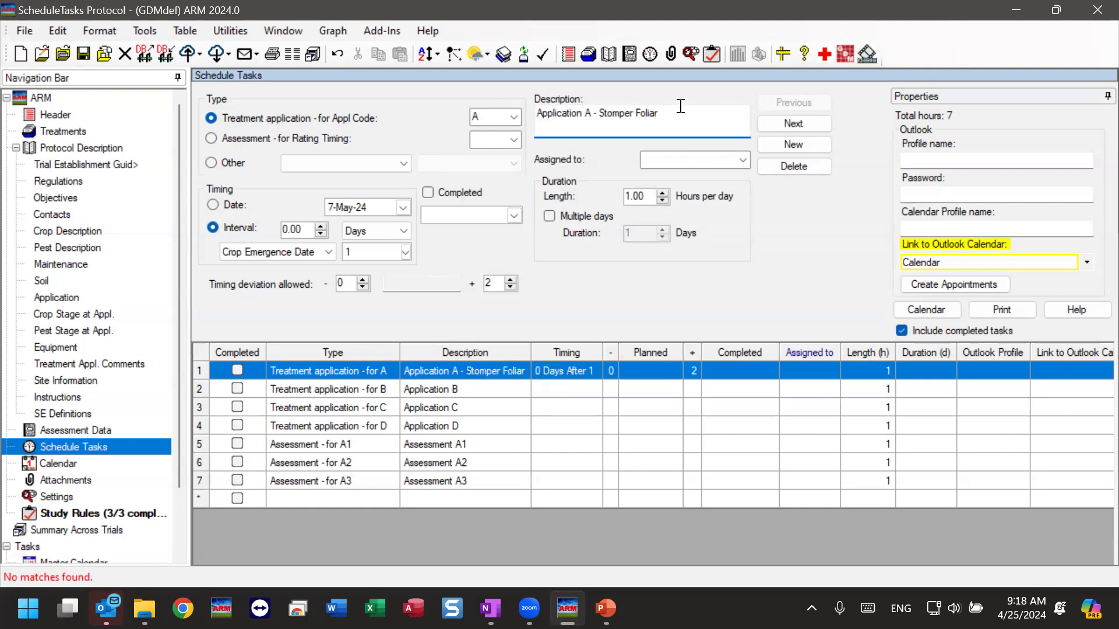
type("broadcast")
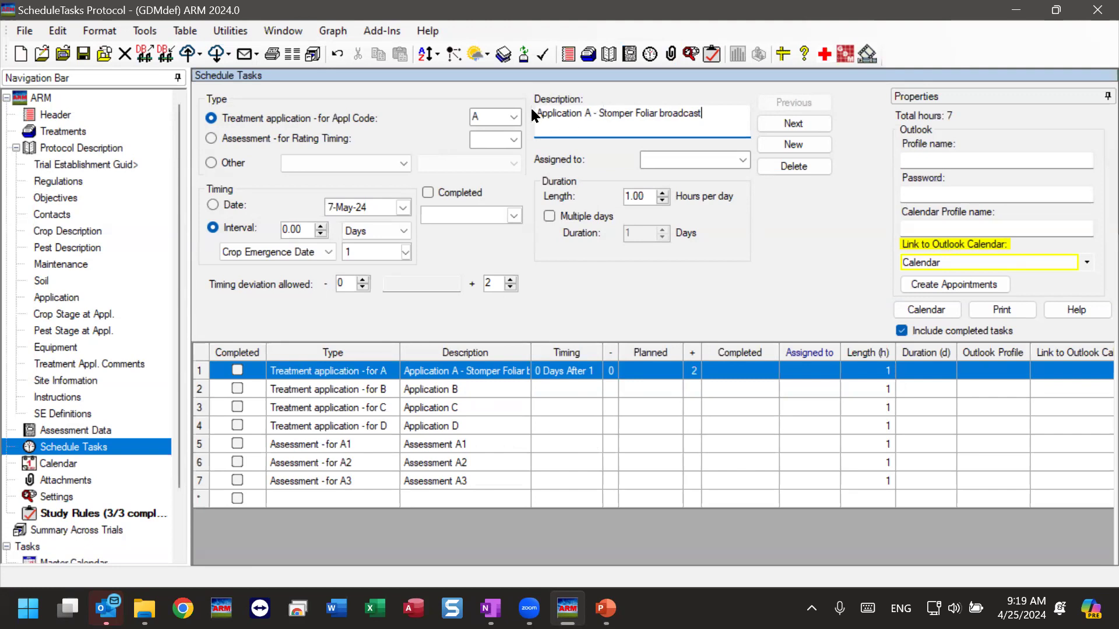
left_click_drag(723, 113, 474, 112)
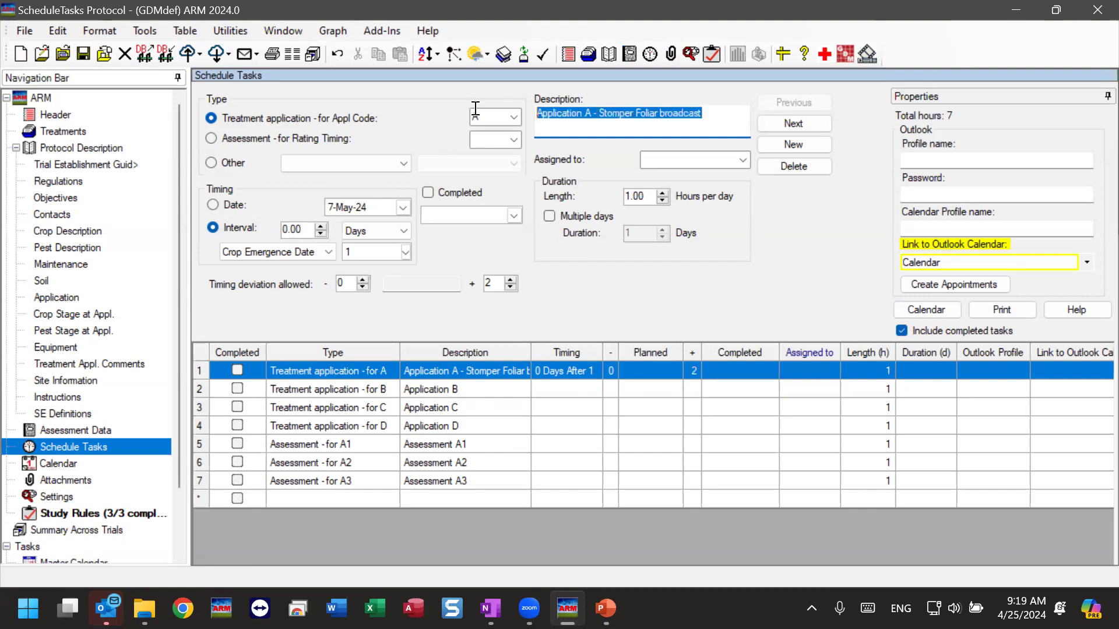
right_click(731, 111)
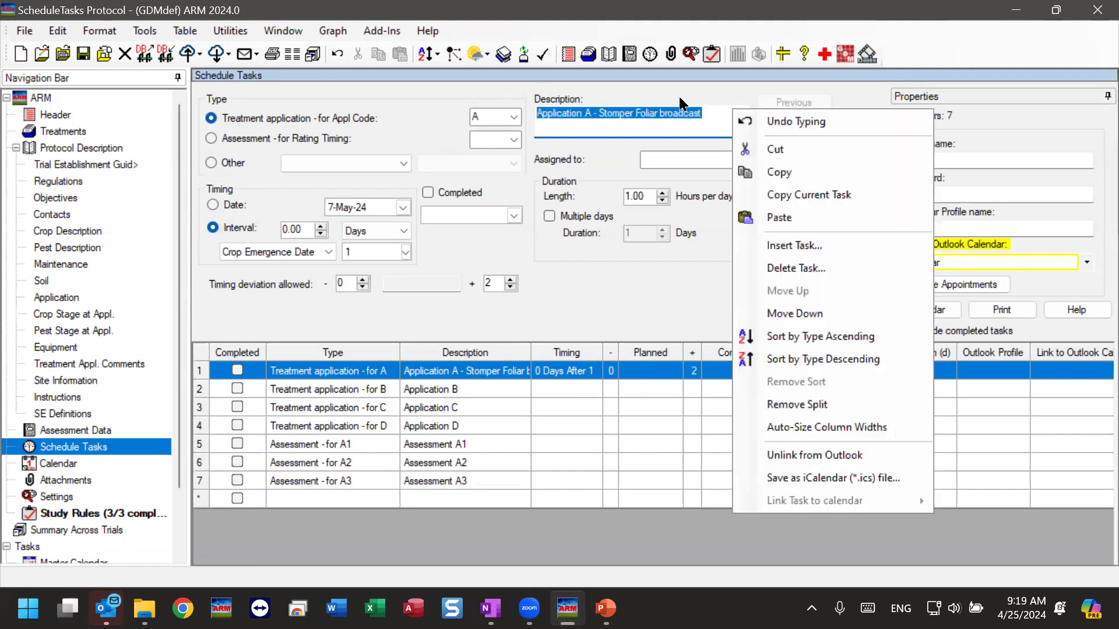
left_click(701, 113)
left_click(730, 114)
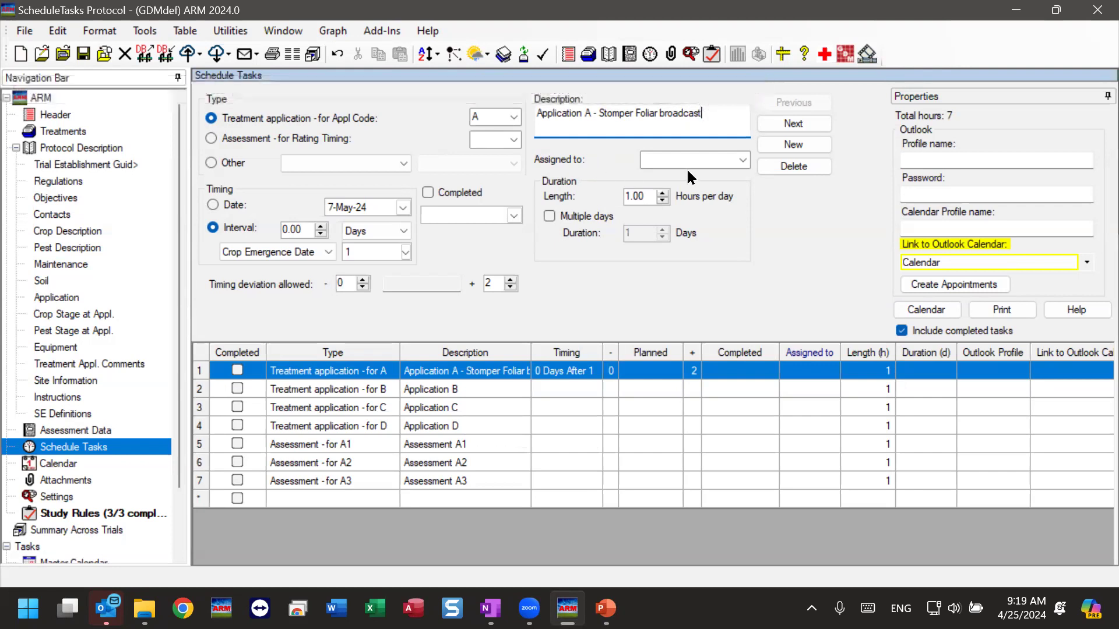
Step: Check the people available for assigning the Application A task, and view the protocol's Application settings
left_click(742, 161)
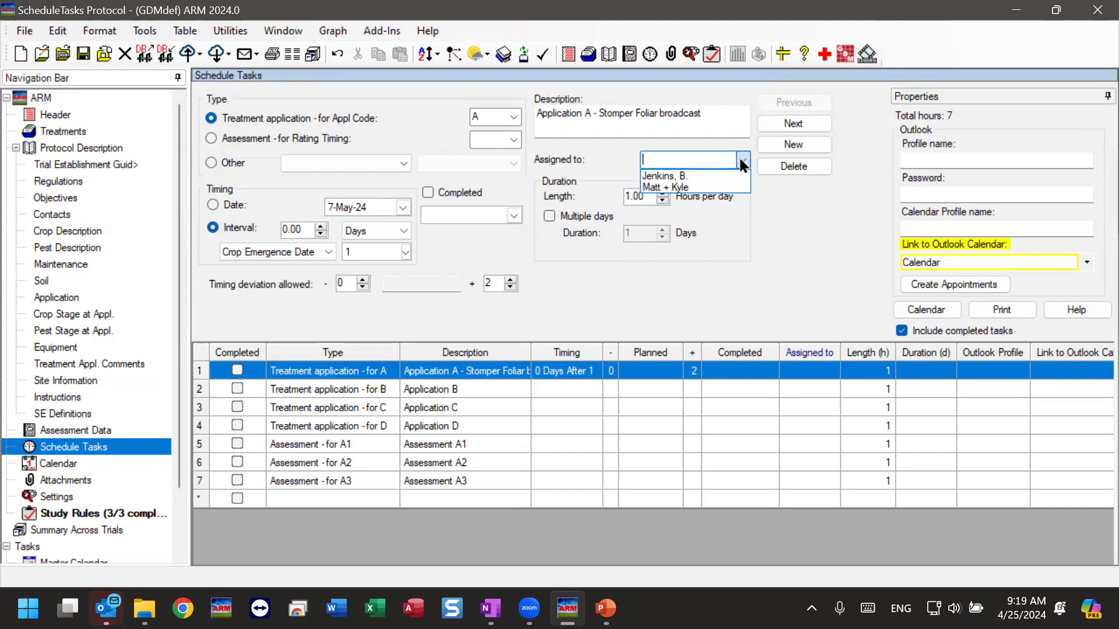
left_click(742, 163)
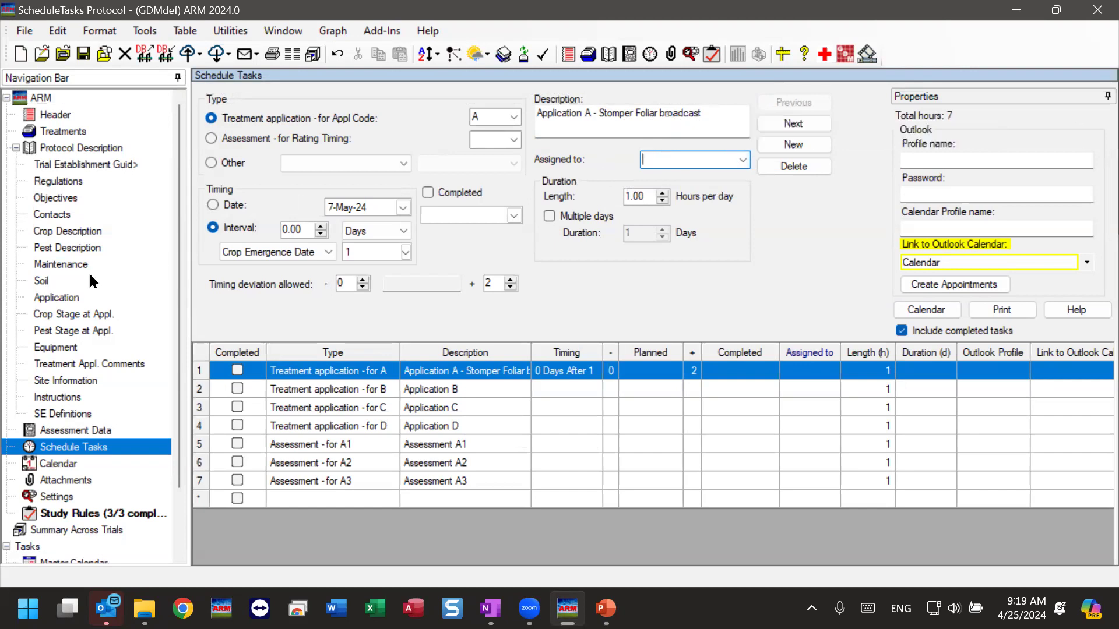
left_click(54, 297)
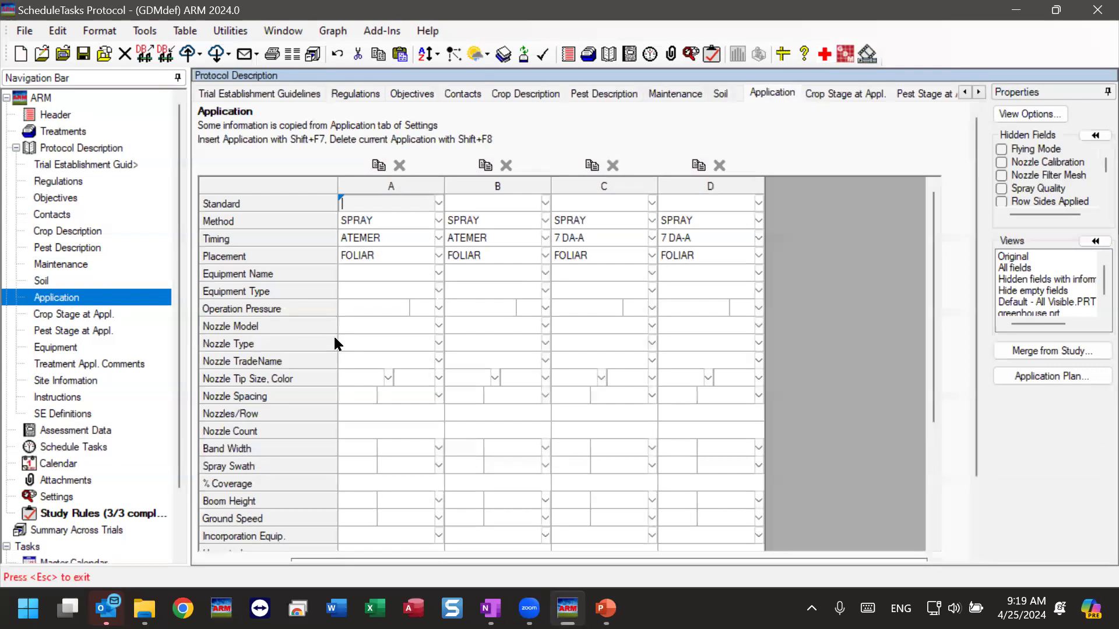
Step: Unhide the Assessed By field in the assessment data and view its list for column 2 without choosing an entry
left_click(58, 435)
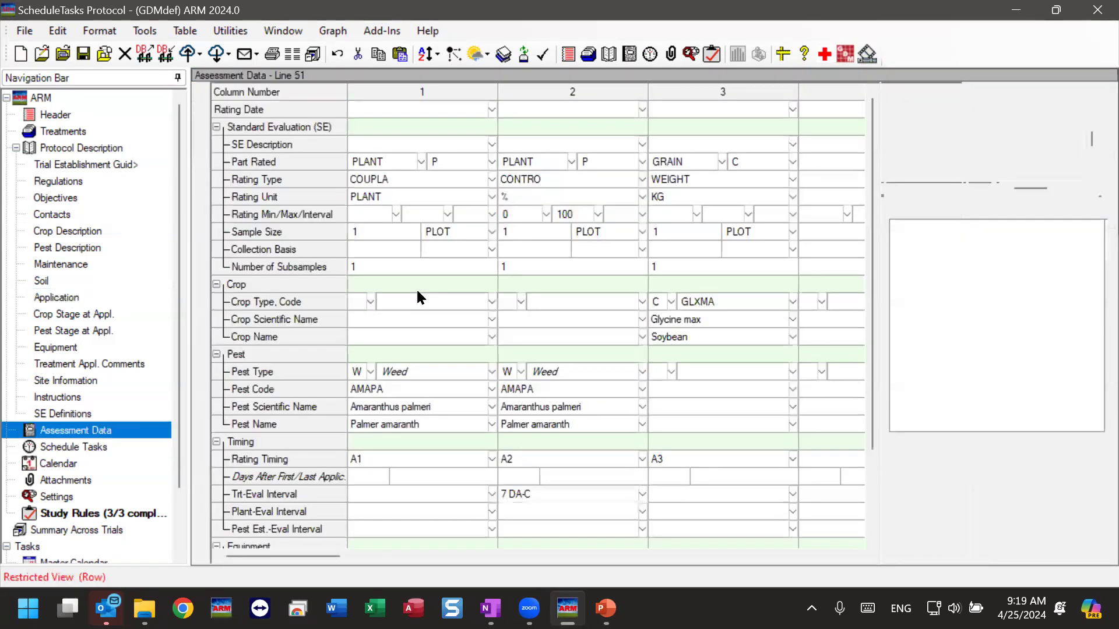
scroll(393, 308, "down", 2)
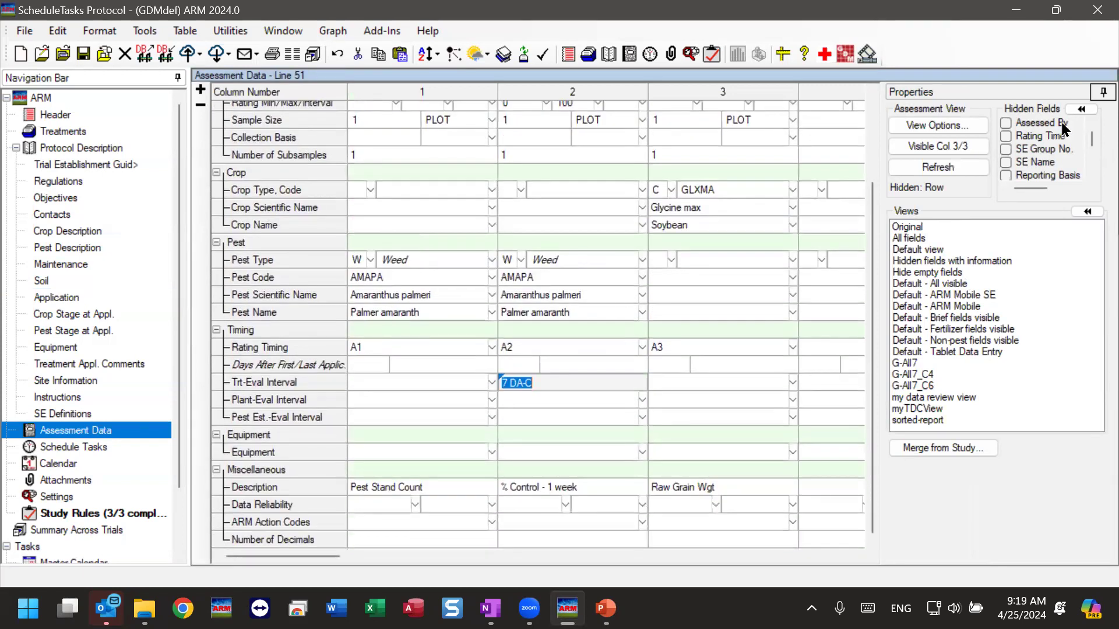
left_click(1005, 122)
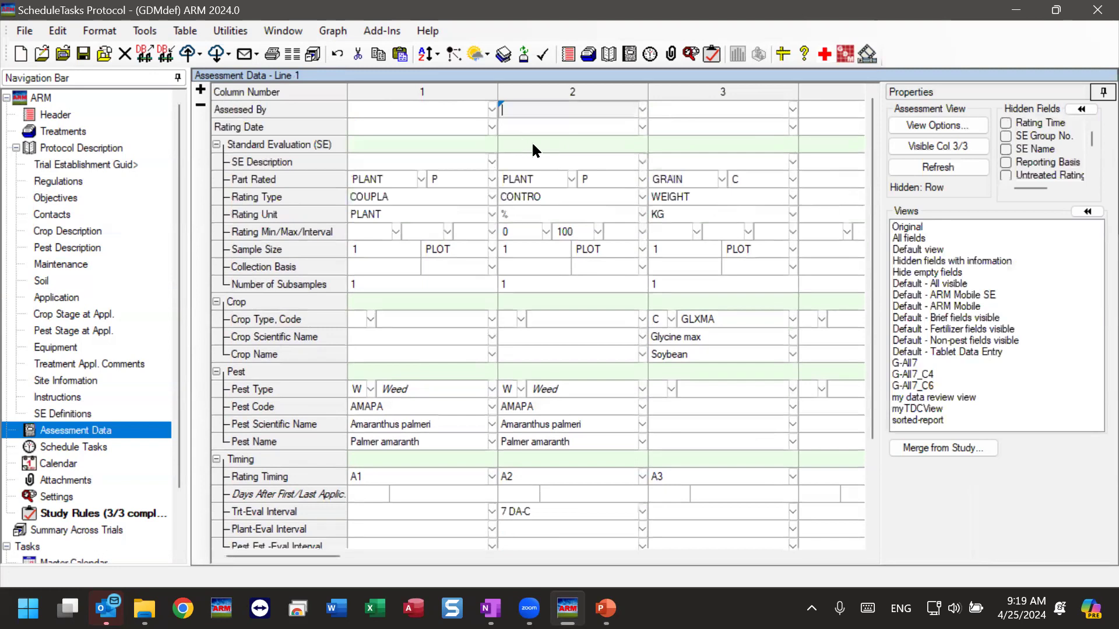
left_click(641, 109)
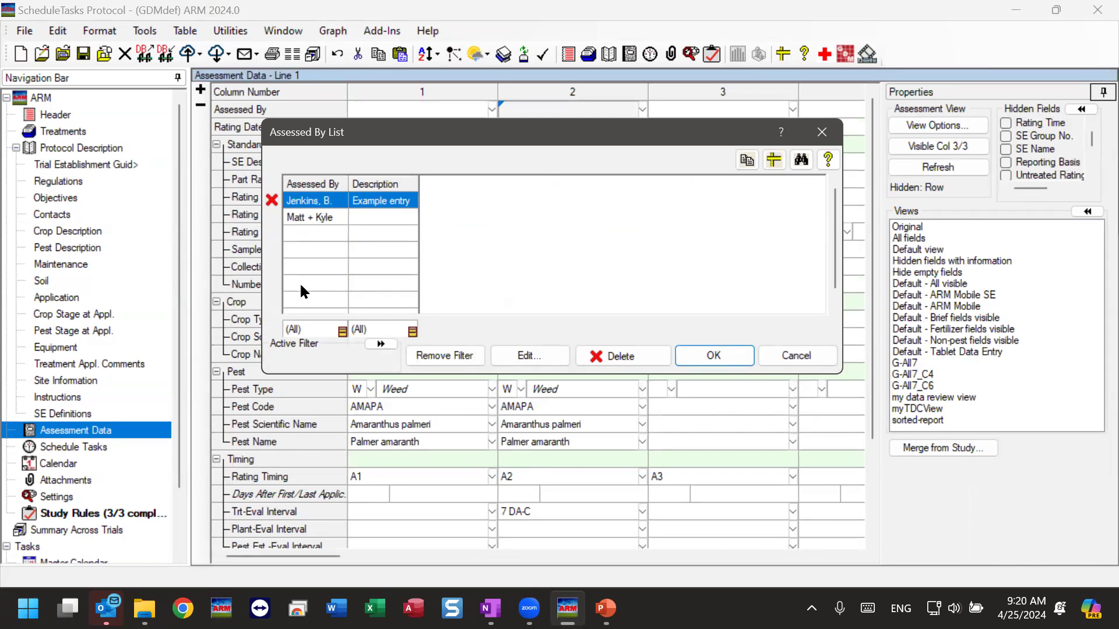
left_click(814, 360)
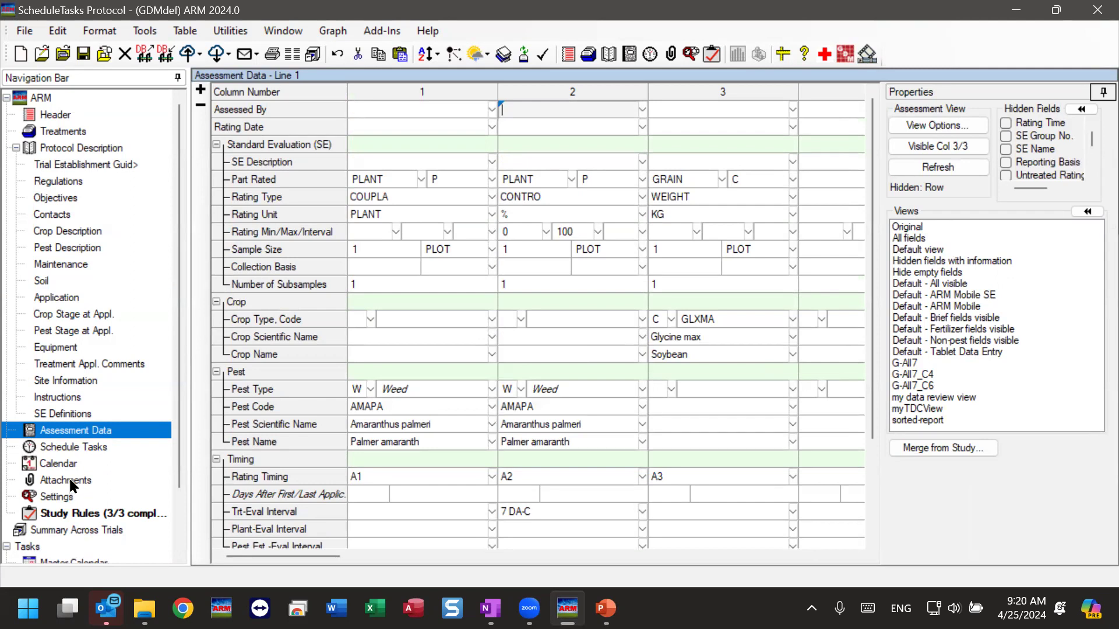
Step: Return to the scheduled tasks and assign the Application A task to the first person listed
left_click(79, 446)
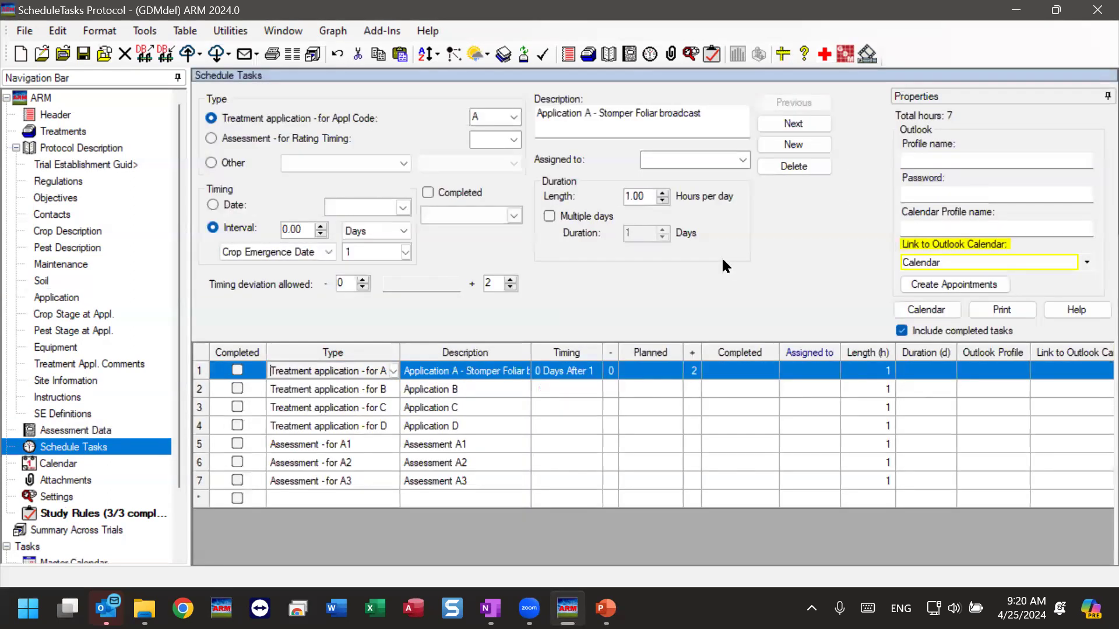
left_click(743, 160)
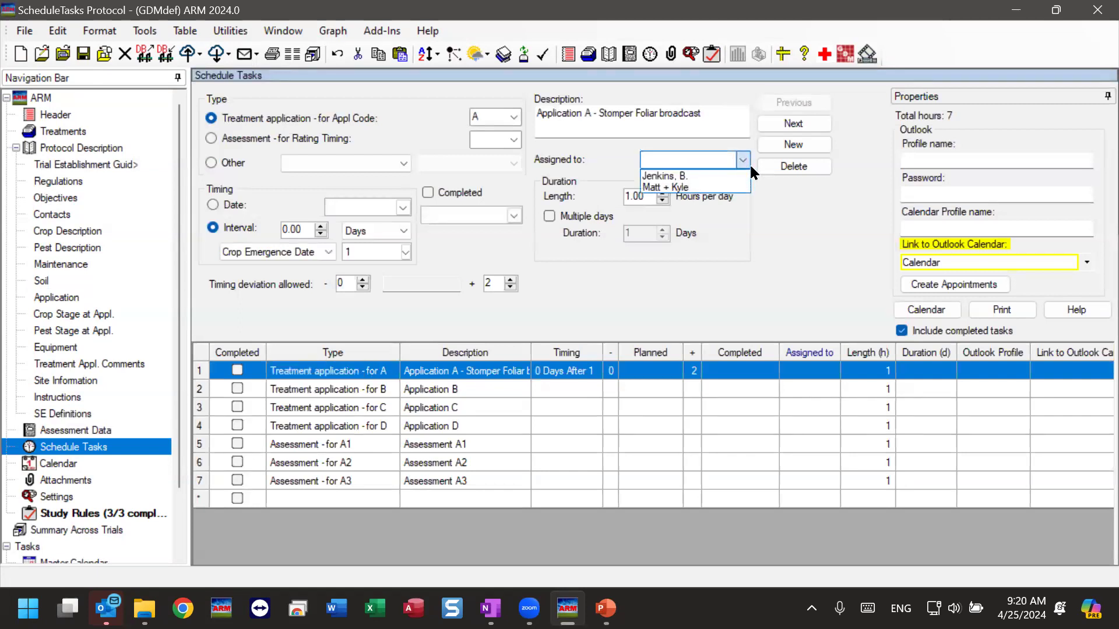
left_click(673, 175)
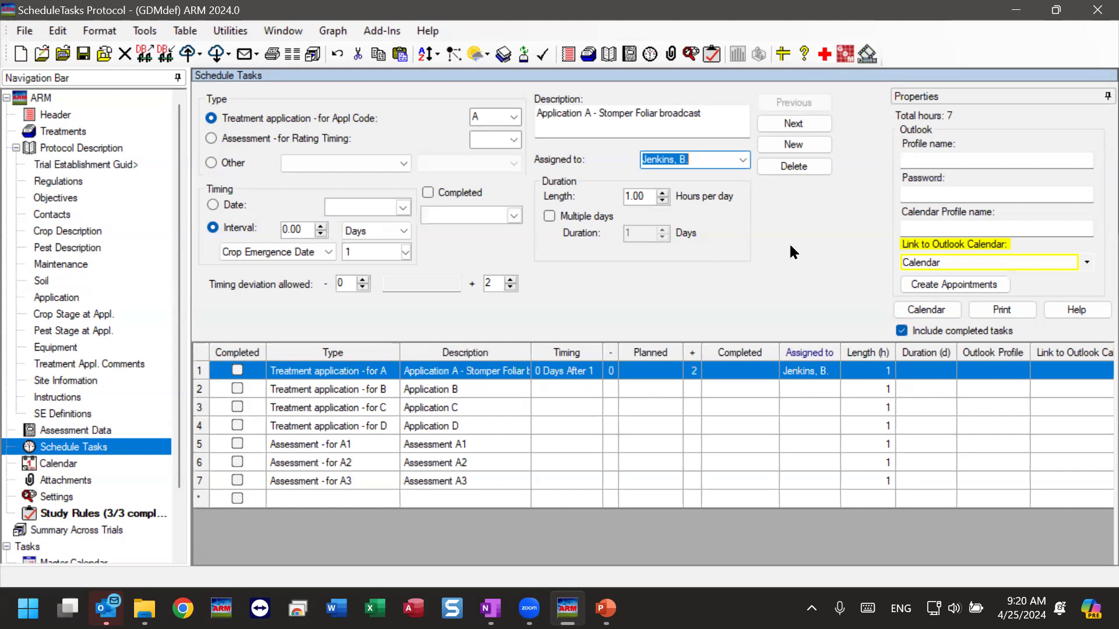
Step: Set the Application A task's length to 1.50 hours per day
left_click(642, 200)
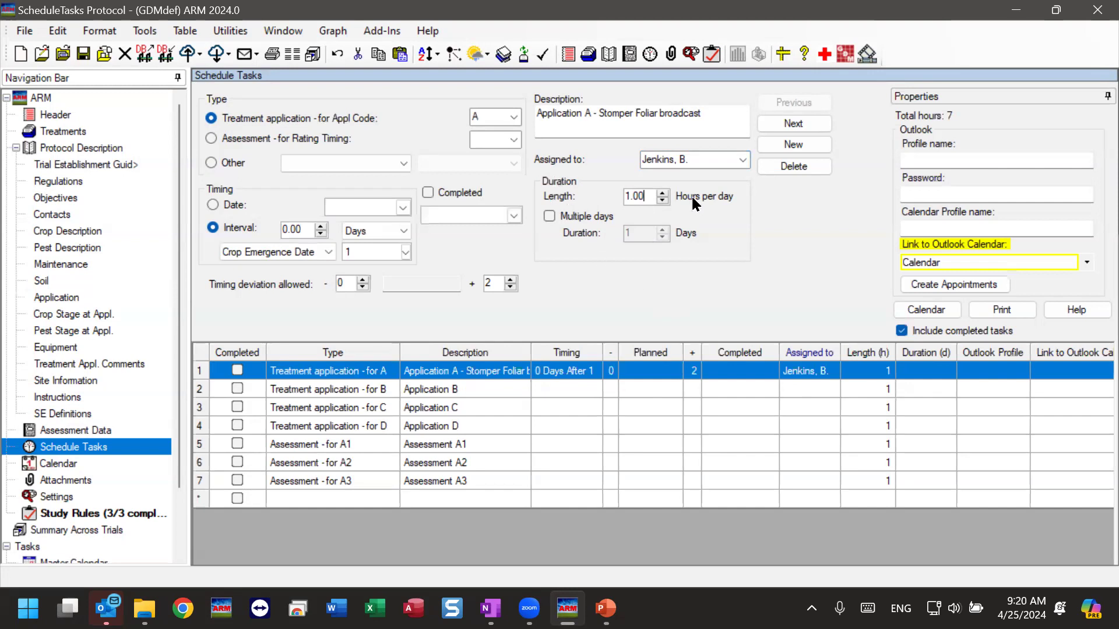
left_click(662, 193)
left_click(661, 193)
Step: Try a multiple-day duration of 2 days for the Application A task and return it to a single day
left_click(568, 221)
left_click(662, 228)
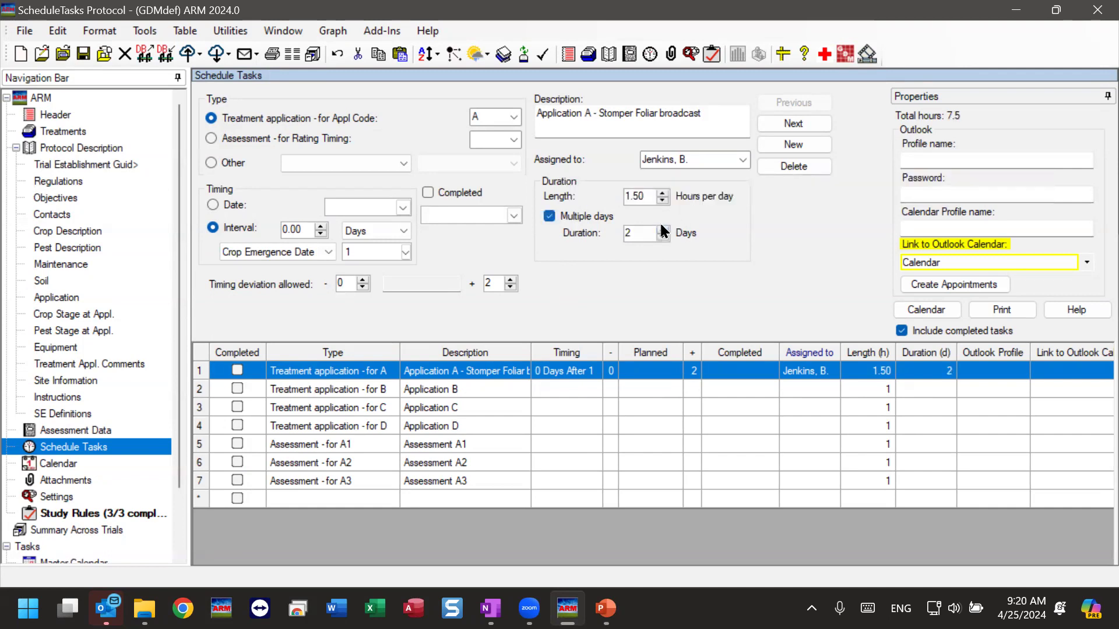
left_click(662, 236)
left_click(549, 217)
Step: View the completion date calendar for the Application A task without choosing a date
mouse_move(454, 194)
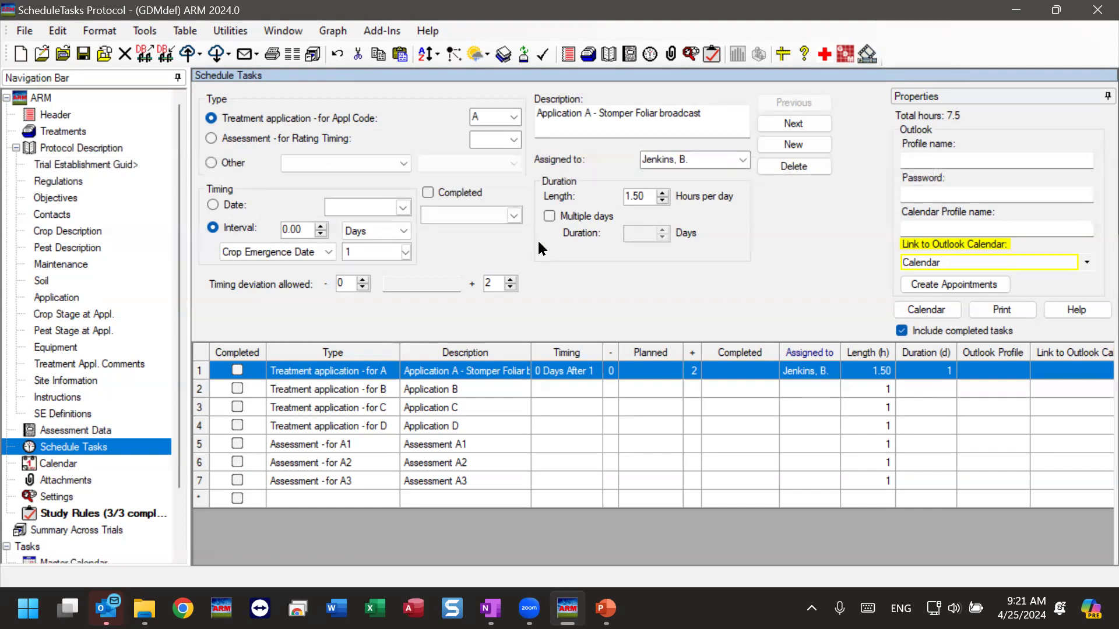
left_click(466, 216)
left_click(515, 217)
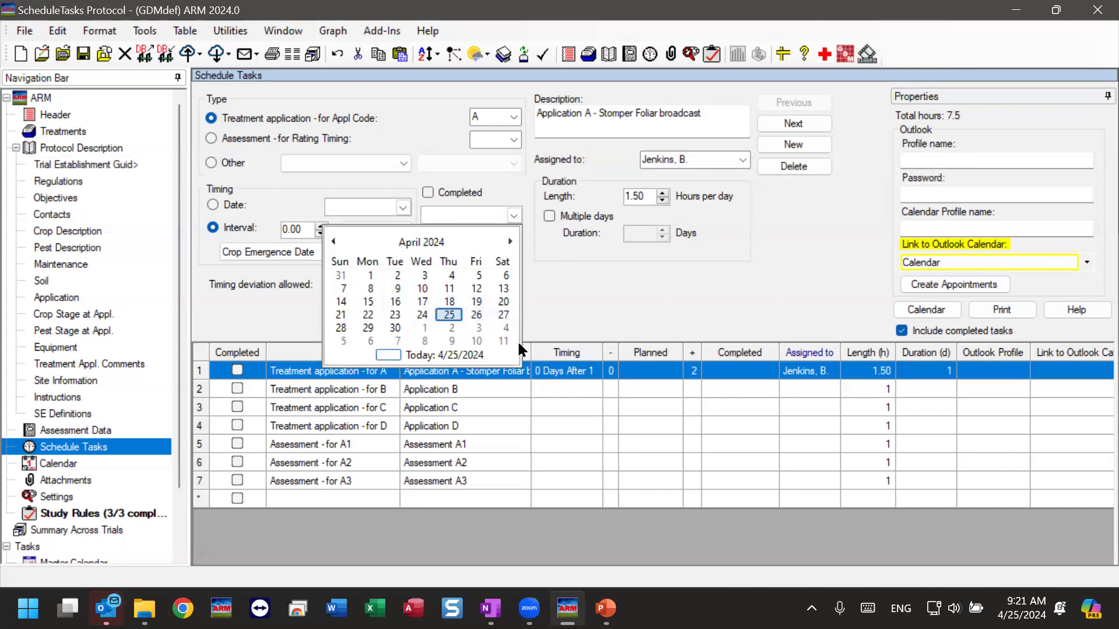
left_click(514, 217)
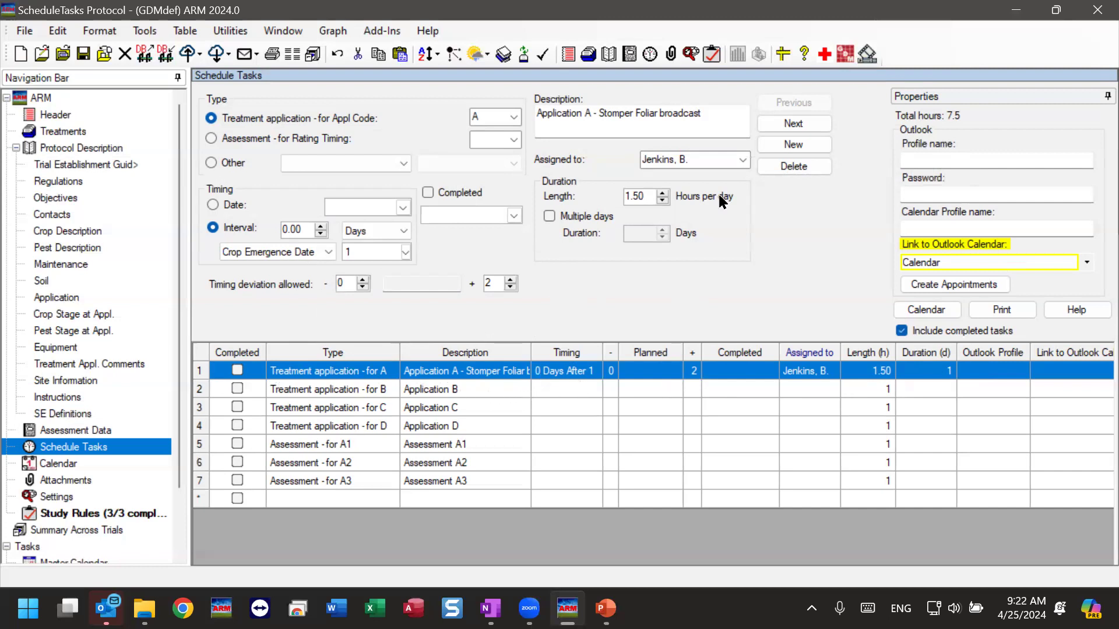
Step: Set the Application B task's timing to an interval of 0 days from Crop Emergence Date 1
left_click(805, 125)
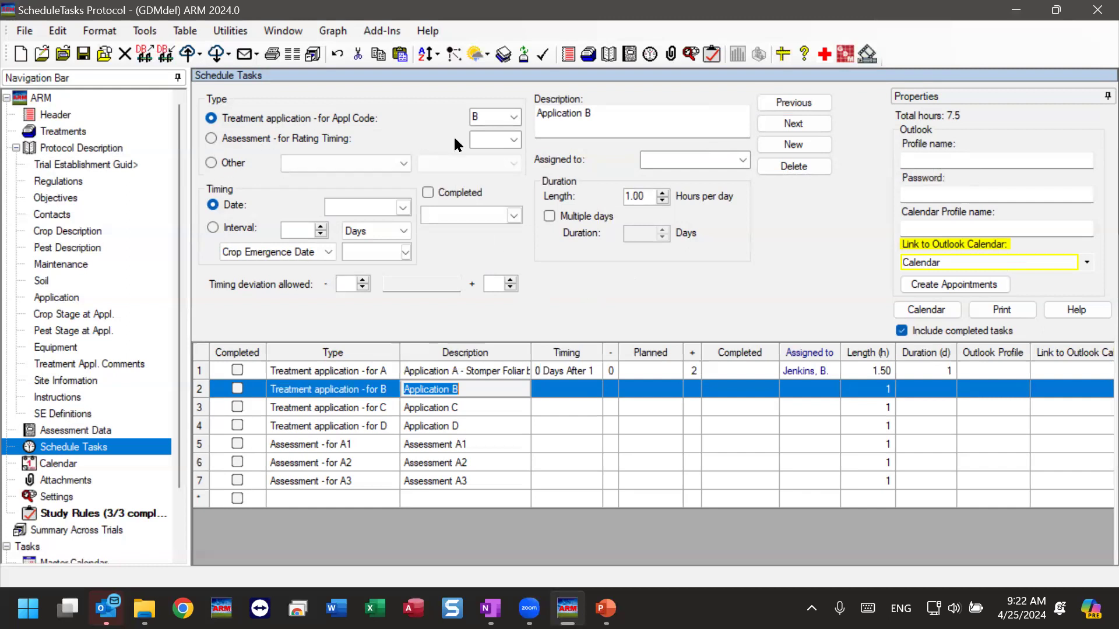
left_click(240, 228)
left_click(289, 229)
type("0")
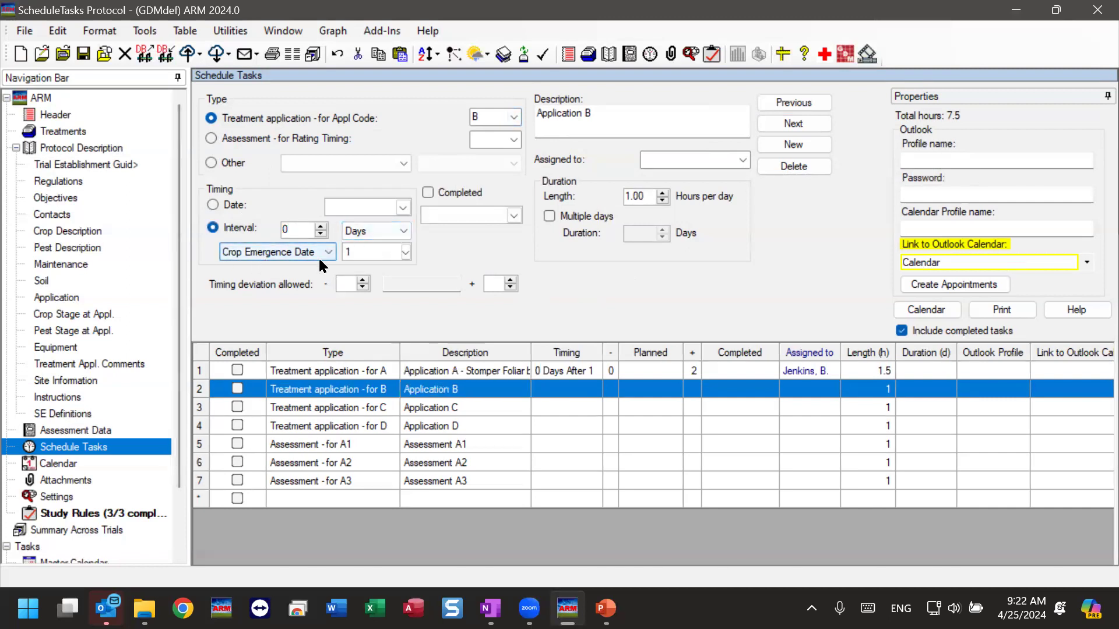
left_click(361, 251)
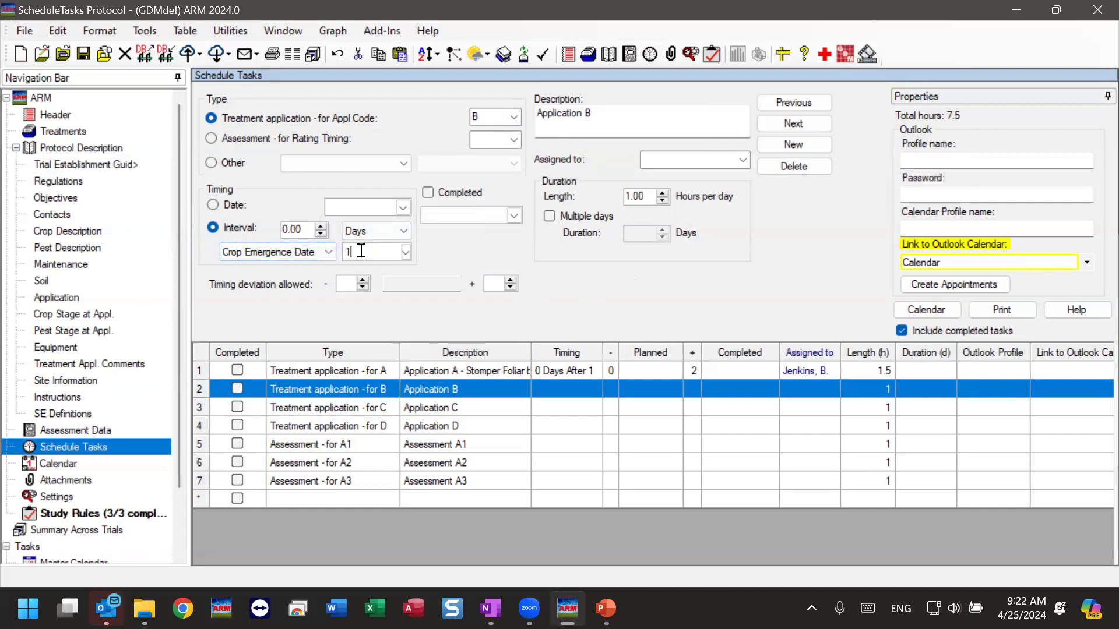
Step: Set the Application B task's allowed timing deviation to -0 and +2 days
left_click(362, 280)
left_click(361, 288)
left_click(511, 281)
left_click(512, 280)
left_click(511, 281)
left_click(511, 280)
left_click(511, 287)
left_click(510, 287)
Step: Extend the Application B description to "Application B - info" and assign the task to the same person as Application A
left_click(648, 112)
type("- info")
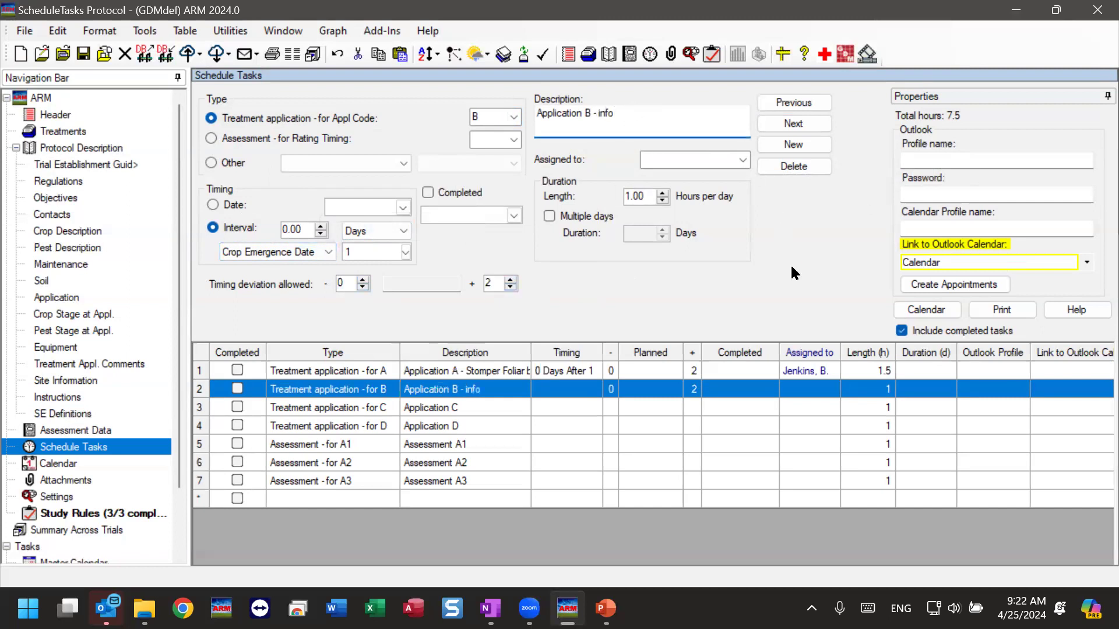
left_click(721, 158)
left_click(743, 160)
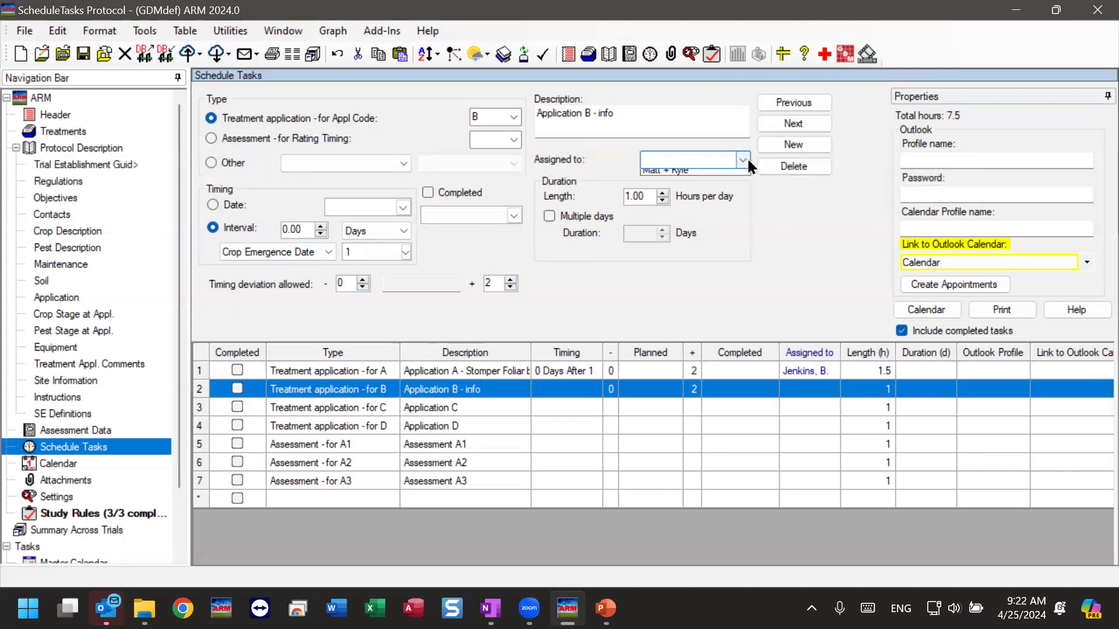
left_click(664, 173)
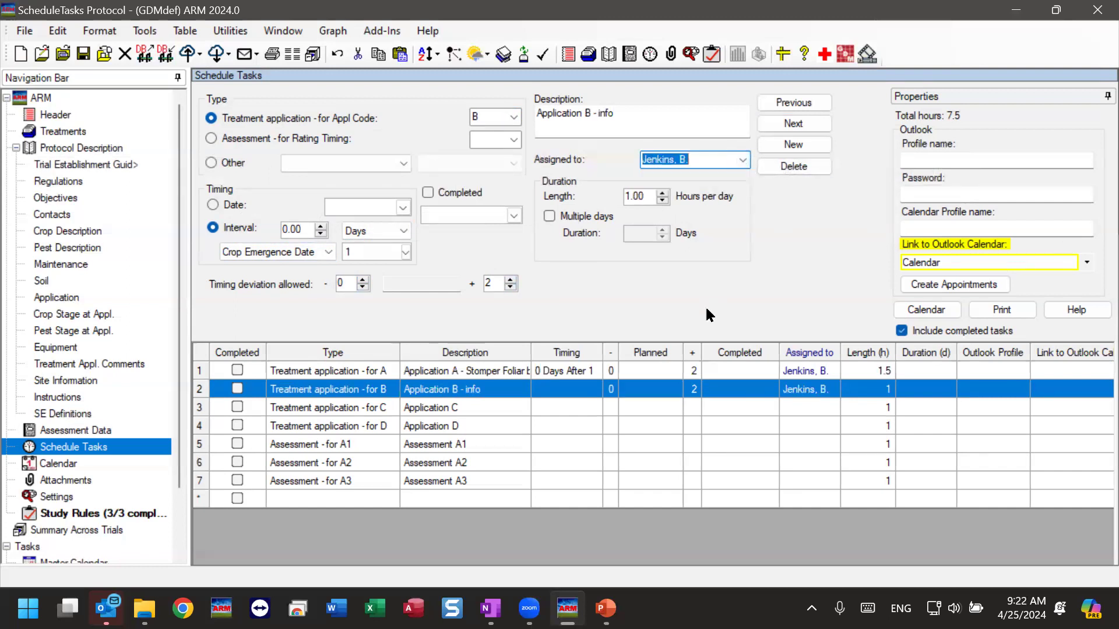
Step: Re-enter the 0-day interval for the Application B task to register its timing in the task list
left_click(813, 130)
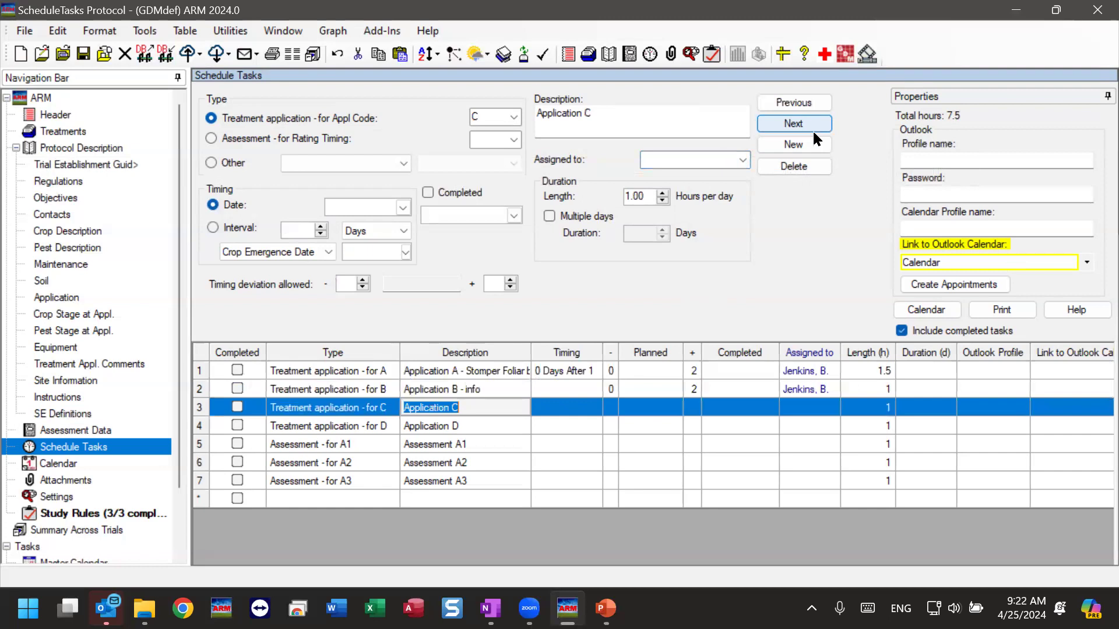
left_click(813, 103)
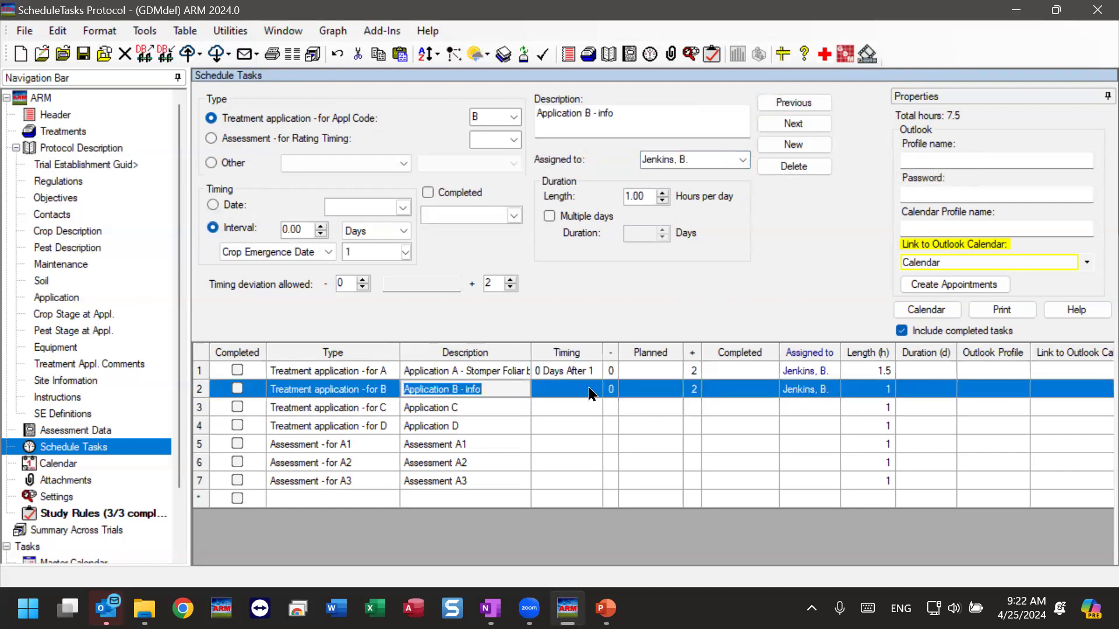
left_click(320, 225)
left_click(321, 234)
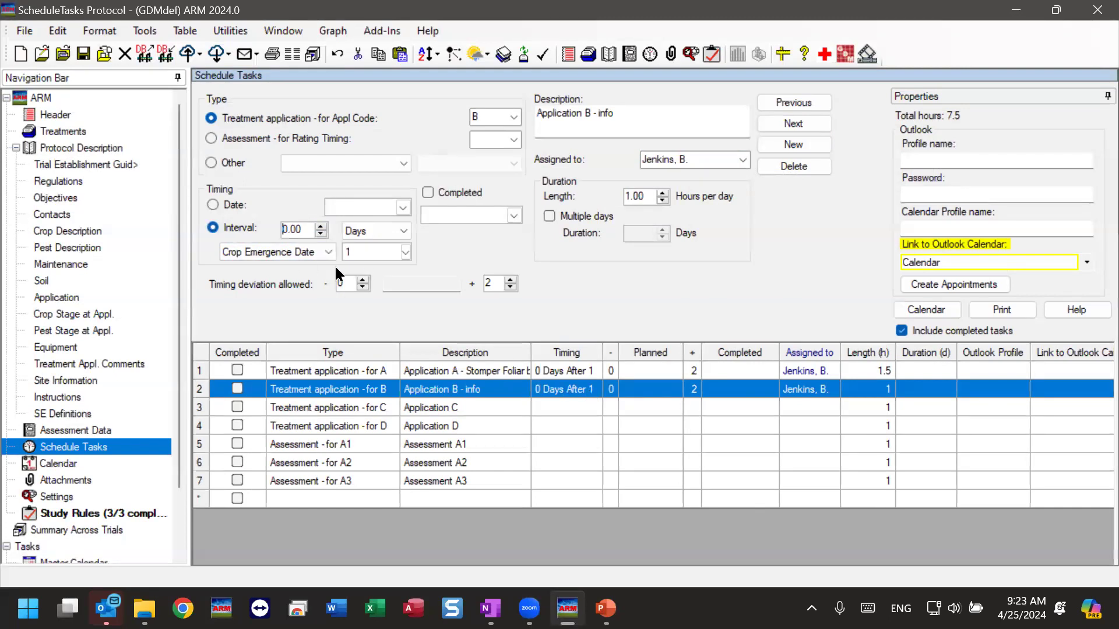
Step: Set the Application C task's timing to an interval of 7 days after Application A
left_click(429, 410)
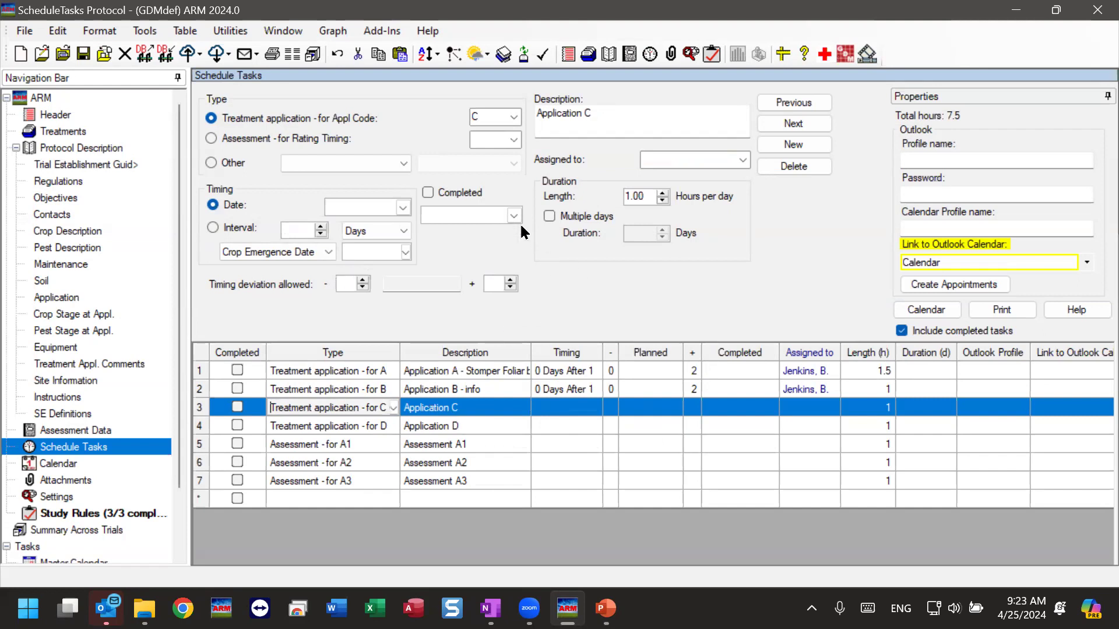
left_click(214, 227)
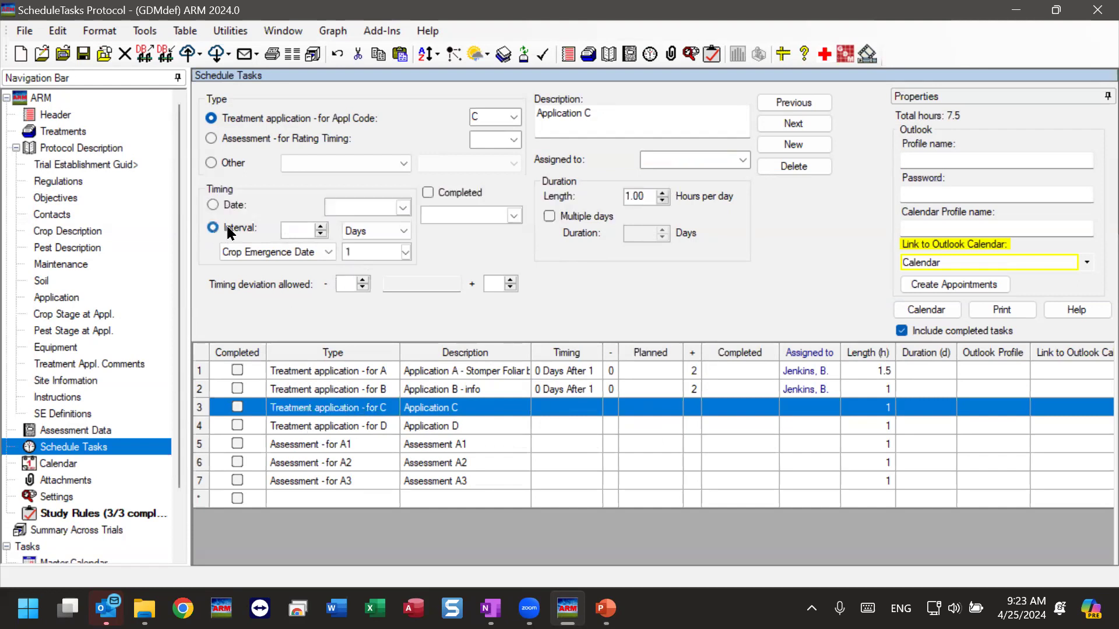
left_click(293, 219)
type("7")
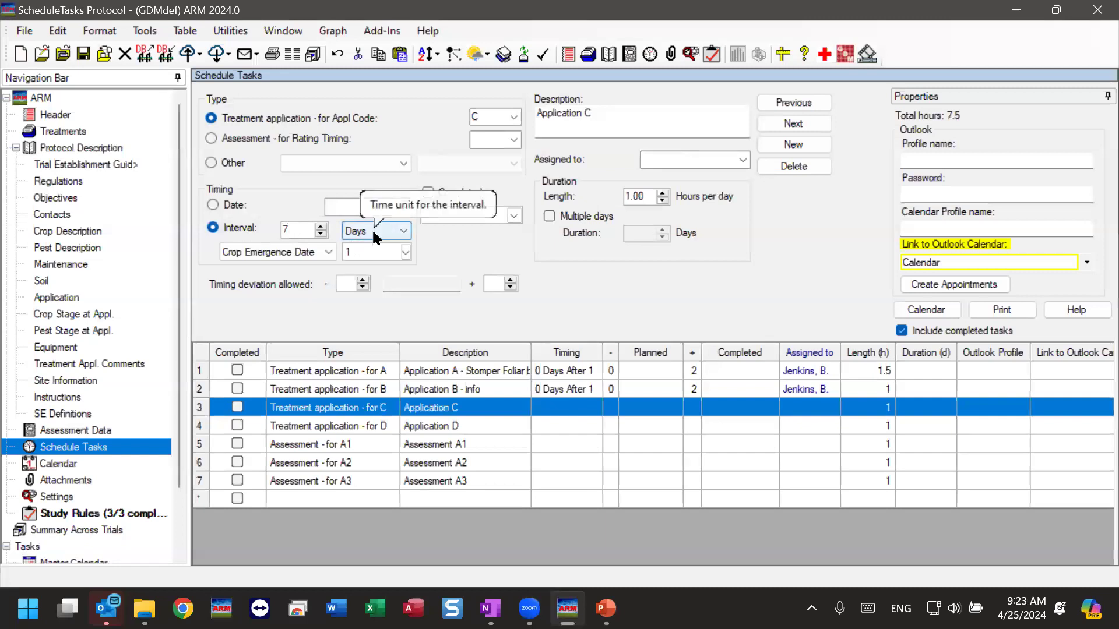
left_click(278, 252)
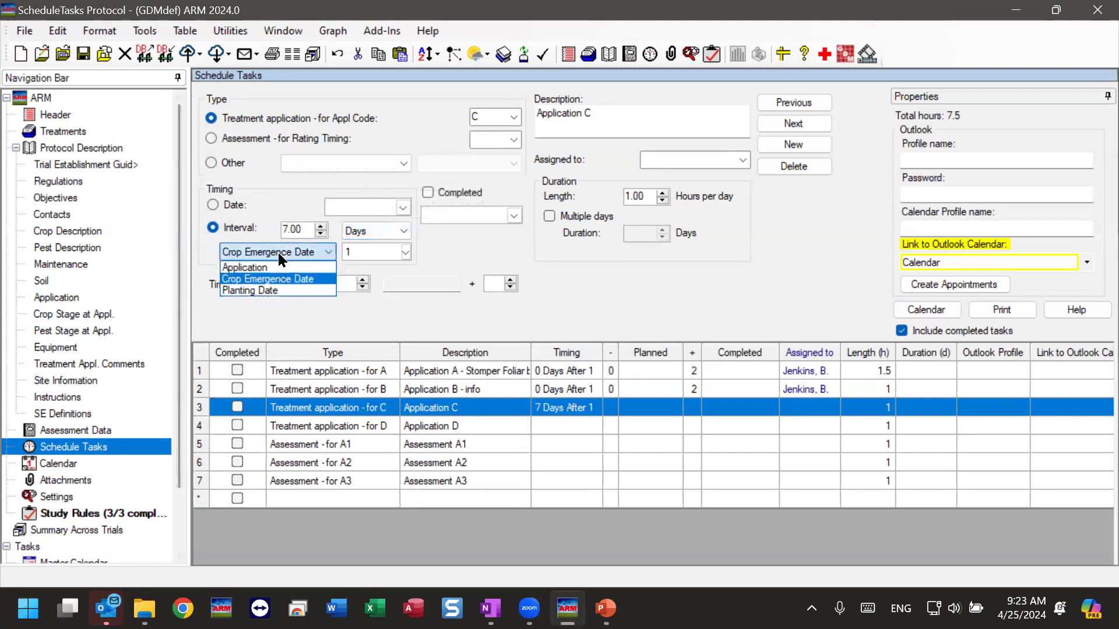
left_click(237, 268)
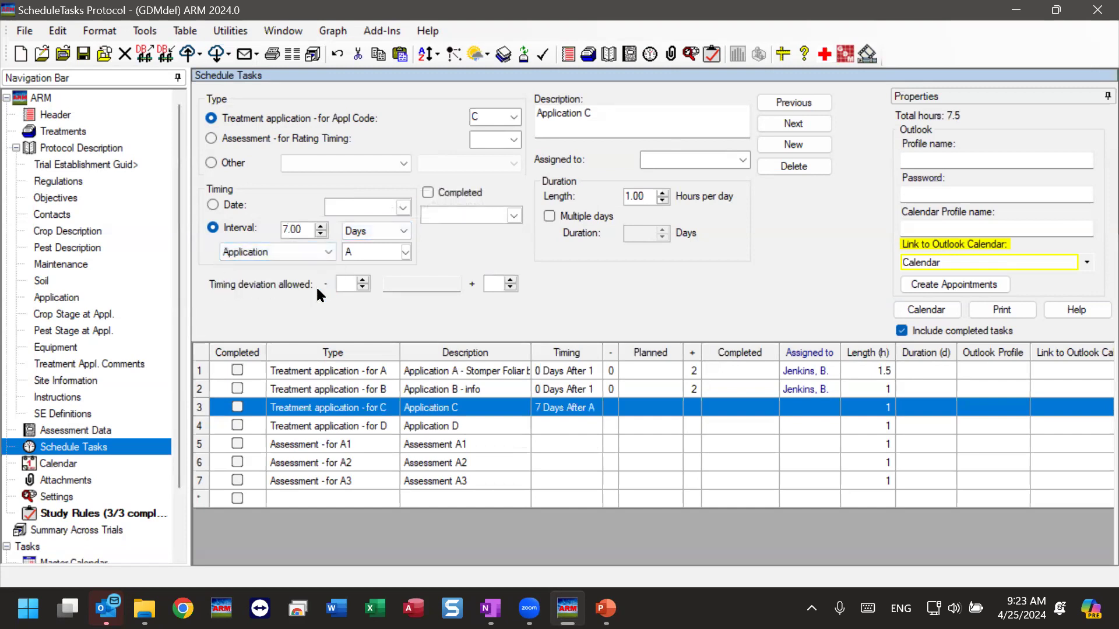
left_click(381, 252)
Step: Set the Application C task's allowed timing deviation to -0 and +1 day
left_click(363, 281)
left_click(364, 285)
left_click(364, 285)
left_click(508, 281)
left_click(508, 282)
left_click(508, 282)
left_click(510, 287)
left_click(435, 291)
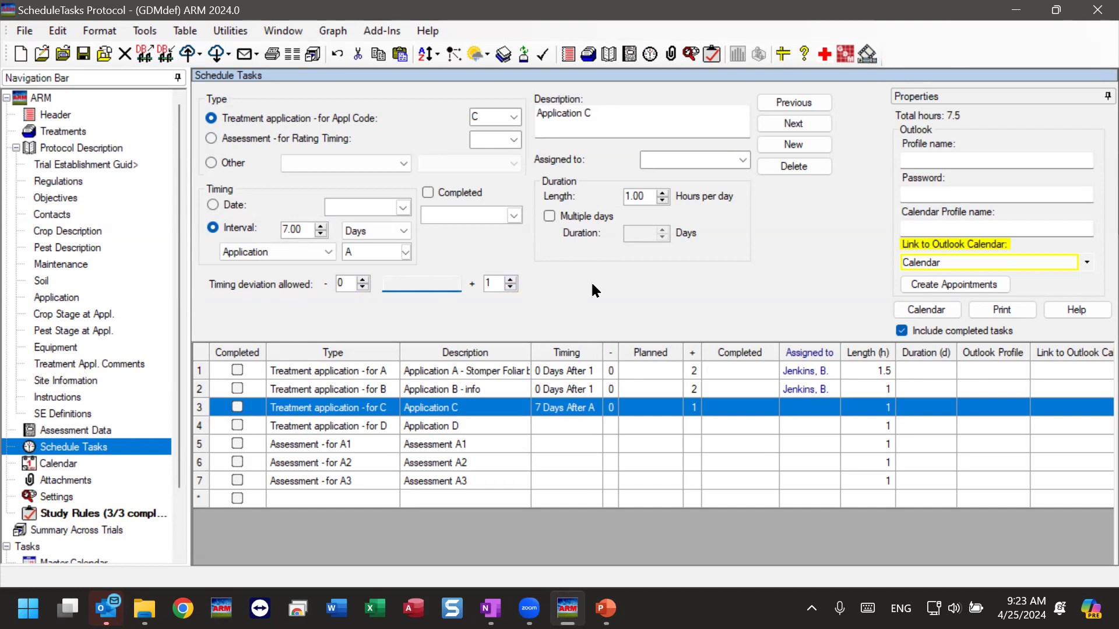
Step: Extend the description to "Application C - same as A but a week later" and assign the task to the same person as Application A
left_click(632, 116)
type("- same as ")
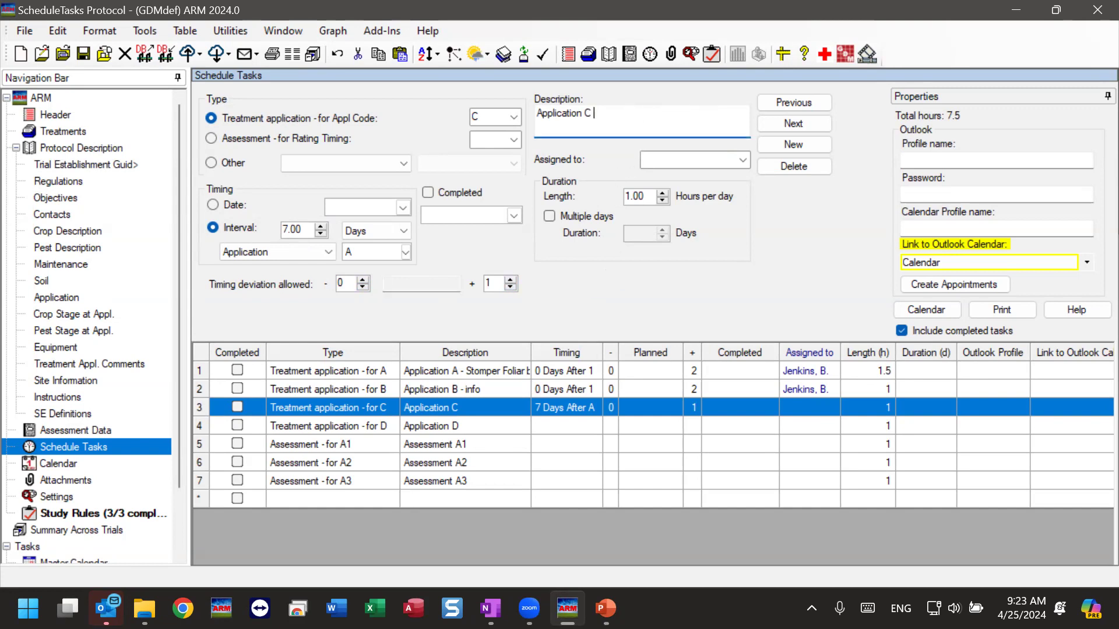
type("A but a week later")
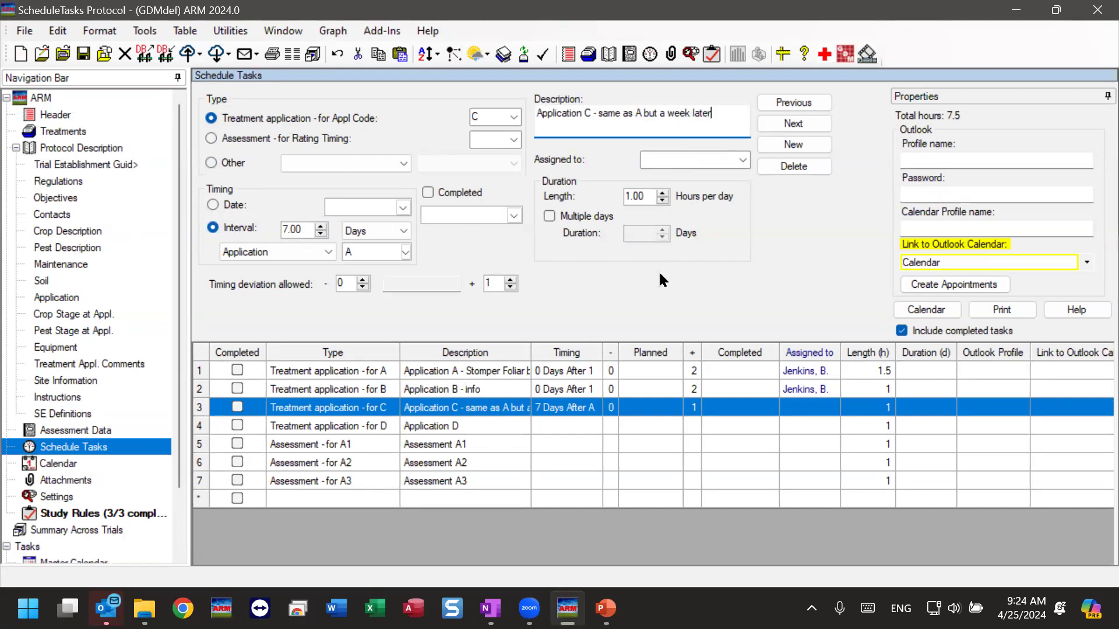
left_click(742, 160)
left_click(701, 183)
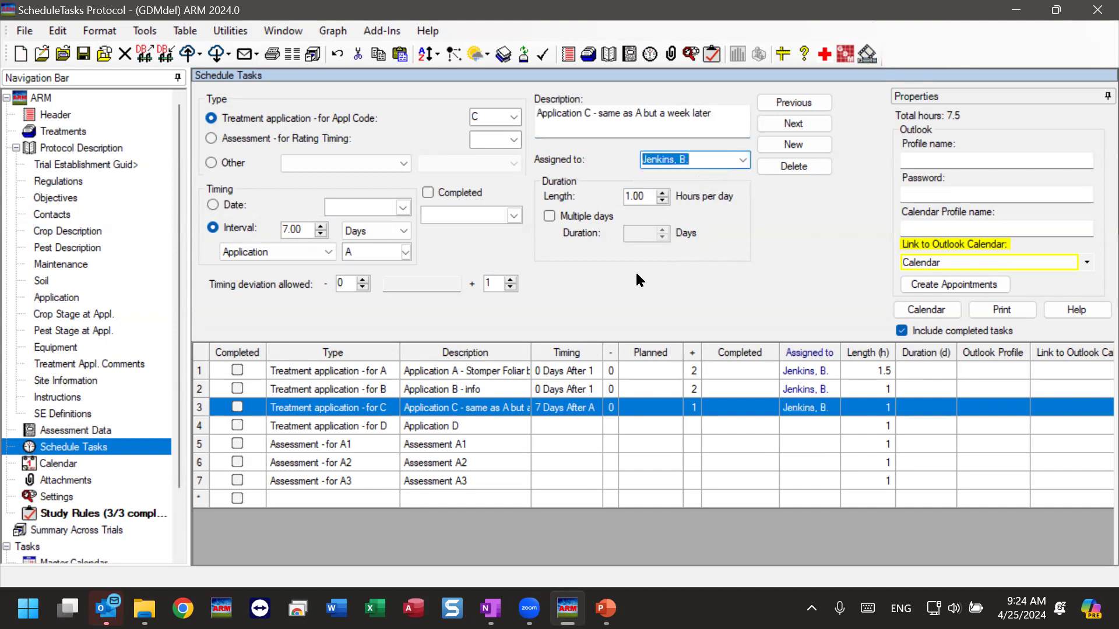
Step: Set the Application D task's timing to an interval of 7 days after Application A
left_click(820, 122)
left_click(213, 228)
type("7")
key("Tab")
left_click(312, 251)
left_click(315, 257)
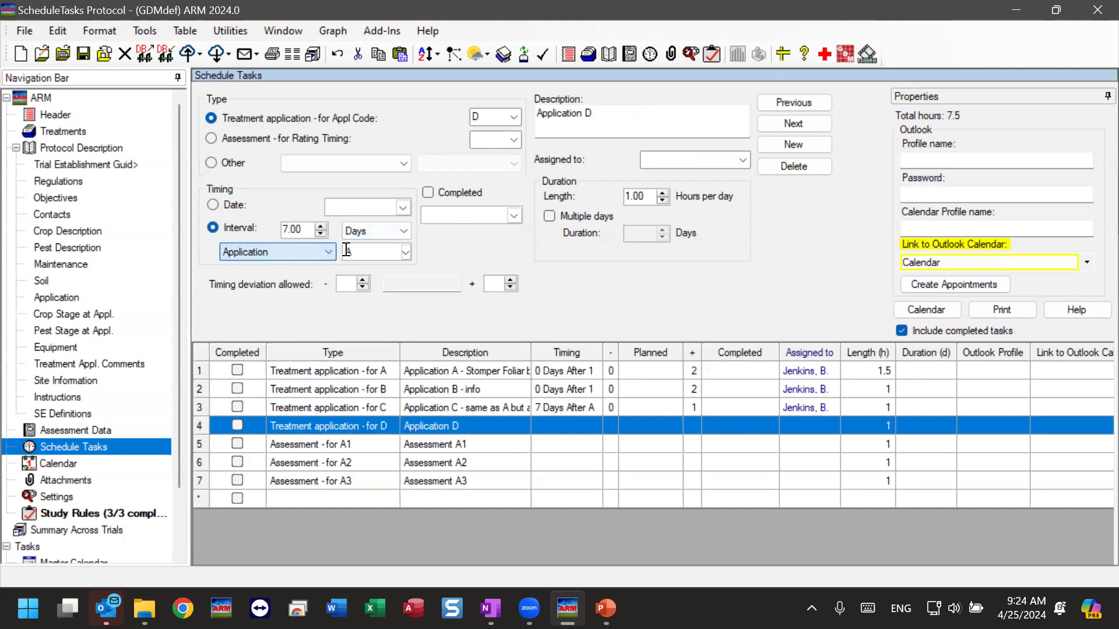
left_click(411, 282)
left_click(321, 227)
left_click(320, 234)
Step: Set the Application D task's allowed timing deviation to -0 and +1 day
left_click(362, 288)
double_click(509, 281)
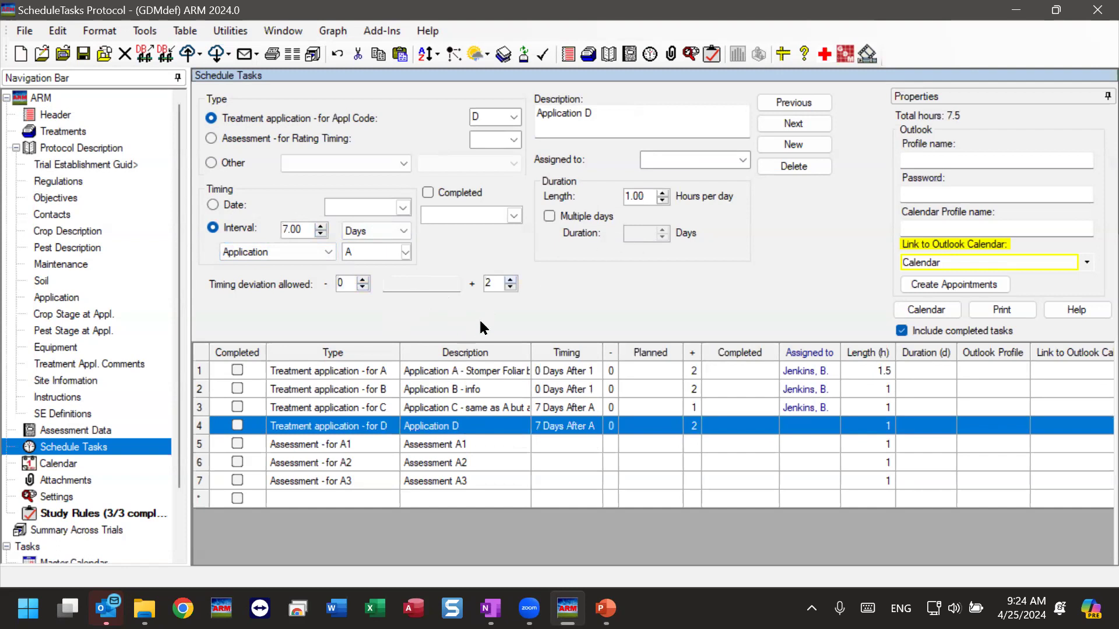
left_click(511, 287)
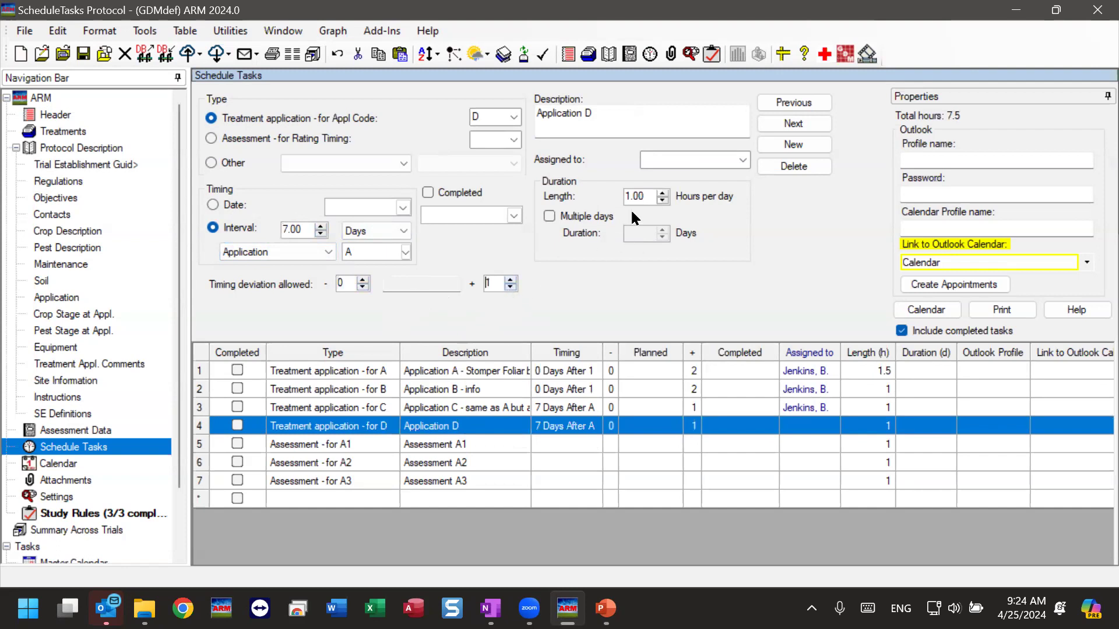
Step: Set the Assessment A1 task's timing to an interval of -1 hours relative to Application A
left_click(793, 124)
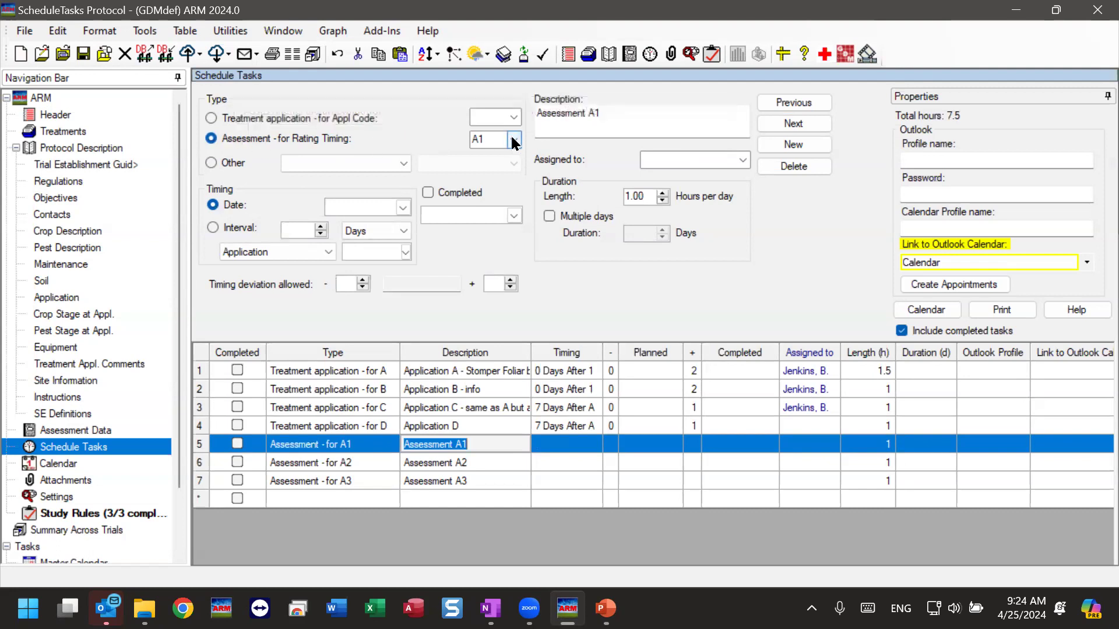
left_click(495, 137)
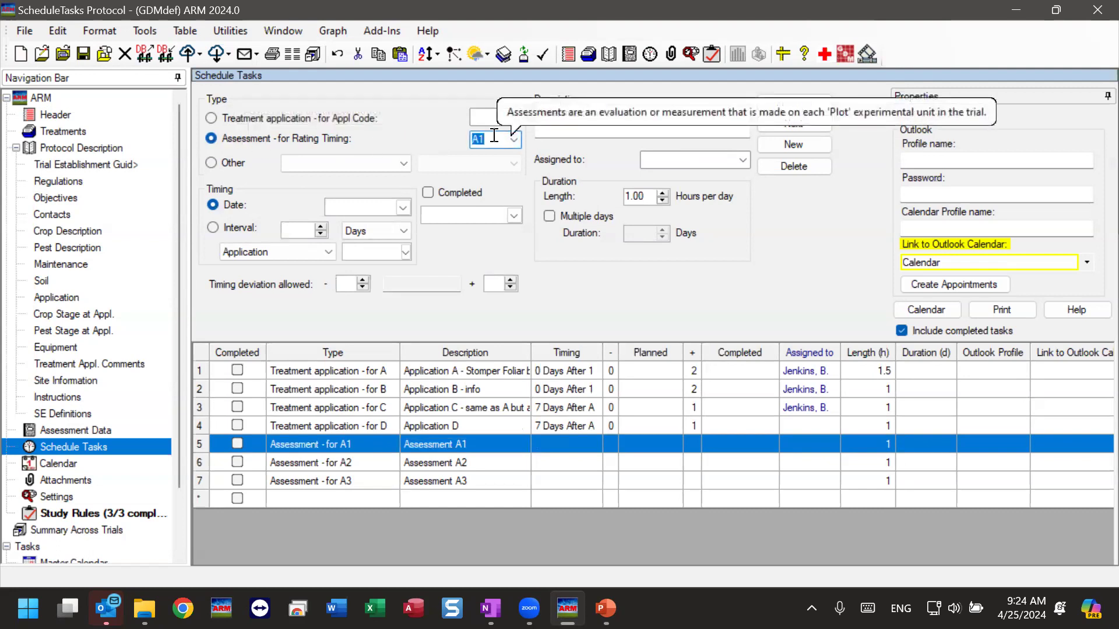
left_click(232, 227)
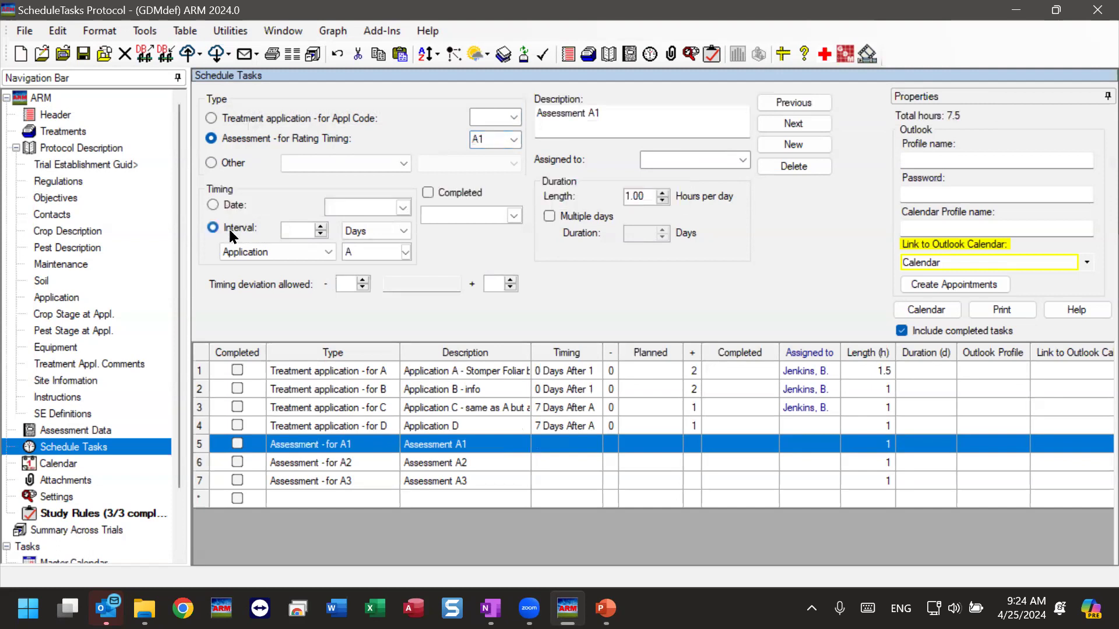
left_click(278, 252)
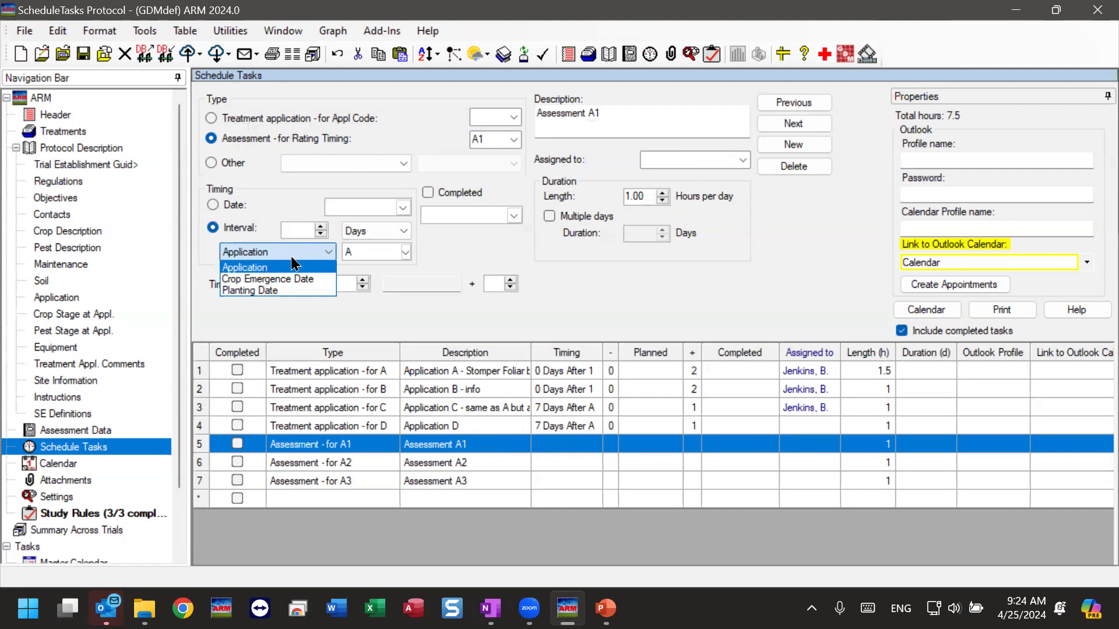
left_click(293, 266)
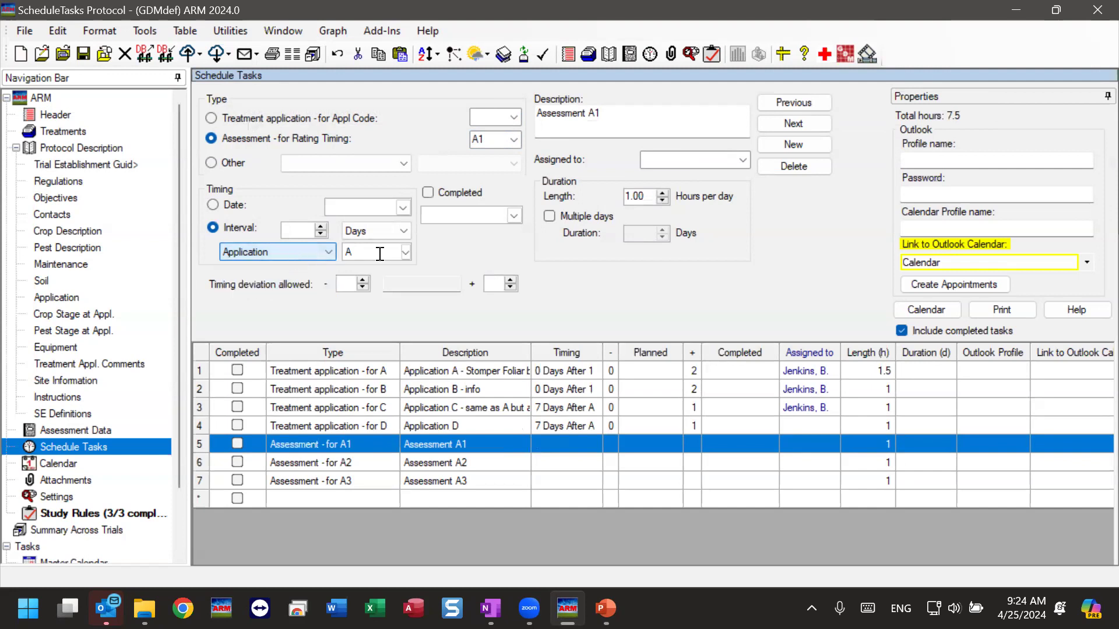
left_click(371, 252)
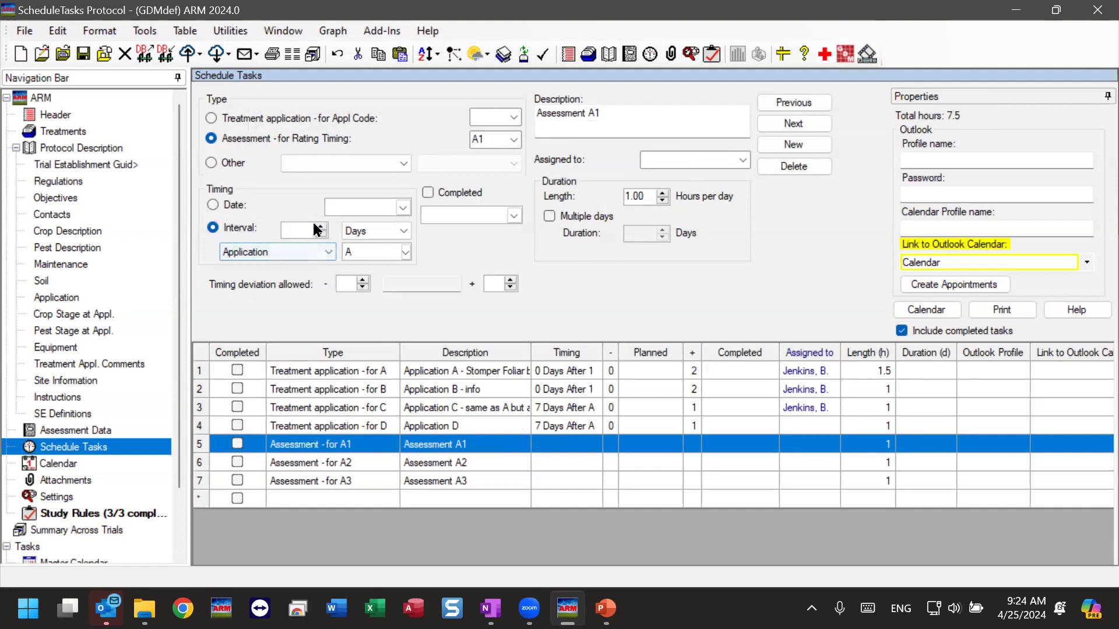
left_click(383, 231)
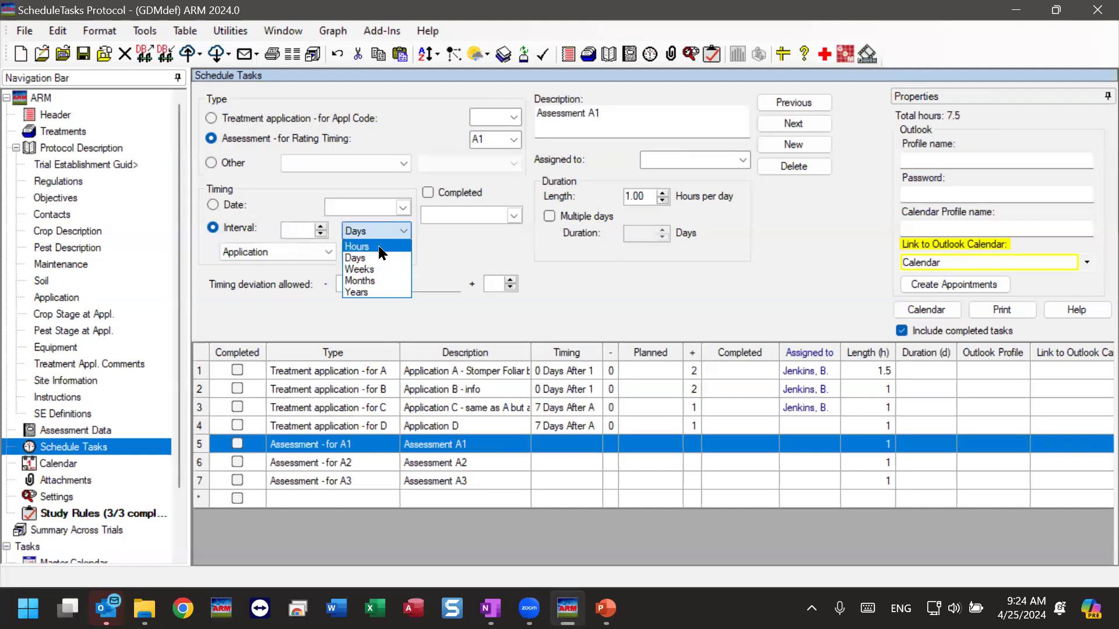
left_click(381, 241)
left_click(289, 228)
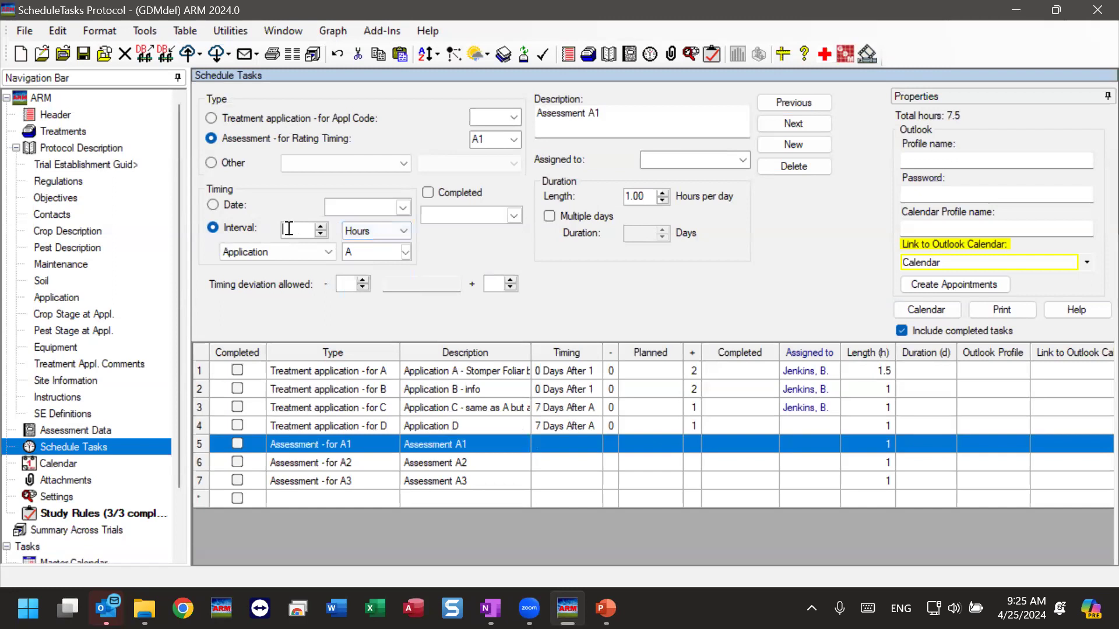
type("-1")
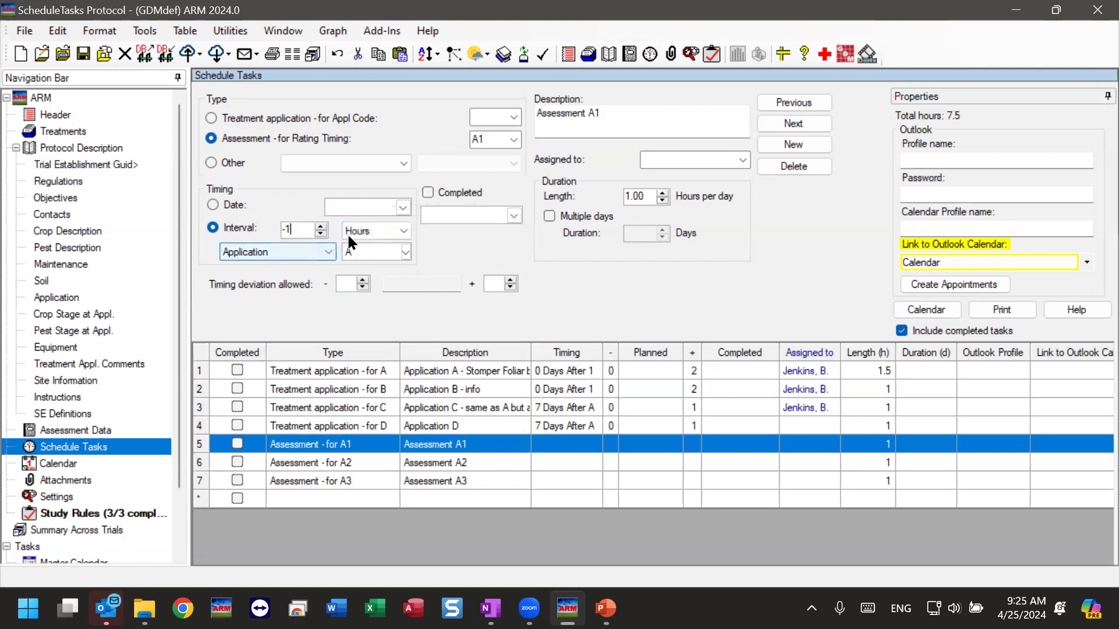
double_click(286, 229)
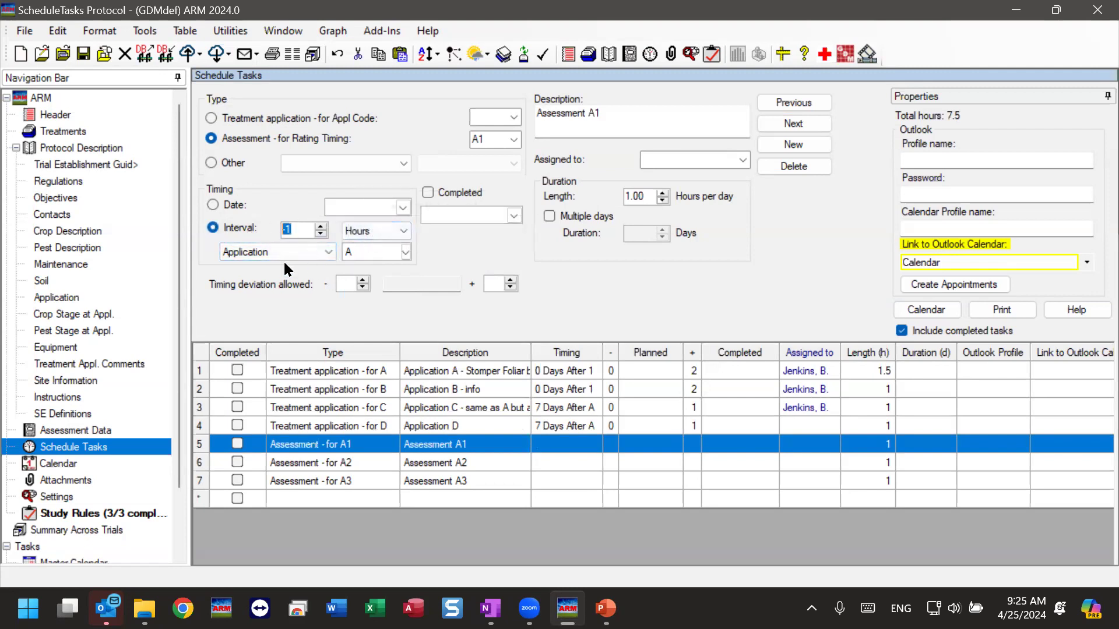
left_click(295, 232)
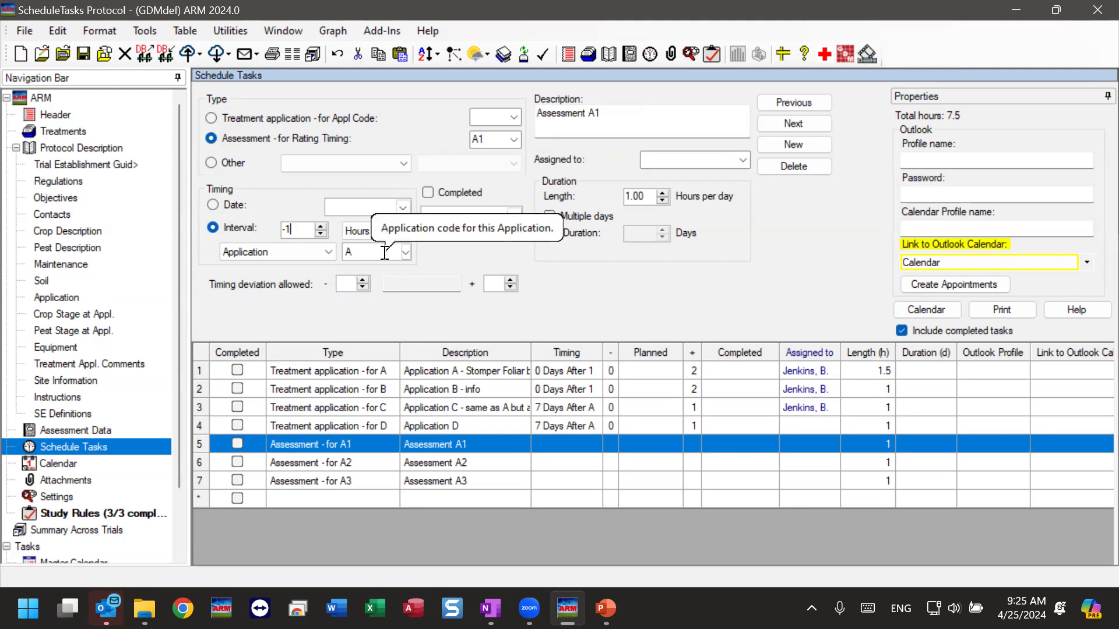
left_click_drag(300, 233, 282, 231)
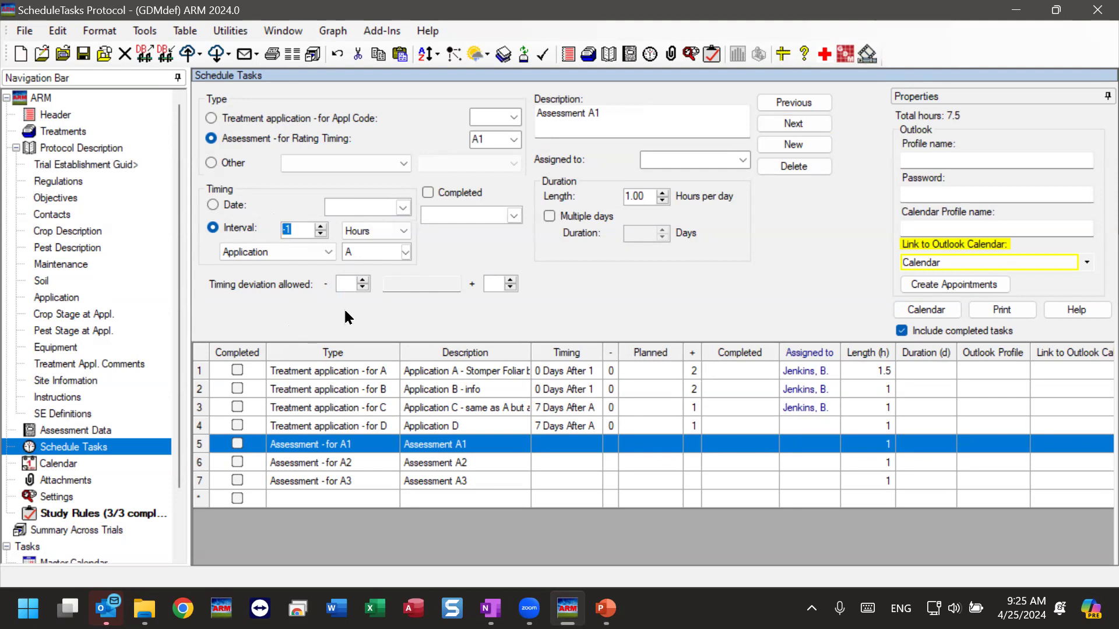
left_click(294, 230)
Step: Set the Assessment A1 task's allowed timing deviation to -0 and +0, and widen the Timing column in the task table
left_click(357, 286)
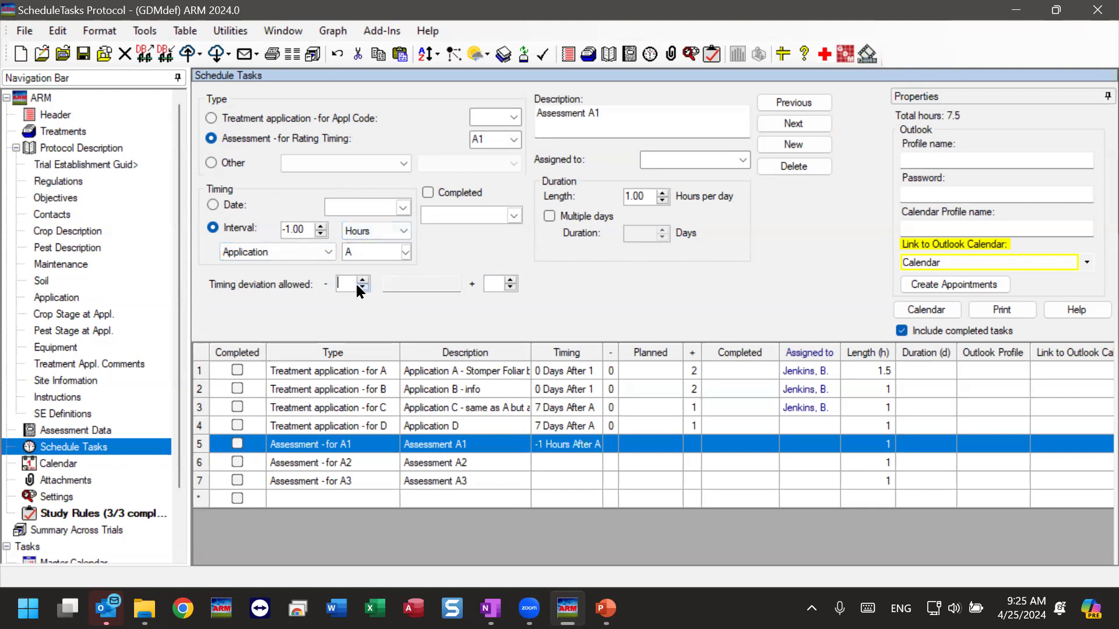
left_click(496, 283)
left_click(443, 290)
left_click(362, 279)
left_click(362, 287)
left_click(400, 285)
left_click_drag(603, 355, 614, 355)
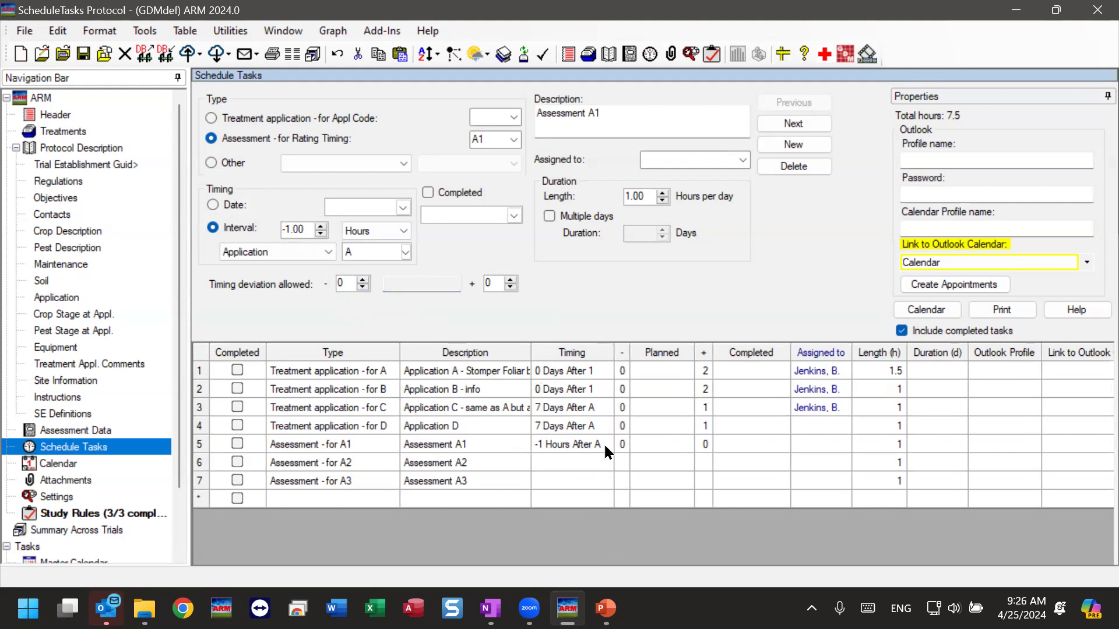
Step: Extend the Assessment A1 task's description to "Assessment A1 - stand count before appl"
left_click(626, 113)
type("- s")
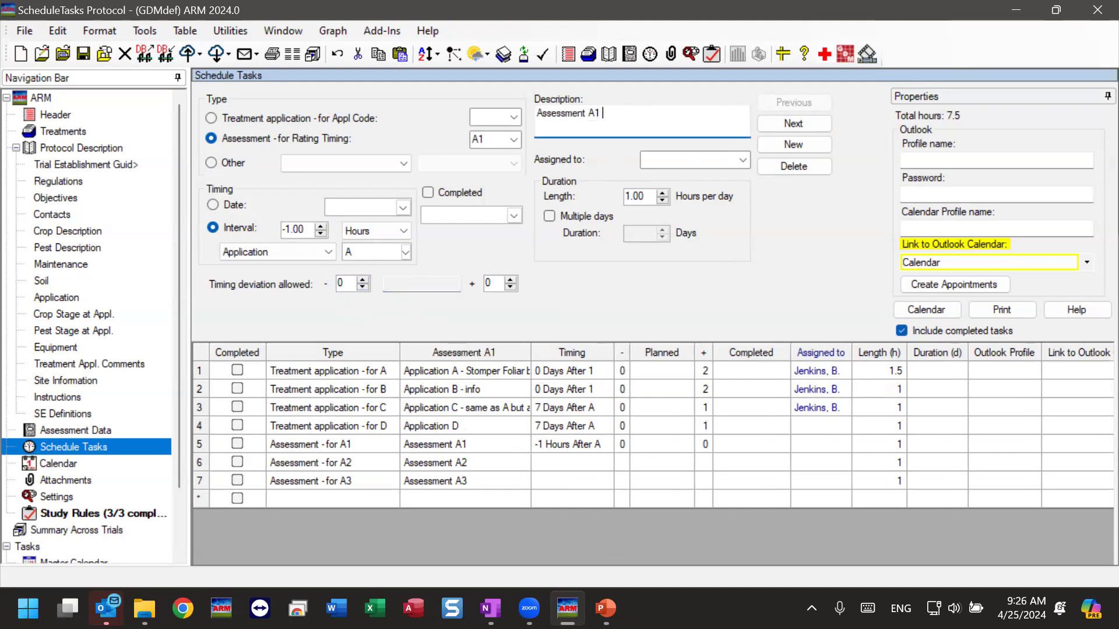
type("tand count")
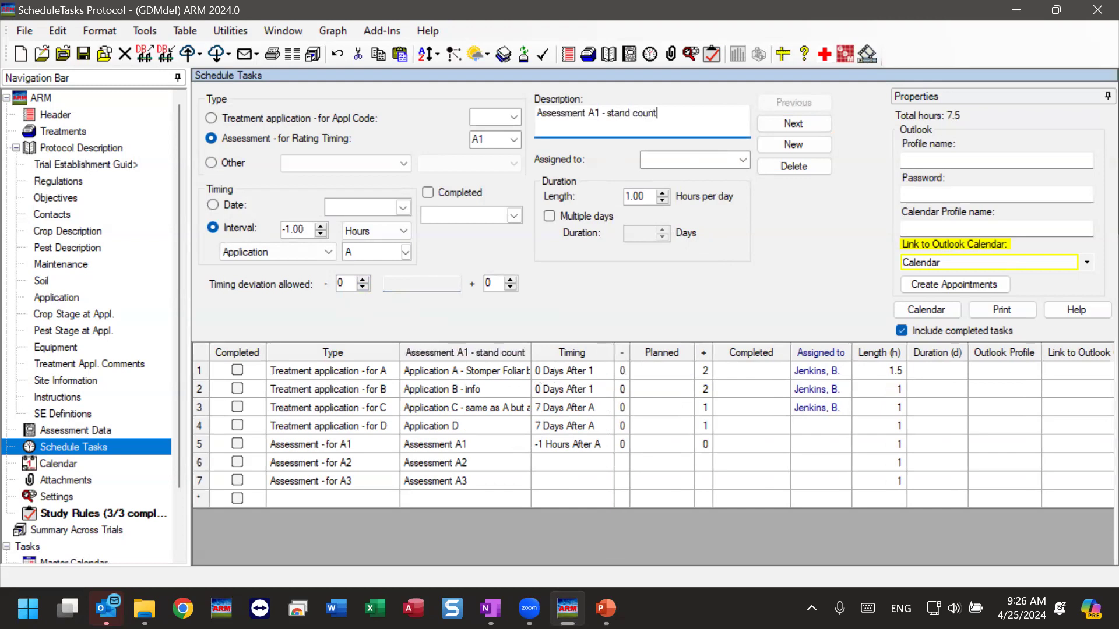
type(" before appl")
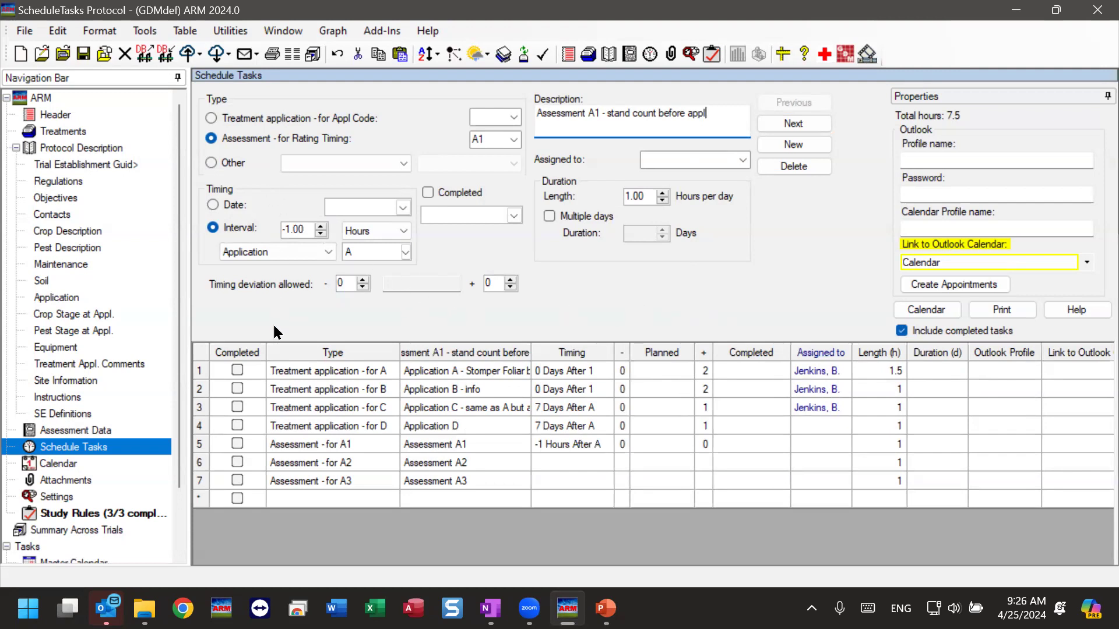
left_click(793, 144)
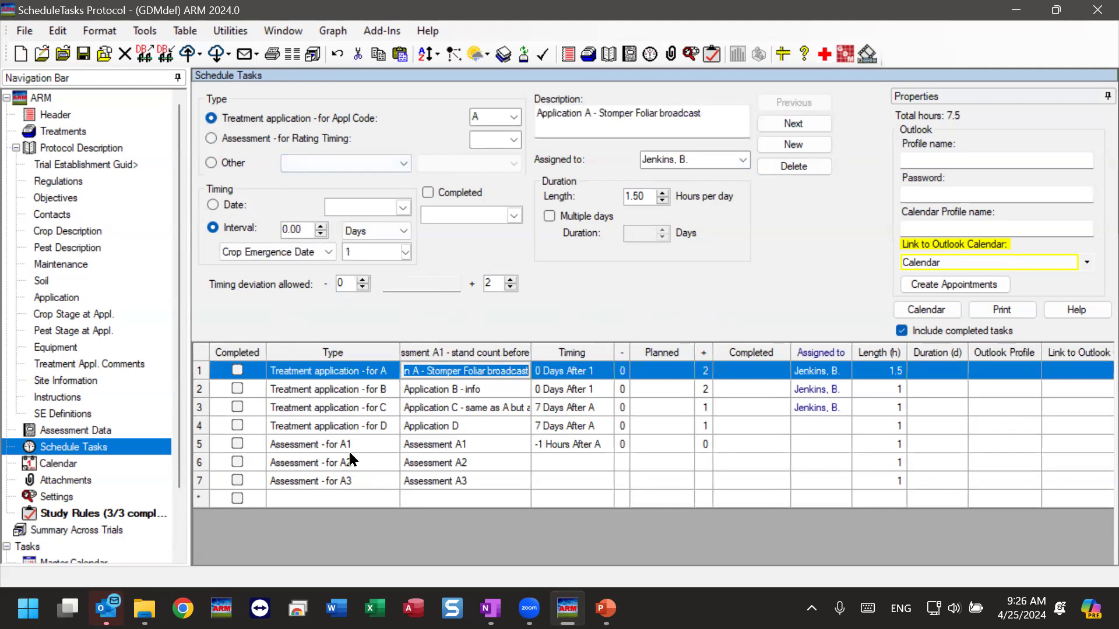
Step: Give the Assessment A2 task interval timing with a length of 1 week
left_click(360, 464)
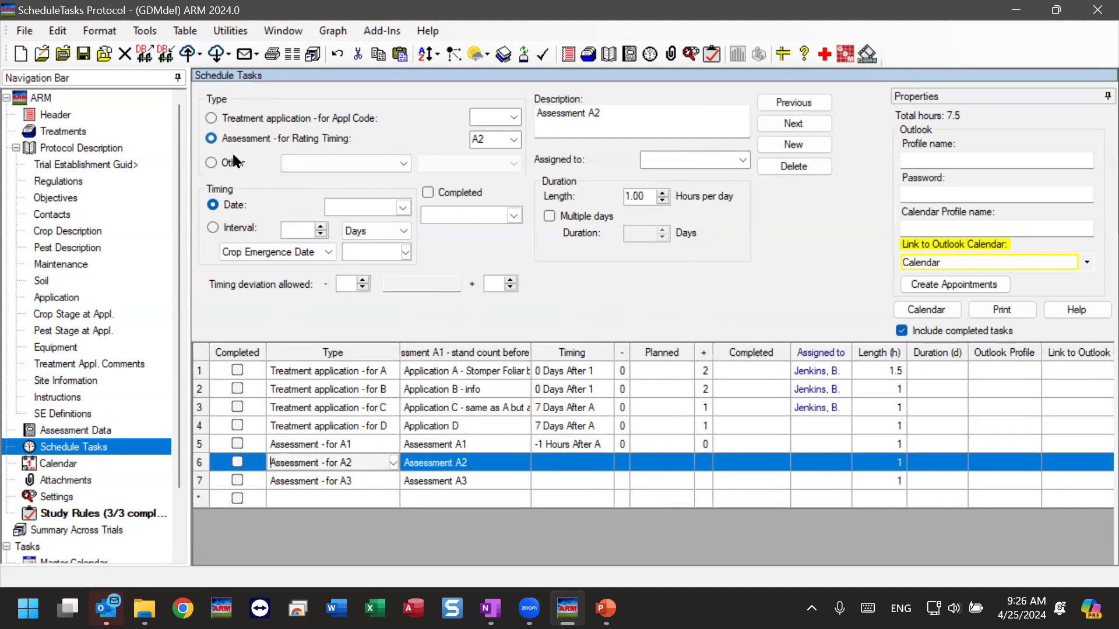
left_click(213, 228)
left_click(295, 230)
type("7")
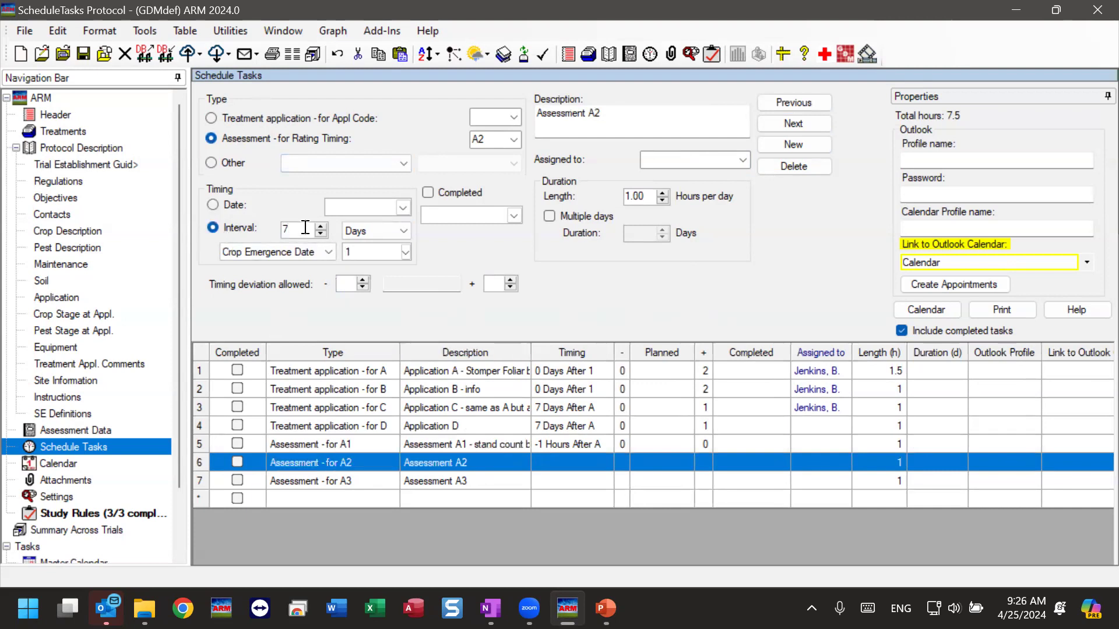
key("BackSpace")
type("1")
left_click(372, 222)
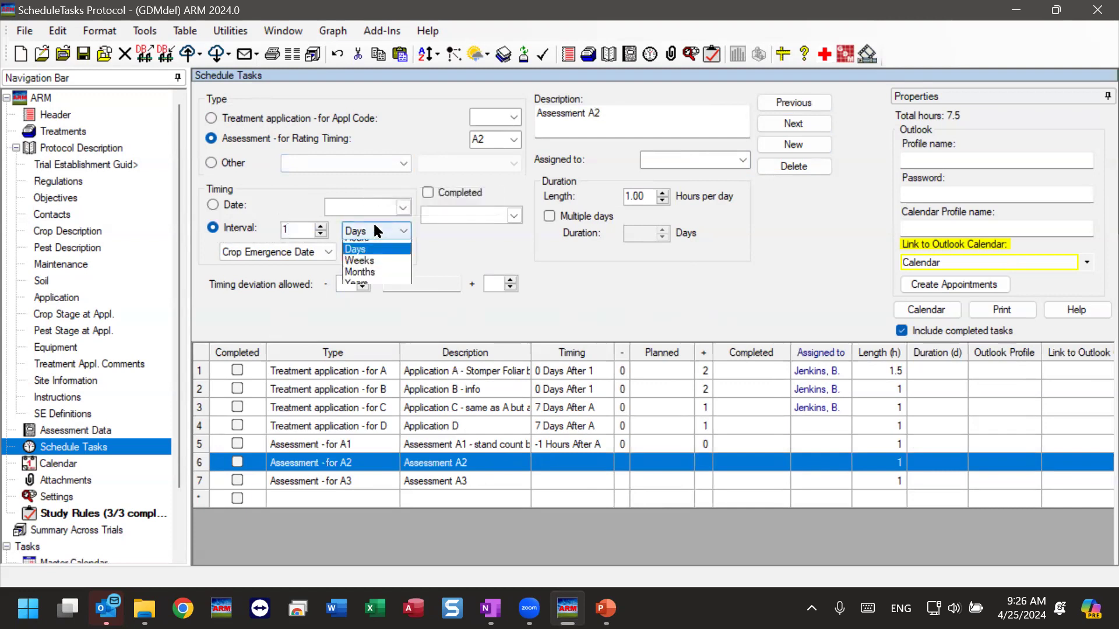
left_click(370, 272)
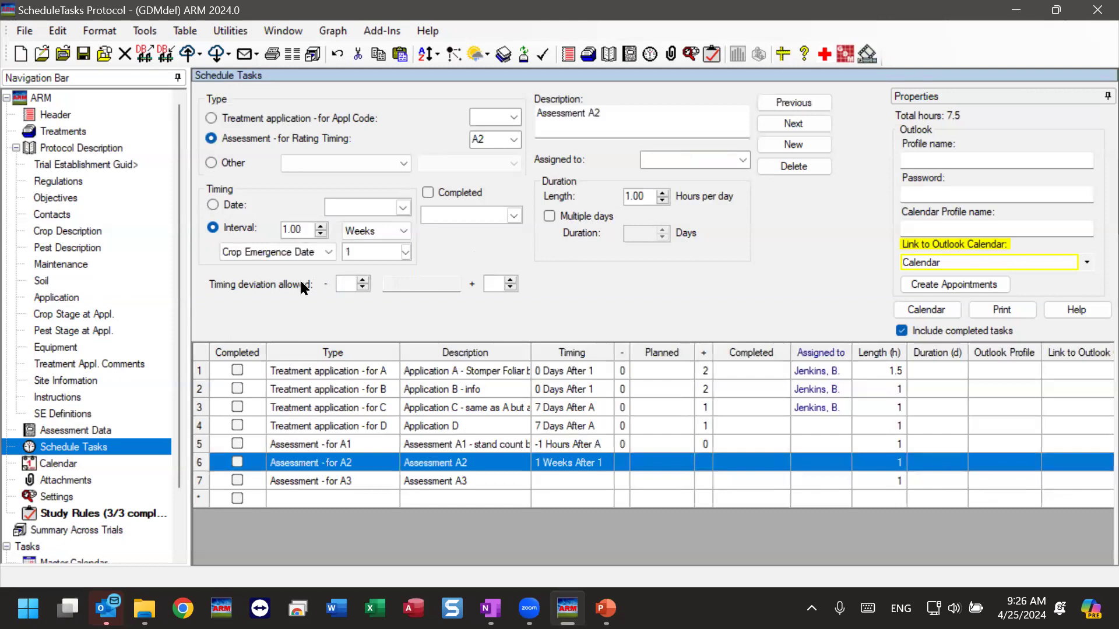
Step: Base the Assessment A2 task's interval on Application D
left_click(292, 251)
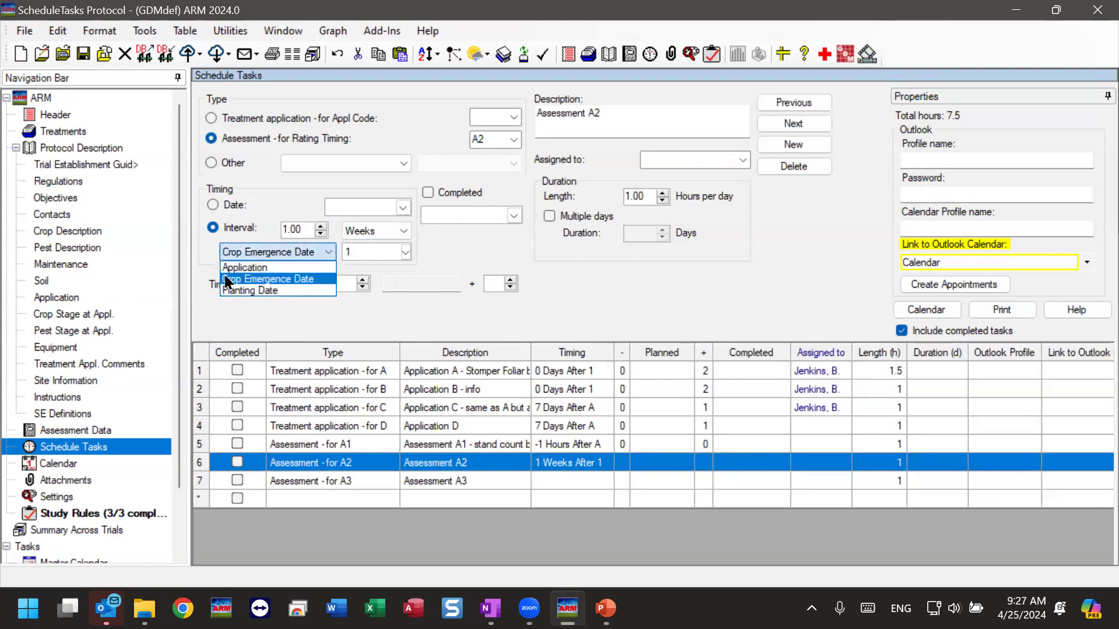
left_click(286, 268)
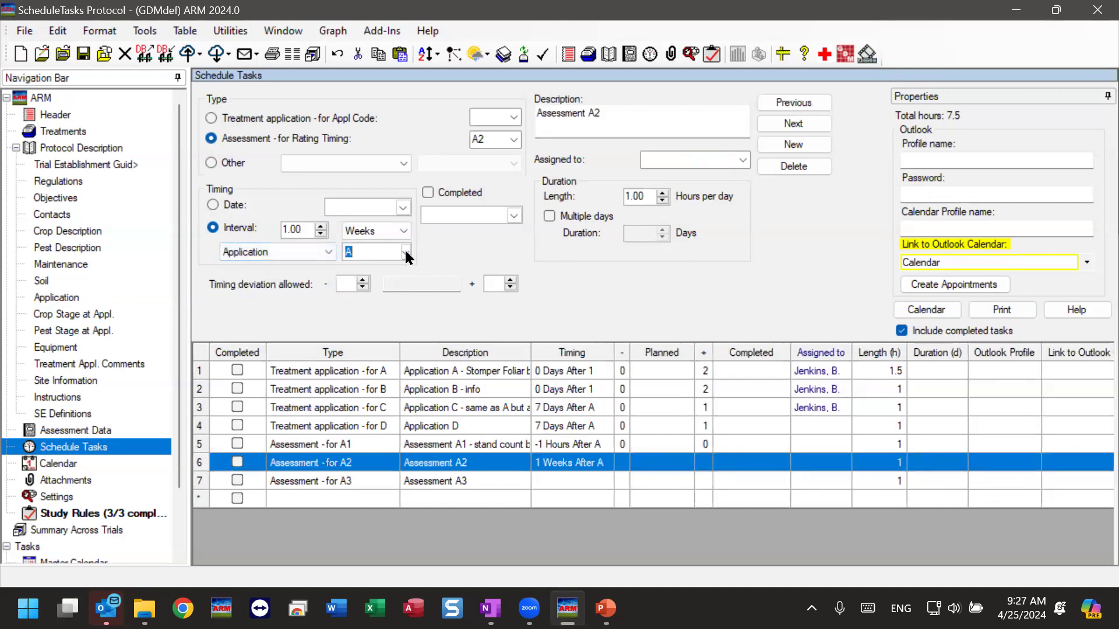
left_click(406, 252)
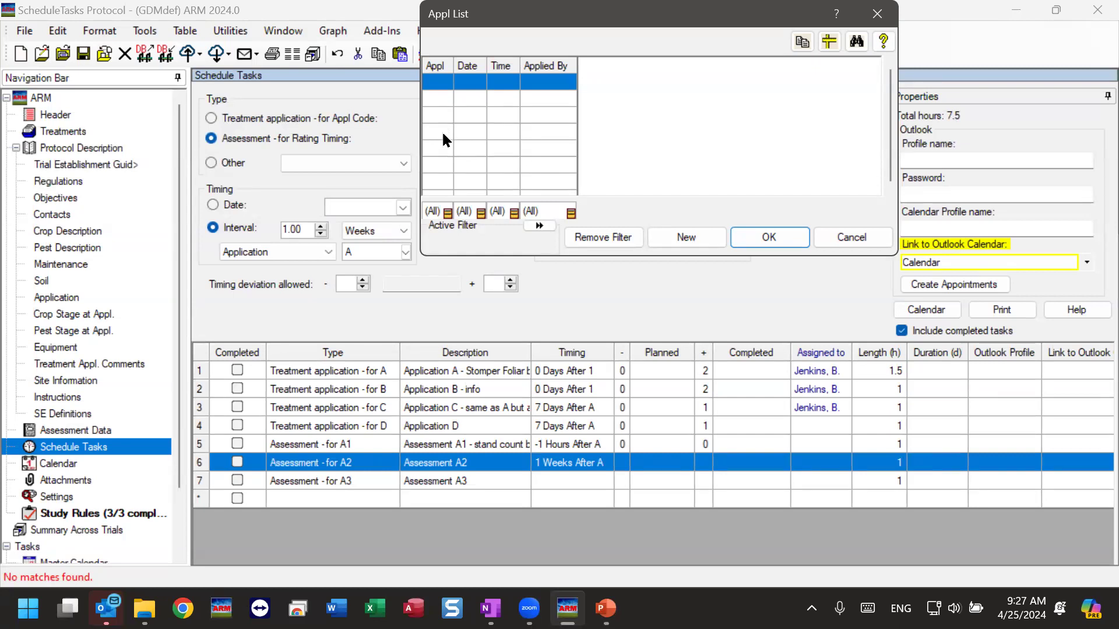
left_click(865, 235)
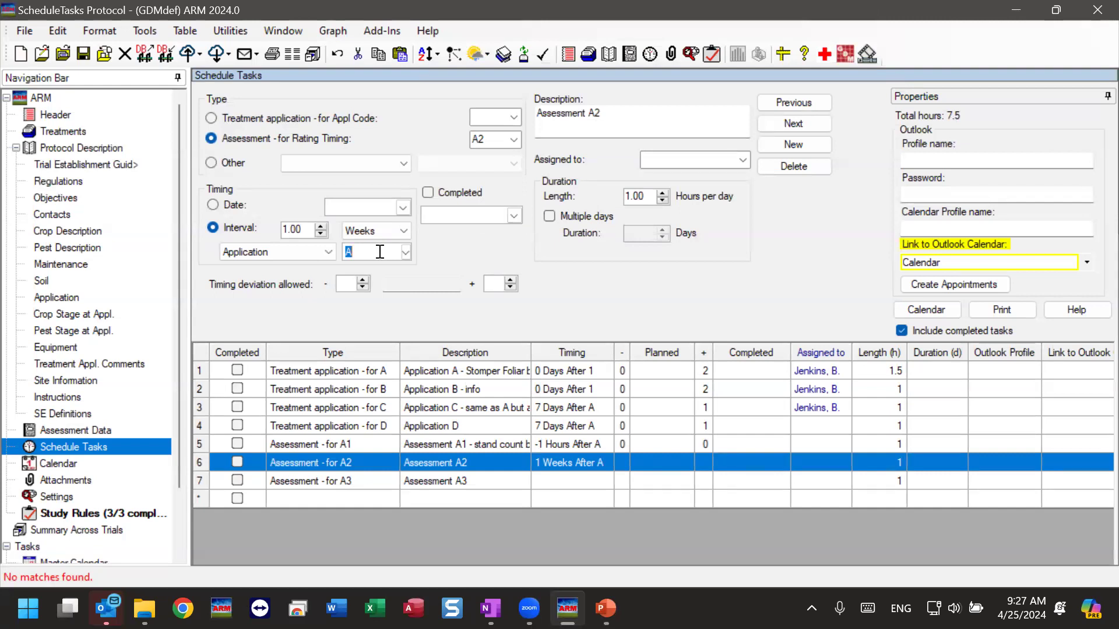
type("D")
Step: Set the Assessment A2 task's allowed timing deviation to -0 and +1
left_click(351, 285)
left_click(363, 287)
left_click(513, 281)
left_click(511, 288)
left_click(511, 288)
left_click(420, 283)
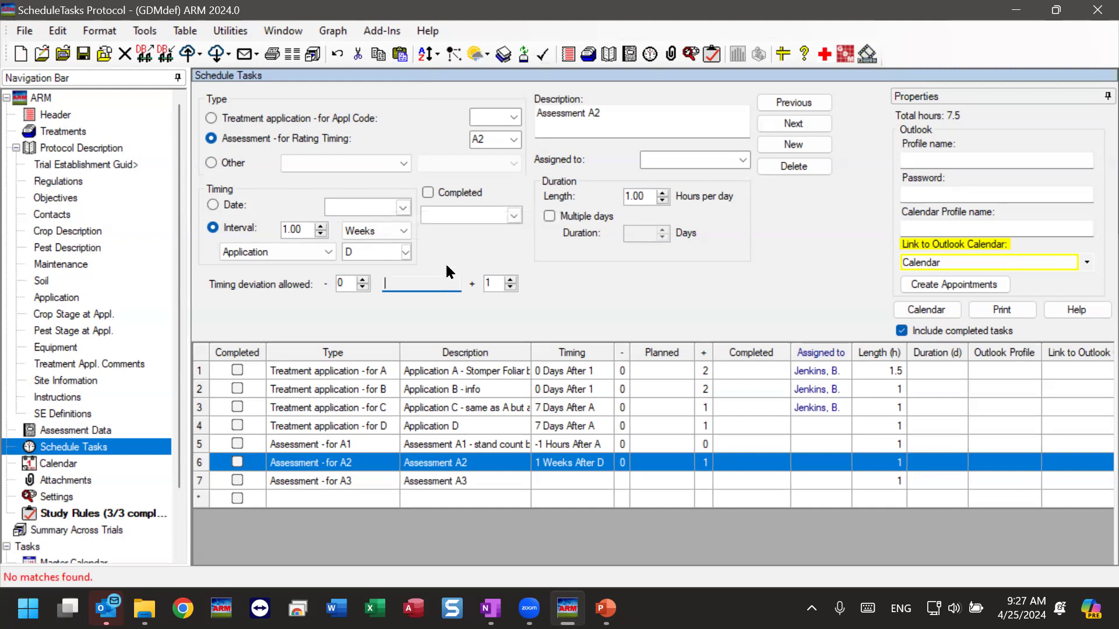
Step: Set the Assessment A3 task's timing to an interval of 9 weeks after the planting date
left_click(373, 479)
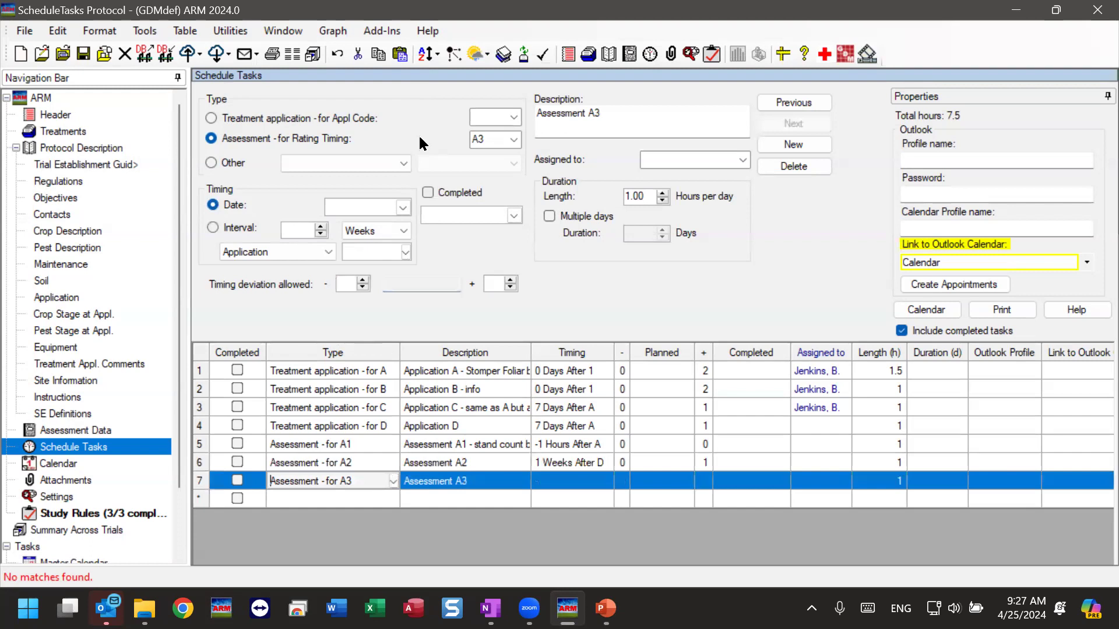
left_click(234, 227)
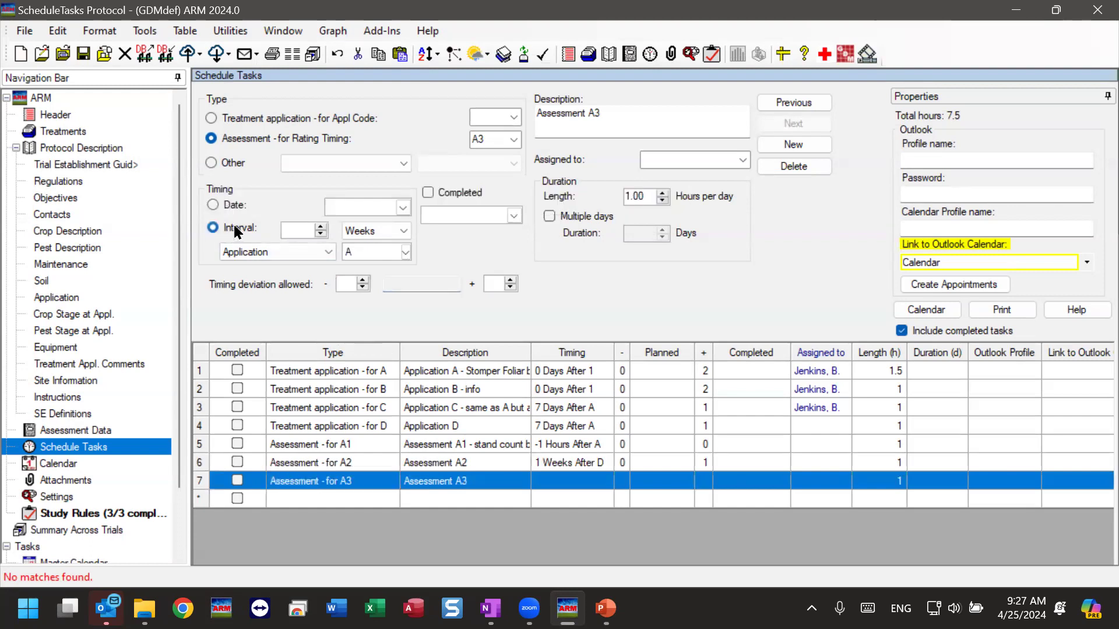
left_click(290, 227)
type("6")
left_click(304, 251)
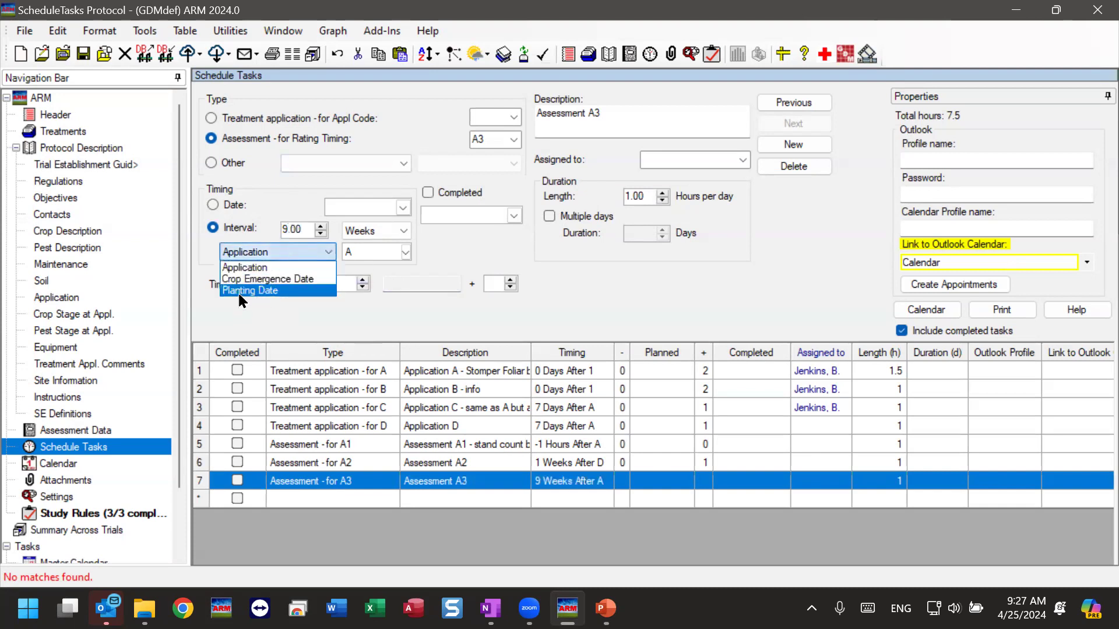
left_click(238, 290)
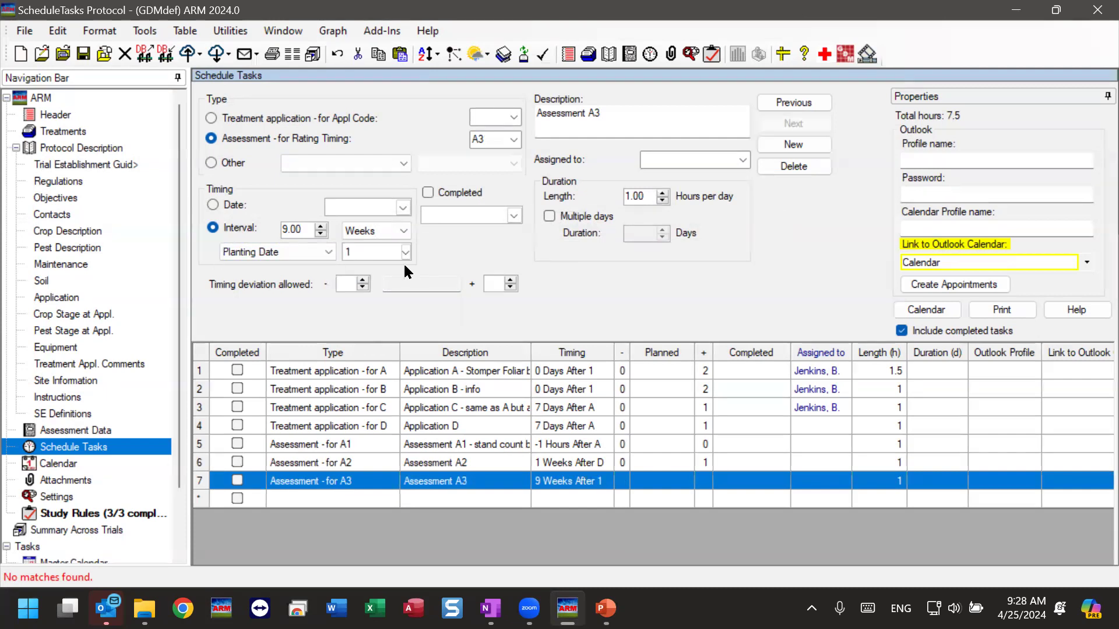
Step: Set the Assessment A3 task's allowed timing deviation to -4 and +4, and extend its description to "Assessment A3 - harvest"
left_click(364, 281)
left_click(364, 280)
left_click(364, 280)
left_click(365, 281)
left_click(511, 280)
left_click(511, 281)
left_click(511, 280)
left_click(511, 280)
left_click(630, 115)
type("- harvest")
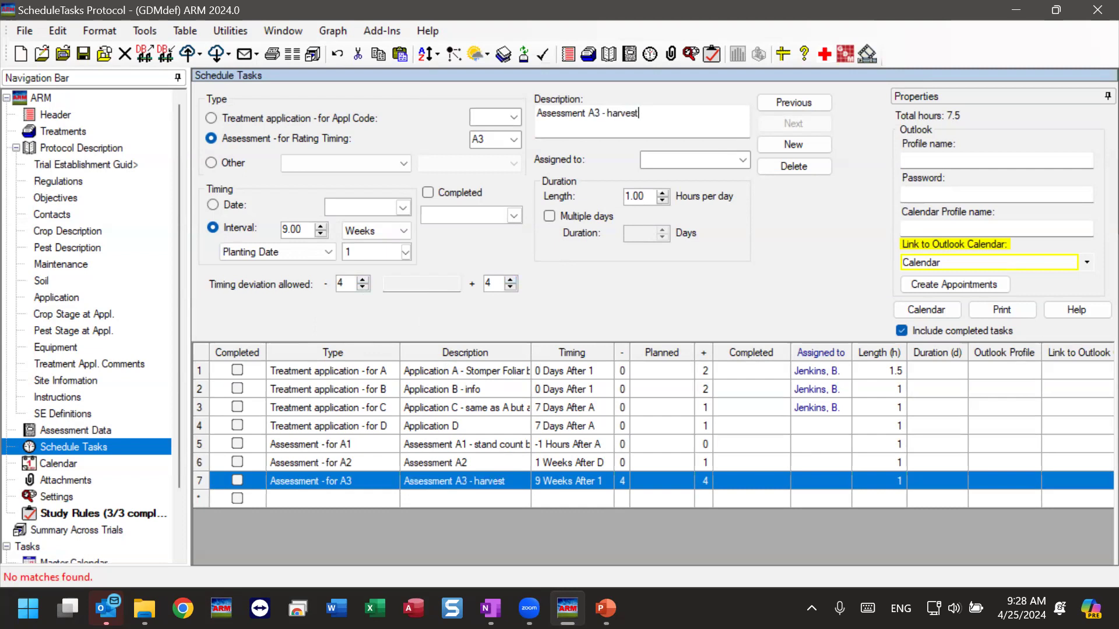
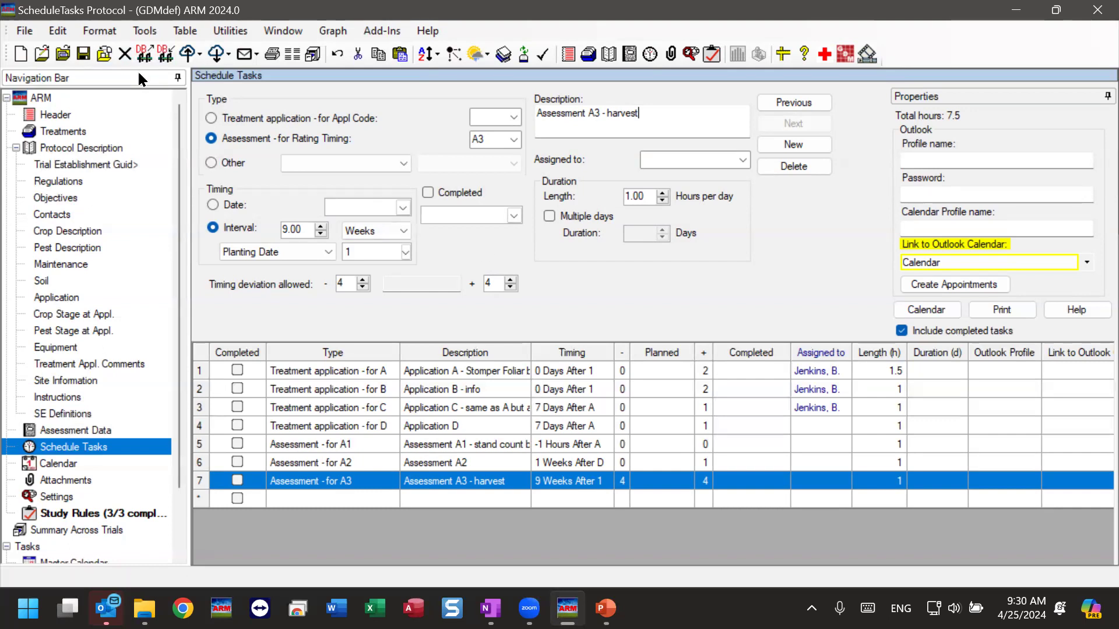
Step: Create a trial from this protocol using the Trial ID MakeAnApplication, saving the changes to the current protocol
key("alt")
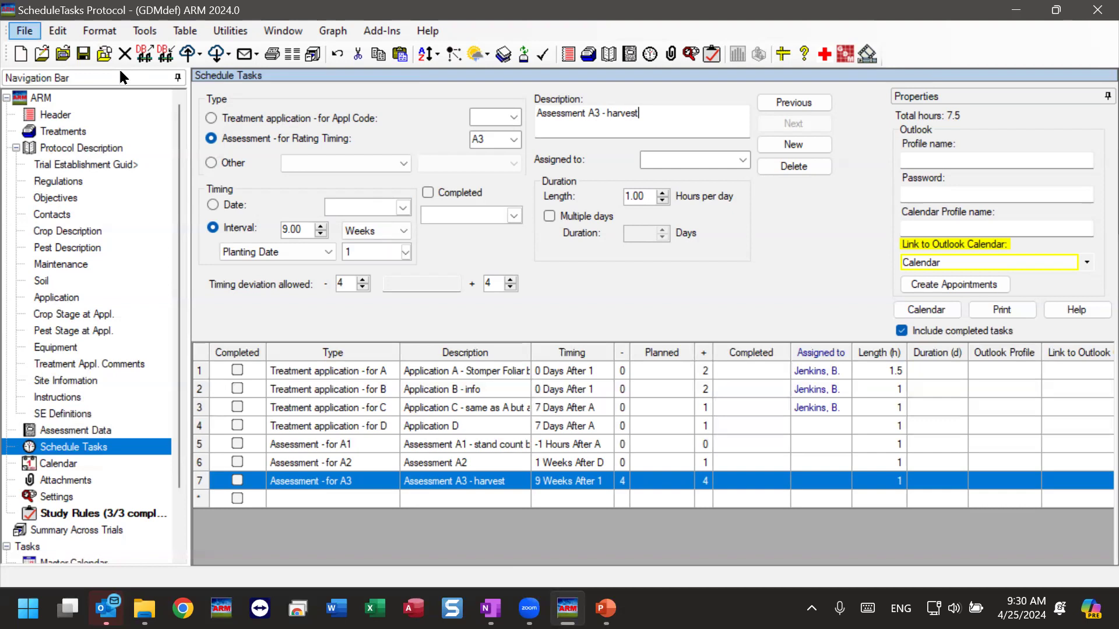
left_click(26, 32)
left_click(26, 33)
left_click(26, 32)
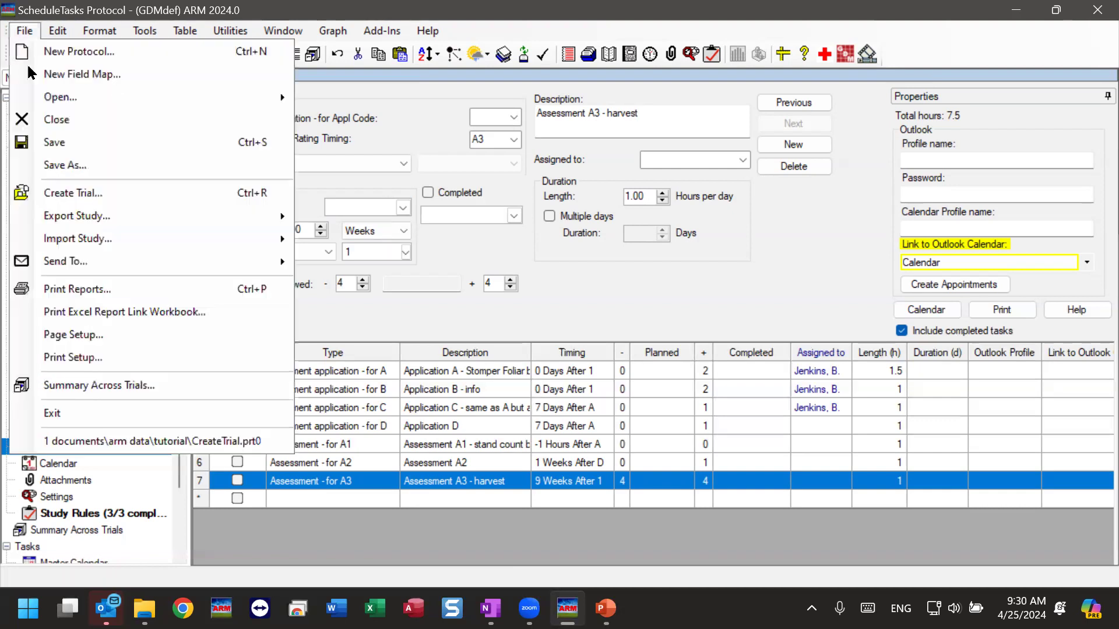
left_click(93, 198)
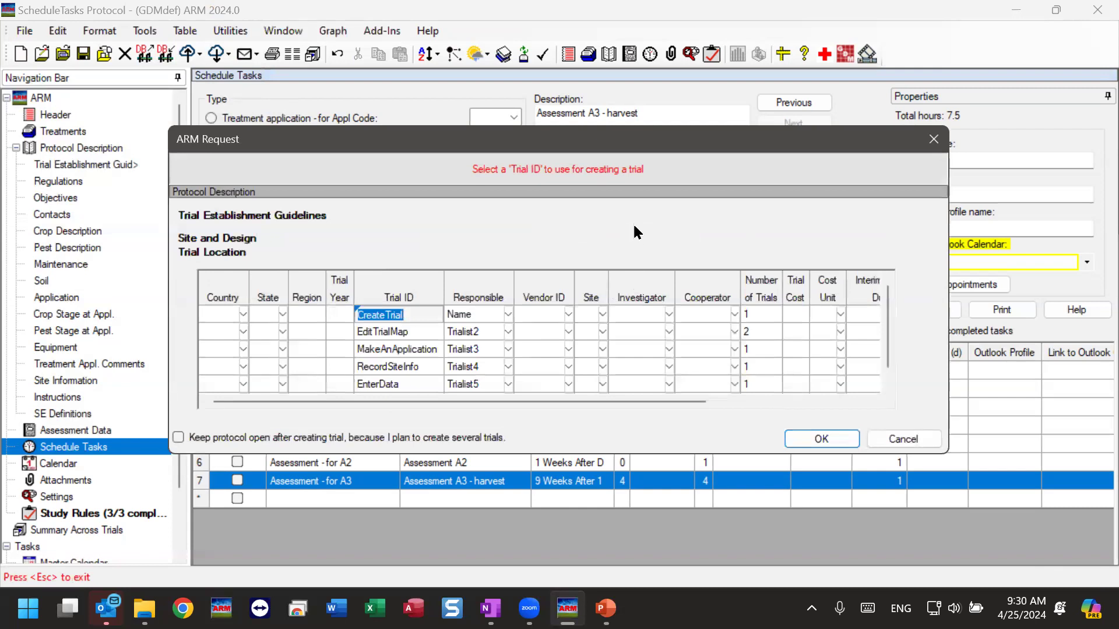
left_click(412, 351)
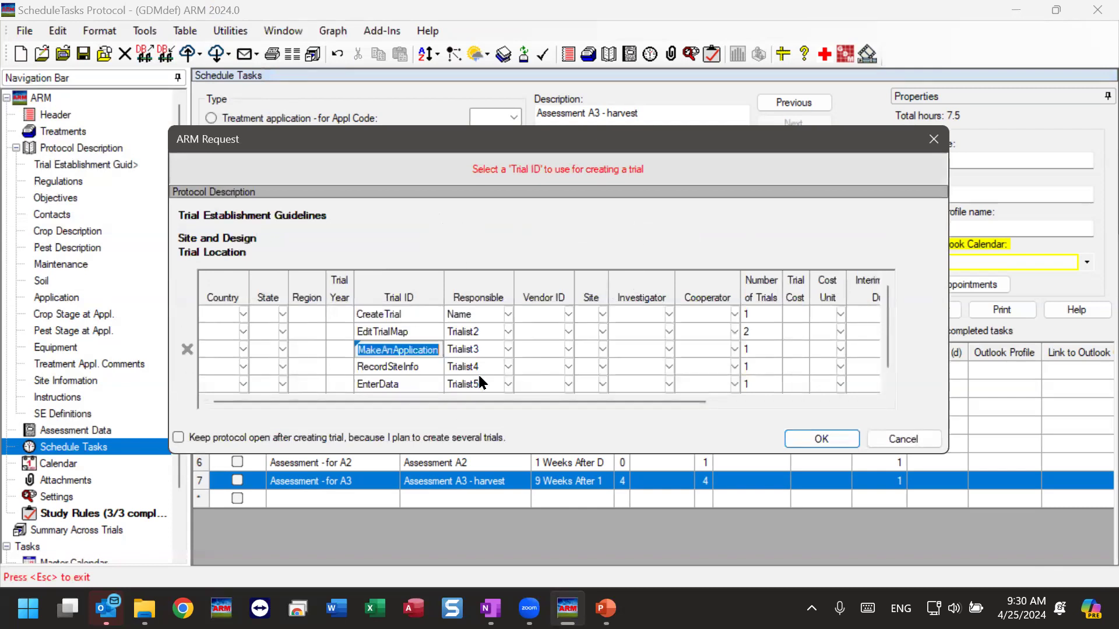
left_click(816, 441)
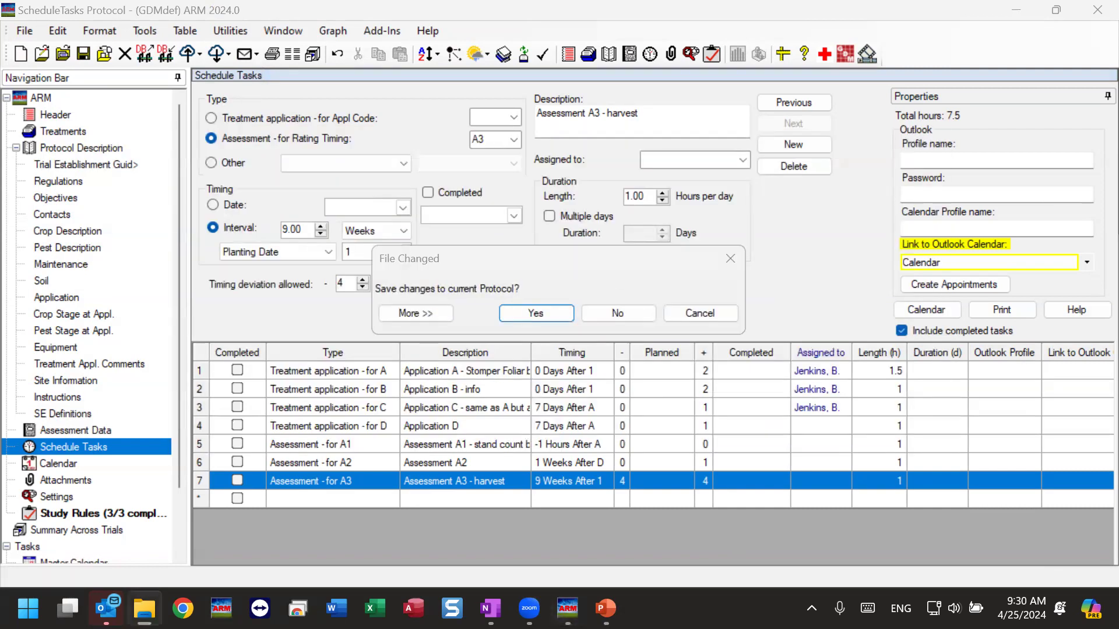
left_click(535, 313)
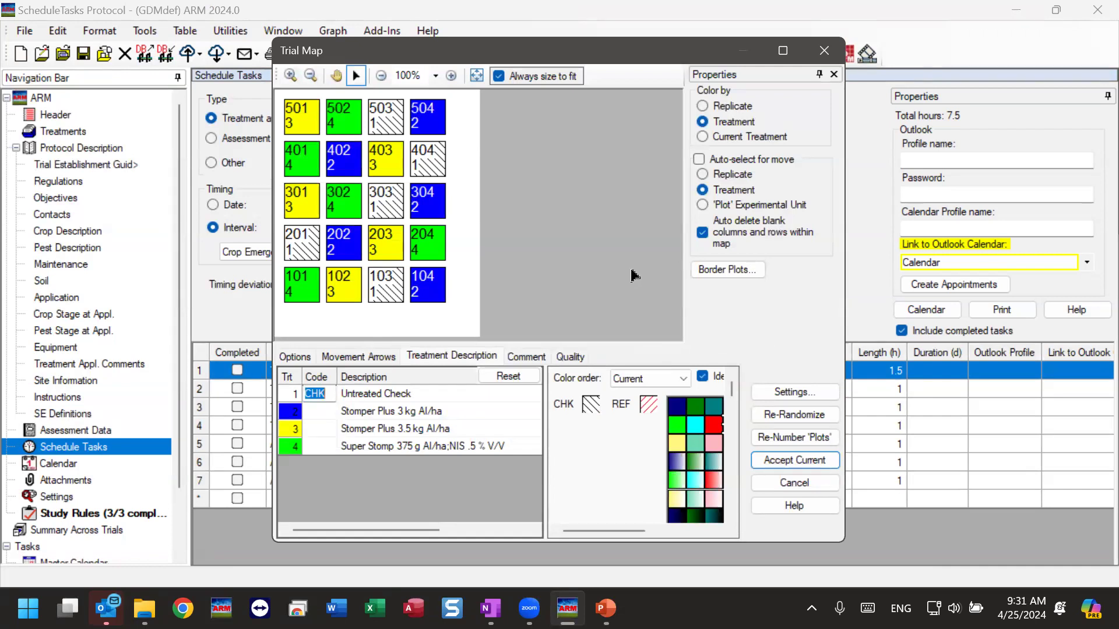
Step: Accept the current randomization in the trial map and save the trial file as MakeAnApplication.dat0
left_click(789, 458)
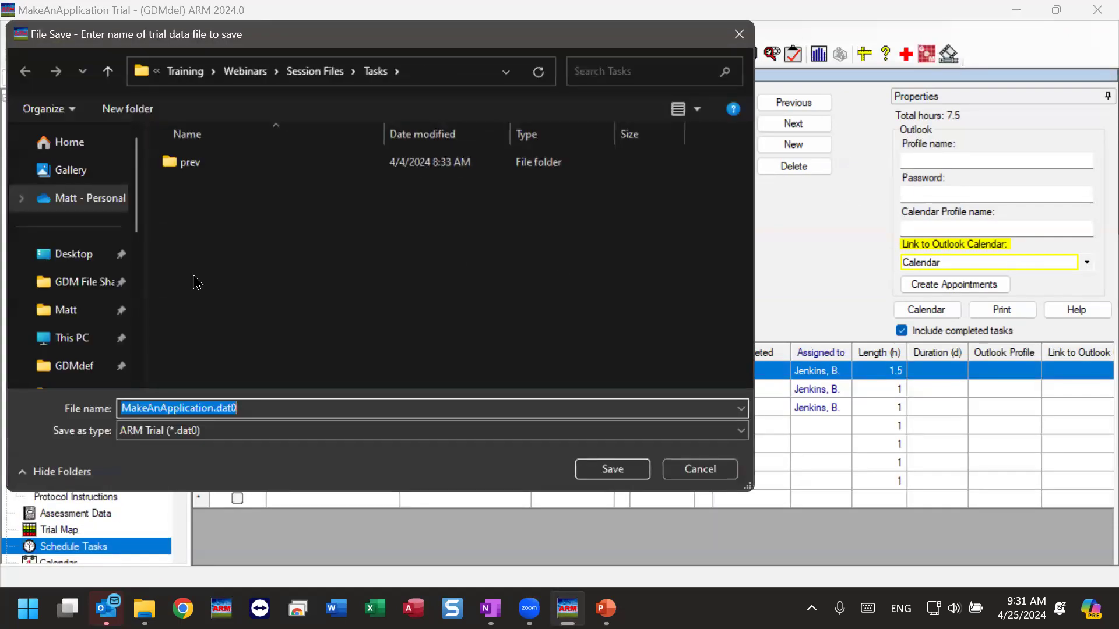
left_click(612, 469)
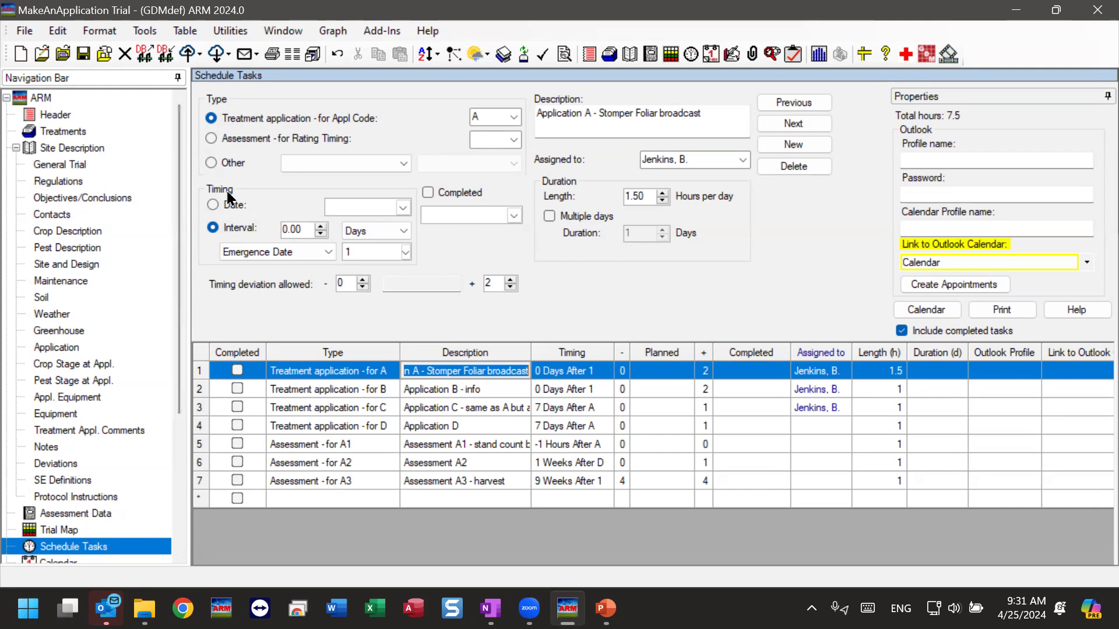
Step: Review the new trial's treatment list and return to its scheduled tasks
left_click(99, 131)
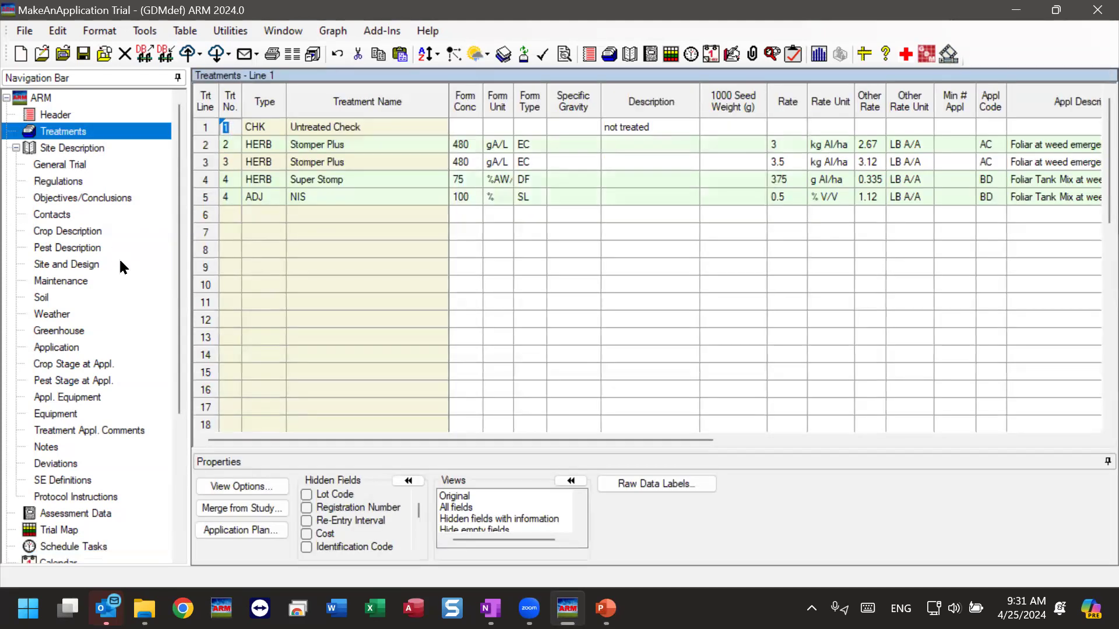
scroll(177, 236, "down", 1)
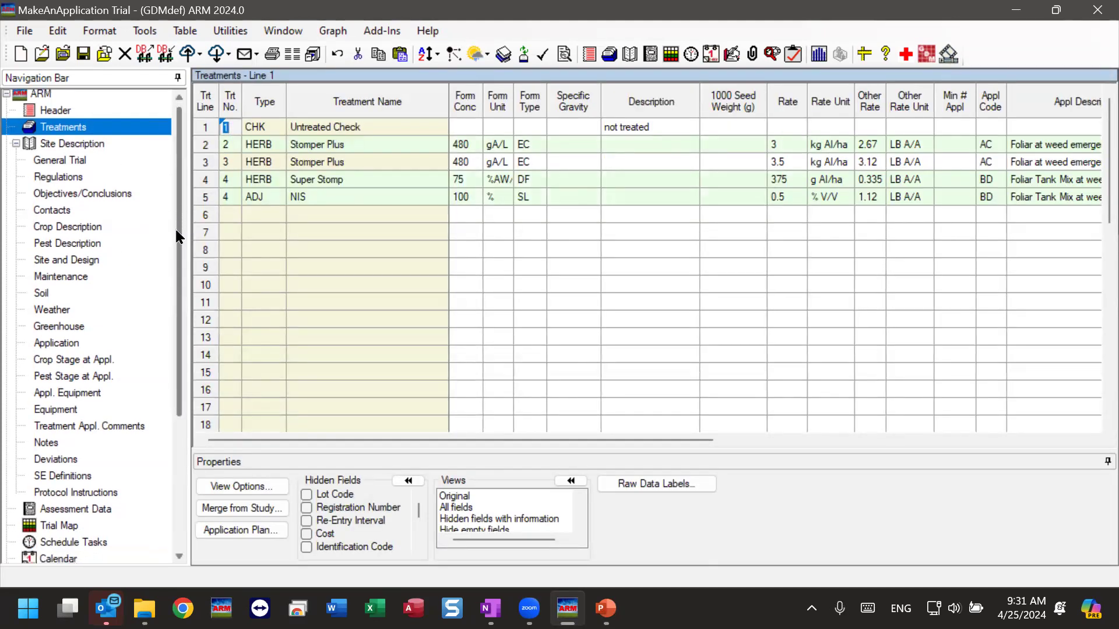
left_click_drag(176, 232, 172, 361)
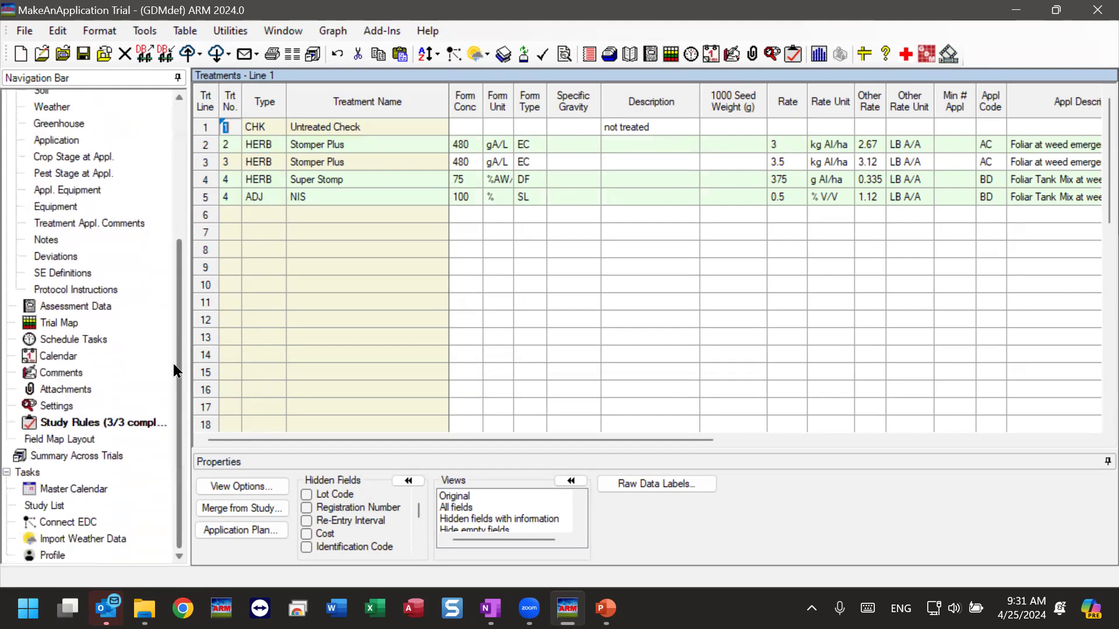
left_click(85, 339)
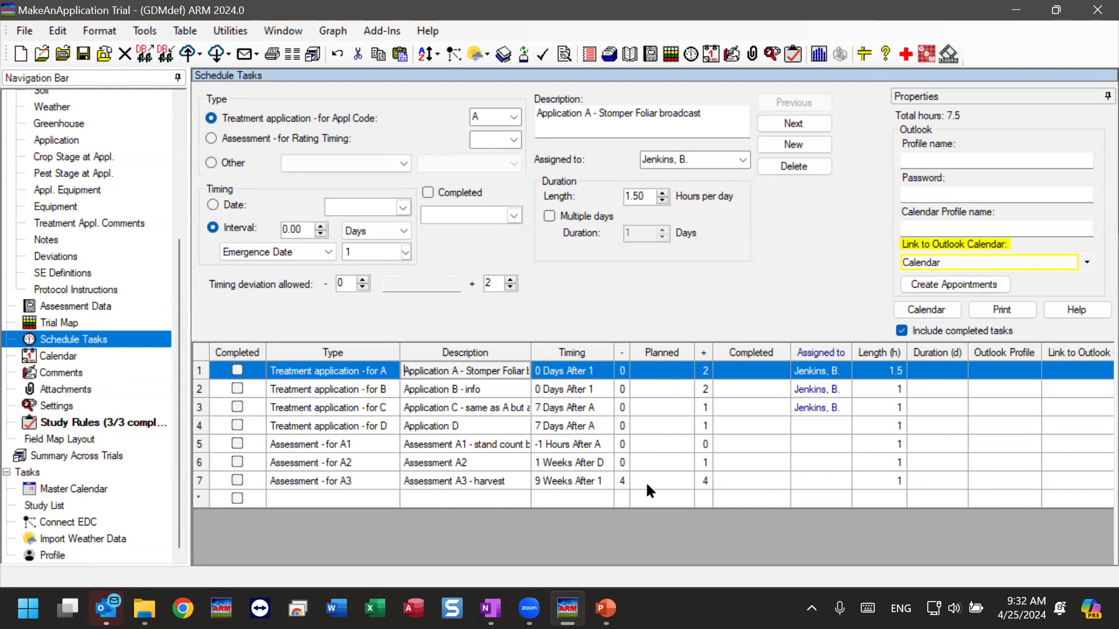
Step: Examine the tasks on April 25, 2024 in the trial calendar's day and month views, and return to the scheduled tasks
left_click(51, 360)
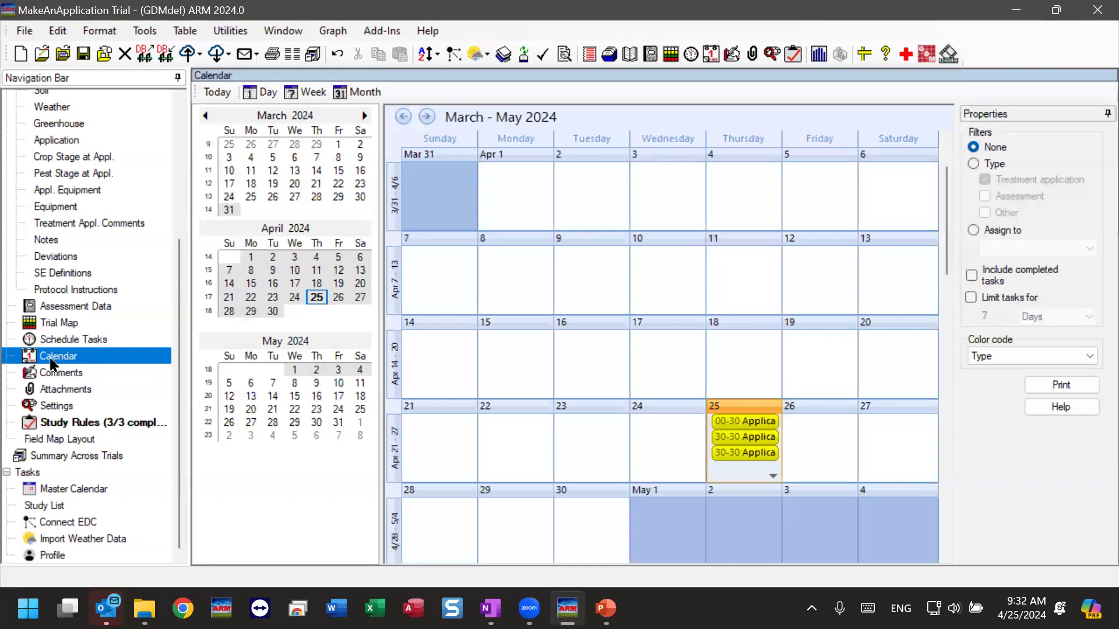
mouse_move(765, 428)
left_click(775, 480)
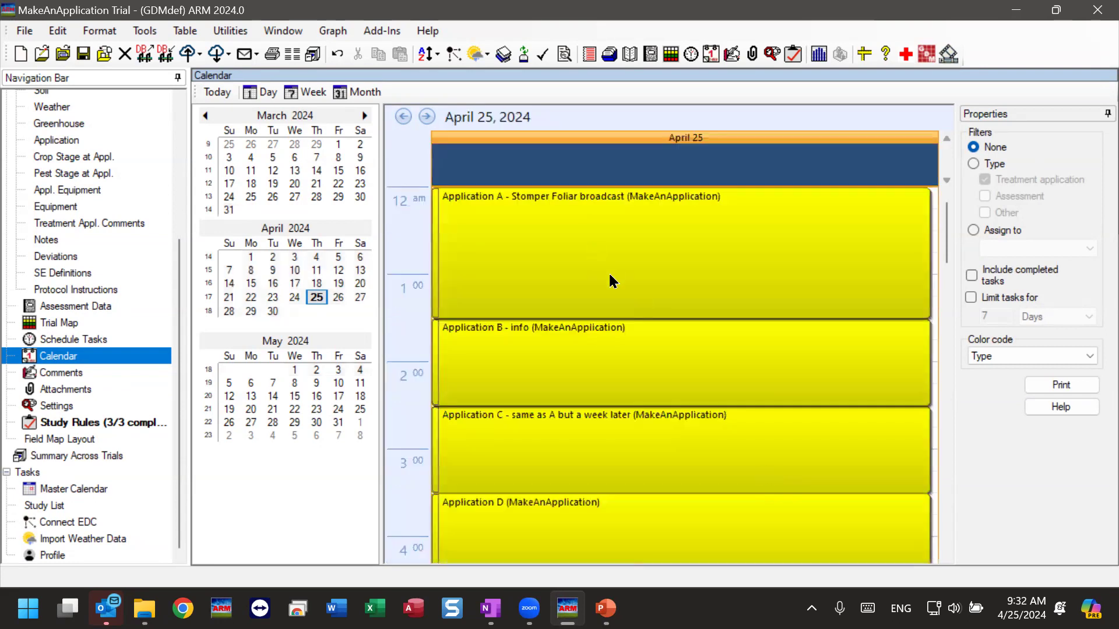
scroll(592, 282, "down", 3)
scroll(592, 293, "down", 10)
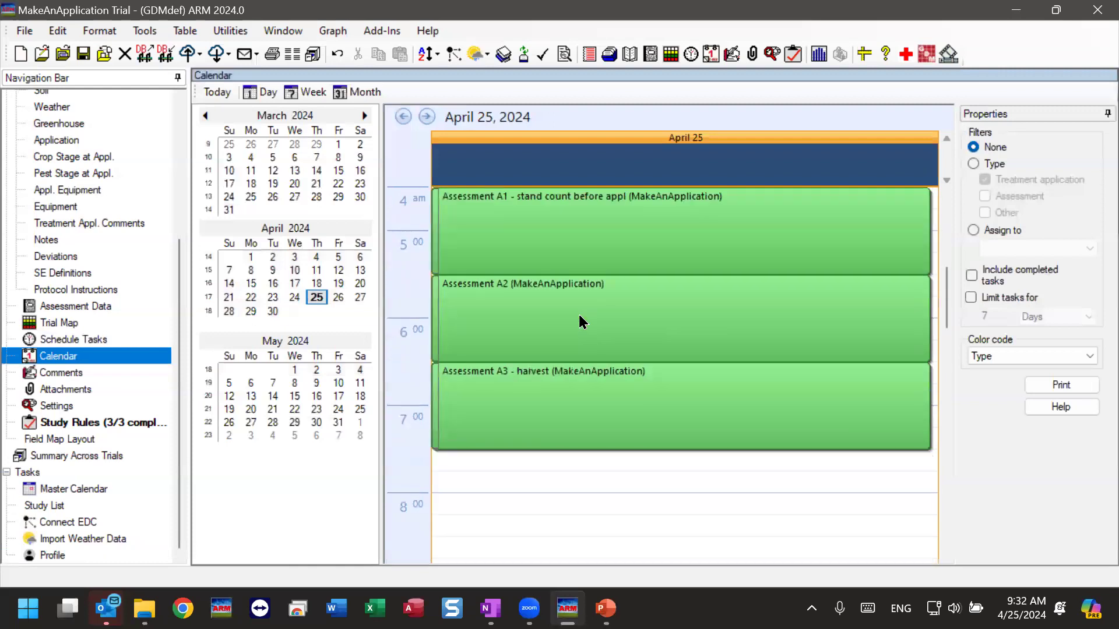
scroll(580, 318, "up", 15)
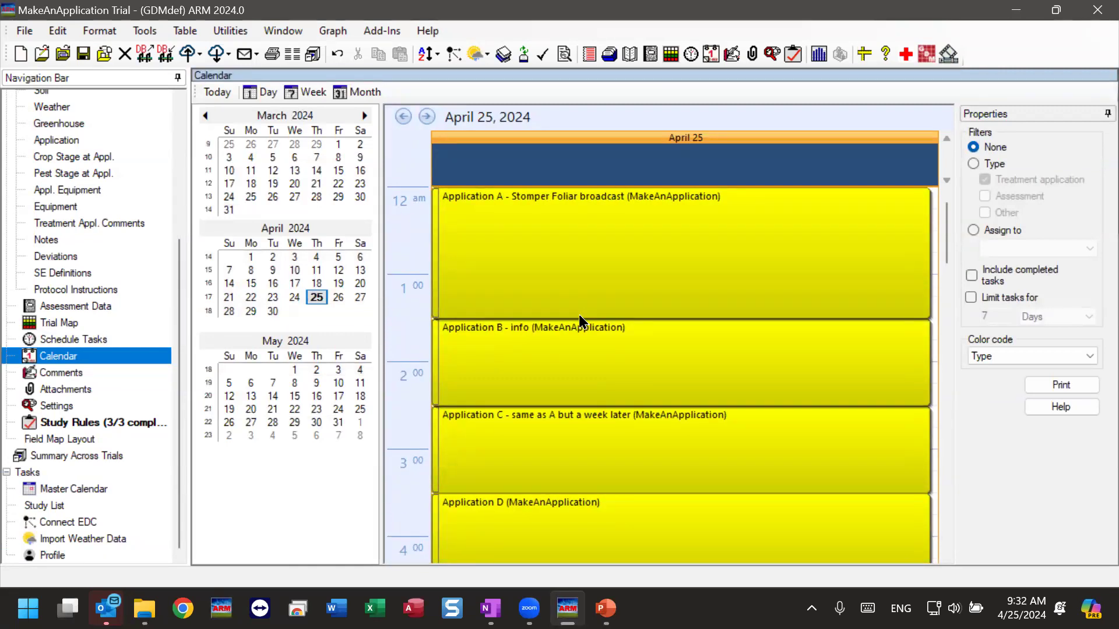
left_click(370, 94)
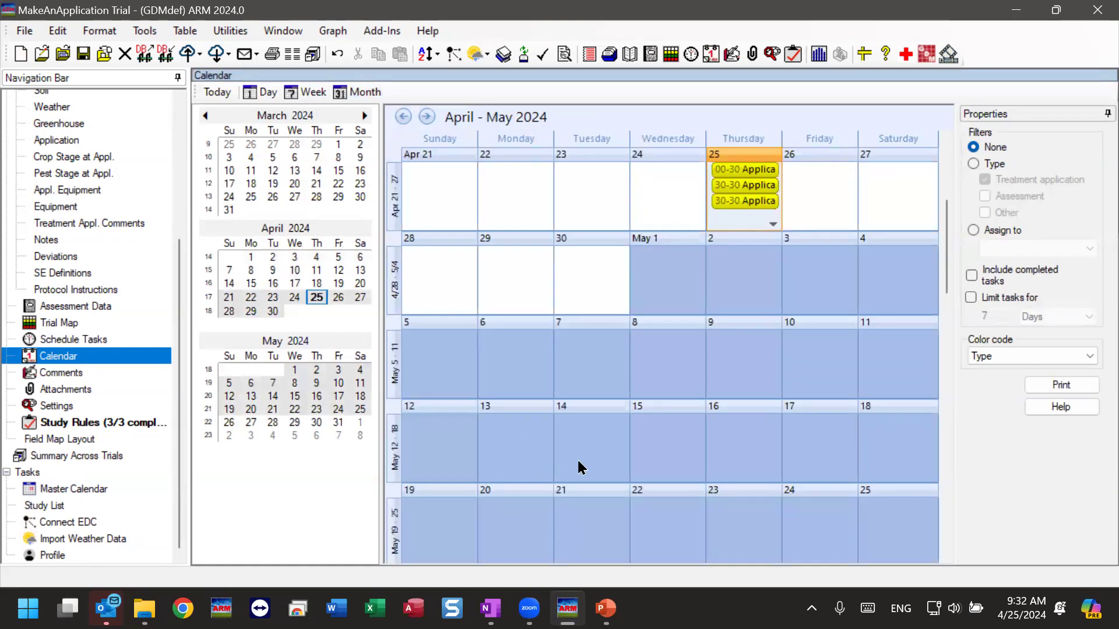
scroll(583, 466, "up", 3)
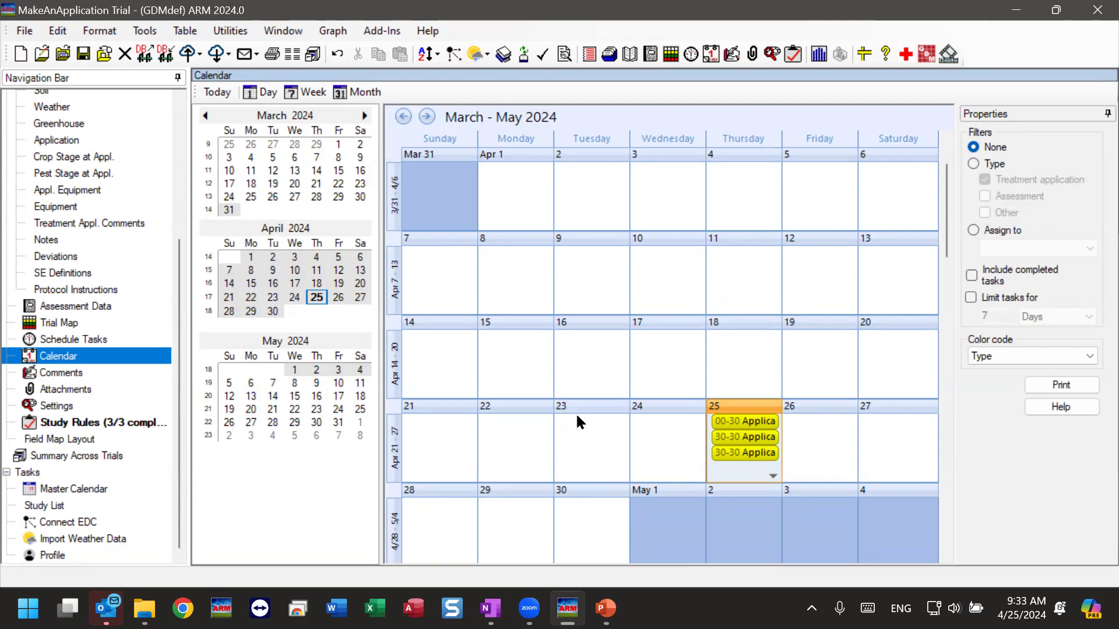
scroll(181, 337, "up", 1)
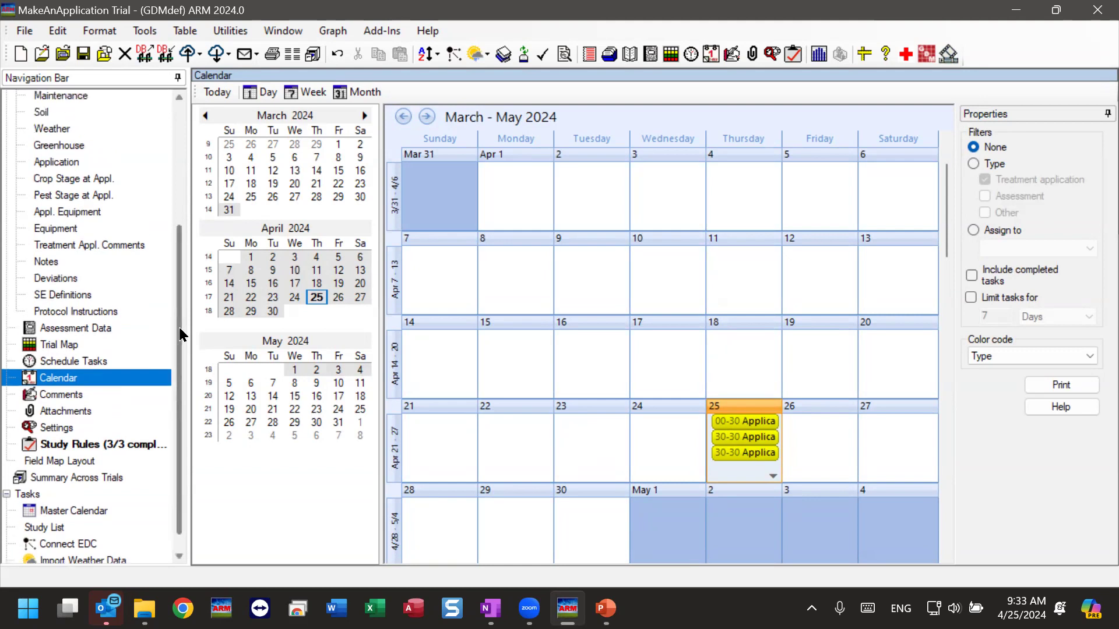
left_click(67, 363)
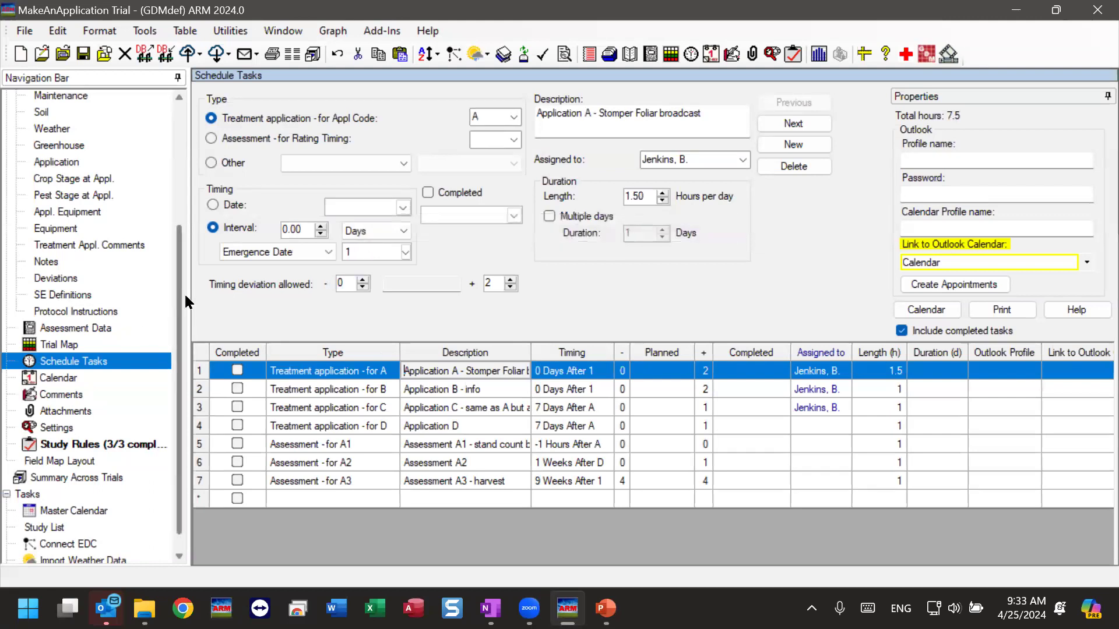
Step: Set the soybean crop's planting date to 22-Apr-24 in the crop description
scroll(64, 187, "up", 3)
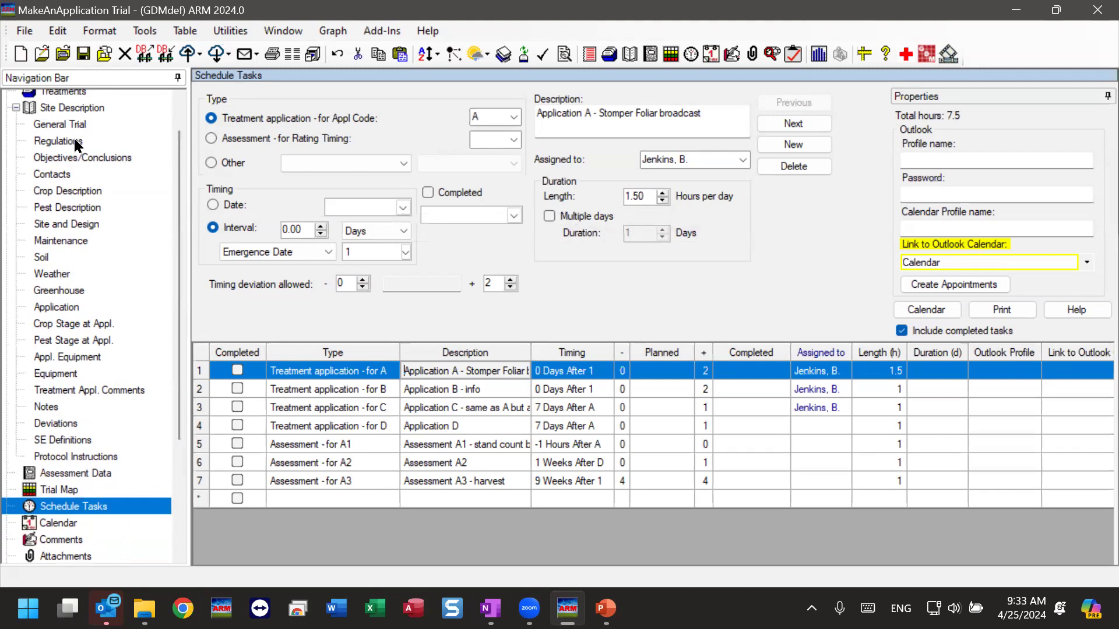
scroll(181, 199, "up", 2)
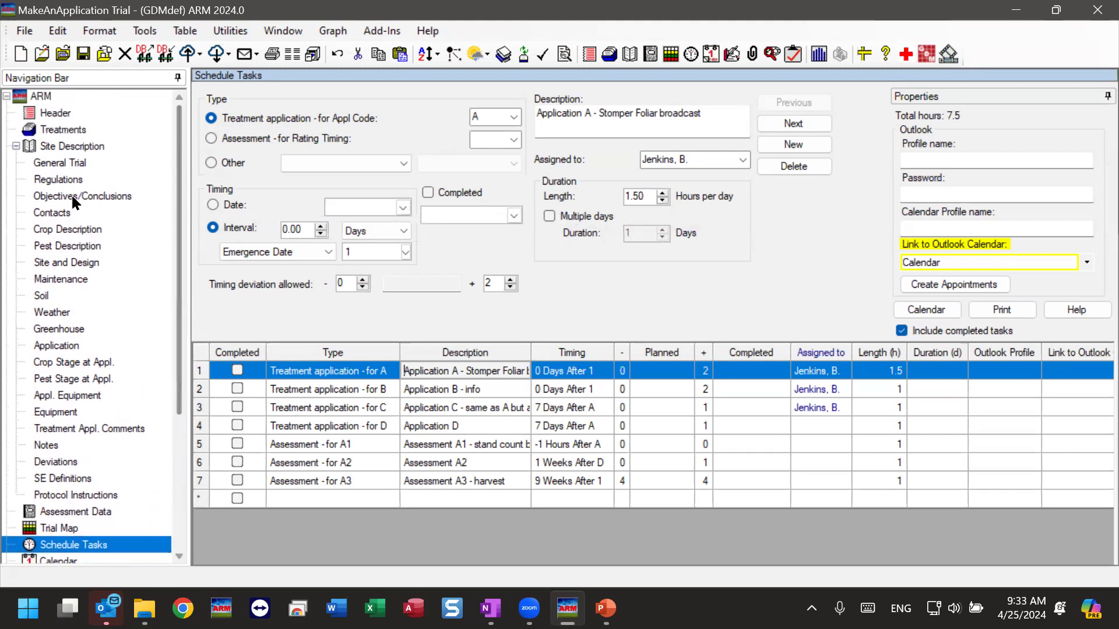
left_click(52, 226)
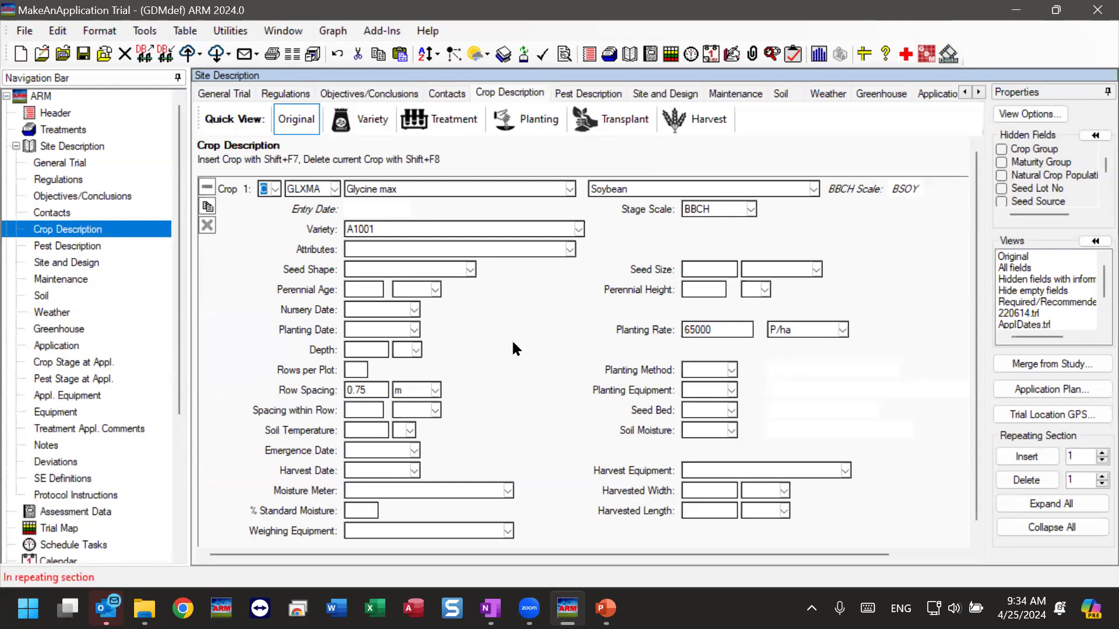
scroll(504, 344, "down", 1)
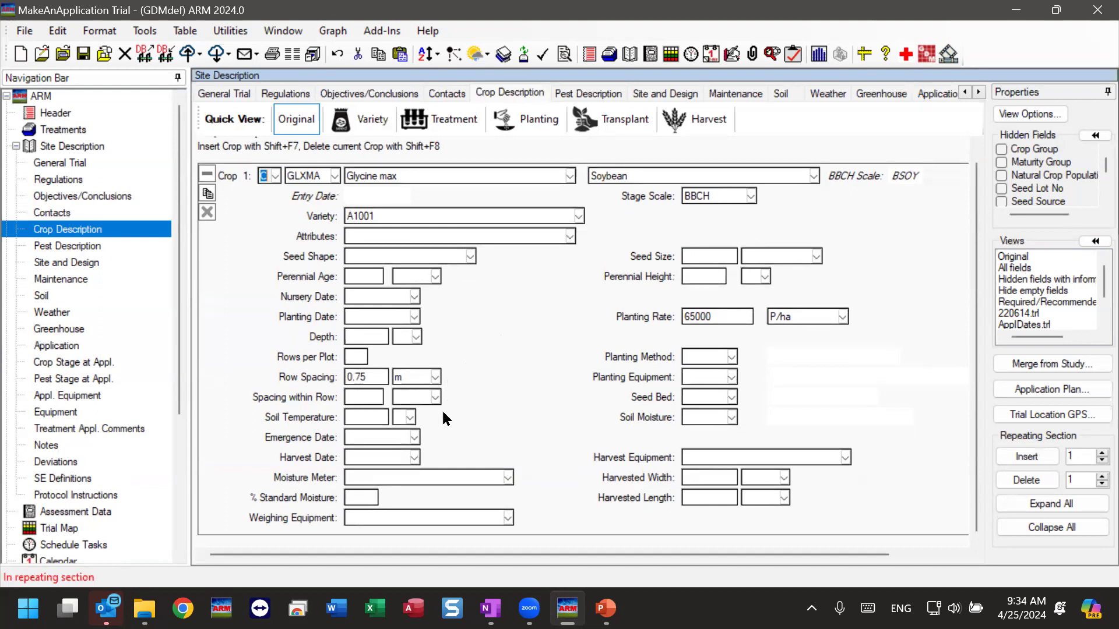
left_click(367, 318)
left_click(414, 316)
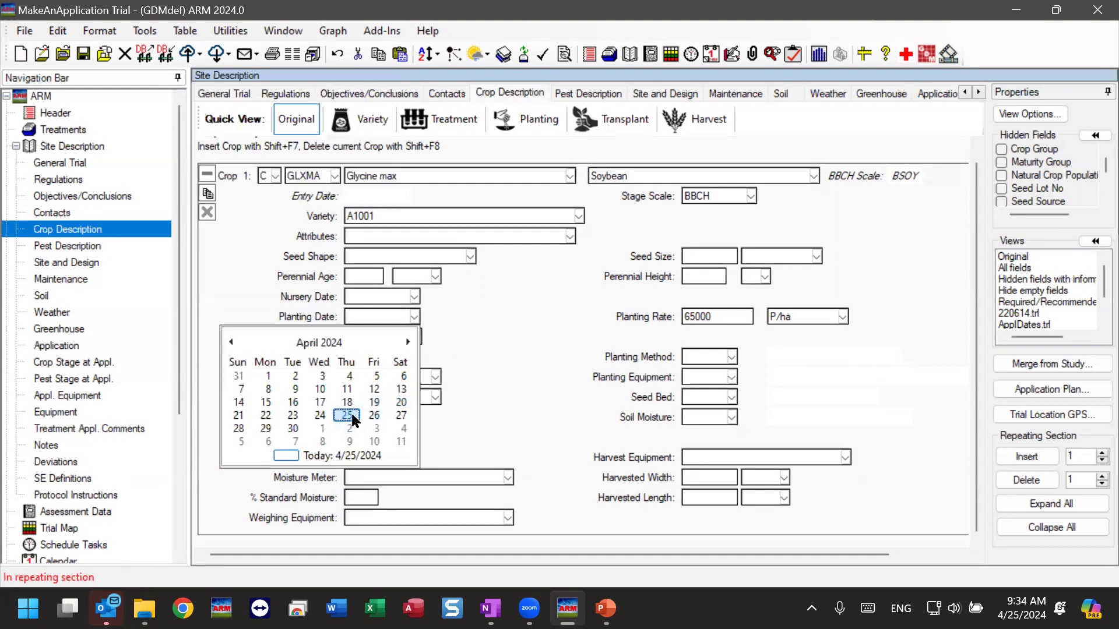
left_click(266, 415)
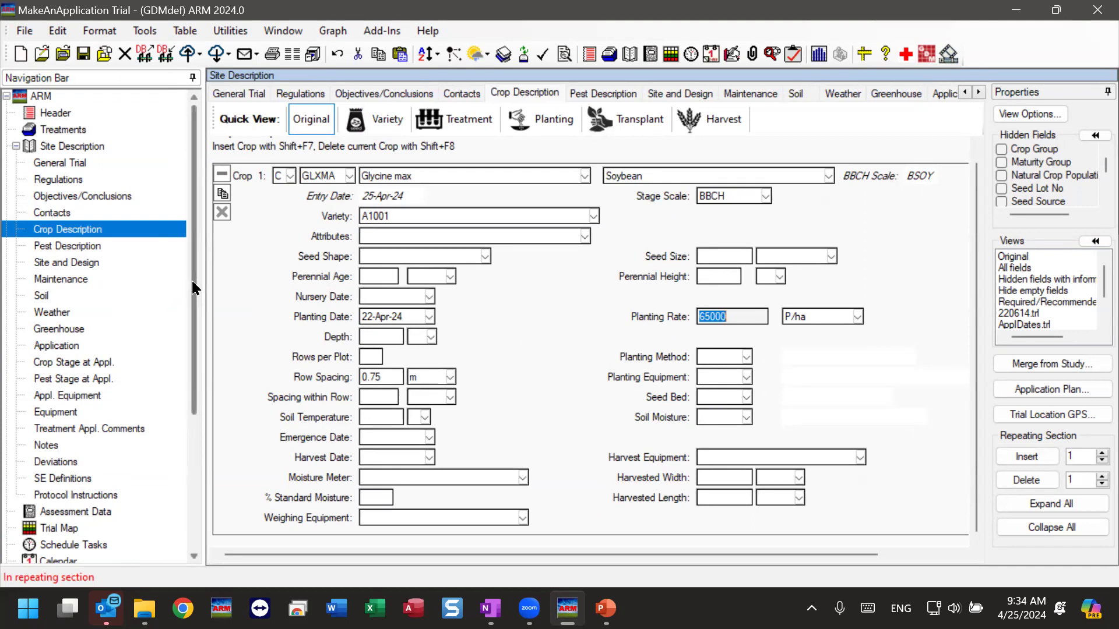
Step: Check the planned date of the Assessment A3 harvest task in the trial's task schedule
scroll(194, 322, "down", 1)
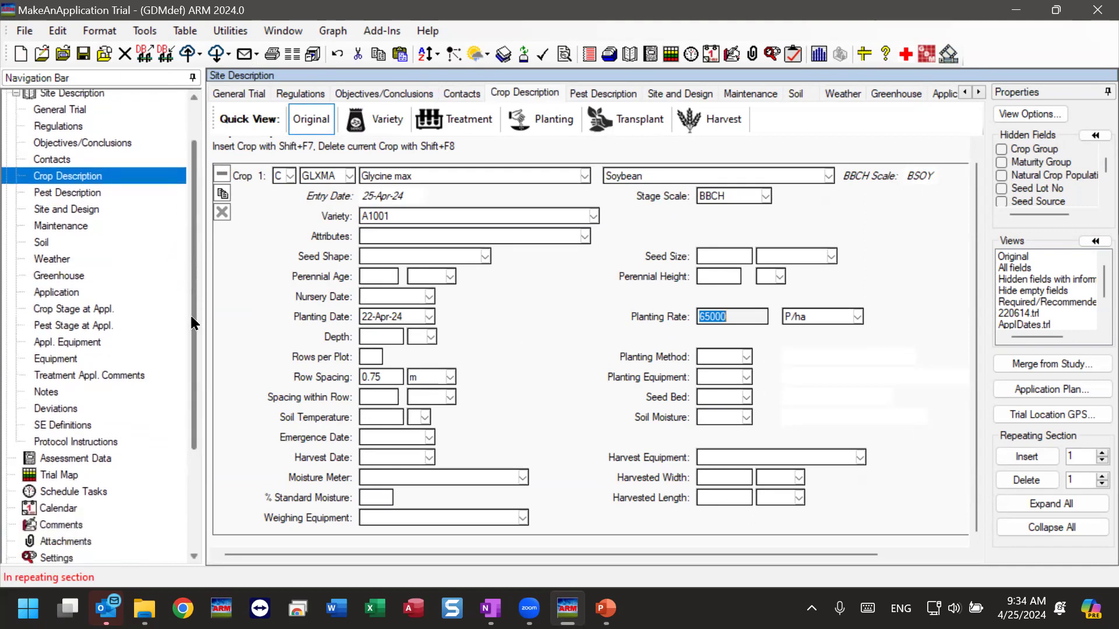
left_click(50, 497)
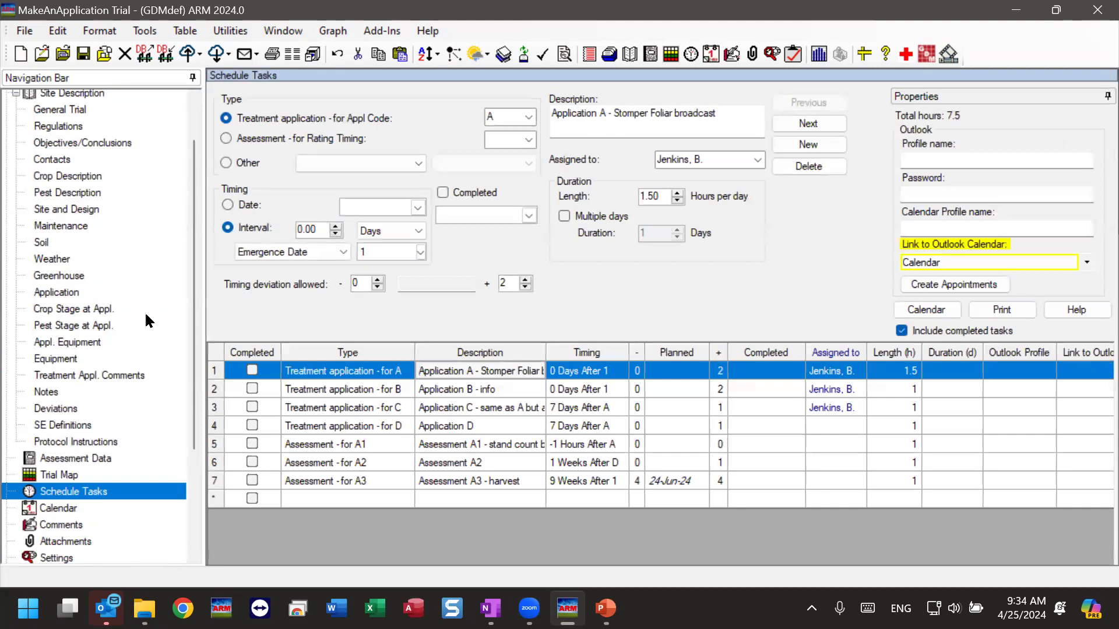
left_click(385, 482)
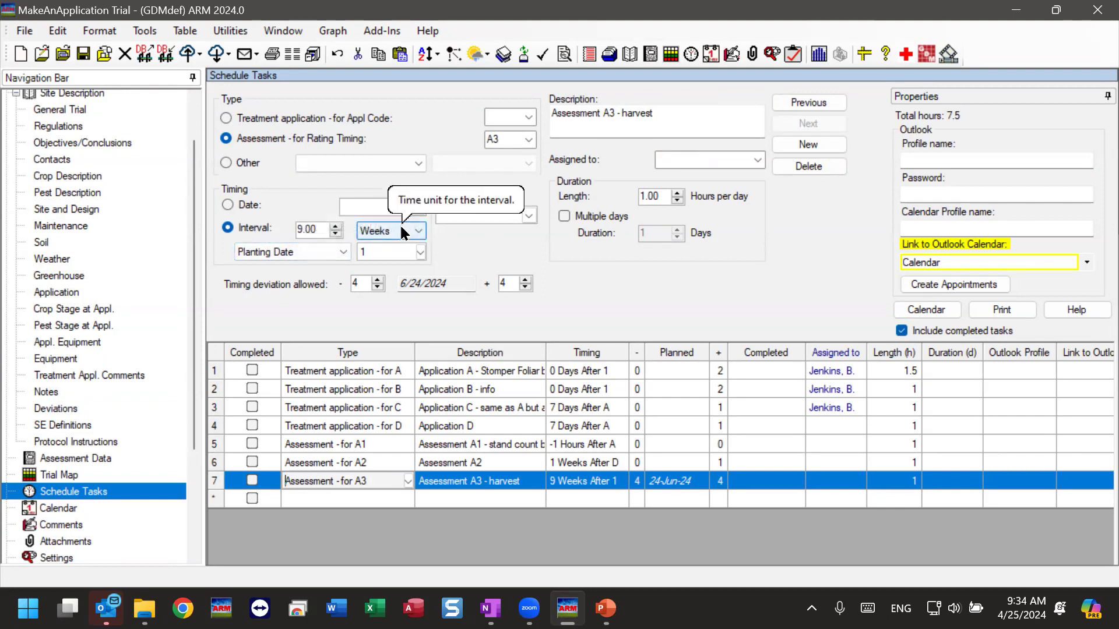
left_click(462, 279)
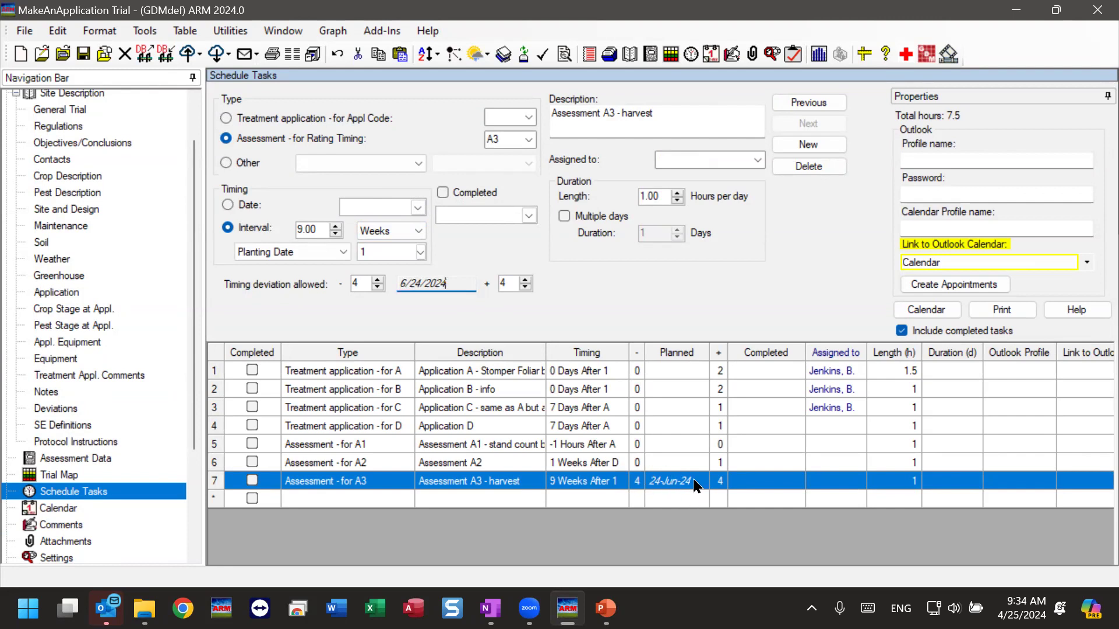
Step: Look up the harvest assessment in the trial calendar's June - July 2024 view and return to the scheduled tasks
left_click(57, 511)
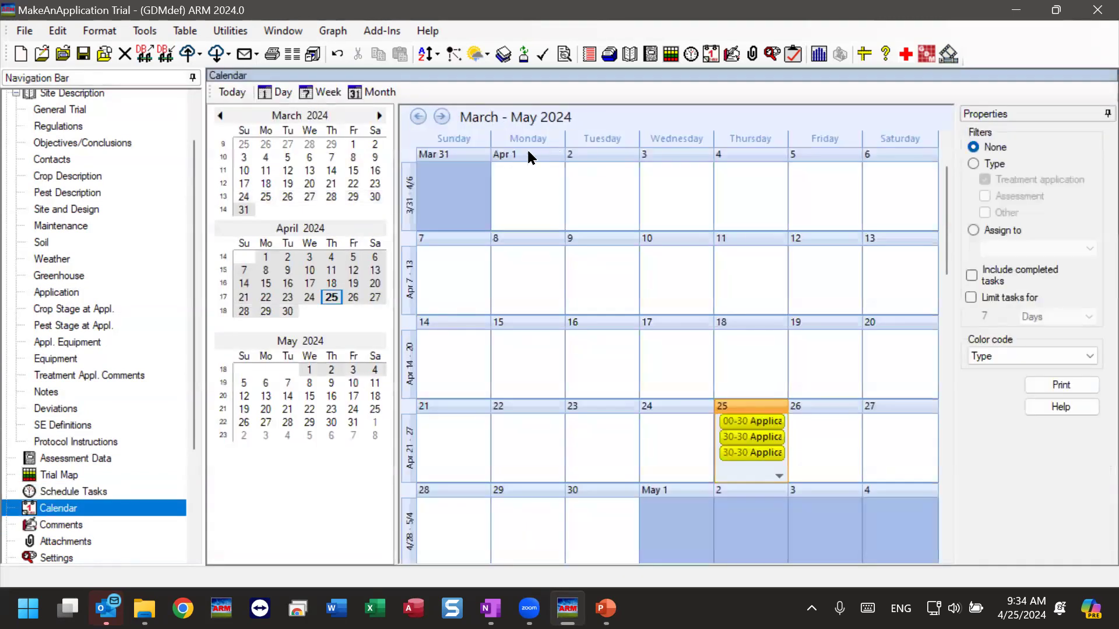
left_click(442, 118)
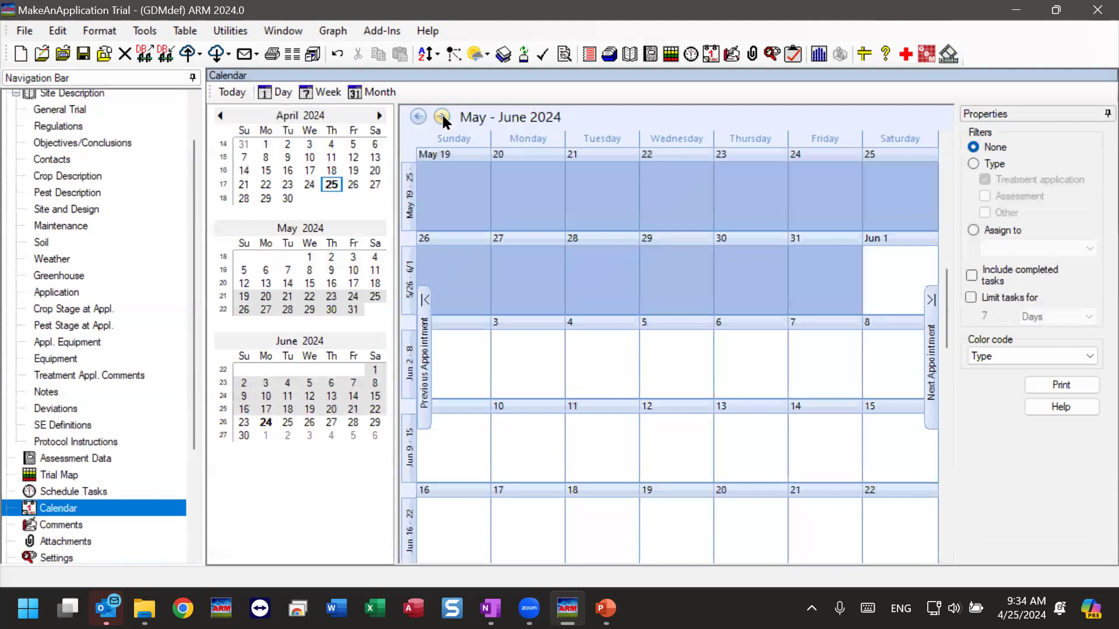
left_click(442, 118)
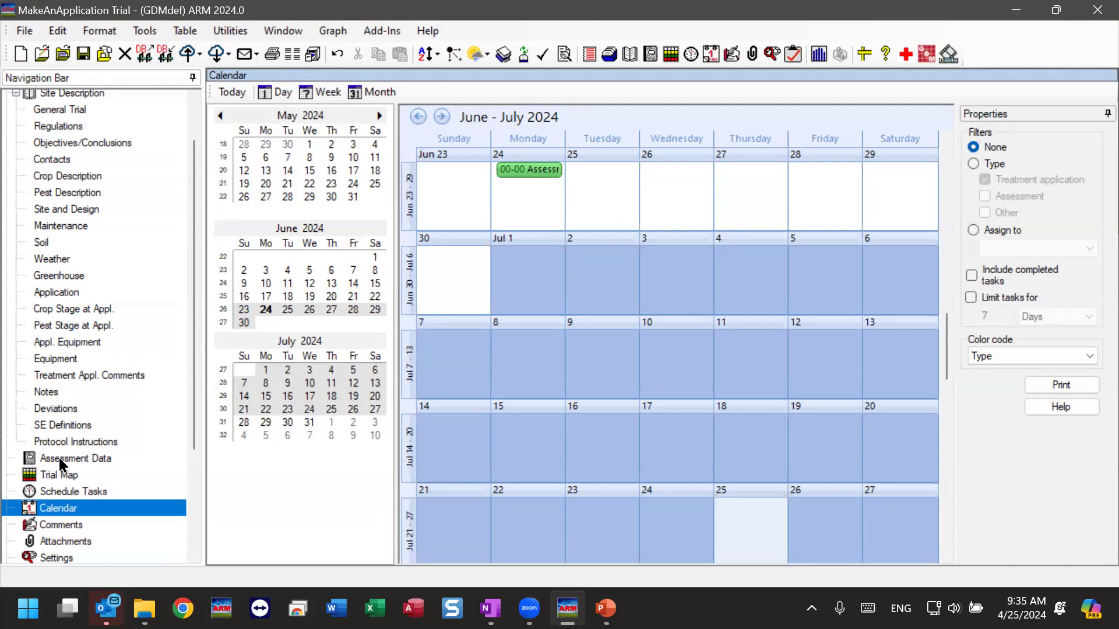
left_click(53, 495)
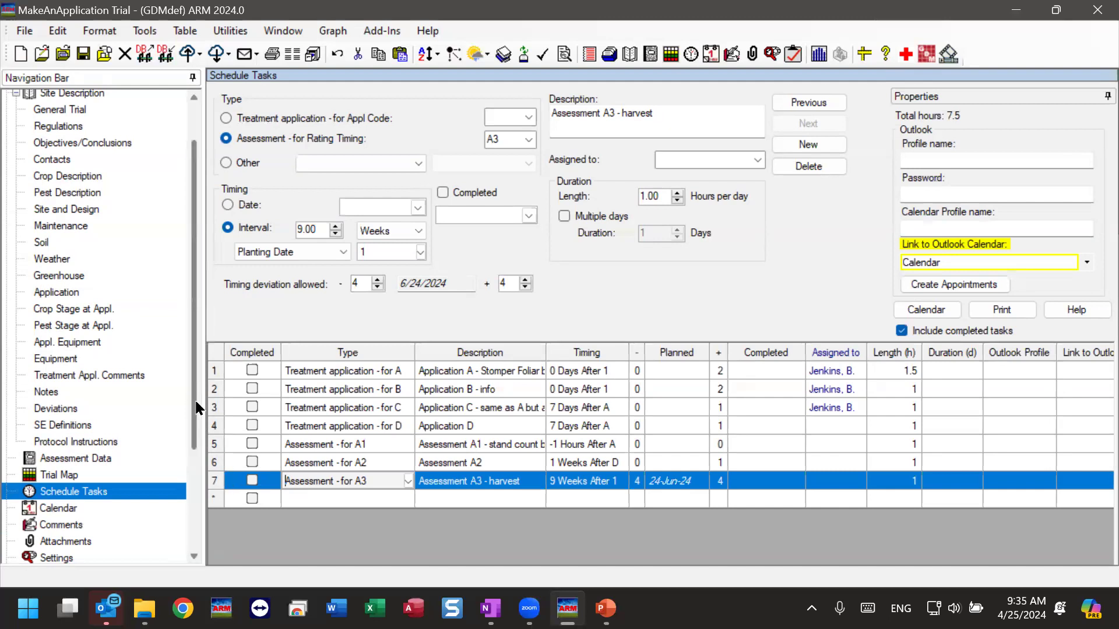
Step: Set the soybean crop's emergence date to 25-Apr-24 in the crop description
scroll(186, 373, "up", 1)
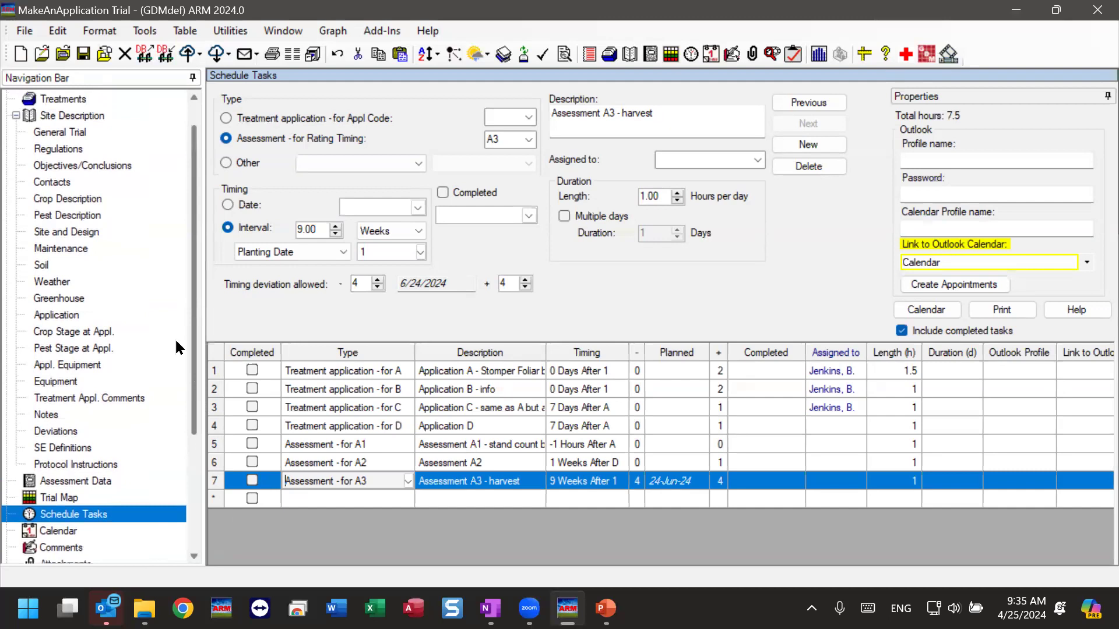
left_click(50, 201)
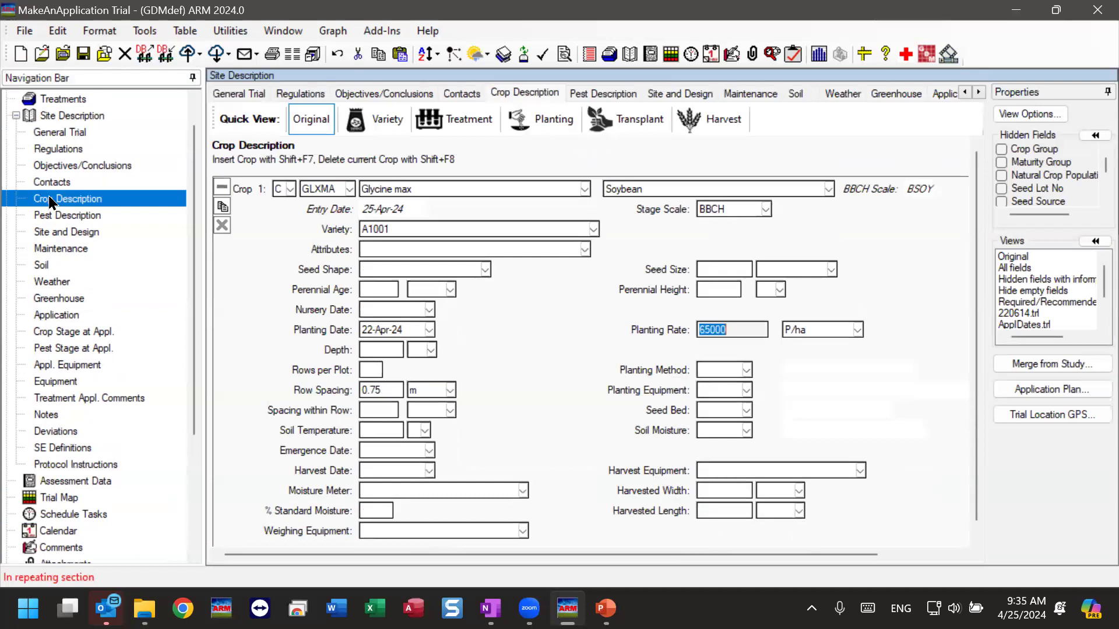
left_click(404, 456)
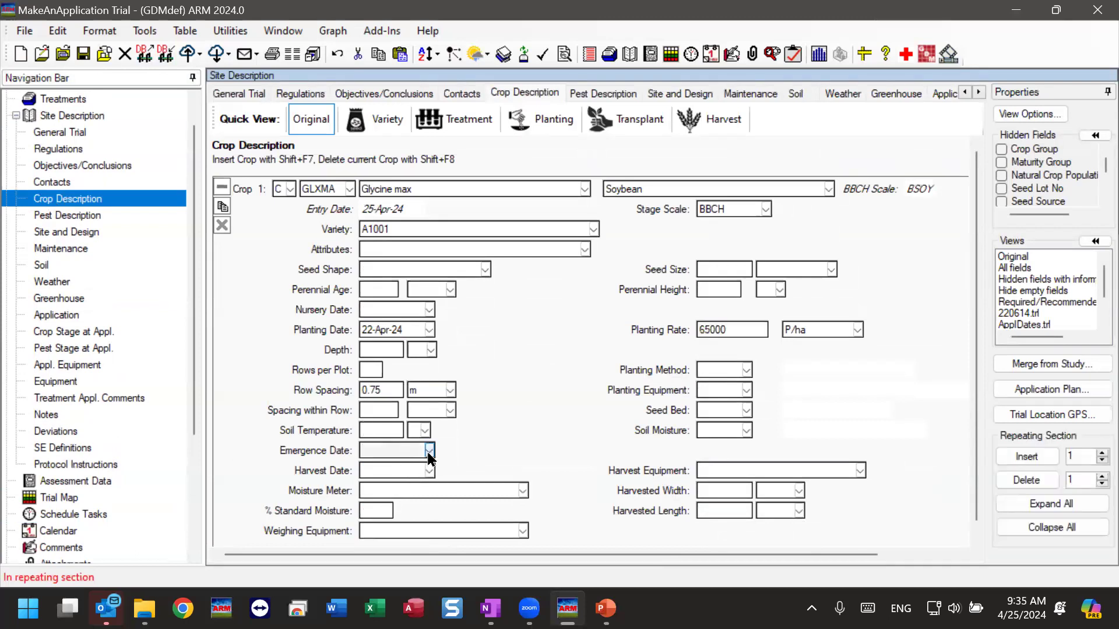
left_click(429, 450)
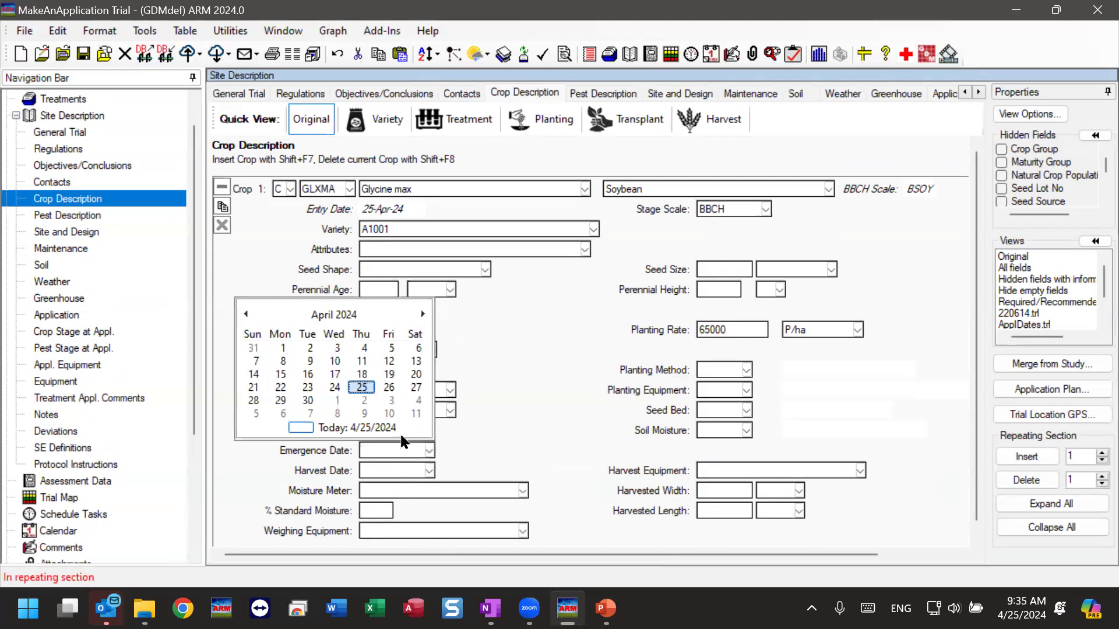
left_click(362, 388)
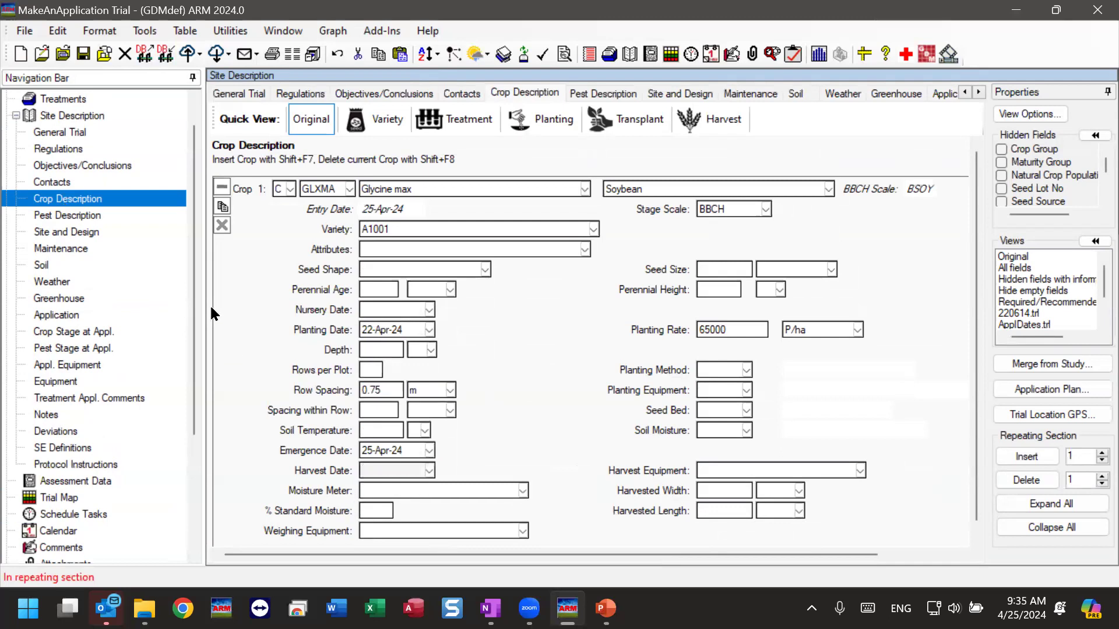
Step: Check the planned dates of the Application A and Application B tasks in the trial's task schedule
scroll(190, 306, "down", 3)
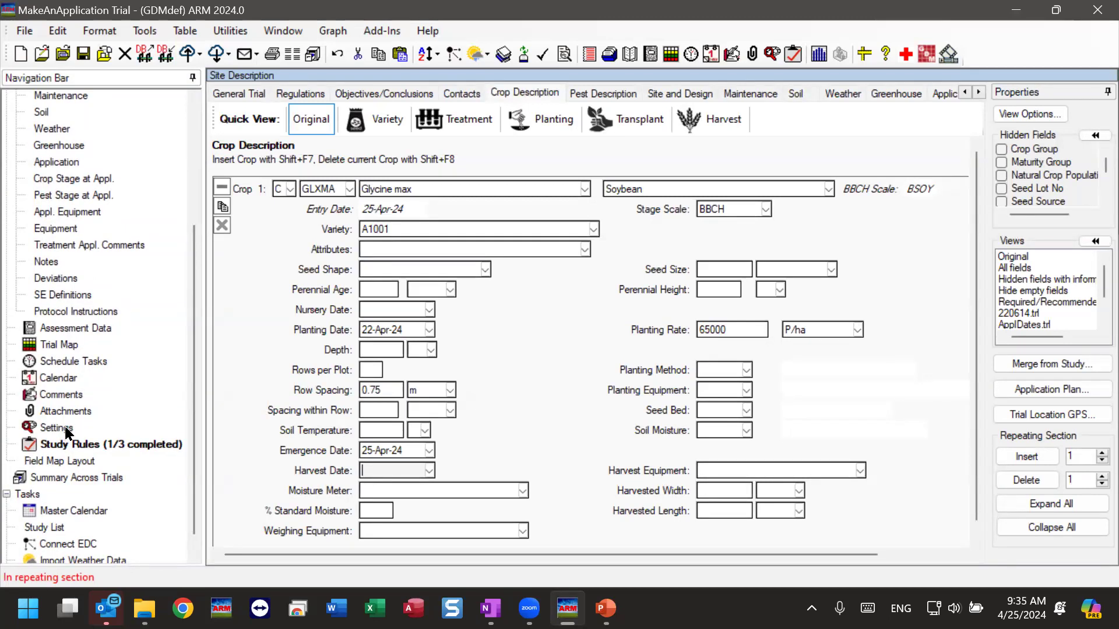
left_click(55, 367)
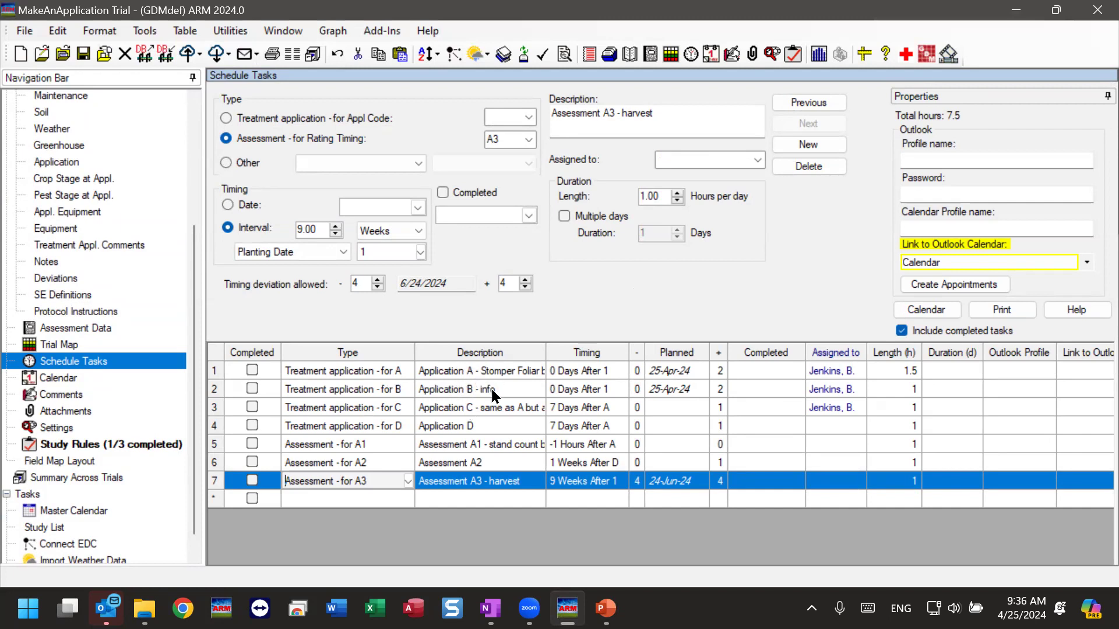
left_click(693, 370)
left_click(694, 389)
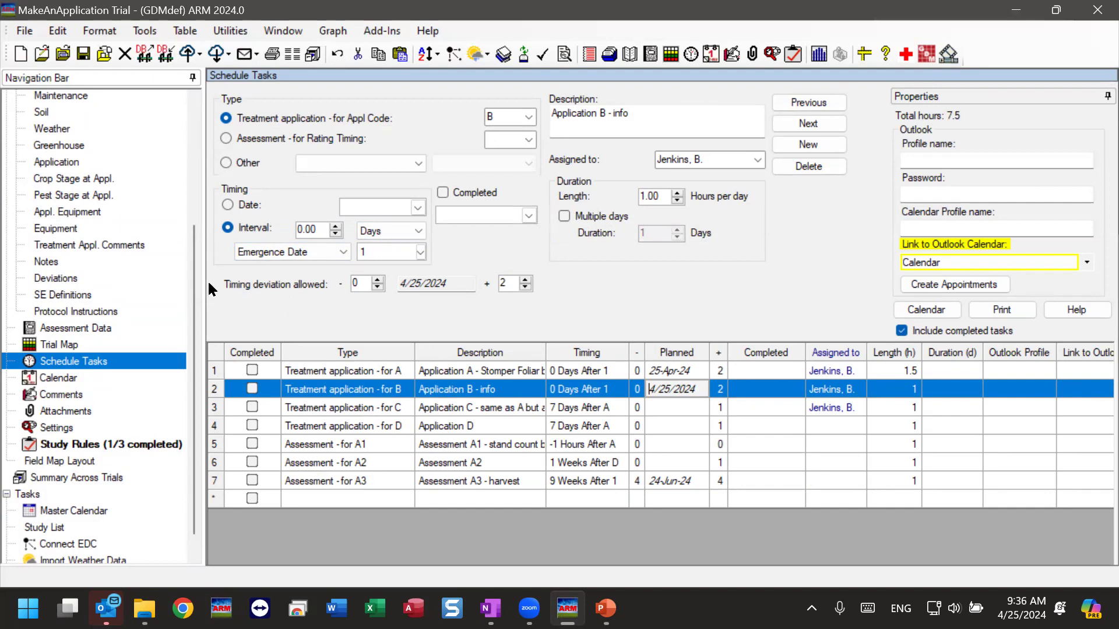
left_click_drag(198, 318, 209, 184)
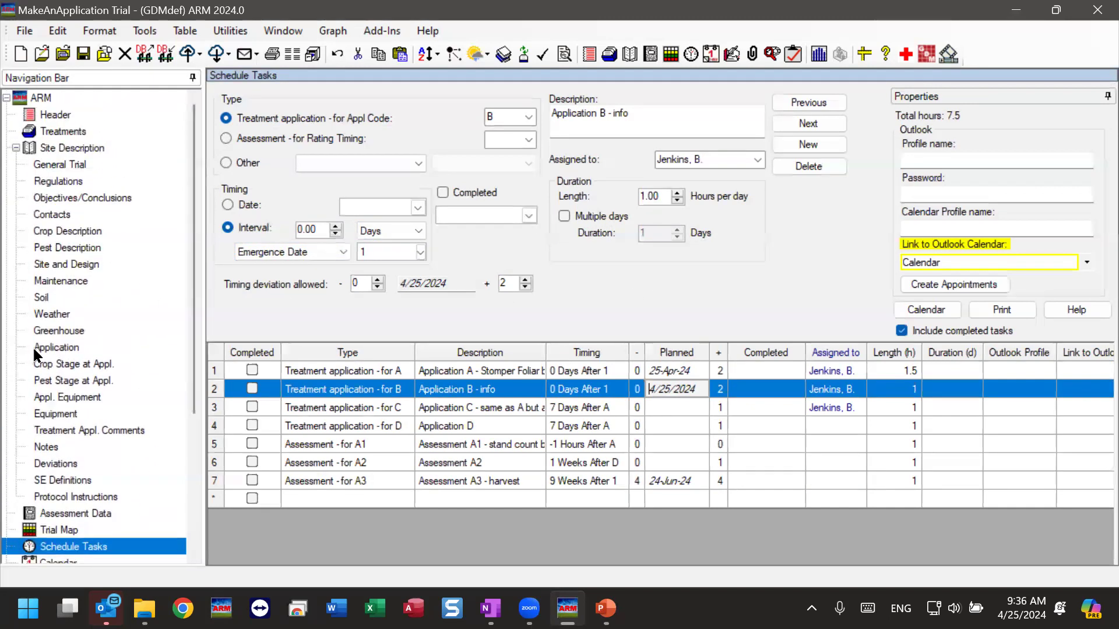
Step: Enter 25-Apr-24 as the date of applications A and B in the application description
left_click(54, 348)
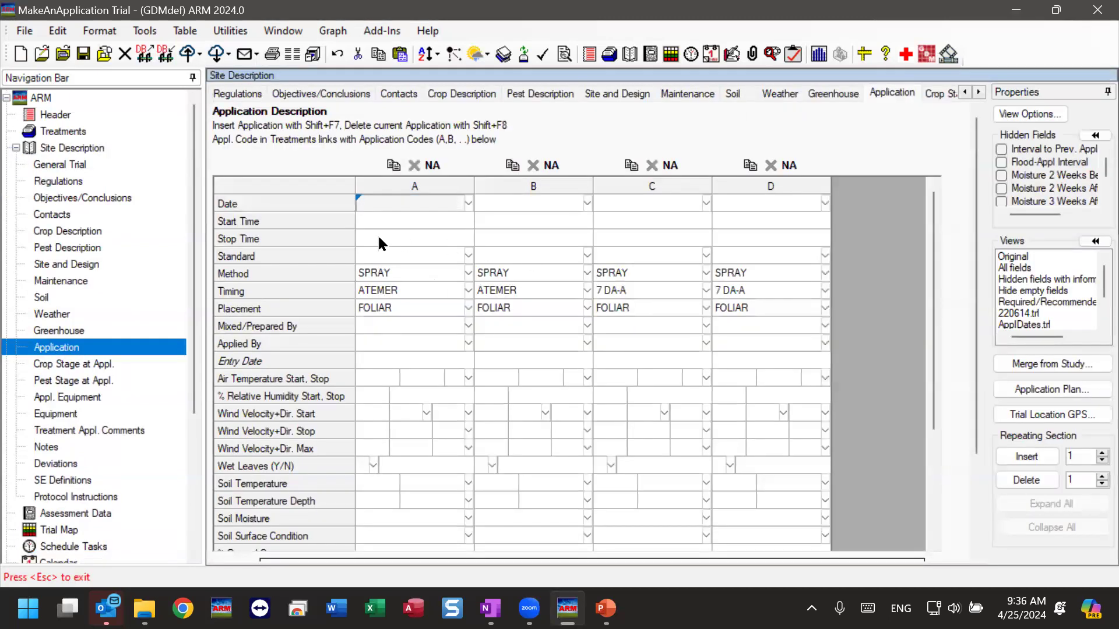
double_click(398, 206)
double_click(509, 205)
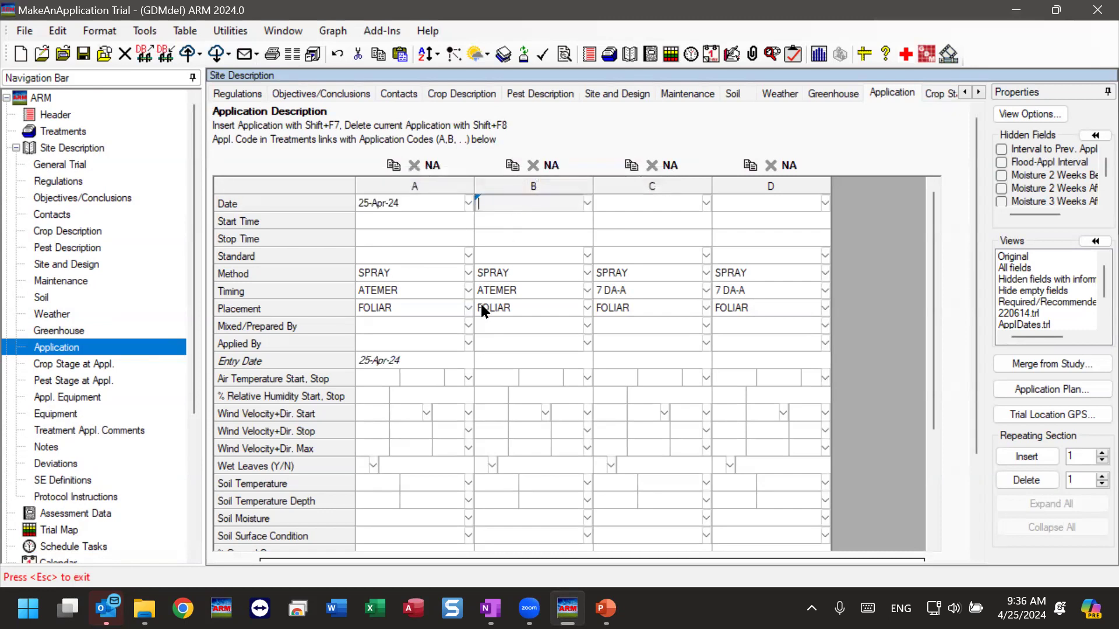
left_click(398, 239)
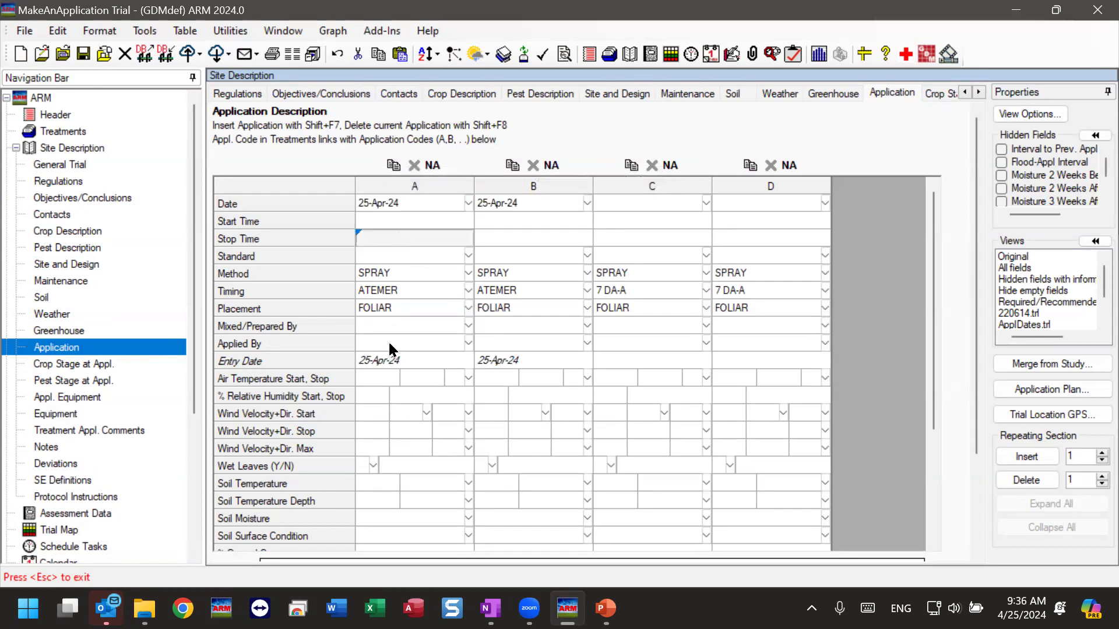
scroll(402, 402, "down", 1)
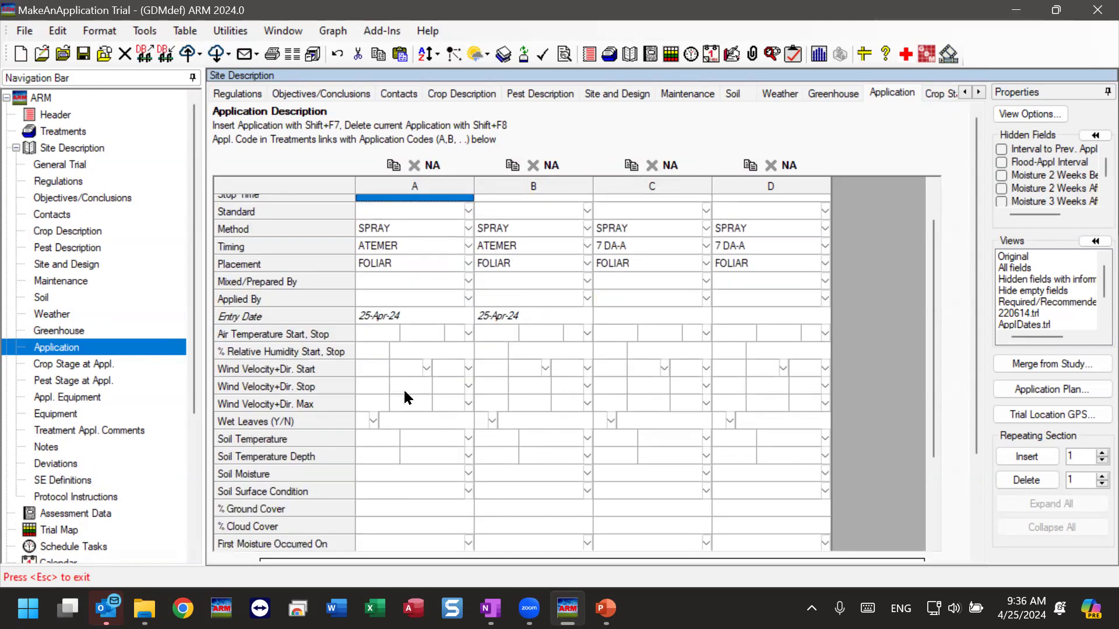
scroll(405, 396, "down", 3)
scroll(405, 398, "up", 4)
left_click(404, 397)
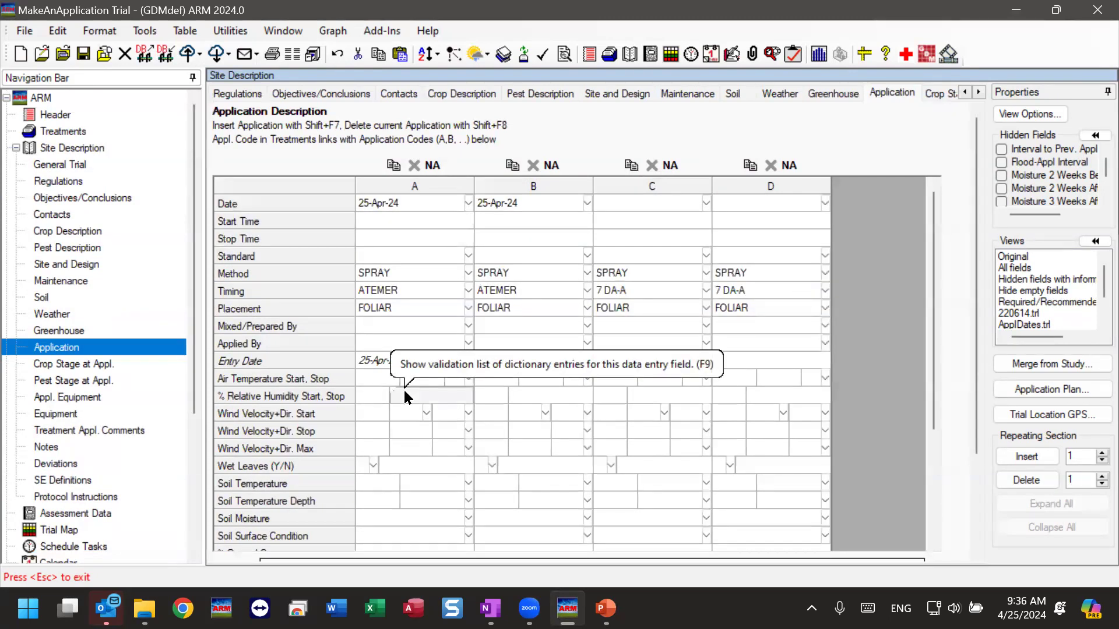
Step: Change the dates of applications A and B to 26-Apr-24 in the application description
left_click(407, 202)
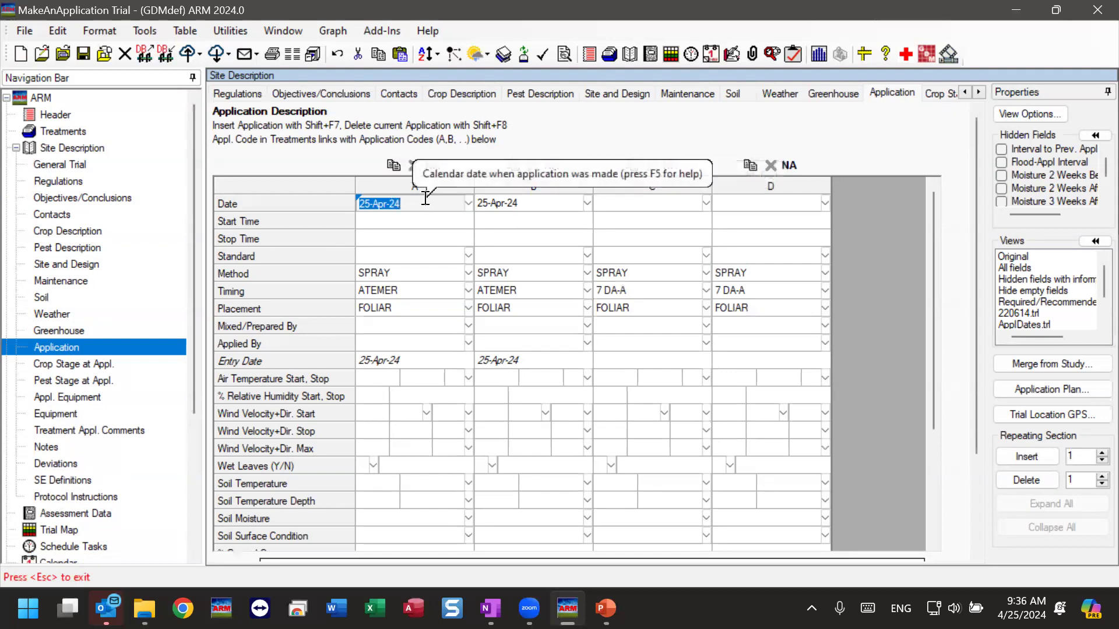
left_click(470, 201)
left_click(428, 302)
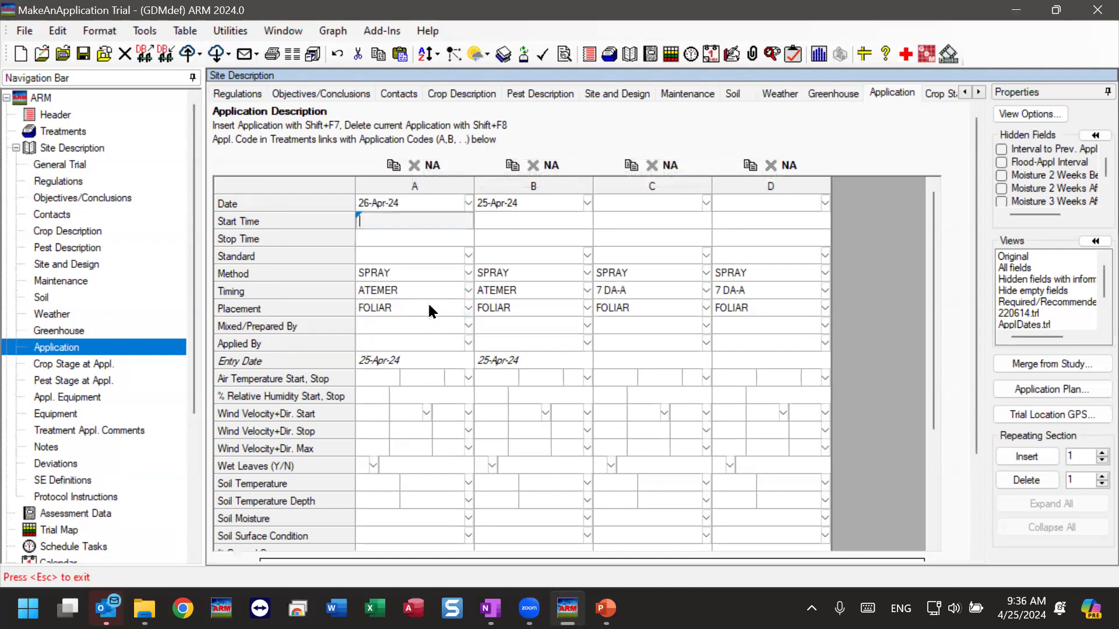
left_click(505, 204)
left_click(587, 204)
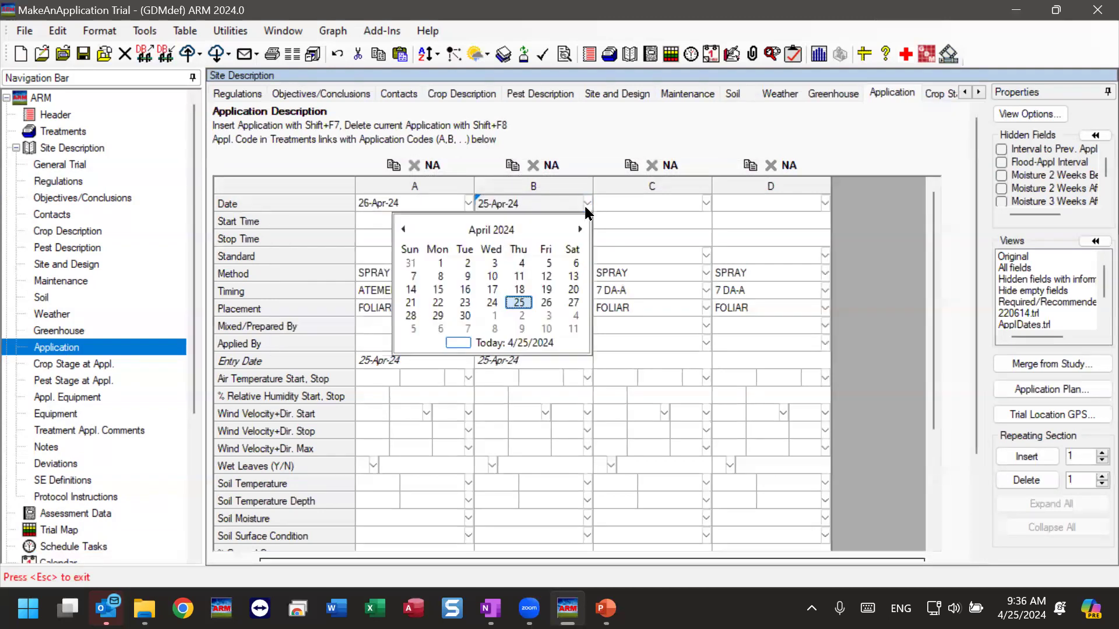
left_click(546, 302)
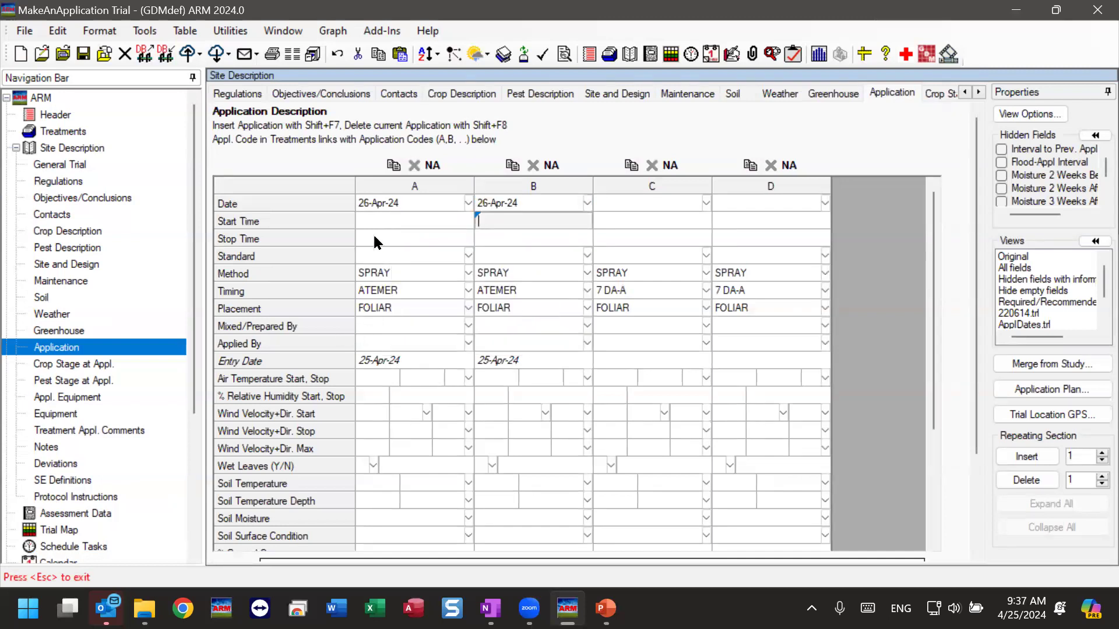
left_click(404, 204)
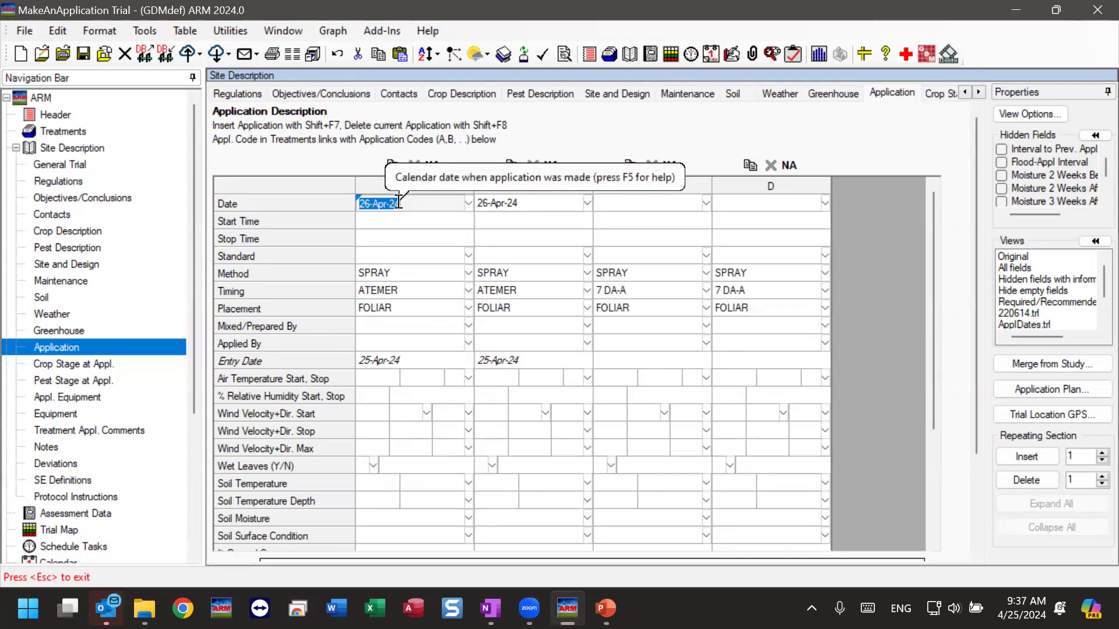
left_click(397, 216)
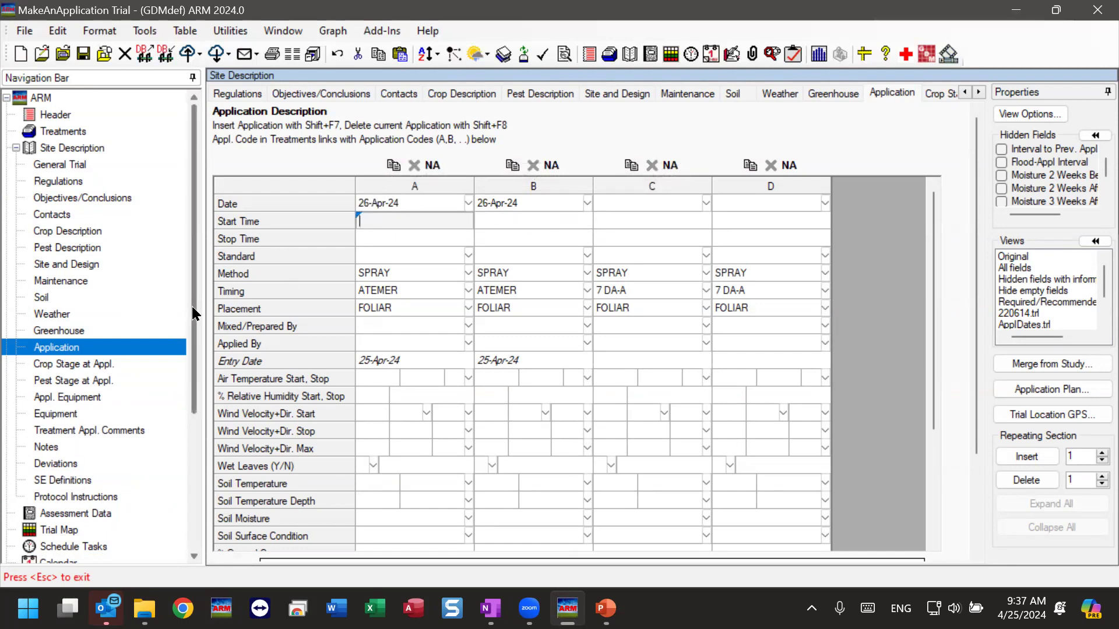
Step: Check the planned and completed dates of the applications and assessments in the trial's task schedule
scroll(194, 315, "down", 3)
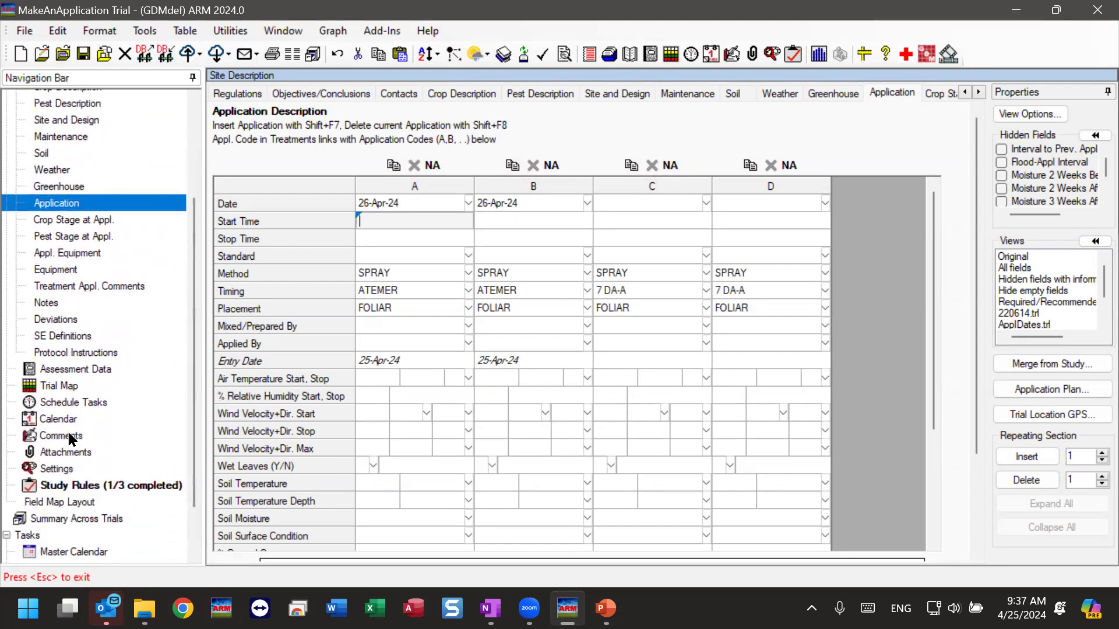
left_click(50, 403)
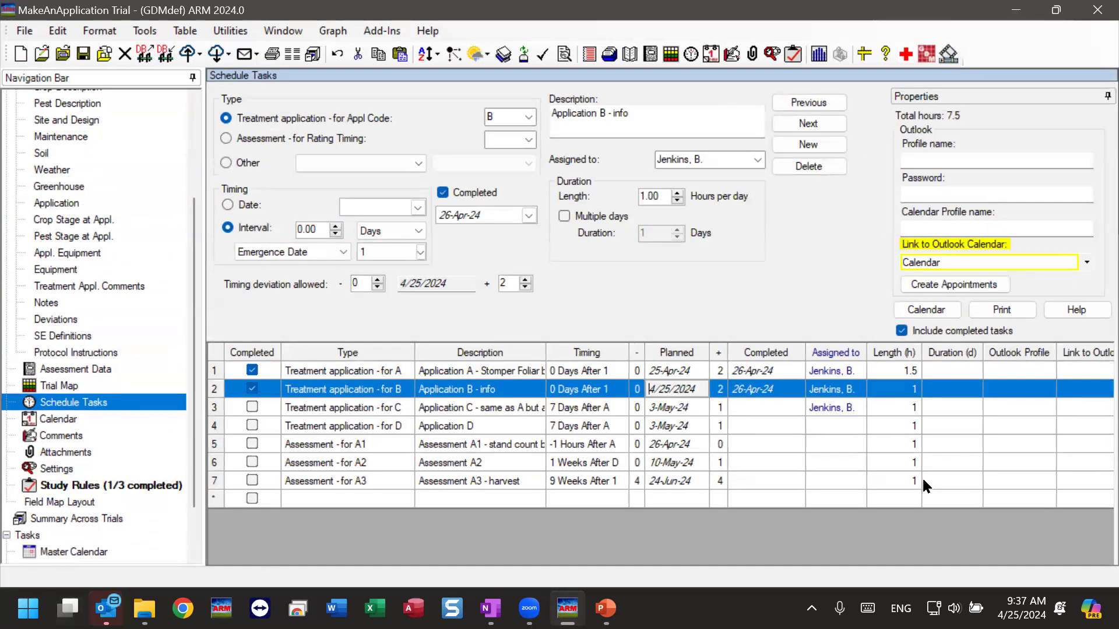
left_click(838, 484)
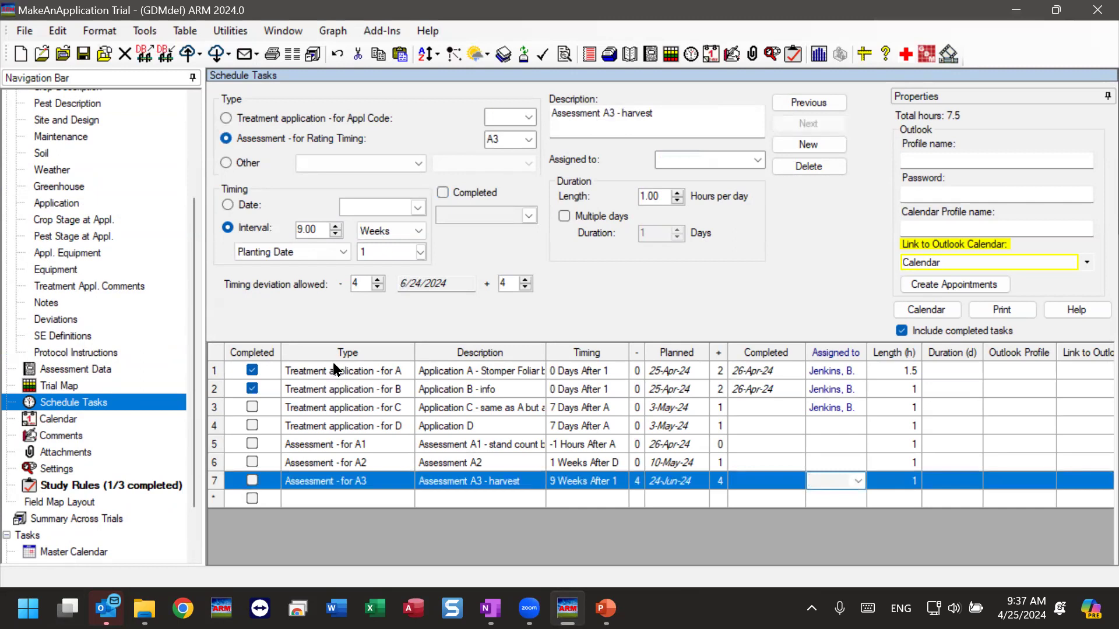
Step: Set the plus timing deviation allowed for the Application A task to 0, then leave and reopen the task schedule
left_click(784, 370)
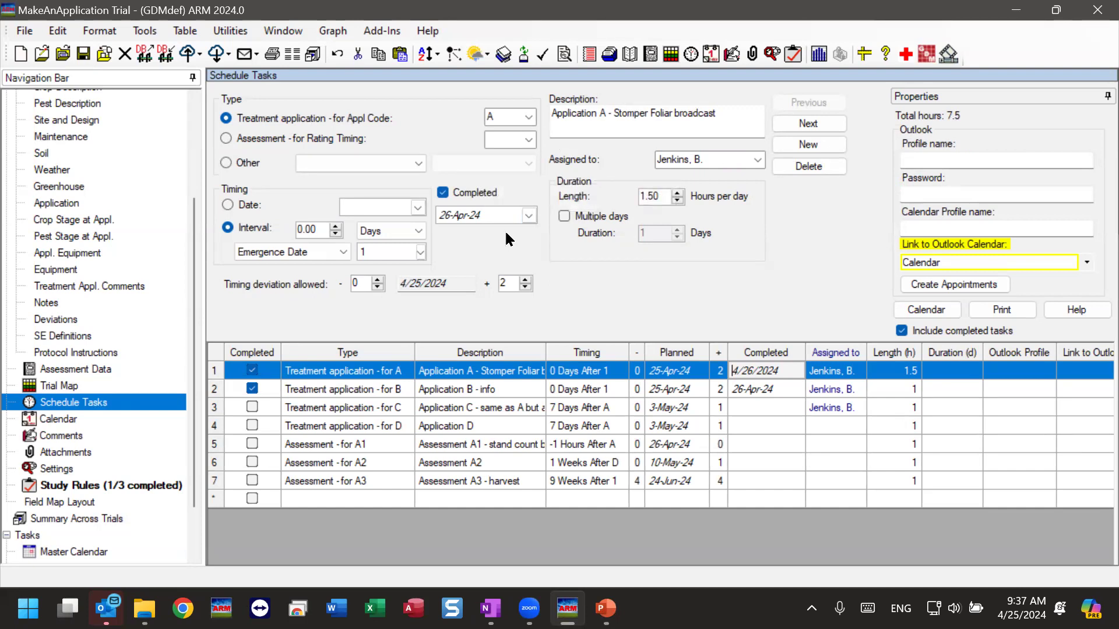
left_click(510, 283)
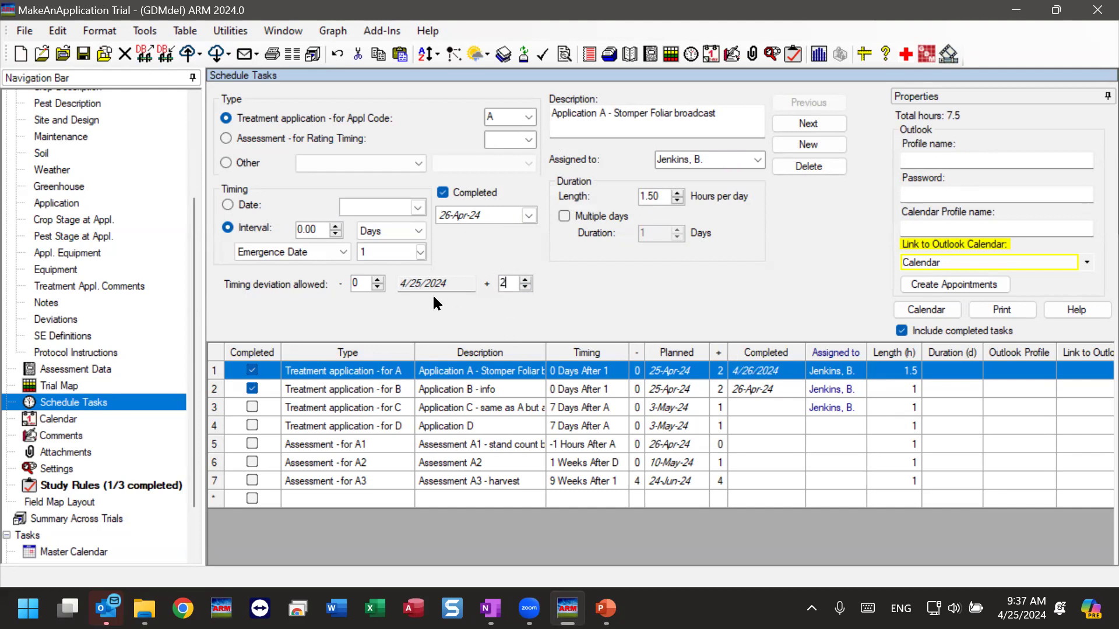
left_click(525, 288)
left_click(525, 289)
left_click(649, 444)
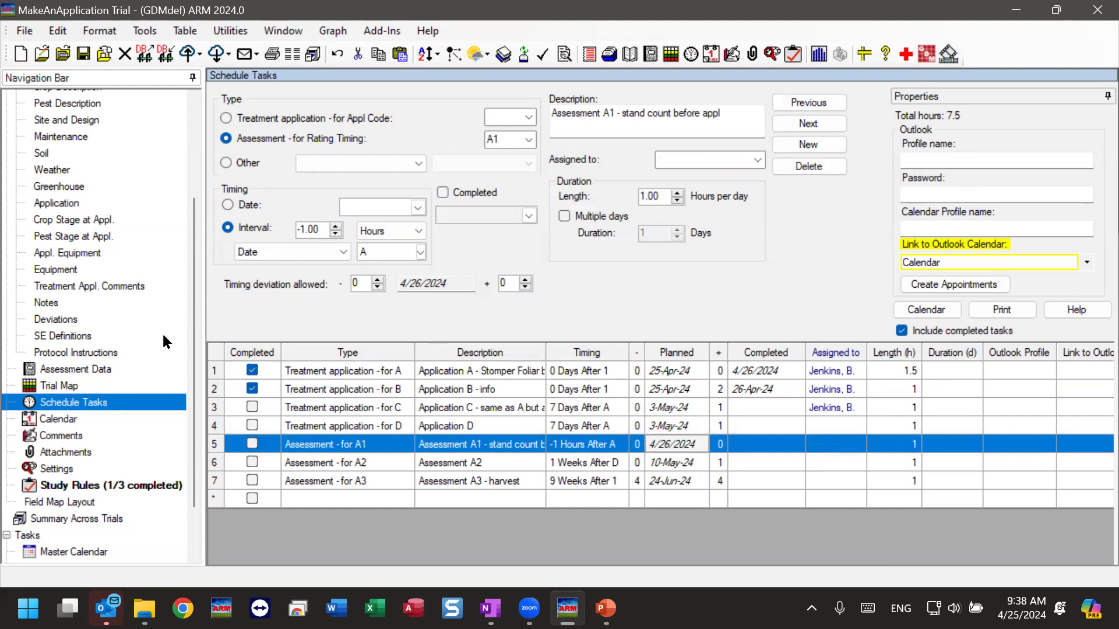
left_click(68, 358)
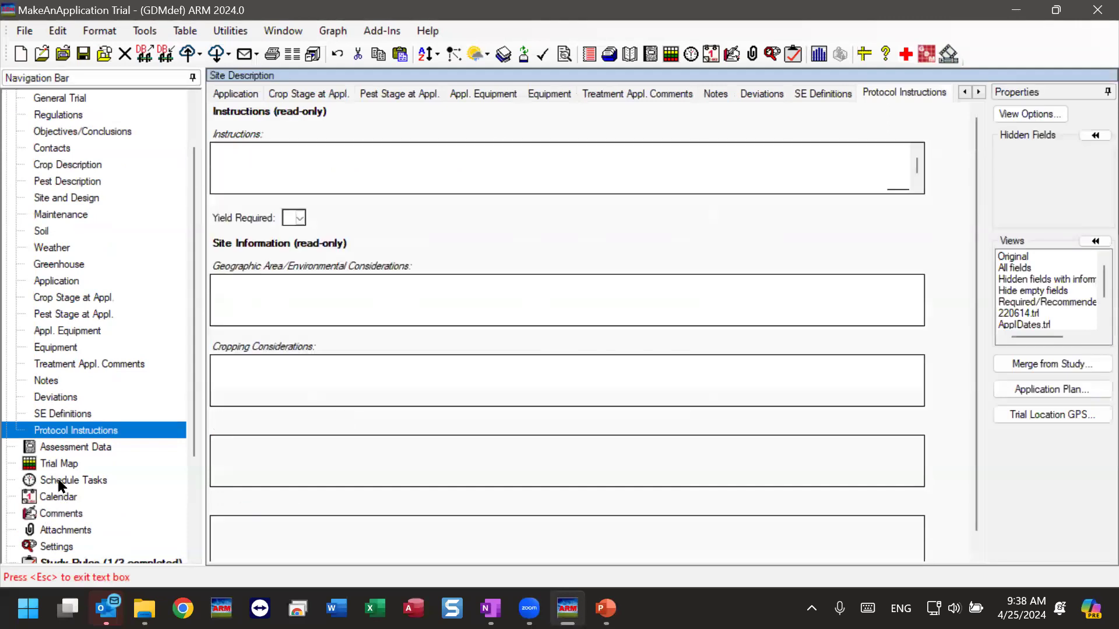
left_click(57, 479)
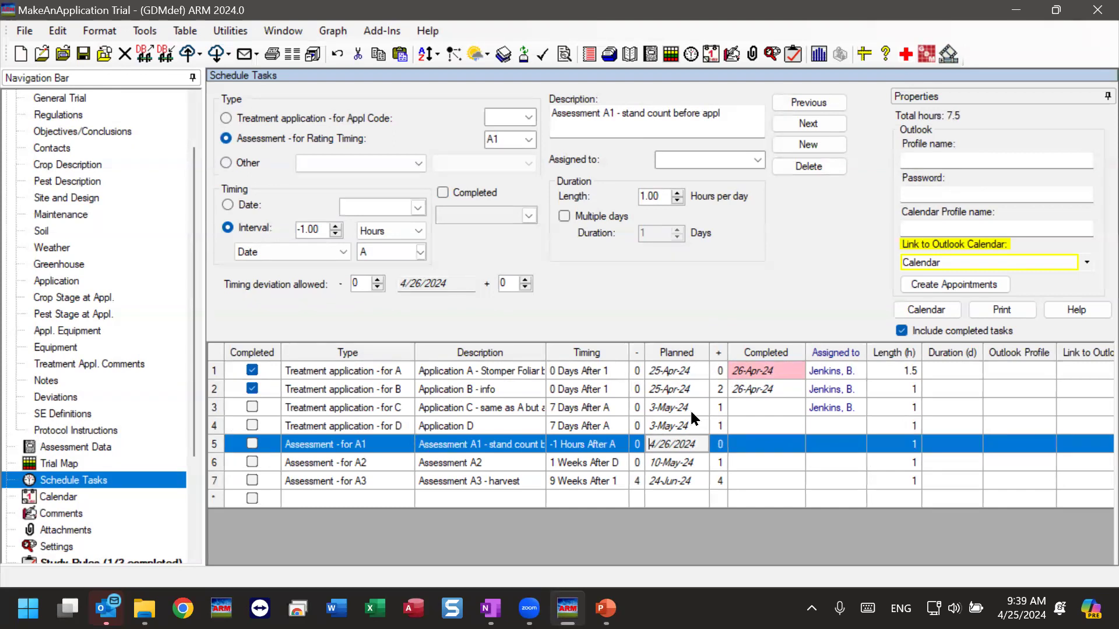
Step: Check the planned dates of the Application C, Assessment A2 and Application D tasks
left_click(476, 411)
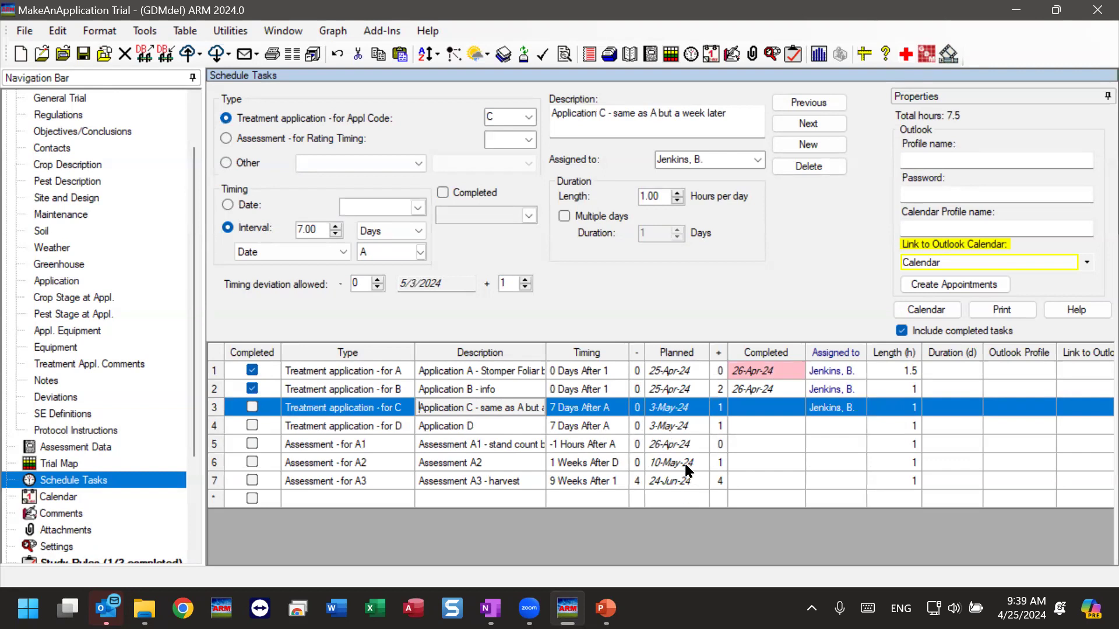
left_click(589, 462)
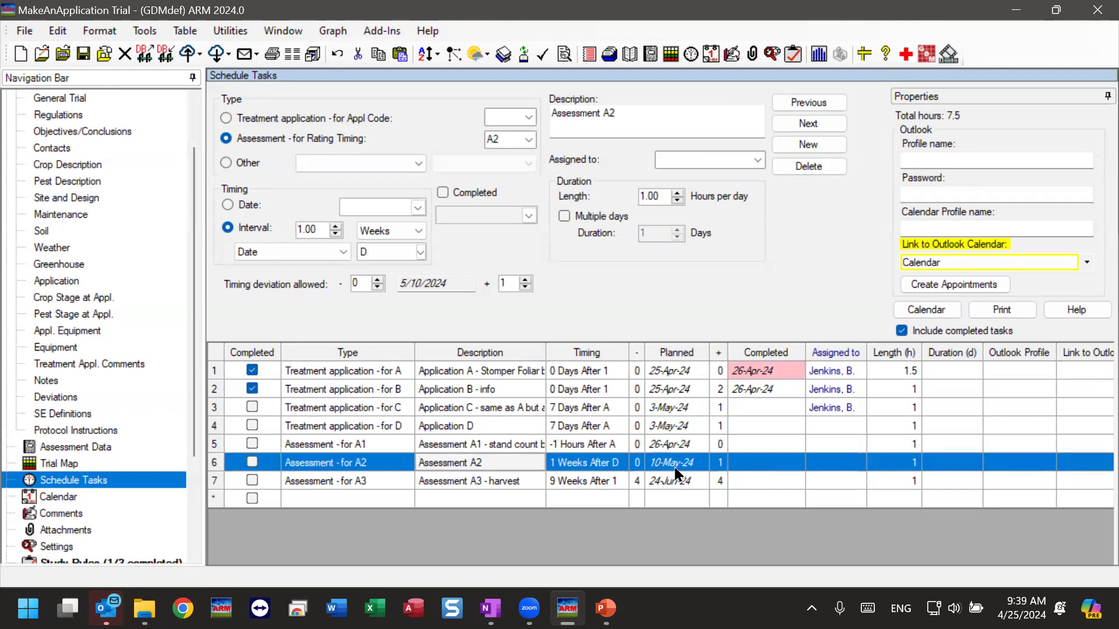
left_click(692, 426)
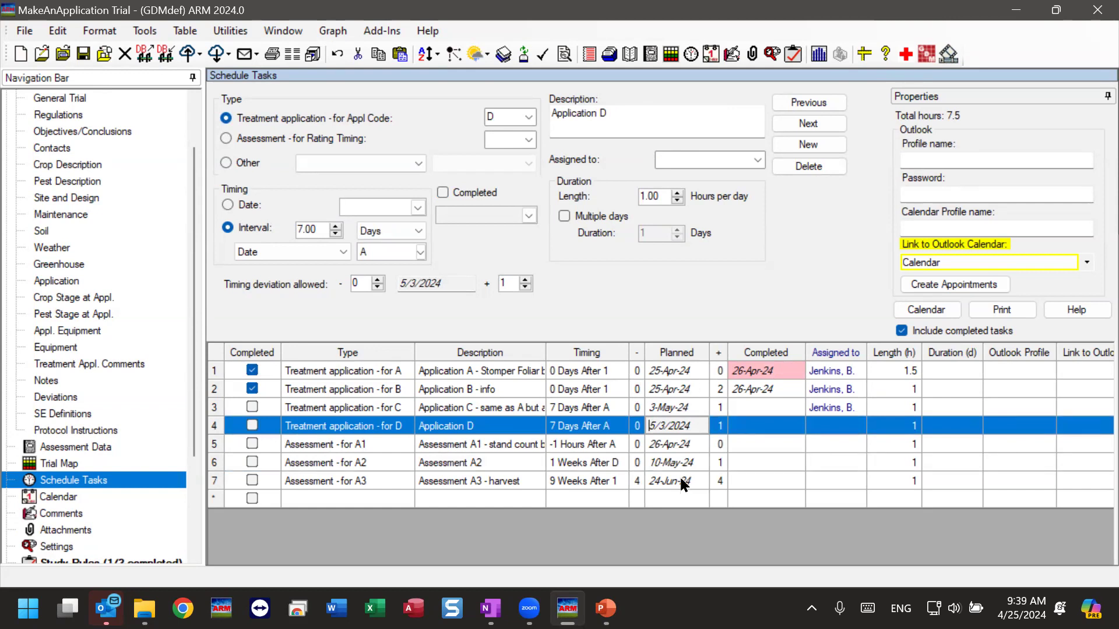
Step: View the upcoming tasks in the trial calendar for April - May 2024 and return to the scheduled Application B task
scroll(41, 478, "down", 1)
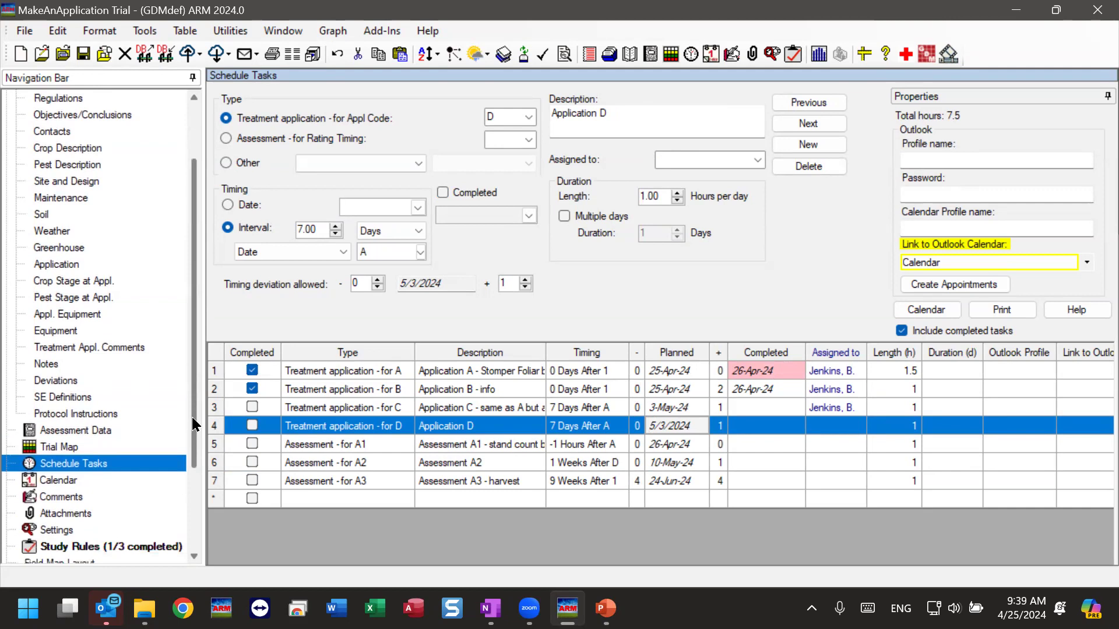
left_click(42, 483)
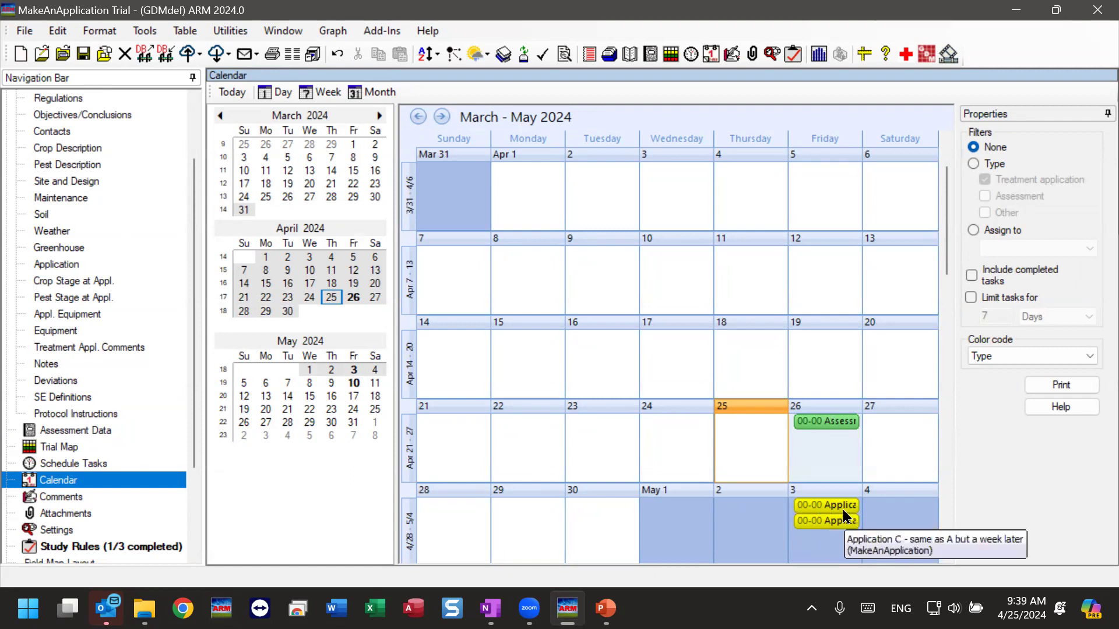
left_click(441, 116)
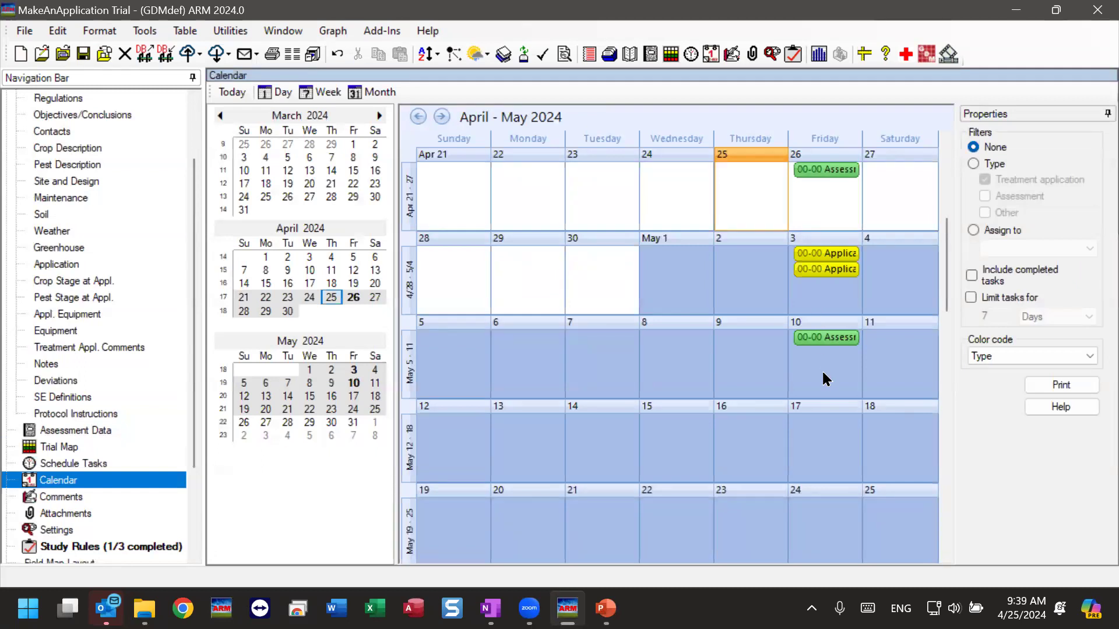
left_click(79, 465)
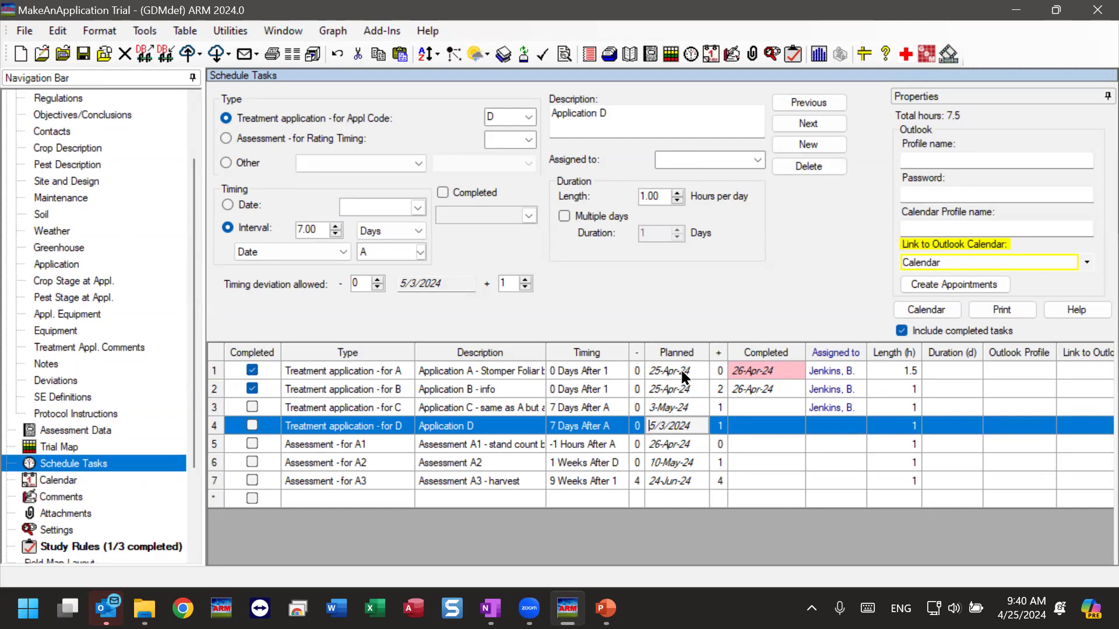
left_click(680, 390)
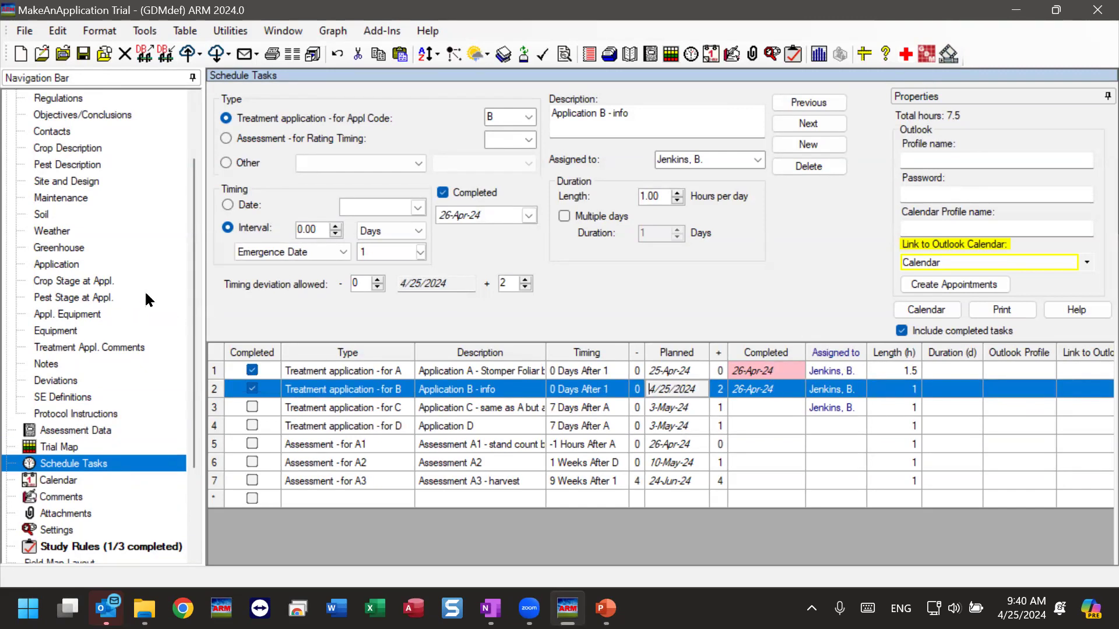
Step: Clear the dates of applications A and B in the application description and unmark the scheduled Application A task as completed
left_click(65, 267)
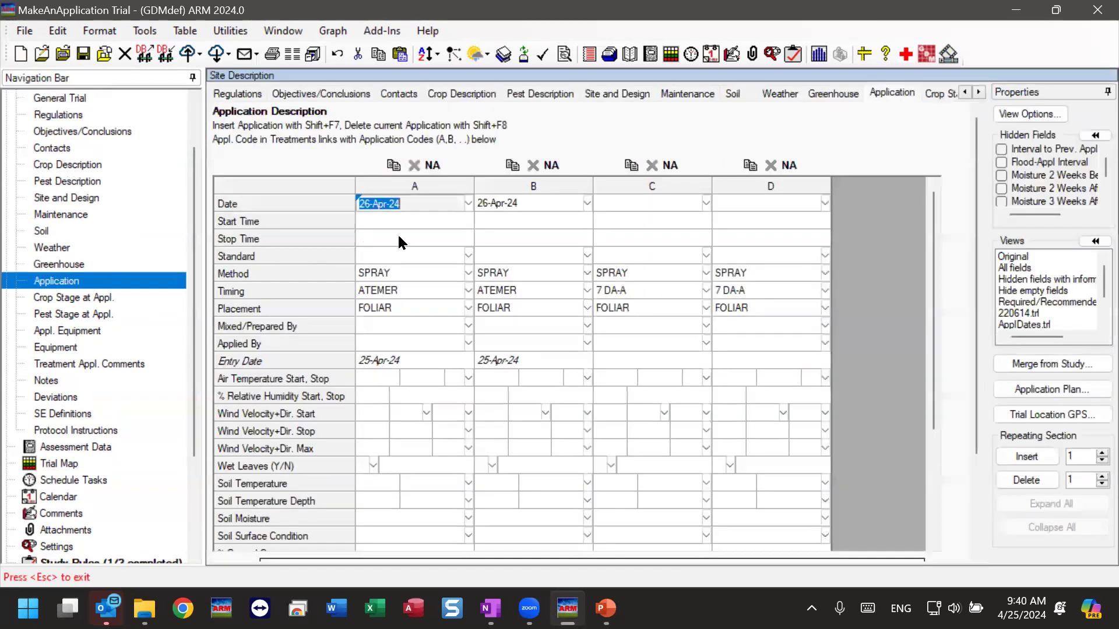
key("Delete")
left_click(494, 204)
key("Delete")
left_click(529, 236)
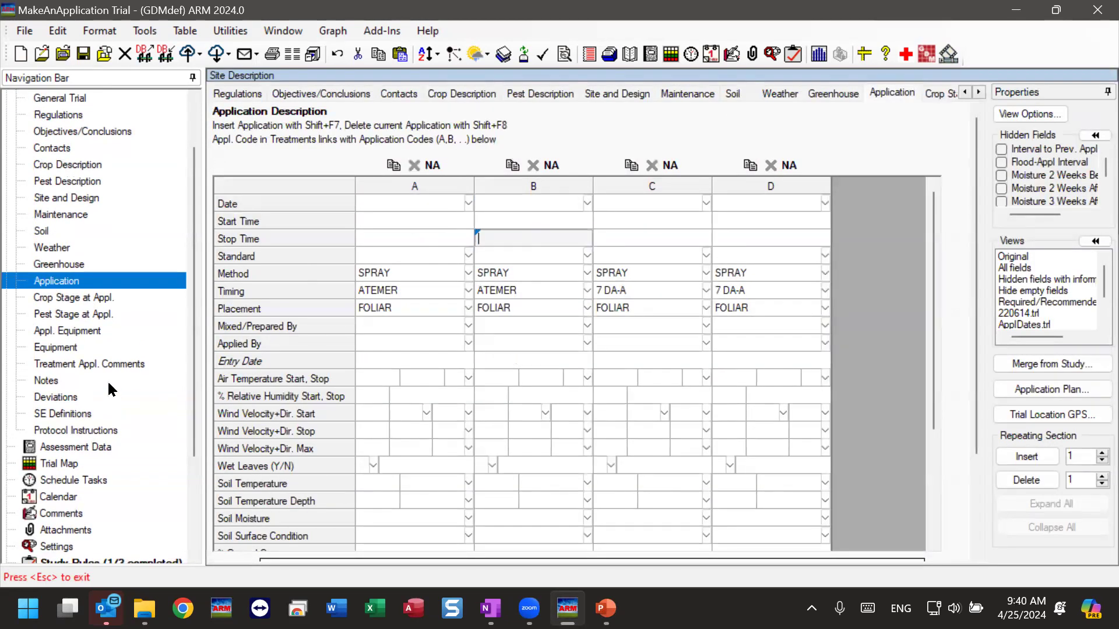
left_click(49, 484)
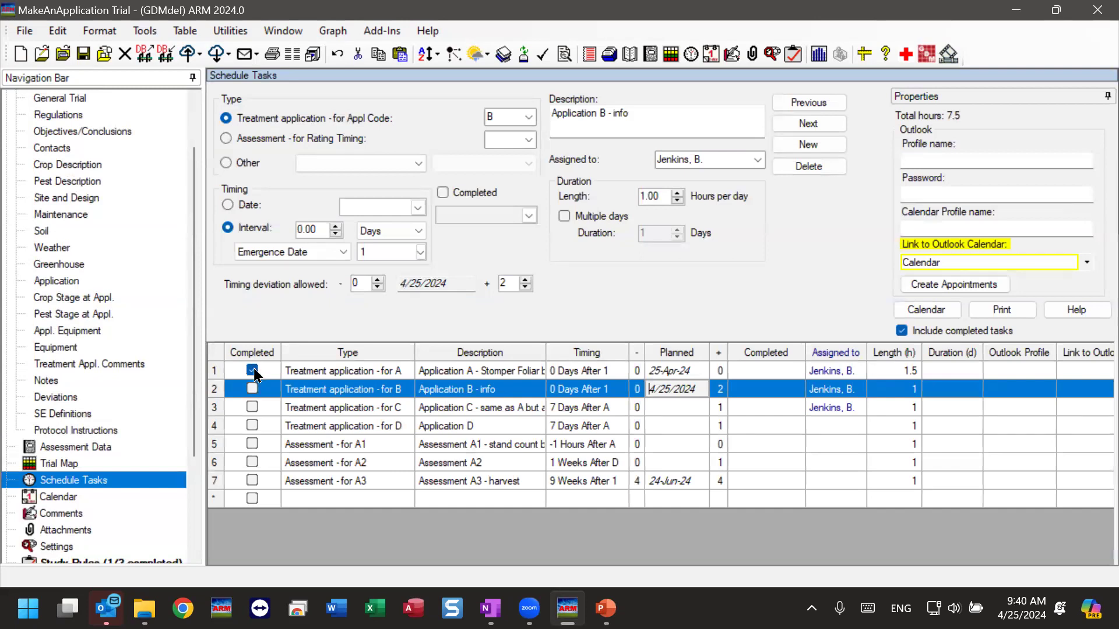
left_click(254, 370)
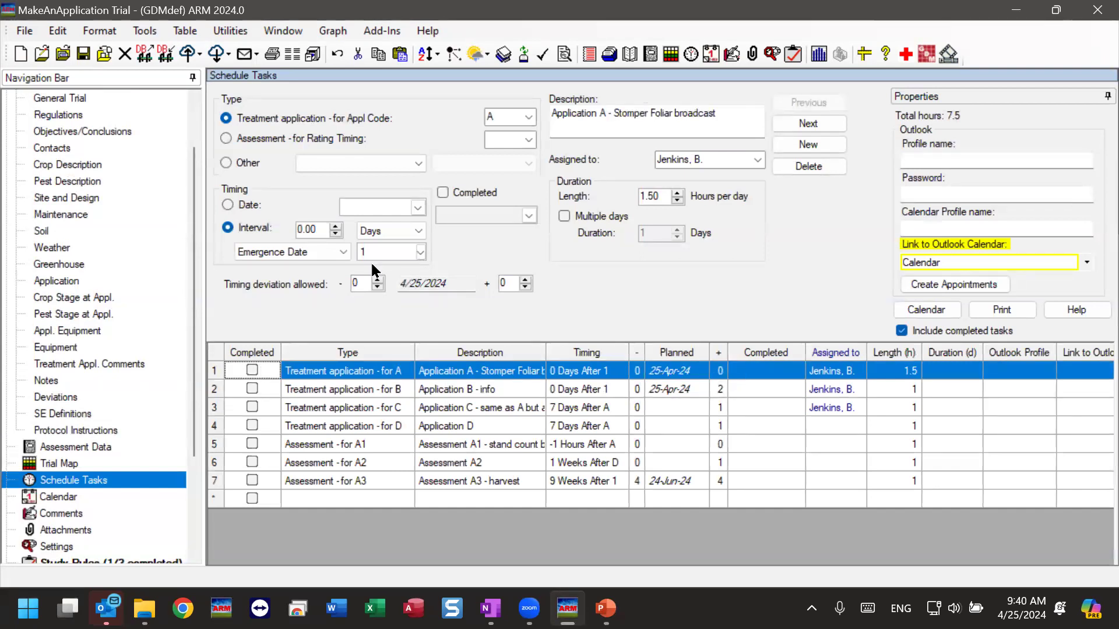
Step: Enter 26-Apr-24 as the date of application A in the application description
left_click(449, 282)
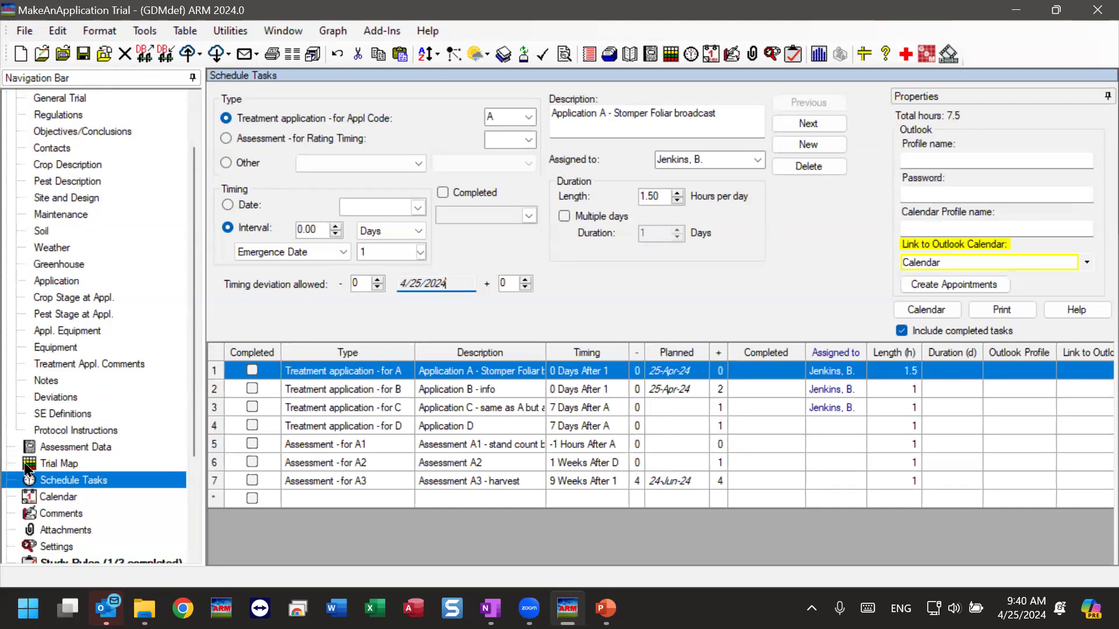
left_click(50, 279)
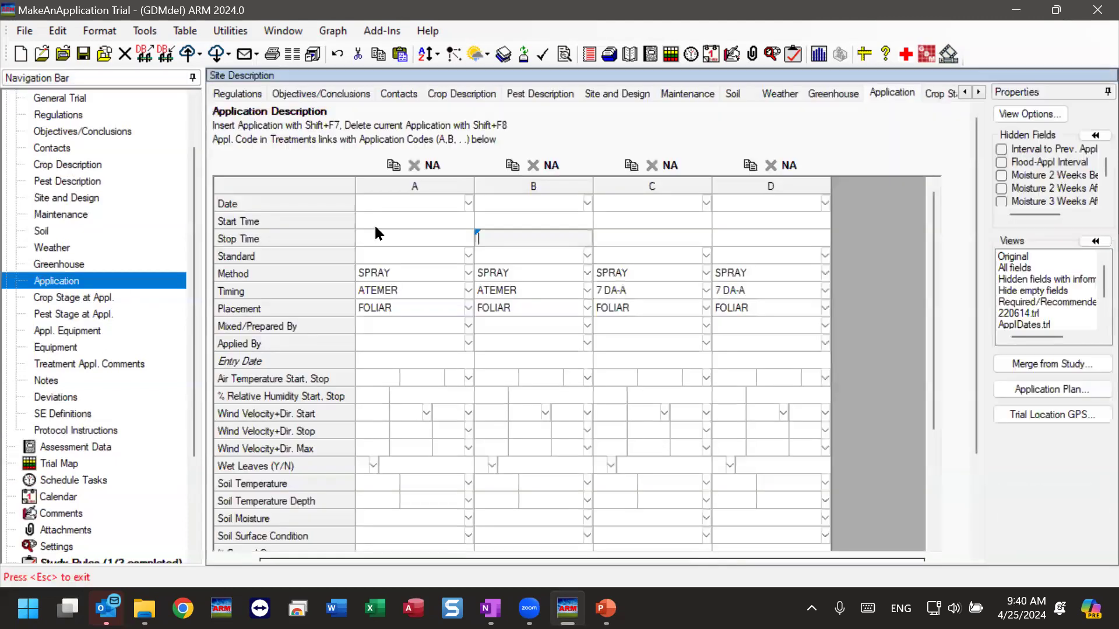
left_click(370, 204)
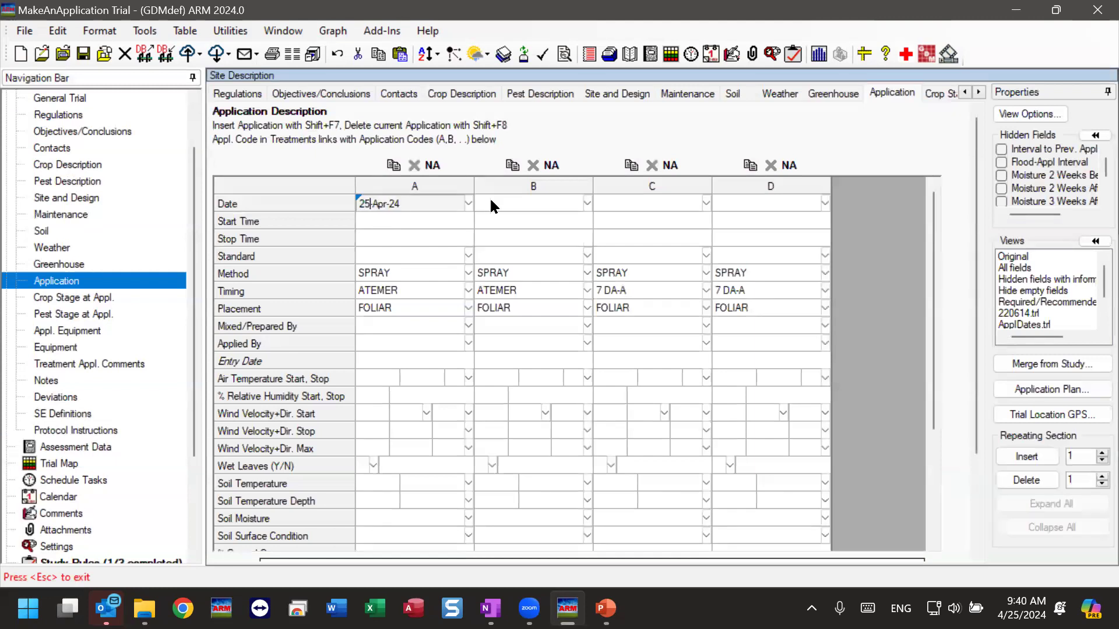
key("BackSpace")
type("6")
left_click(531, 205)
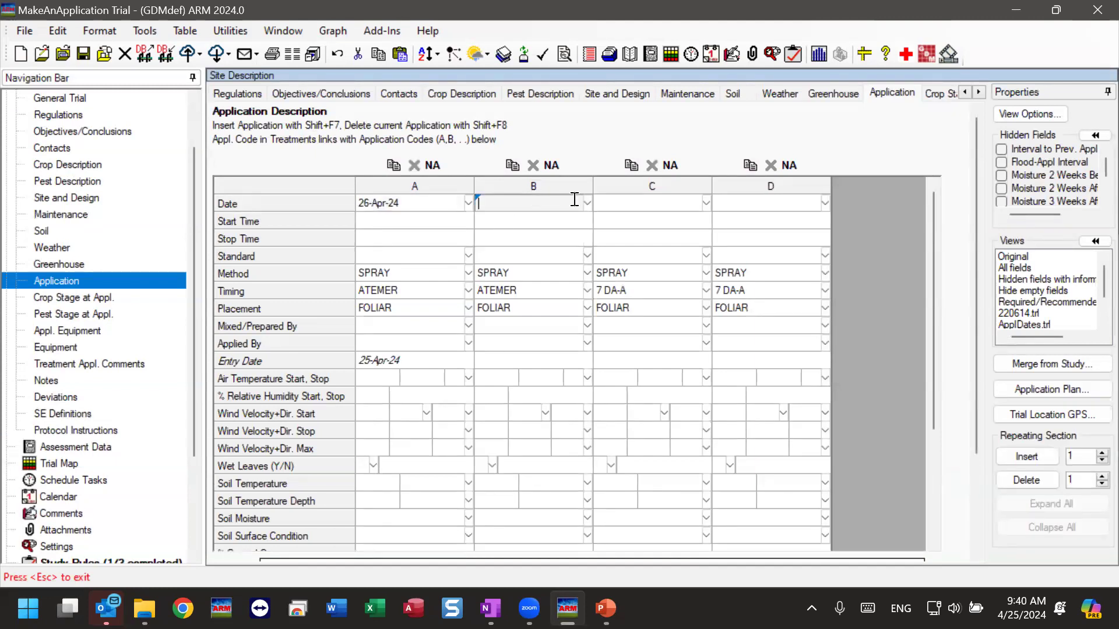
Step: Enter 26-Apr-24 as the date of application B and mark the scheduled Application A task as completed
left_click(586, 203)
left_click(546, 305)
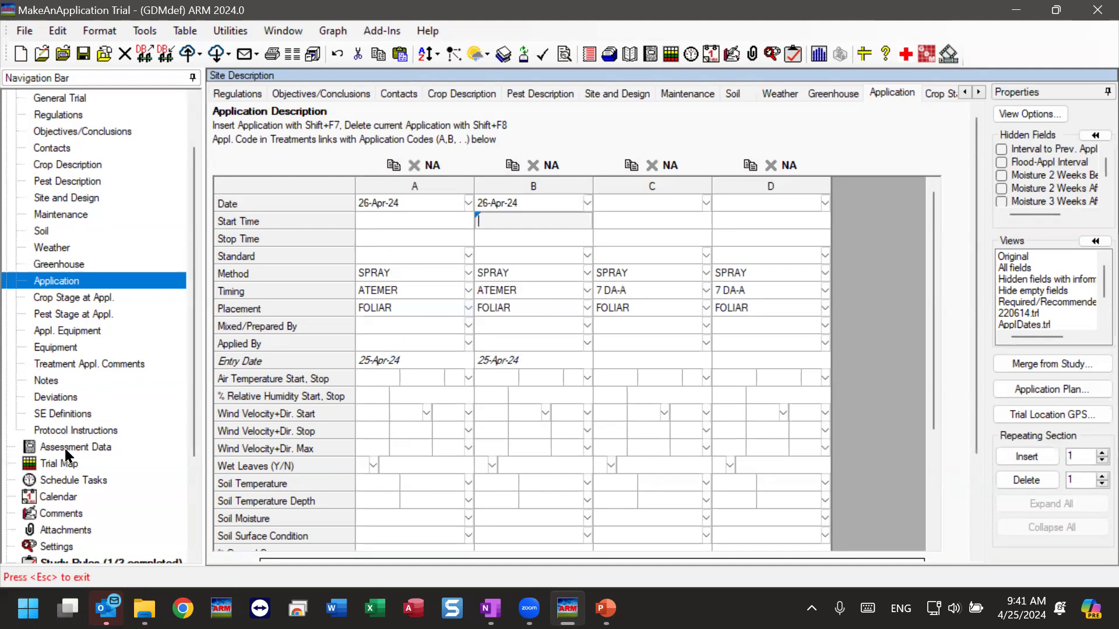
left_click(82, 479)
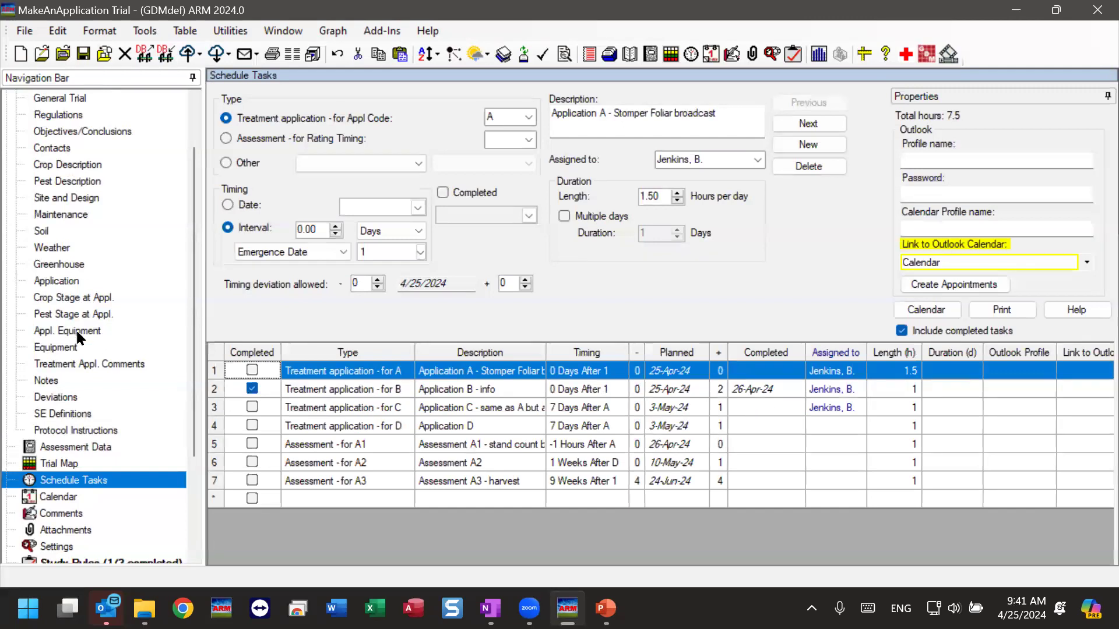
left_click(252, 370)
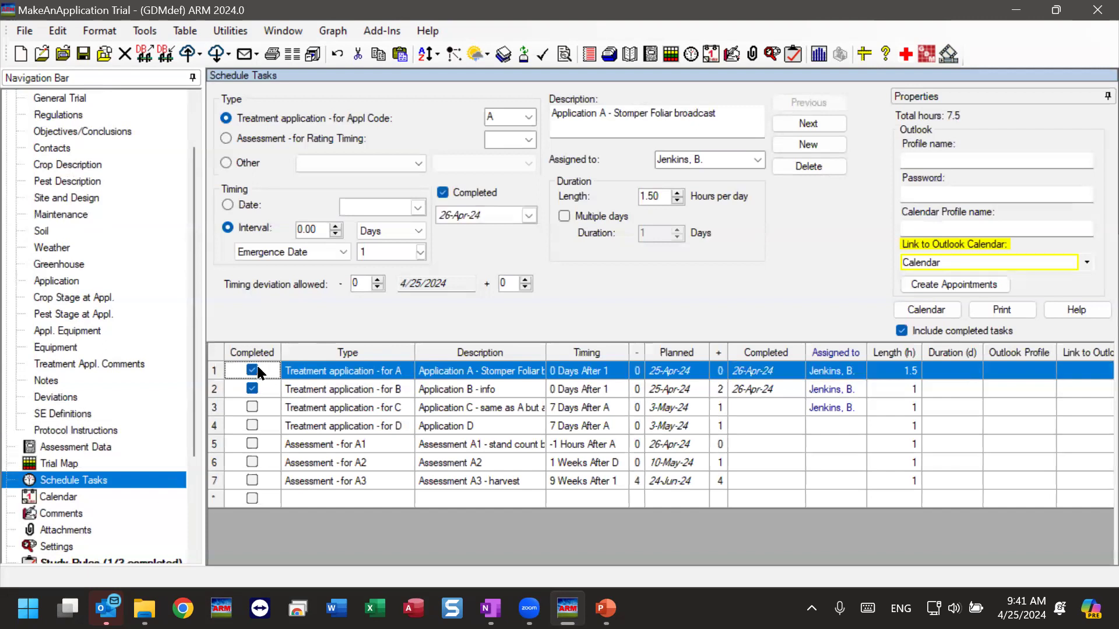
left_click(748, 407)
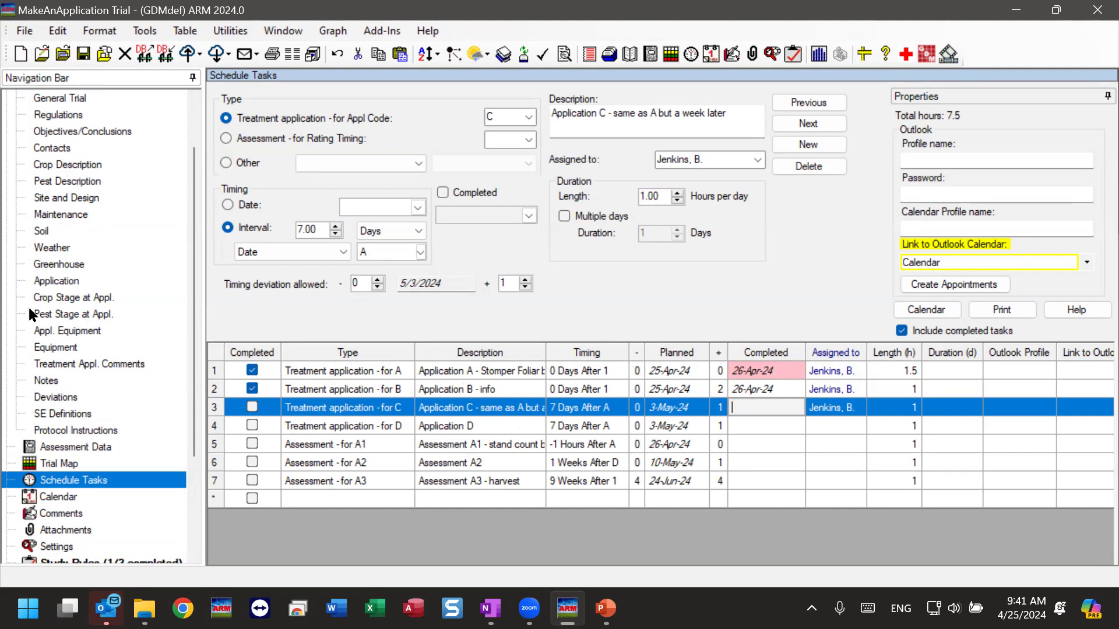
Step: Enter 26-Apr-24 as the rating date of column 1 in the assessment data and check that column's rating timing
left_click(70, 447)
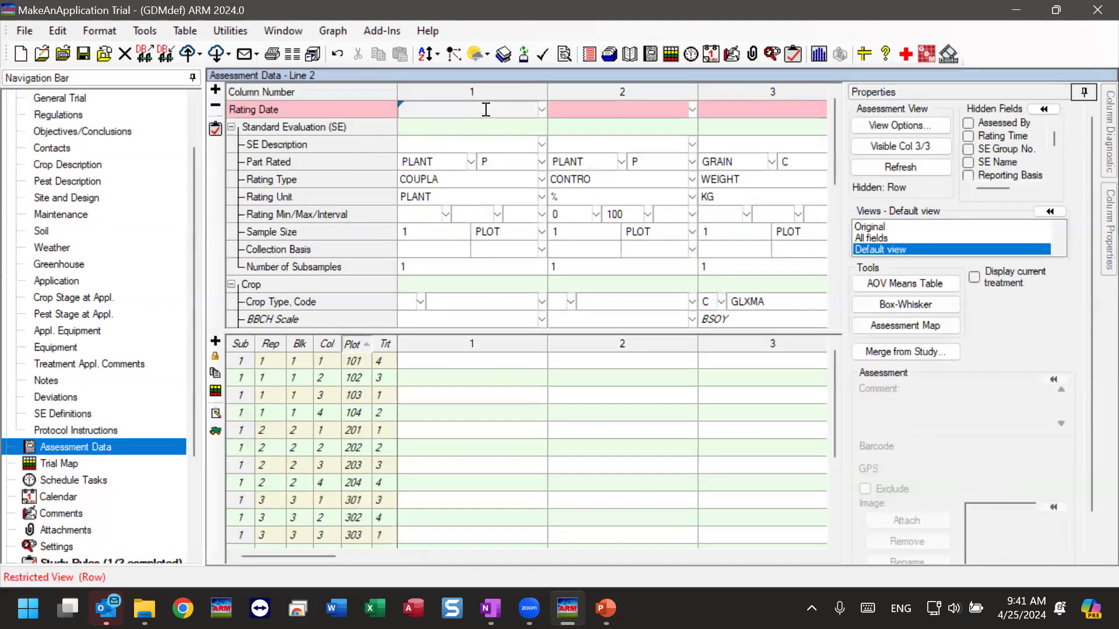
double_click(487, 104)
left_click(413, 110)
key("BackSpace")
type("6-Apr-24")
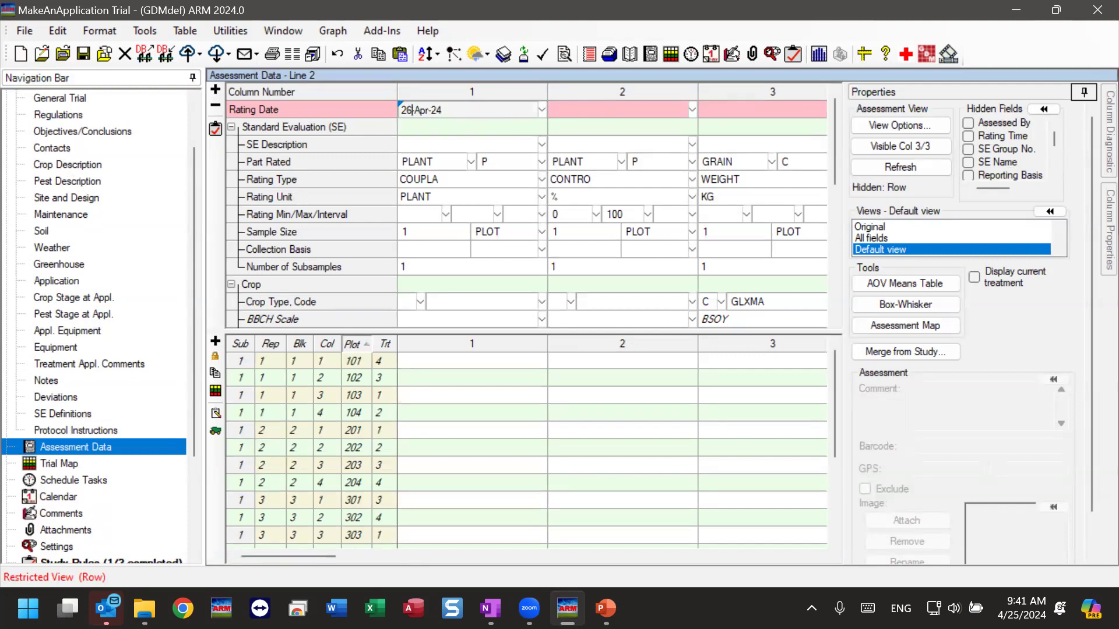
left_click(448, 144)
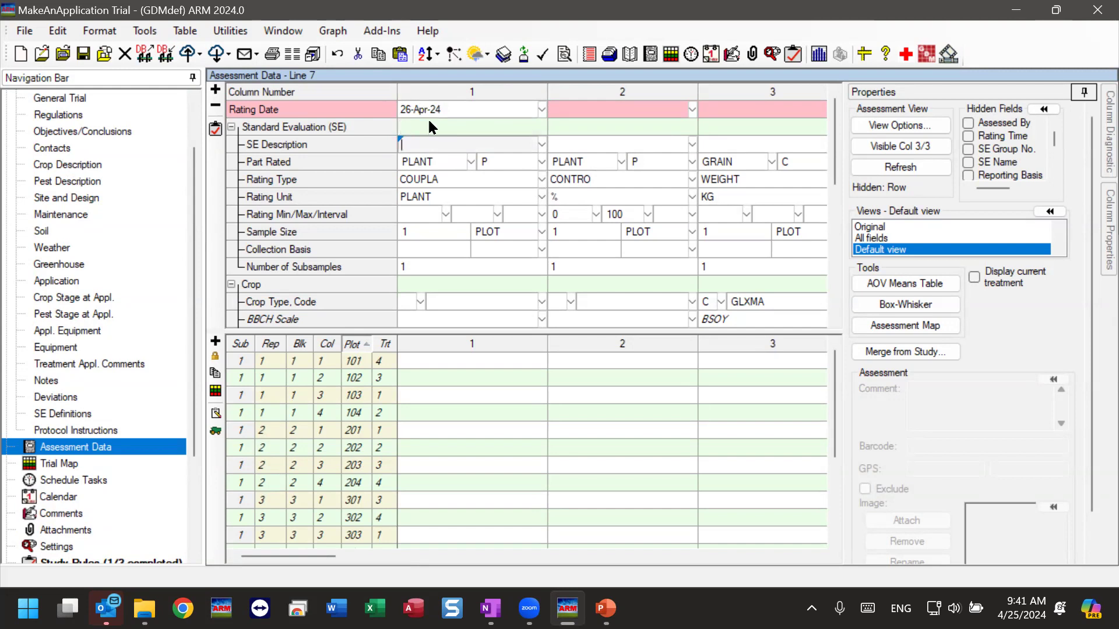
left_click(455, 111)
scroll(474, 187, "down", 8)
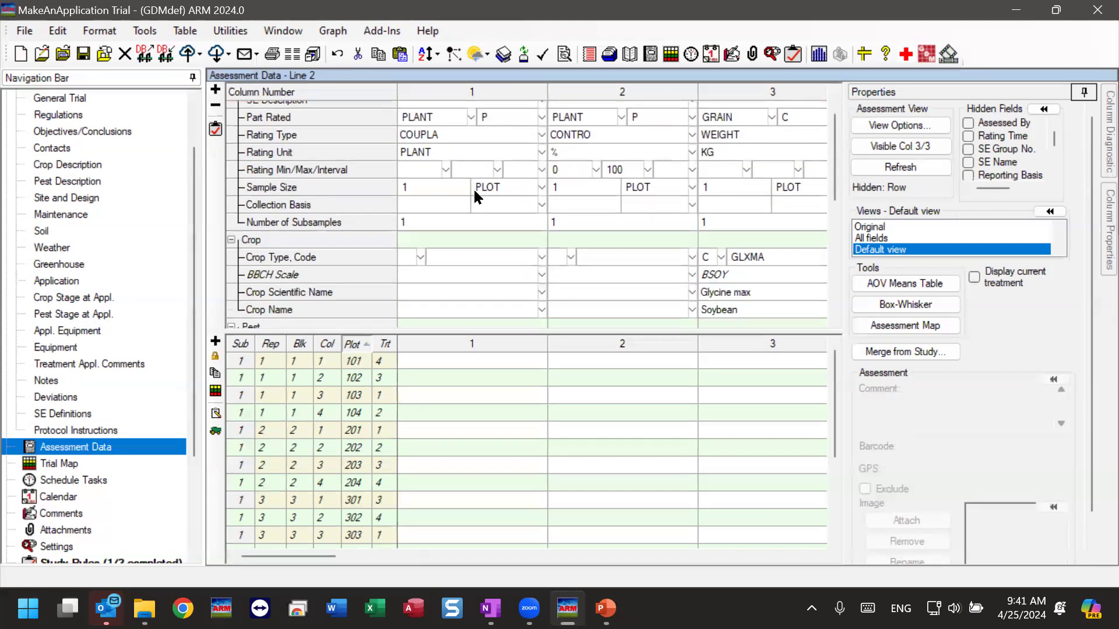
left_click(414, 125)
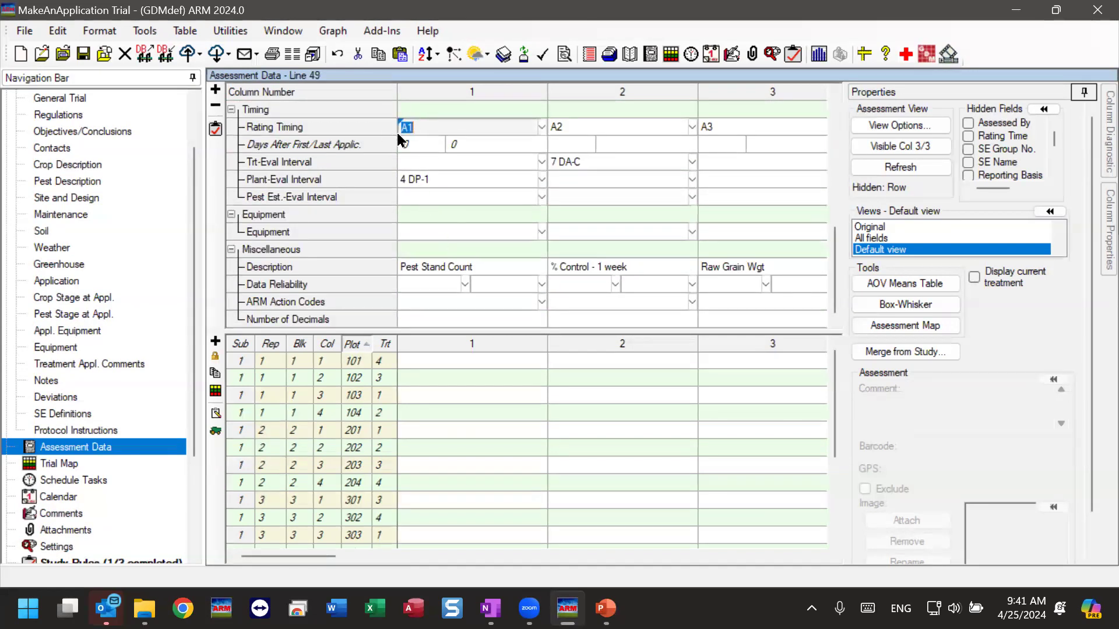
left_click(429, 128)
Step: Review the completion and planned dates of the scheduled Assessment A1, Application C and Assessment A2 tasks
left_click(70, 482)
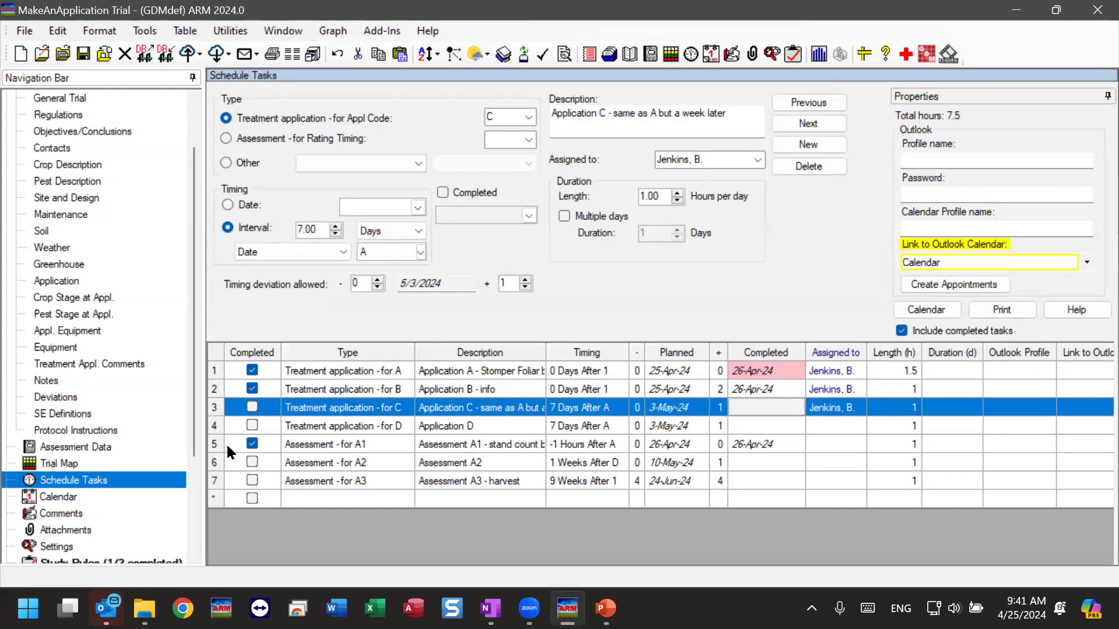
left_click(350, 448)
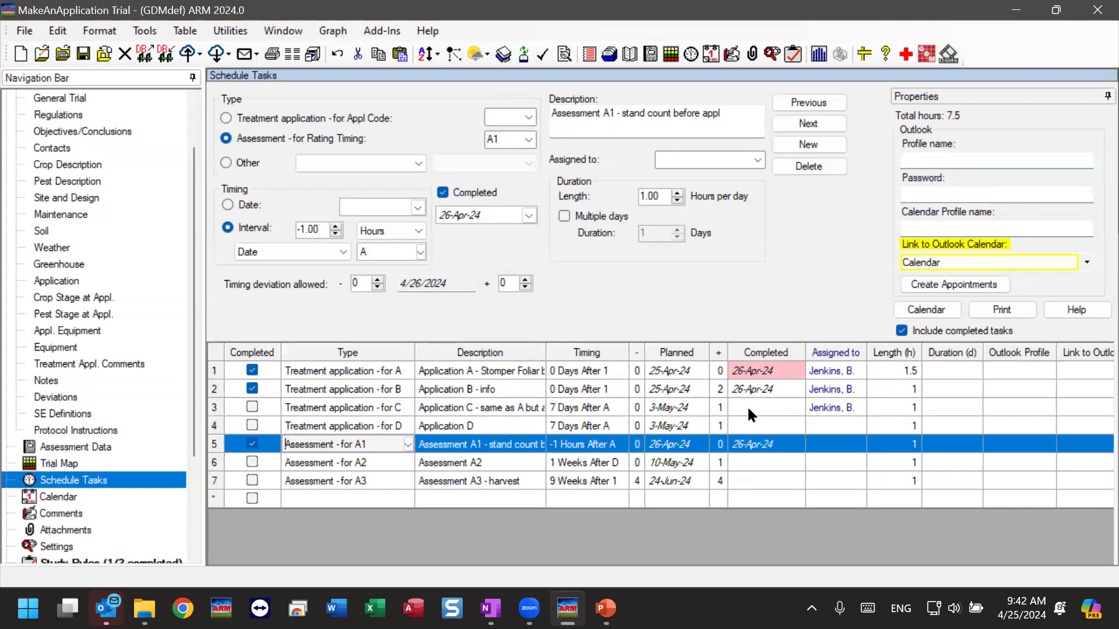
left_click(466, 408)
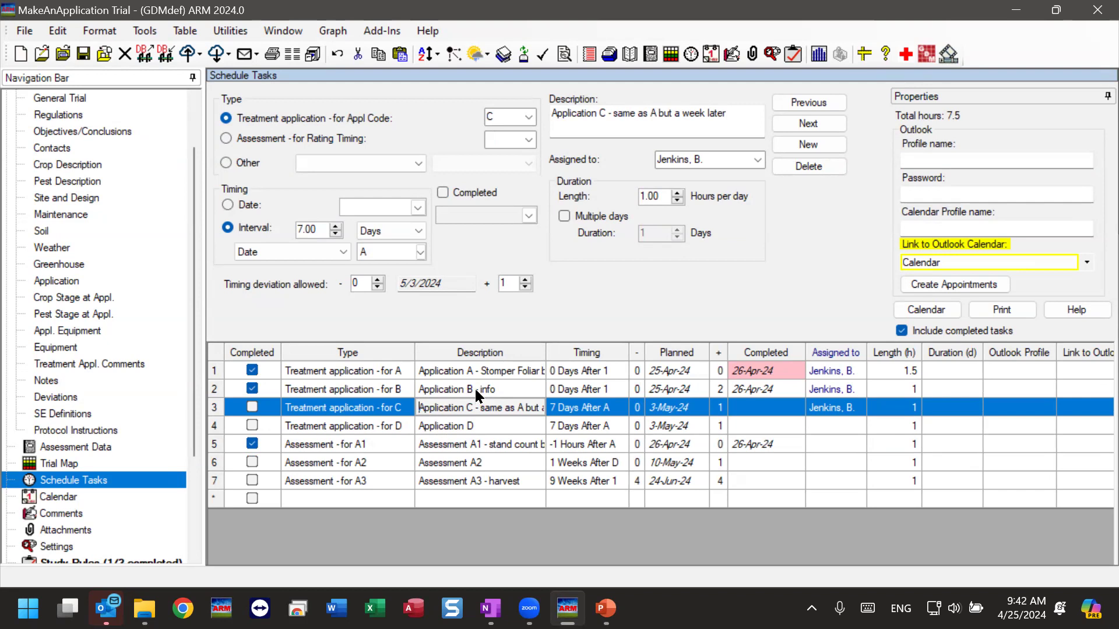
left_click(492, 462)
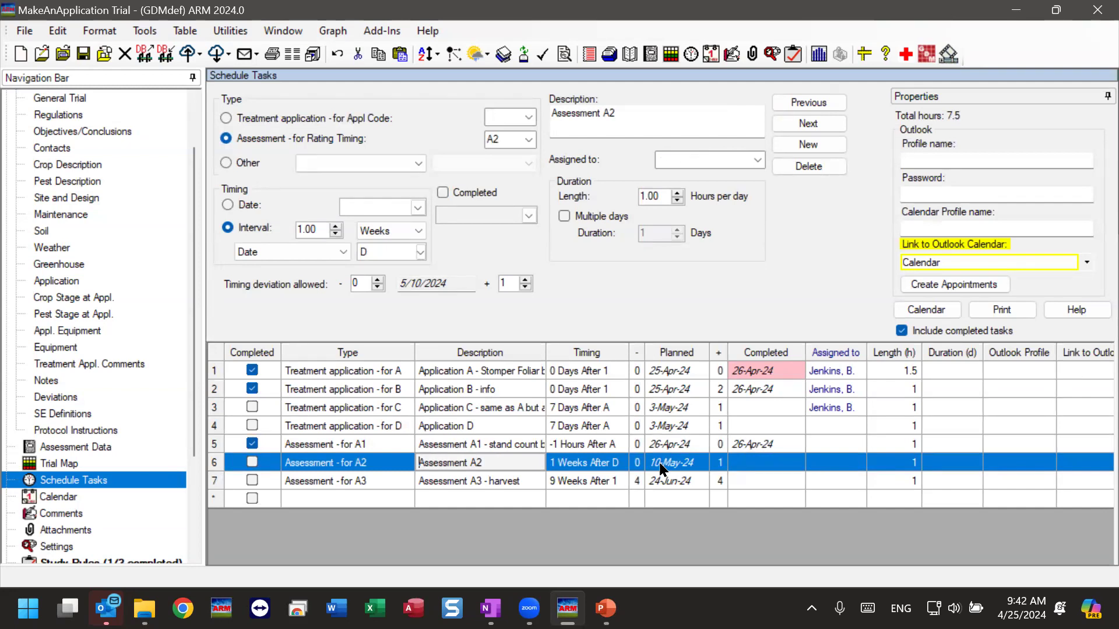
Step: Enter 6-May-24 as the date of application C in the application description
left_click(72, 281)
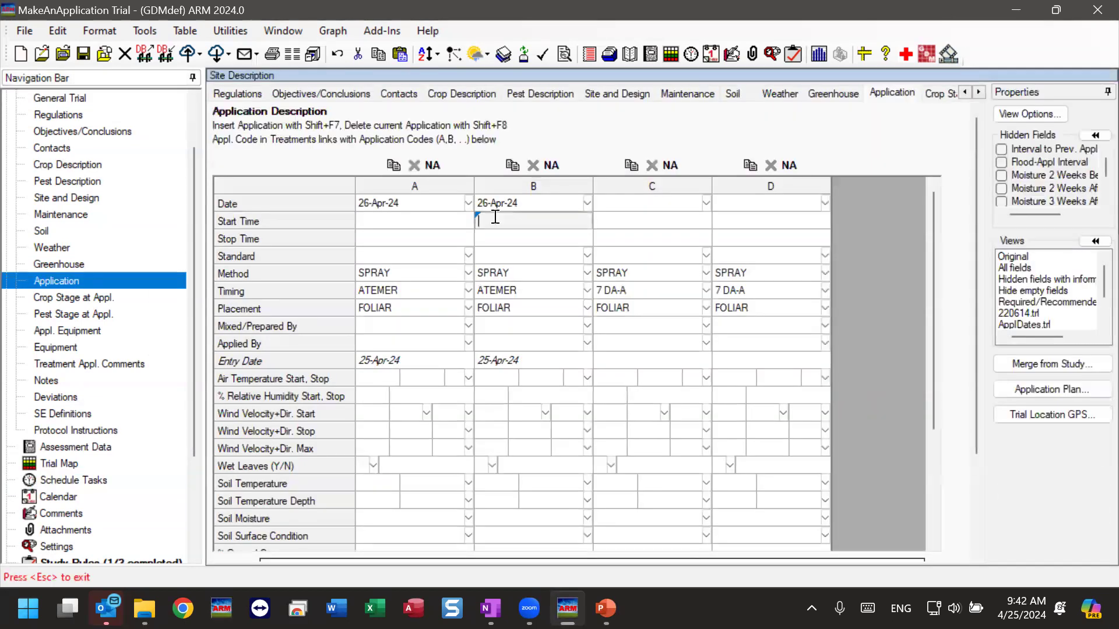
left_click(638, 202)
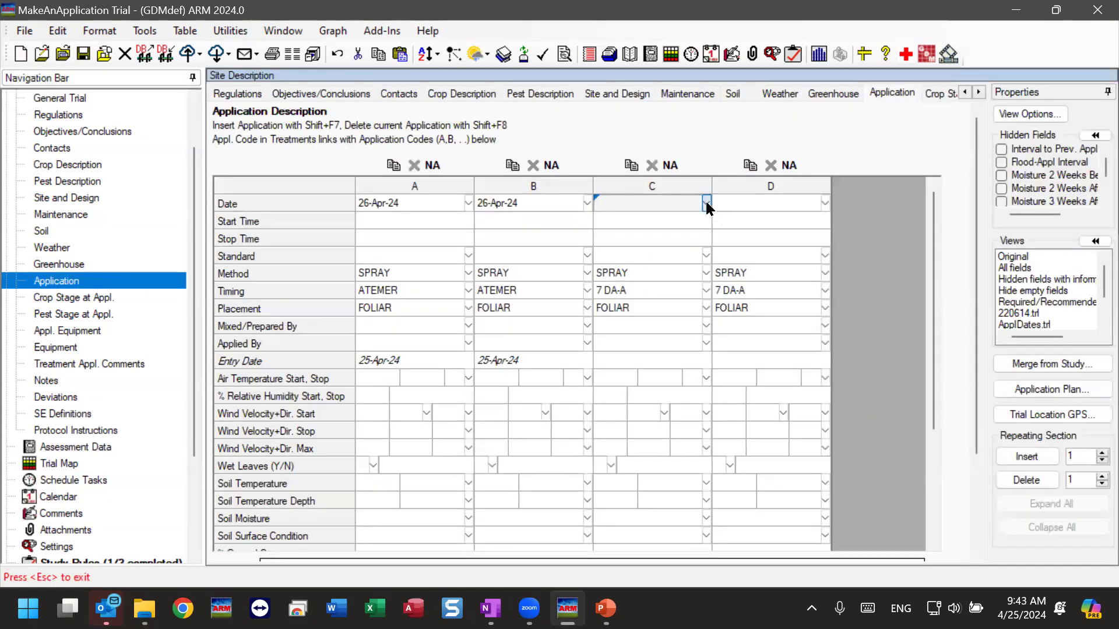
left_click(705, 203)
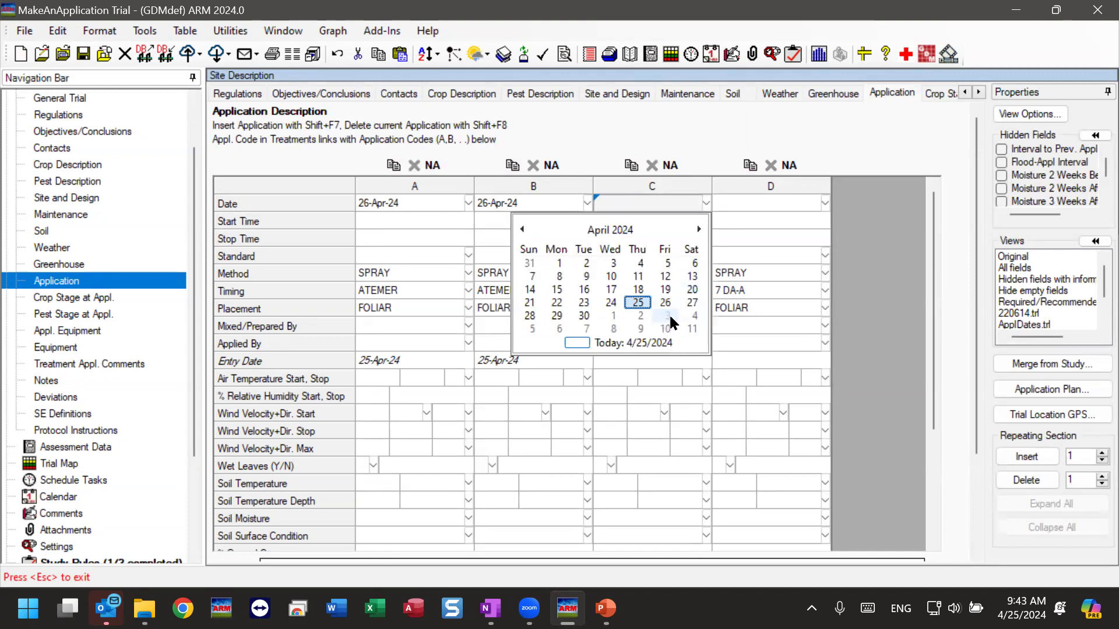
left_click(699, 229)
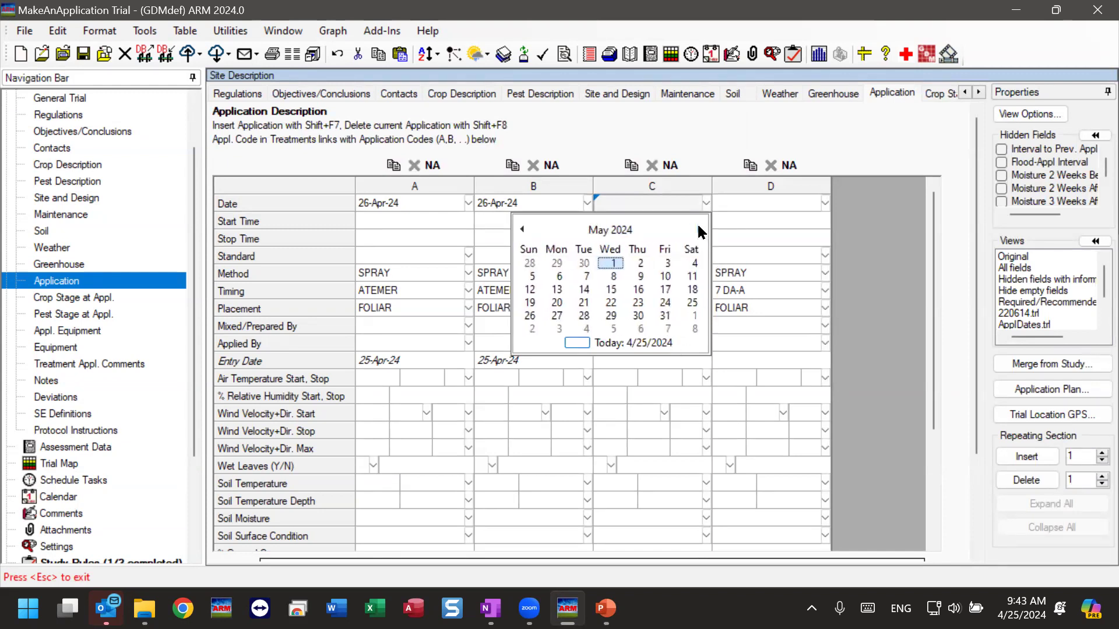
left_click(557, 276)
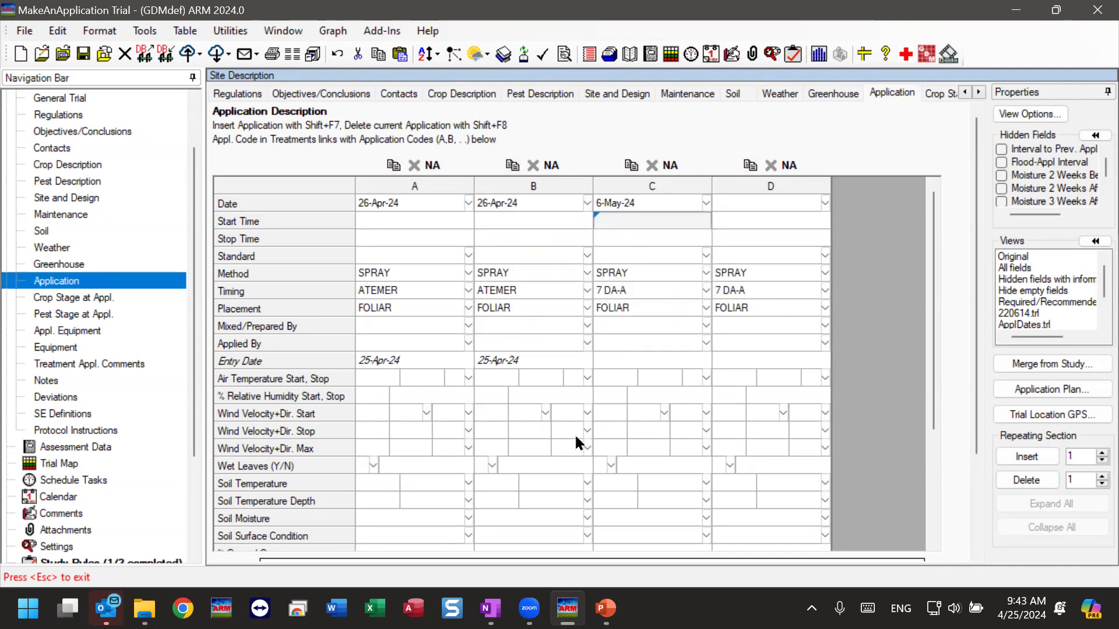
Step: Enter 6-May-24 as the date of application D in the application description
left_click(764, 210)
left_click(825, 203)
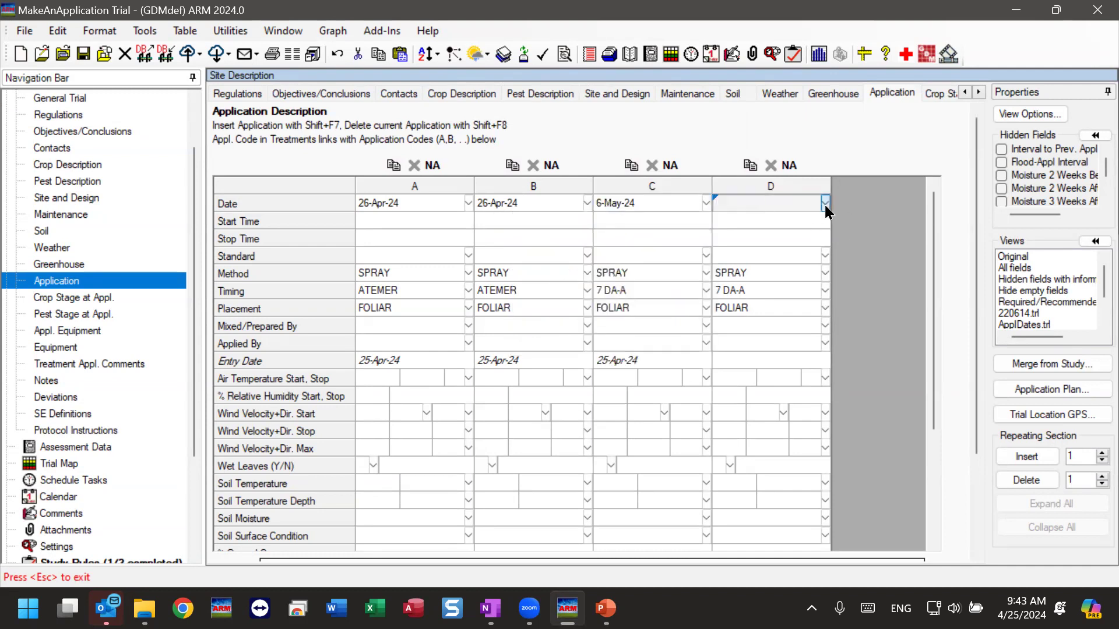
left_click(818, 229)
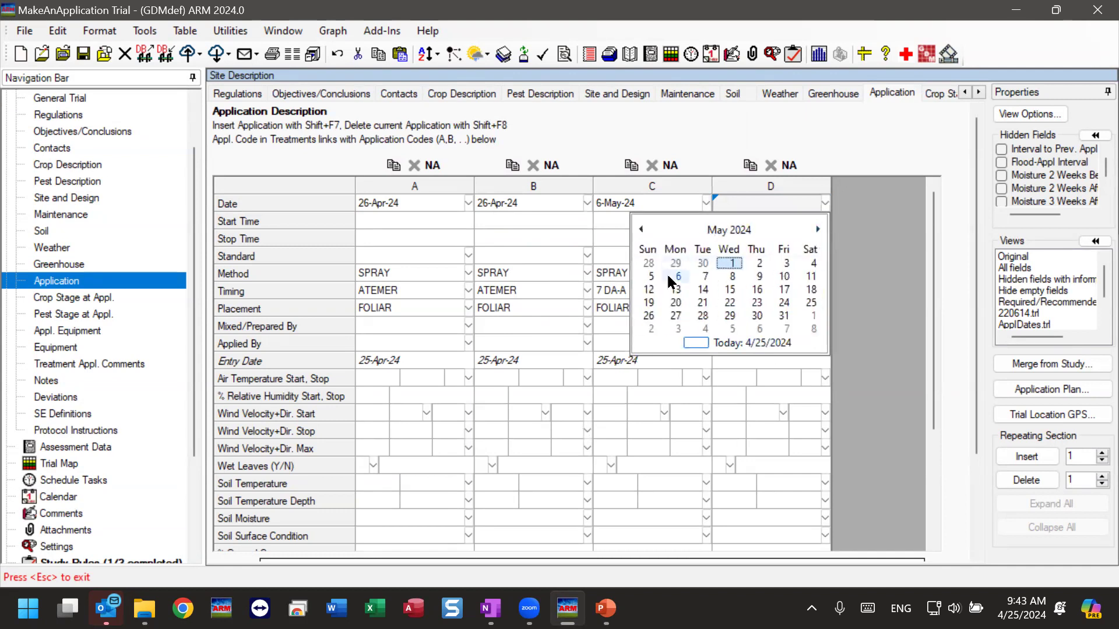
left_click(677, 276)
left_click(645, 224)
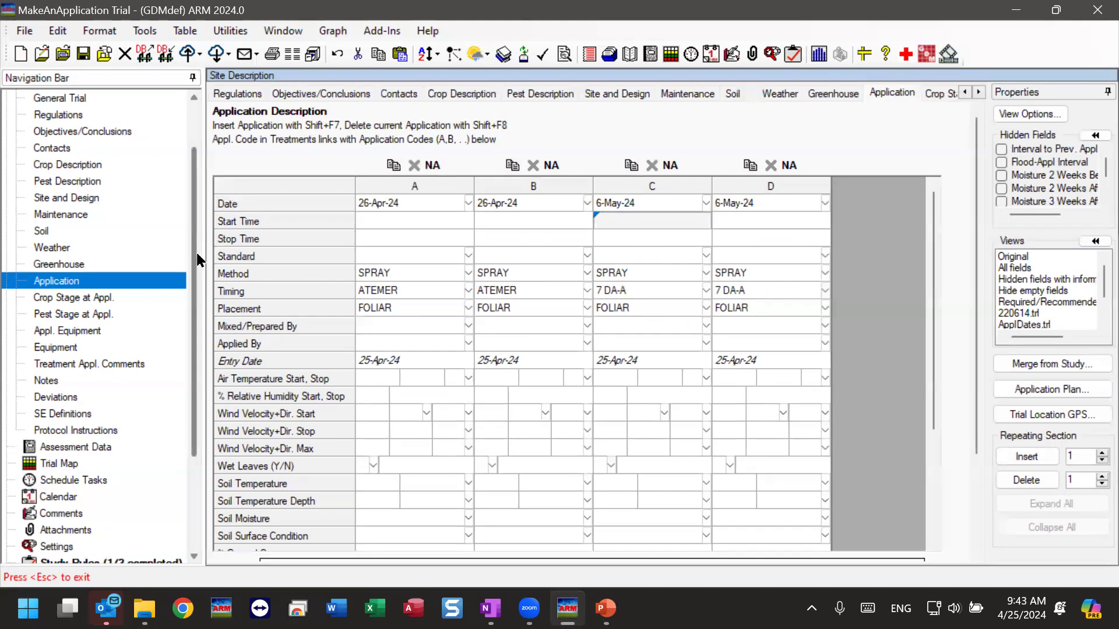
Step: Check the planned date of Assessment A2 in the scheduled tasks and in the trial calendar for April - May 2024
left_click(49, 480)
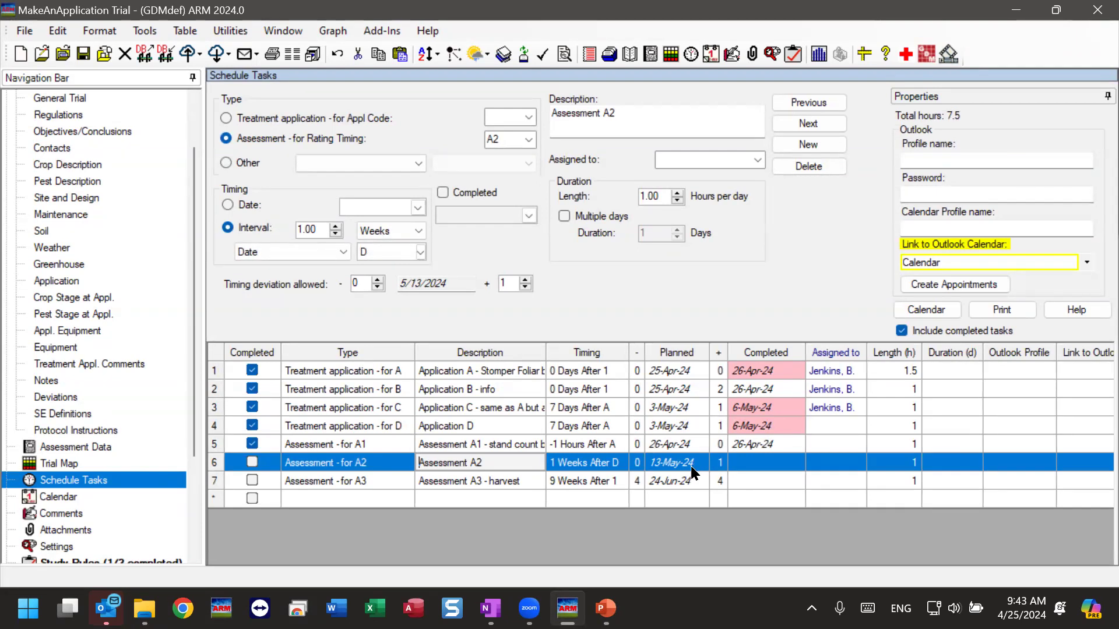
left_click(61, 498)
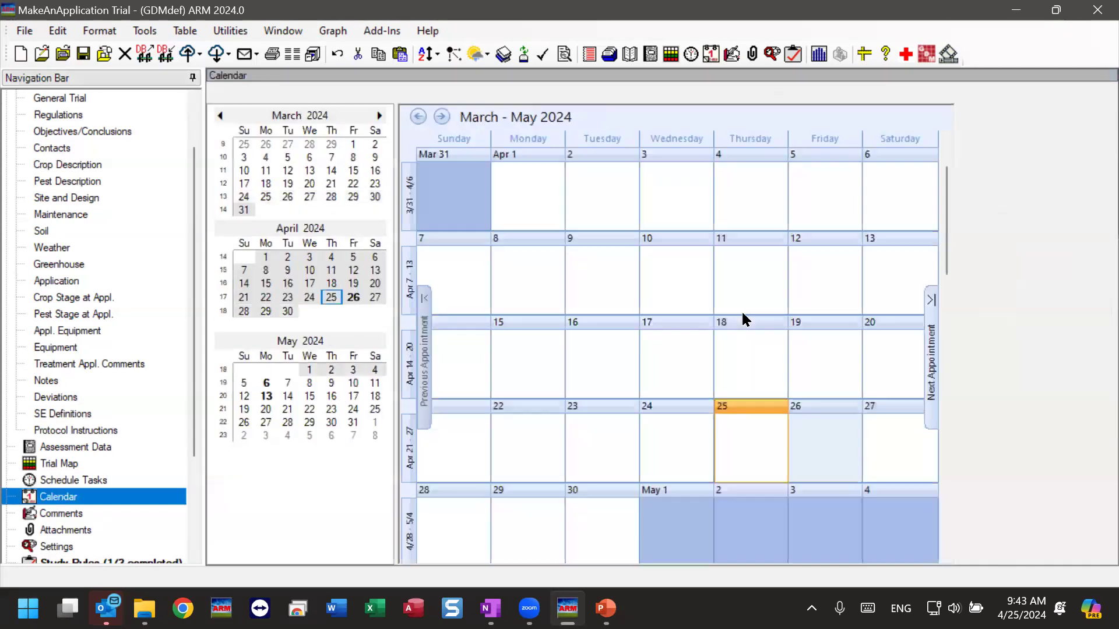
left_click(441, 117)
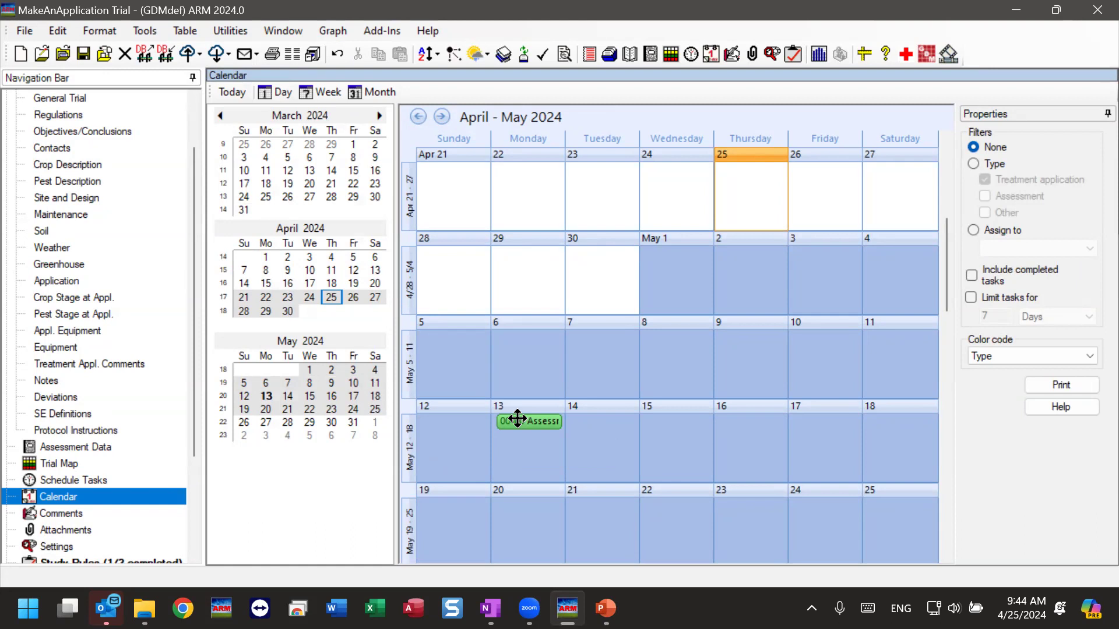
left_click(90, 483)
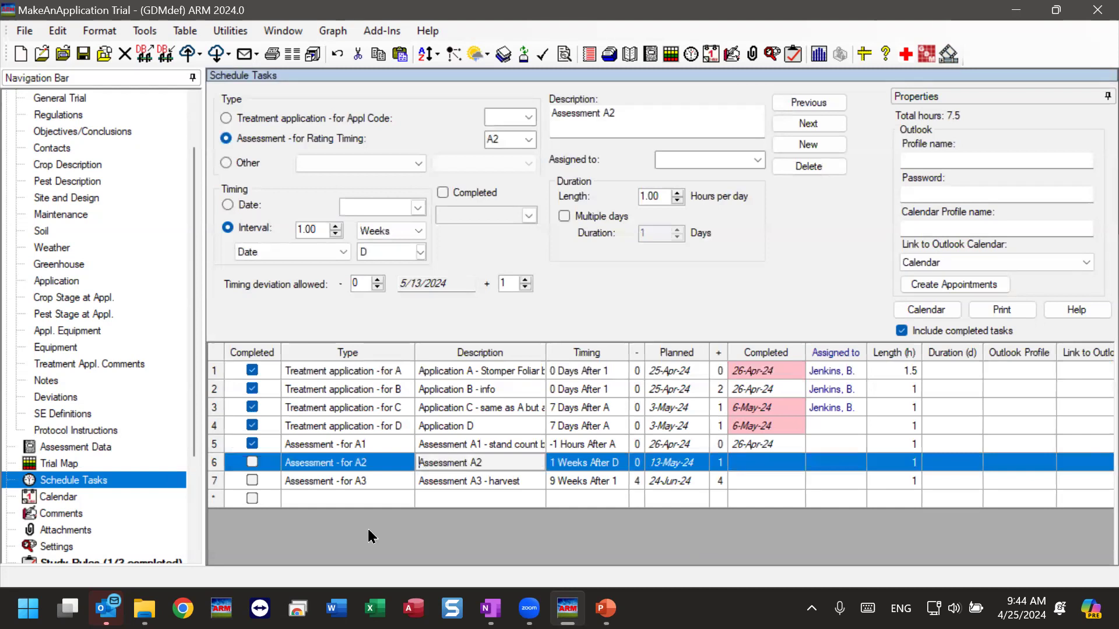
left_click_drag(197, 433, 200, 475)
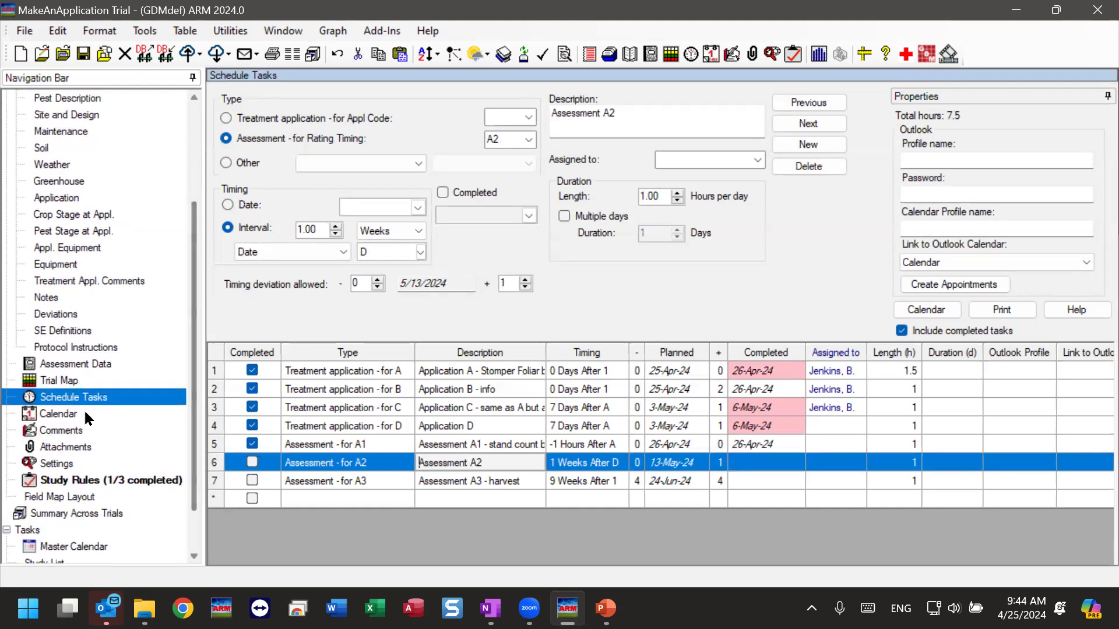
left_click(56, 415)
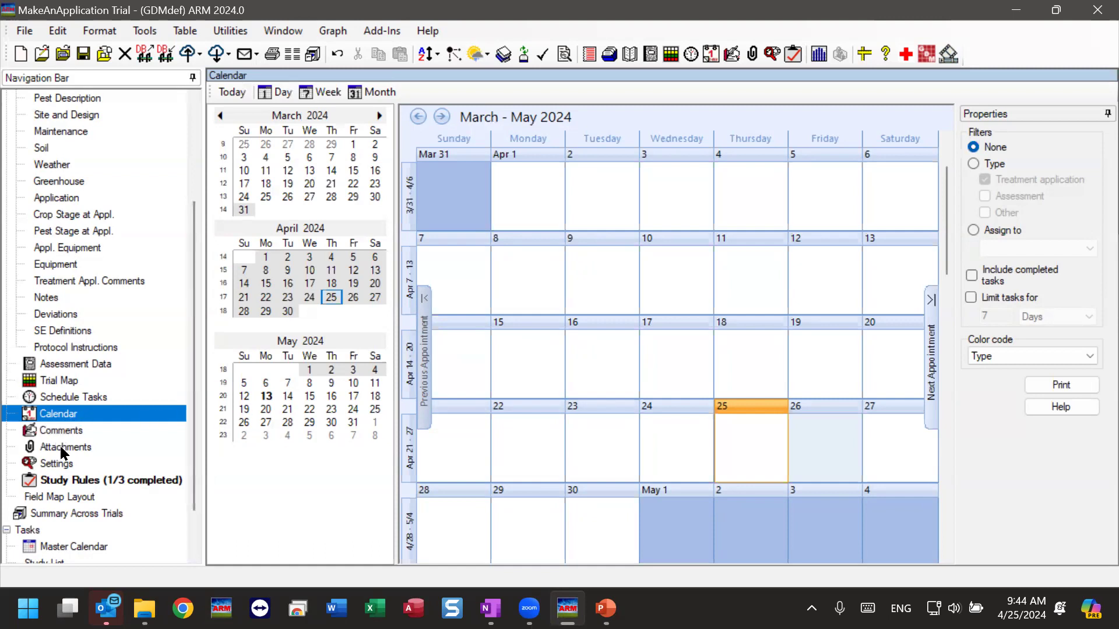
left_click(69, 401)
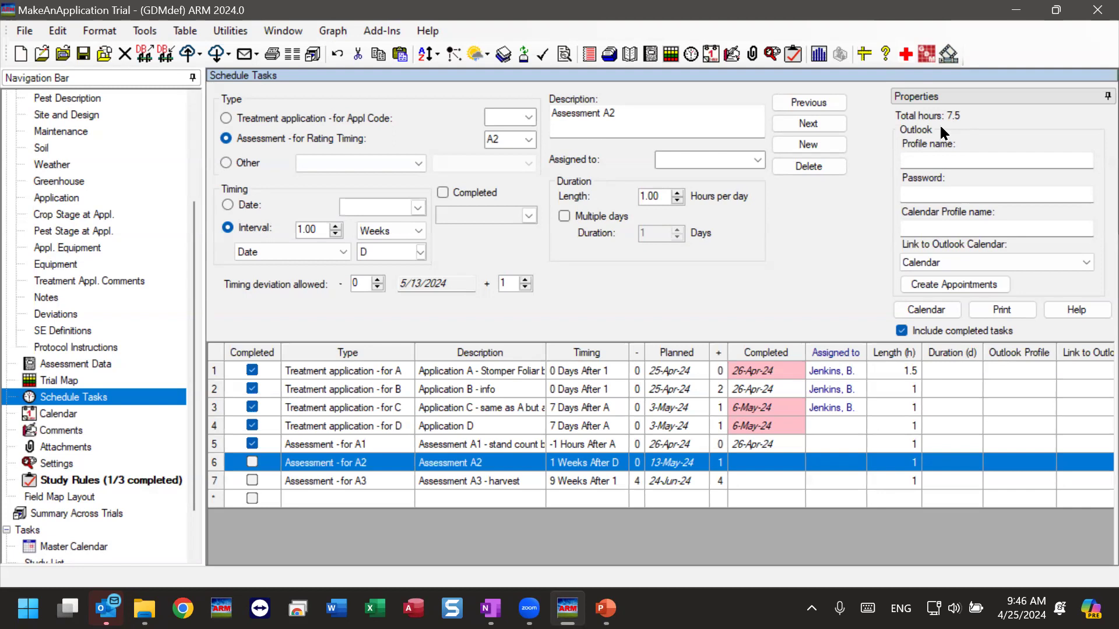
Step: Inspect the Outlook profile name, password and calendar profile name fields of the scheduled tasks
left_click(928, 161)
left_click(999, 196)
left_click(945, 227)
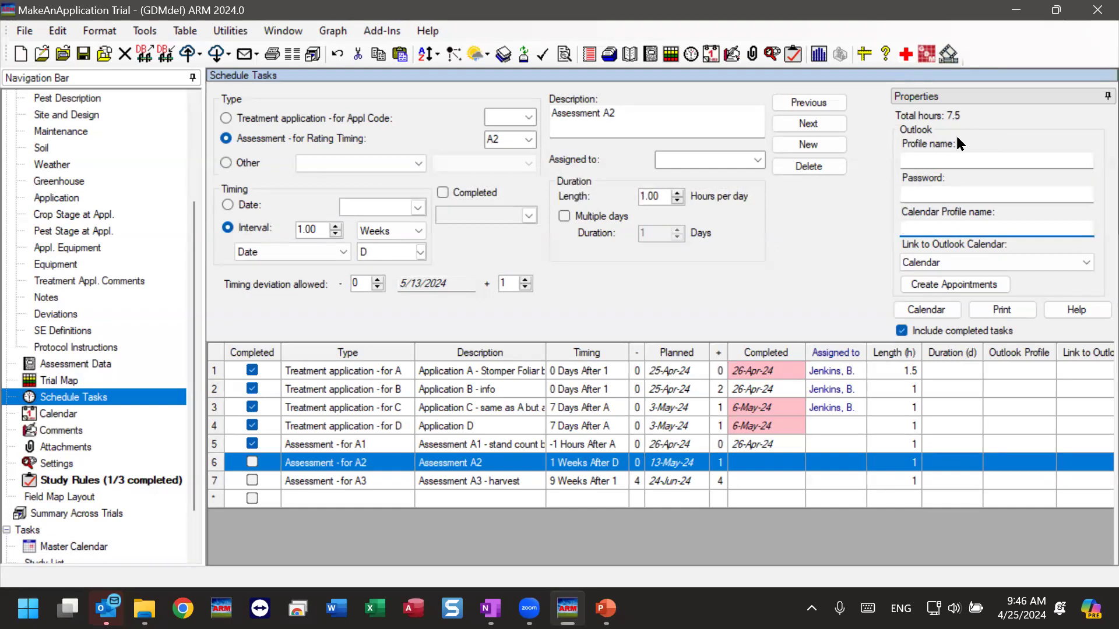
mouse_move(957, 145)
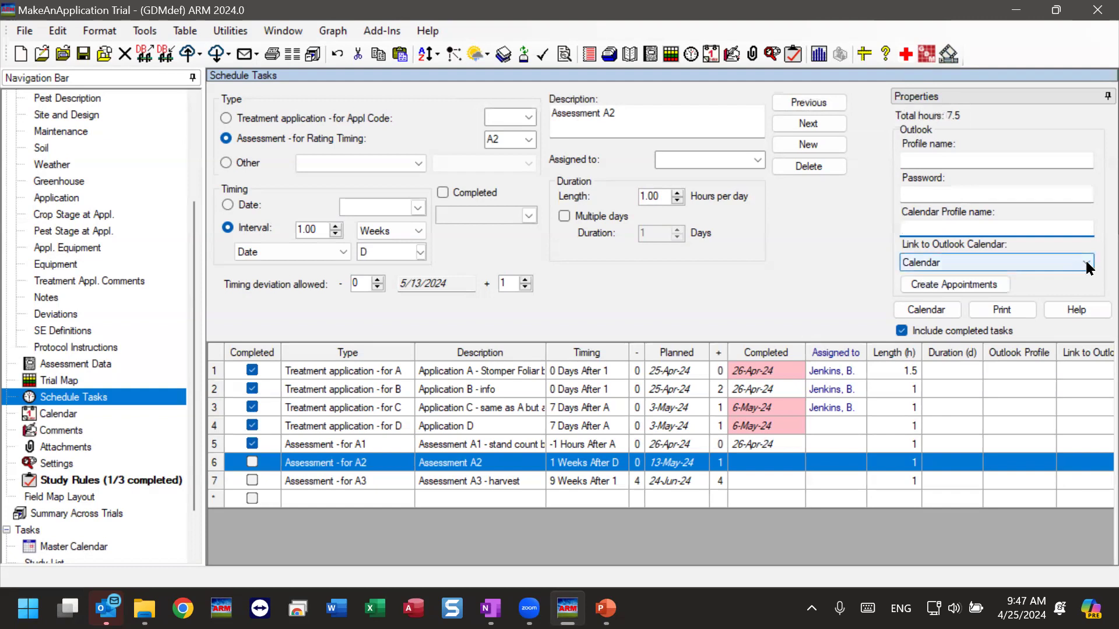
Step: Review the available Outlook calendars and link the scheduled tasks to Another Calendar
left_click(979, 262)
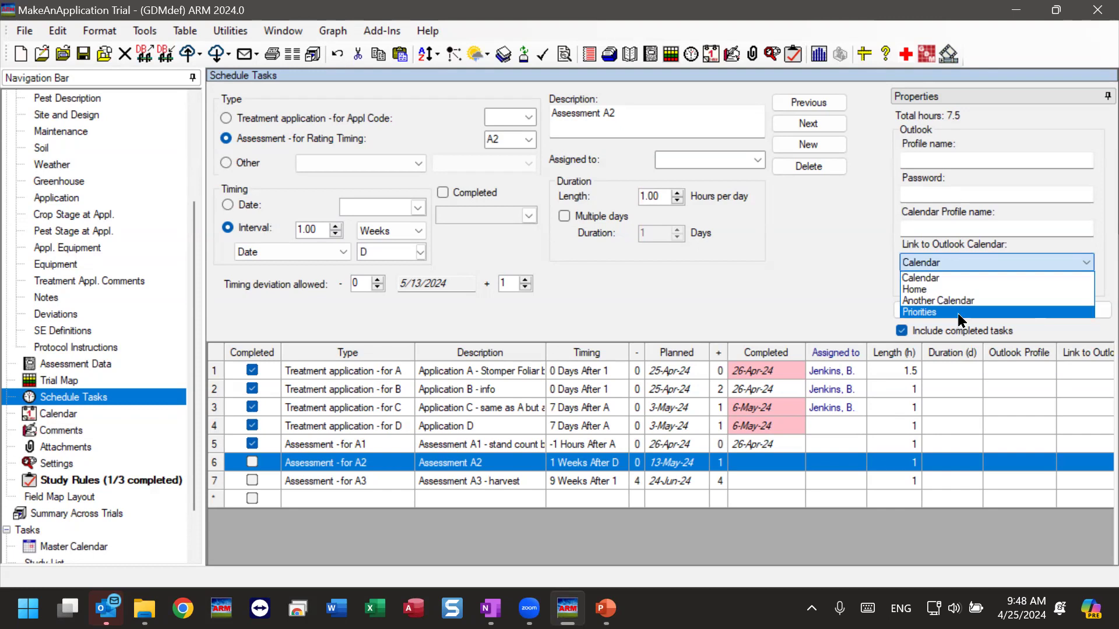
left_click(945, 276)
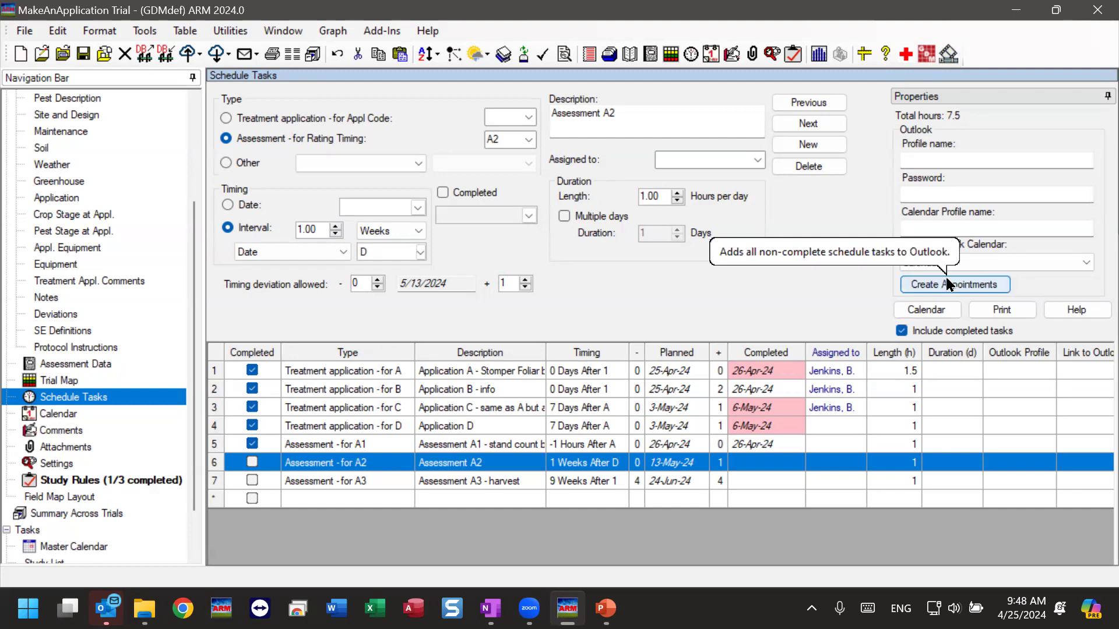
left_click(1084, 262)
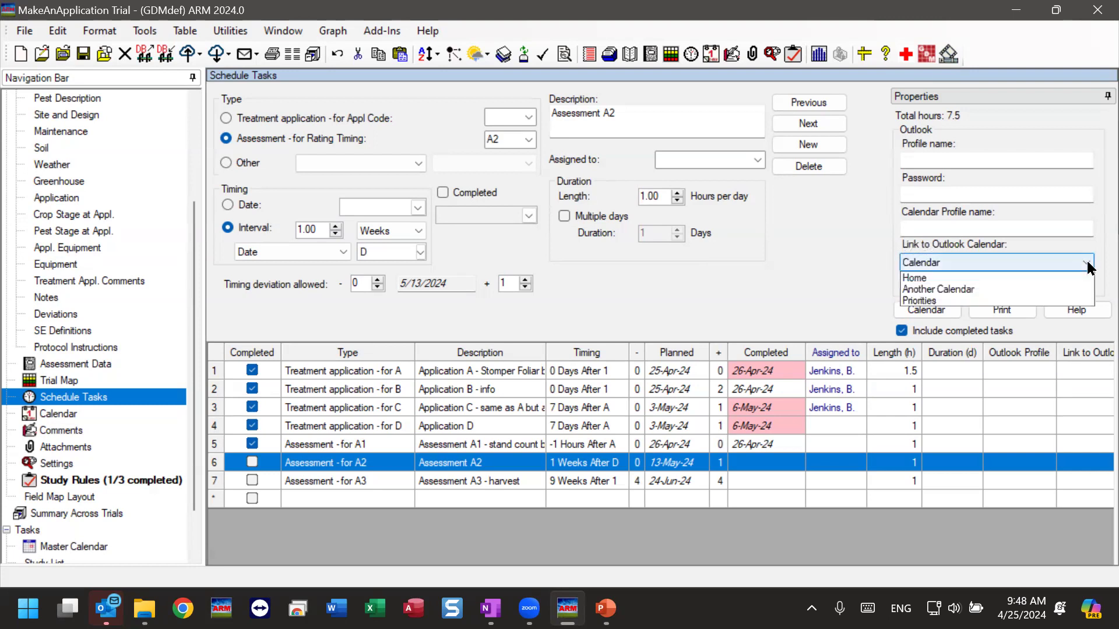
left_click(1086, 263)
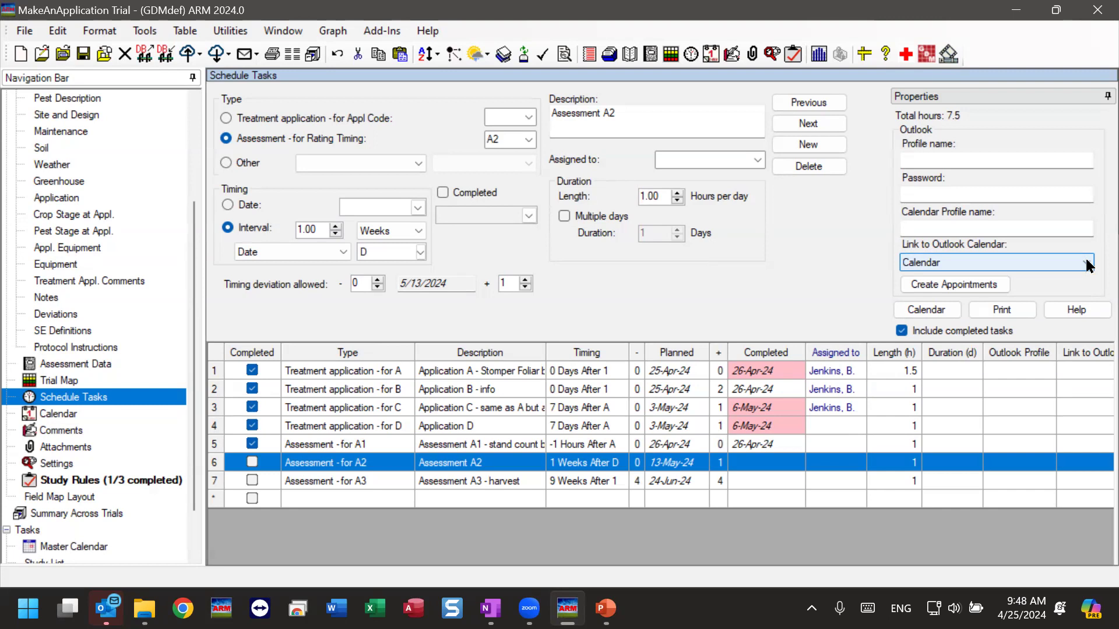
left_click(1087, 265)
left_click(926, 304)
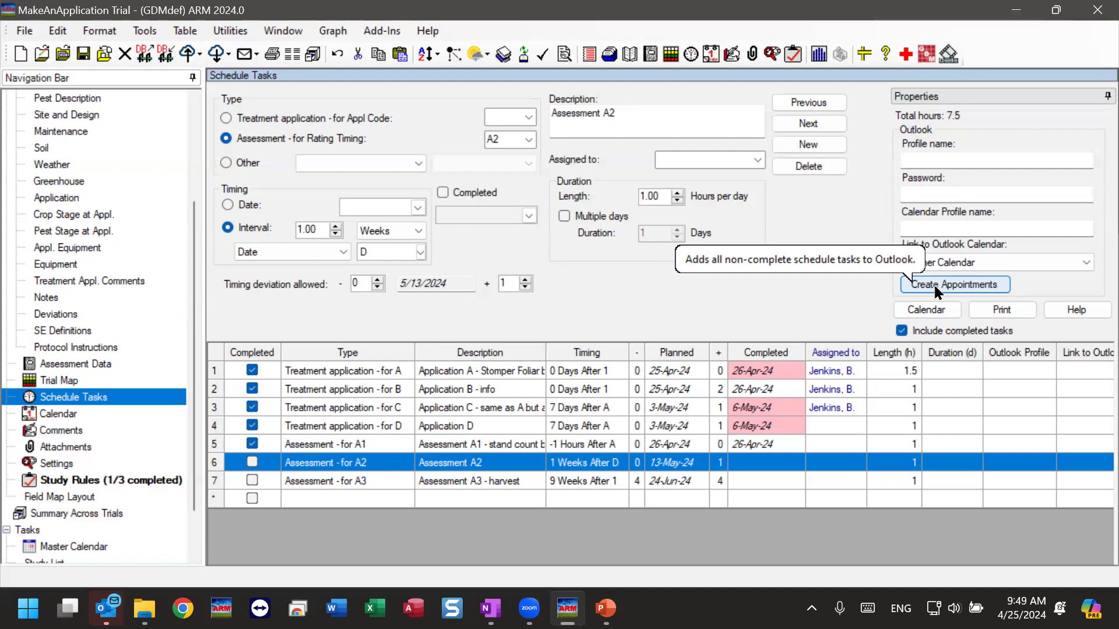
Step: Compare the planned date of Assessment A2 in the trial calendar for April - May 2024 with its scheduled task
left_click(50, 412)
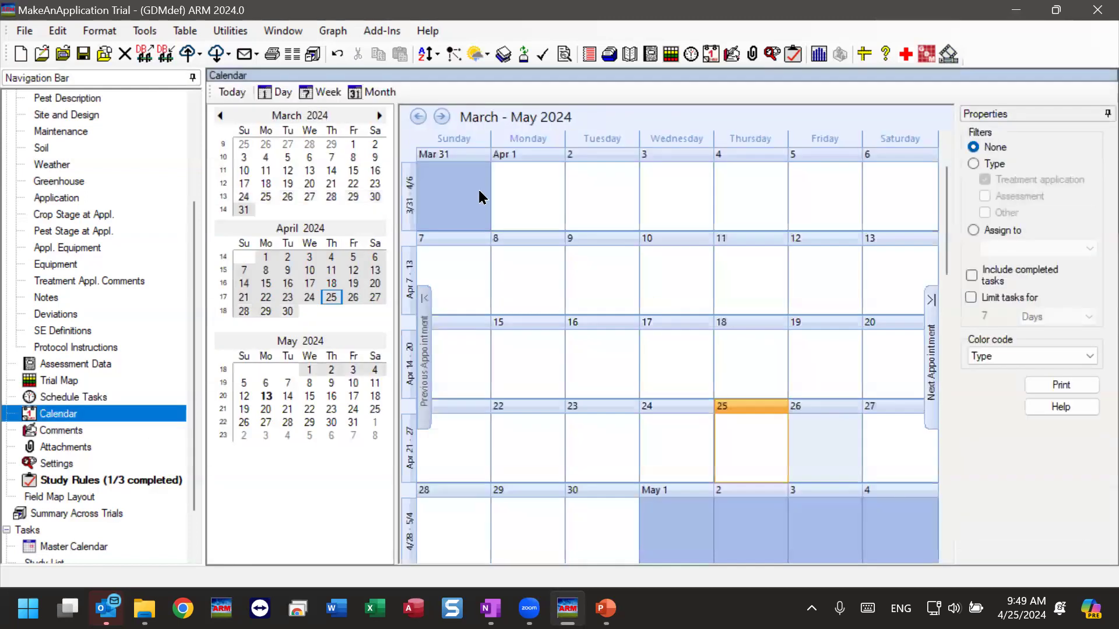
left_click(442, 117)
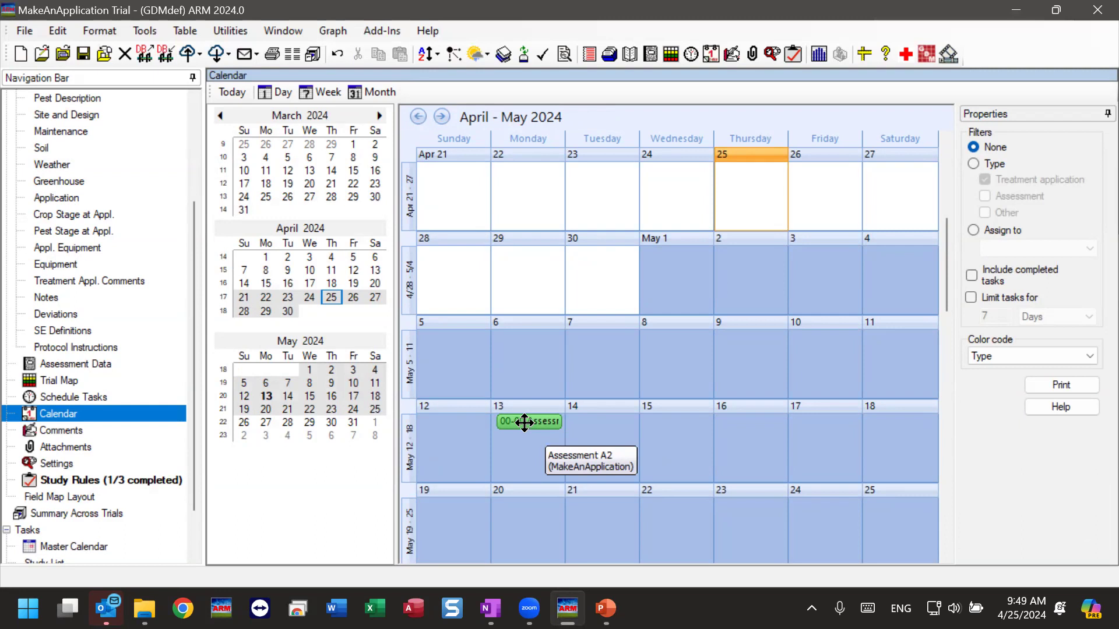
left_click(65, 398)
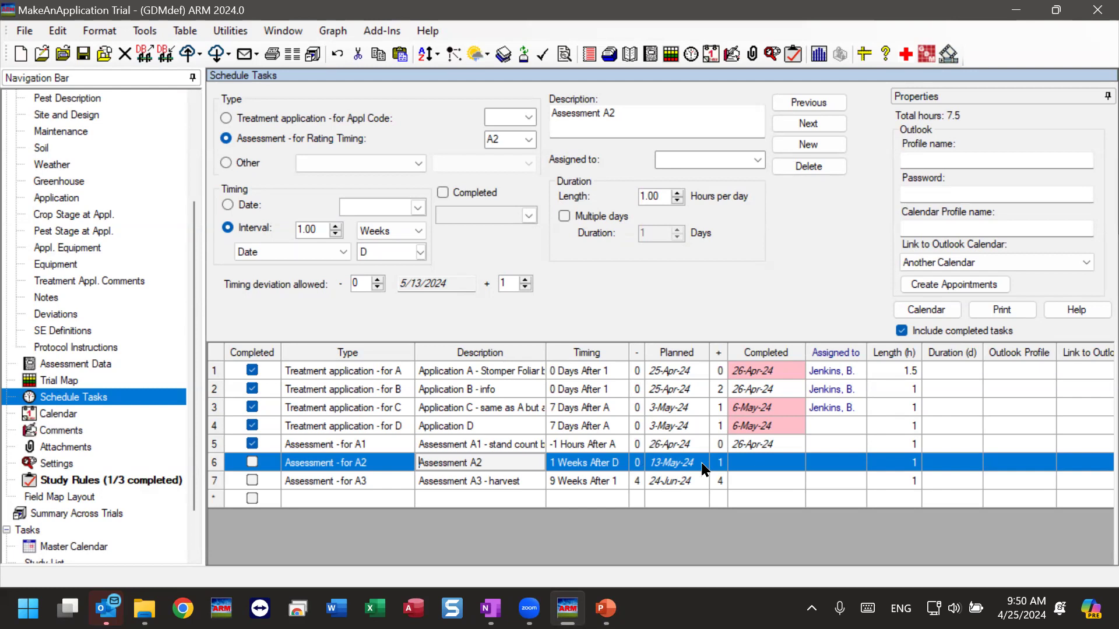
left_click(690, 524)
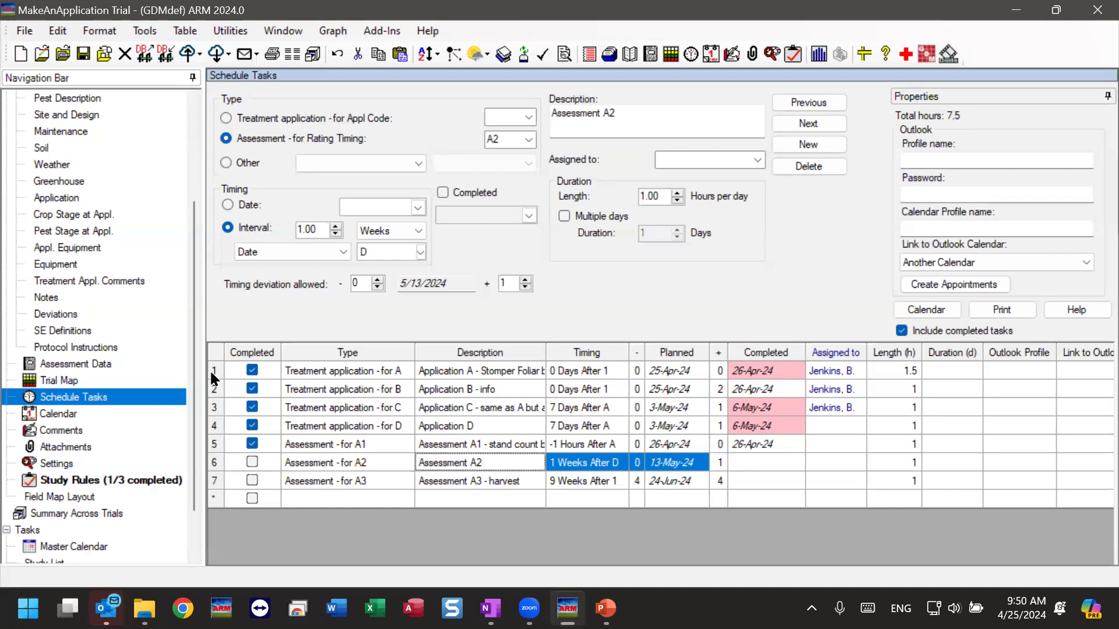
scroll(197, 379, "down", 1)
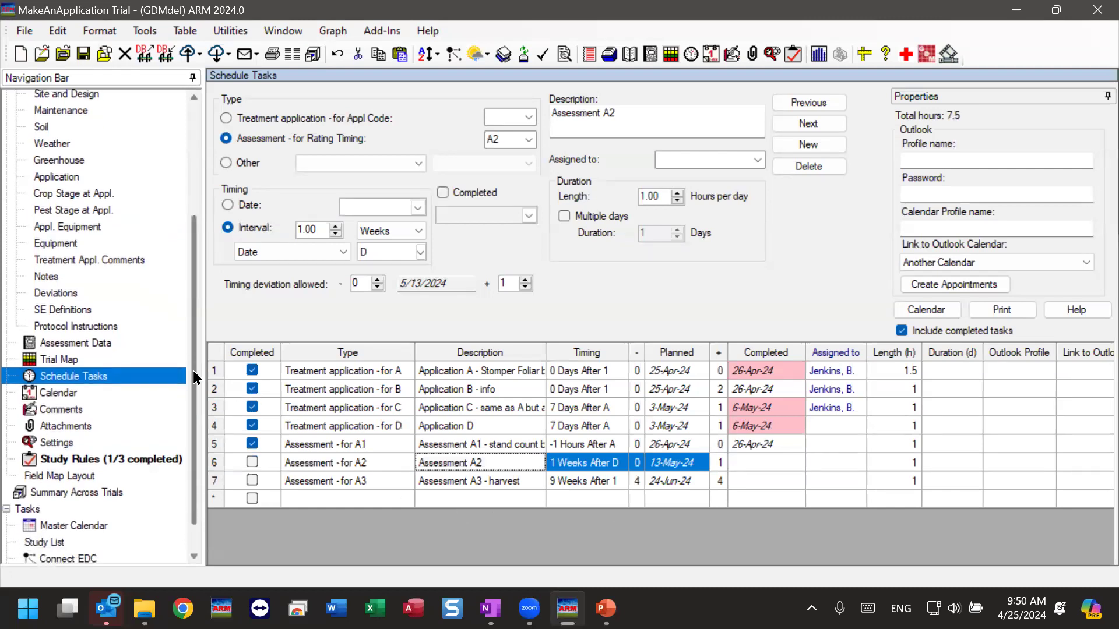
left_click(48, 391)
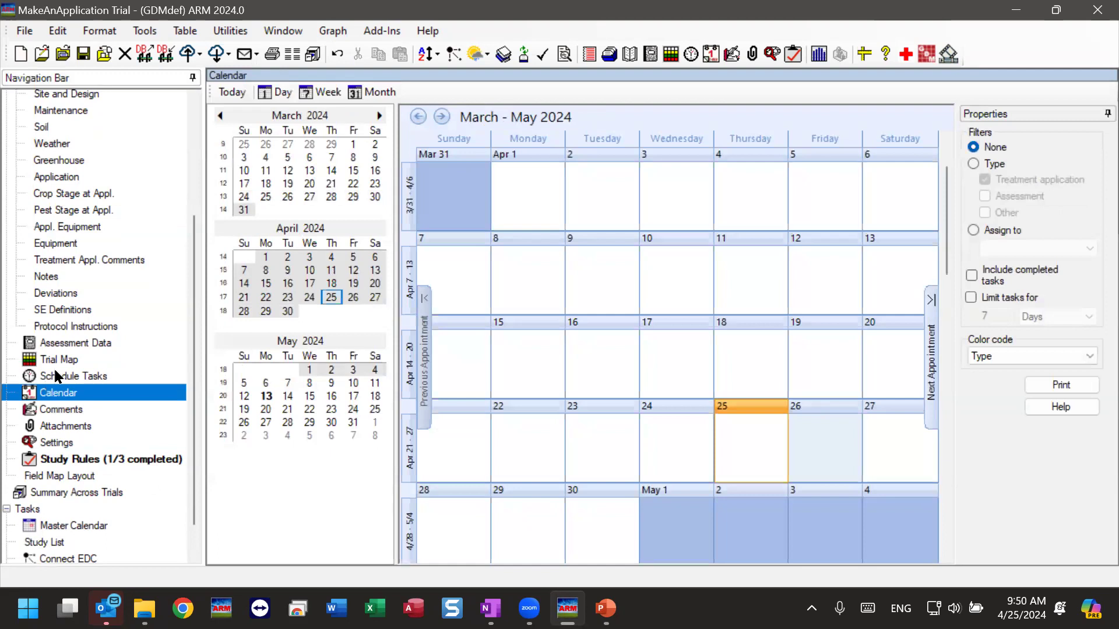
left_click(442, 117)
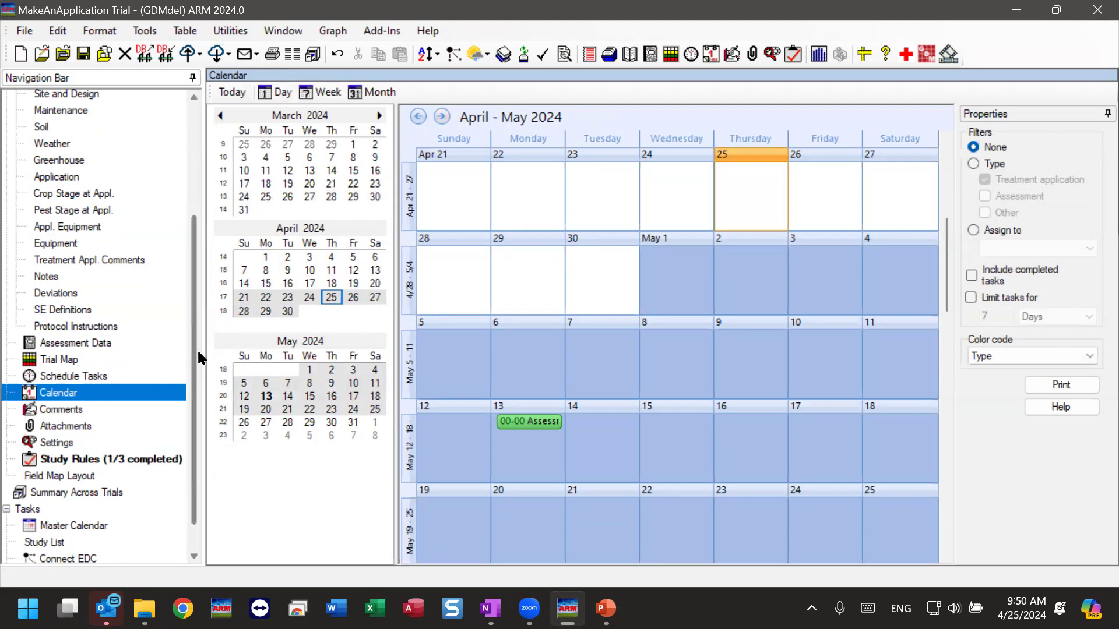
Step: Open the master calendar and browse the tasks of all trials from March through July 2024
scroll(192, 408, "down", 2)
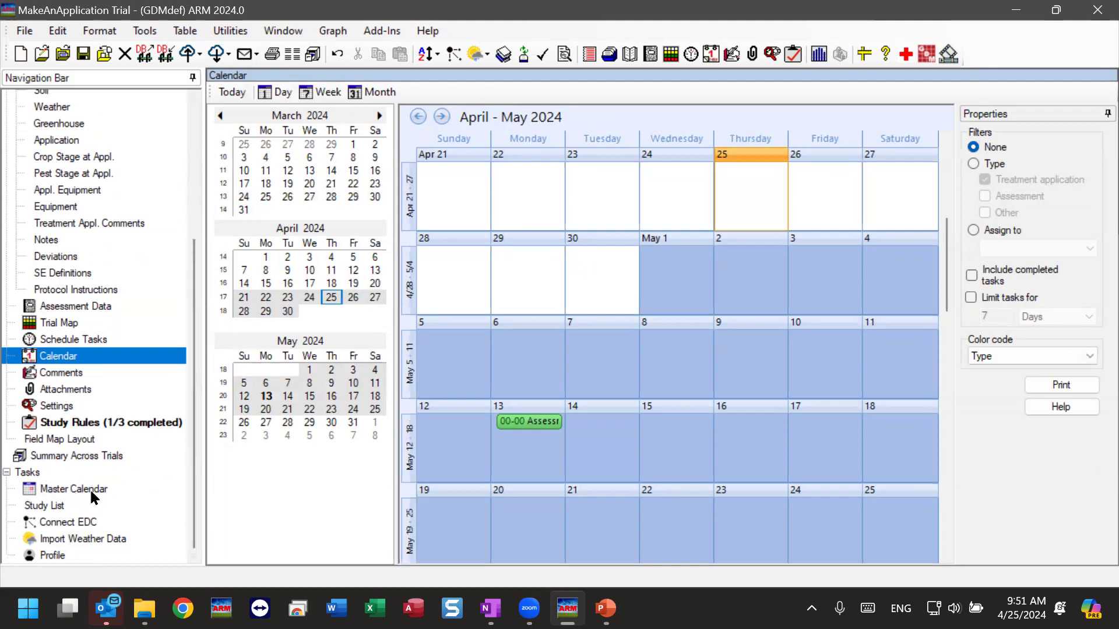
left_click_drag(194, 483, 190, 241)
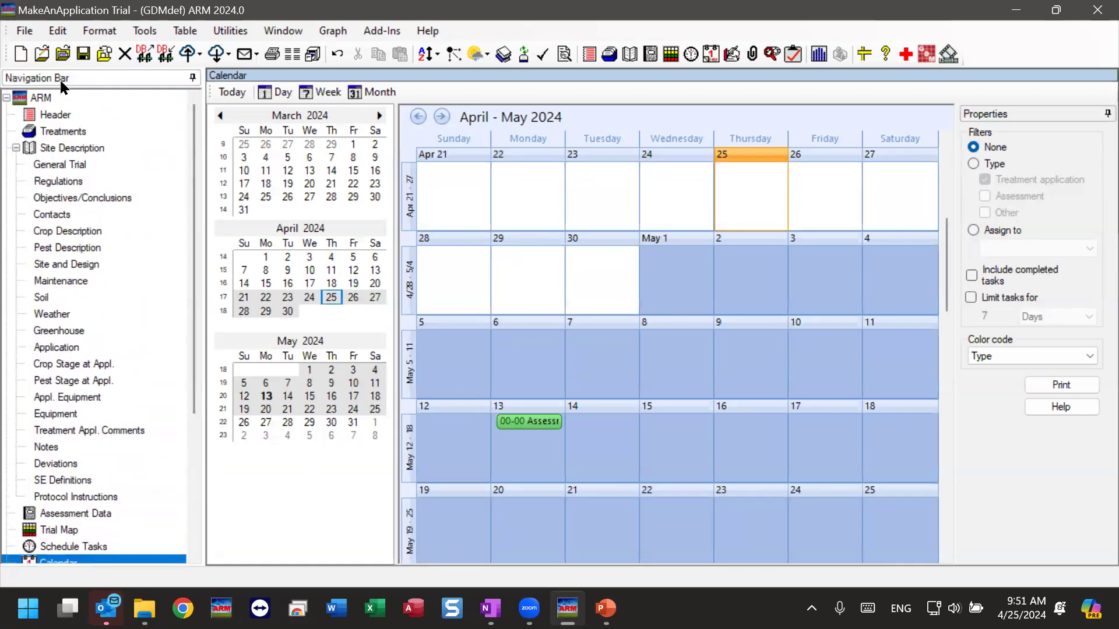
left_click_drag(187, 173, 198, 375)
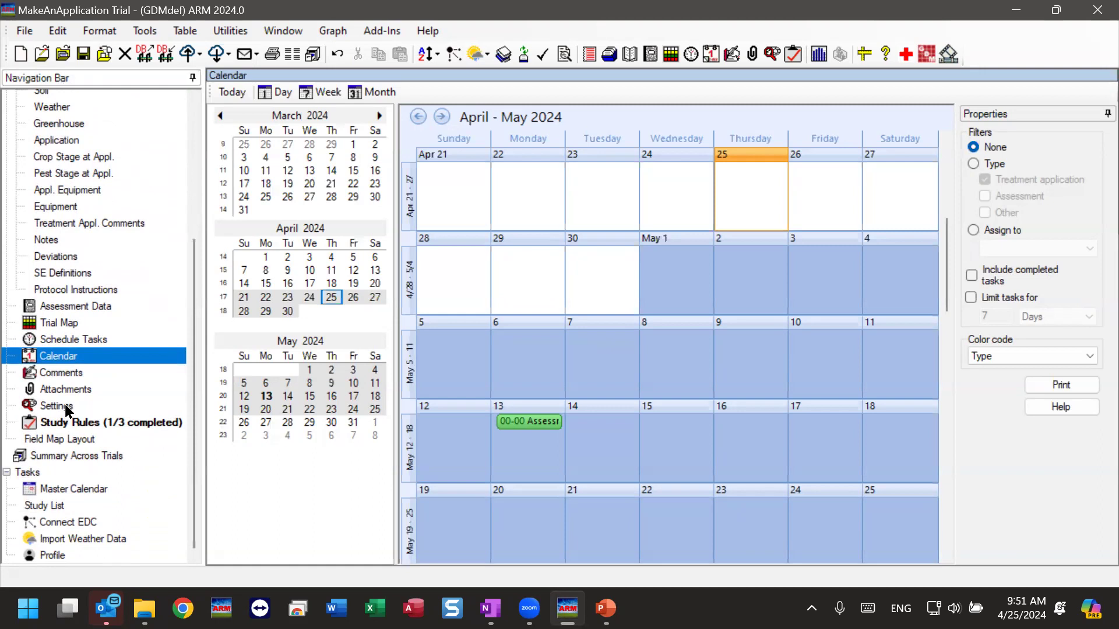
left_click(44, 494)
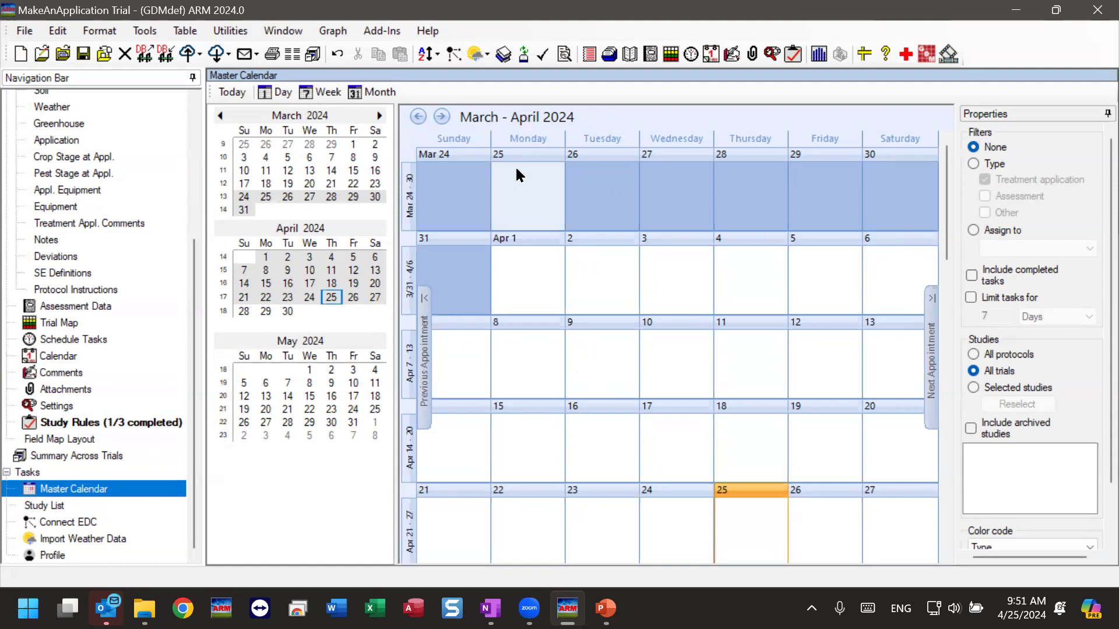
left_click(443, 118)
left_click(443, 119)
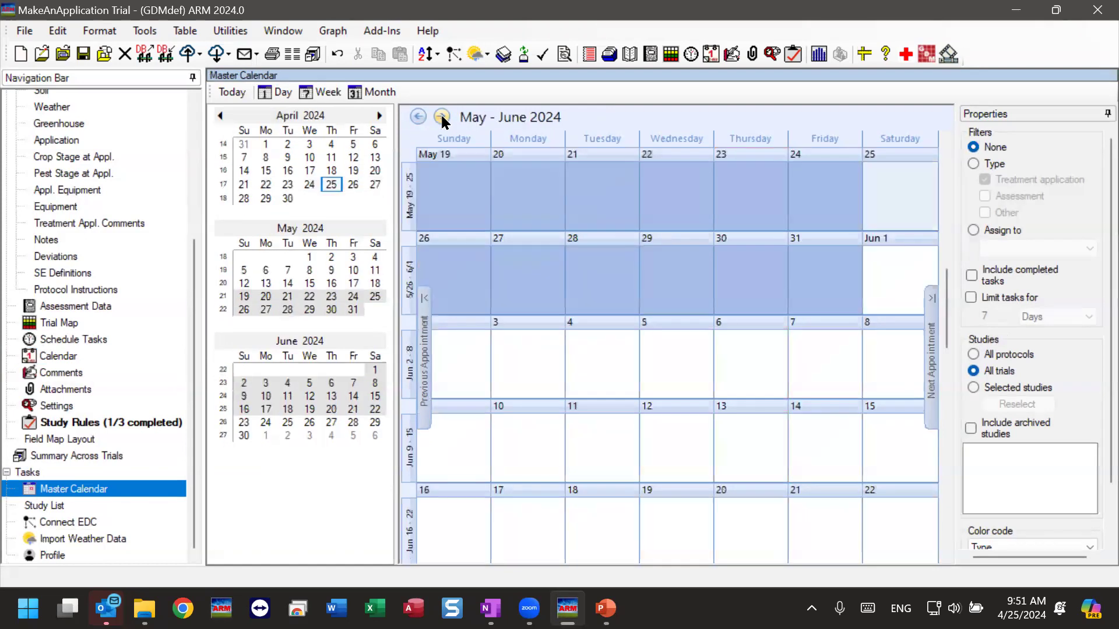
left_click(442, 118)
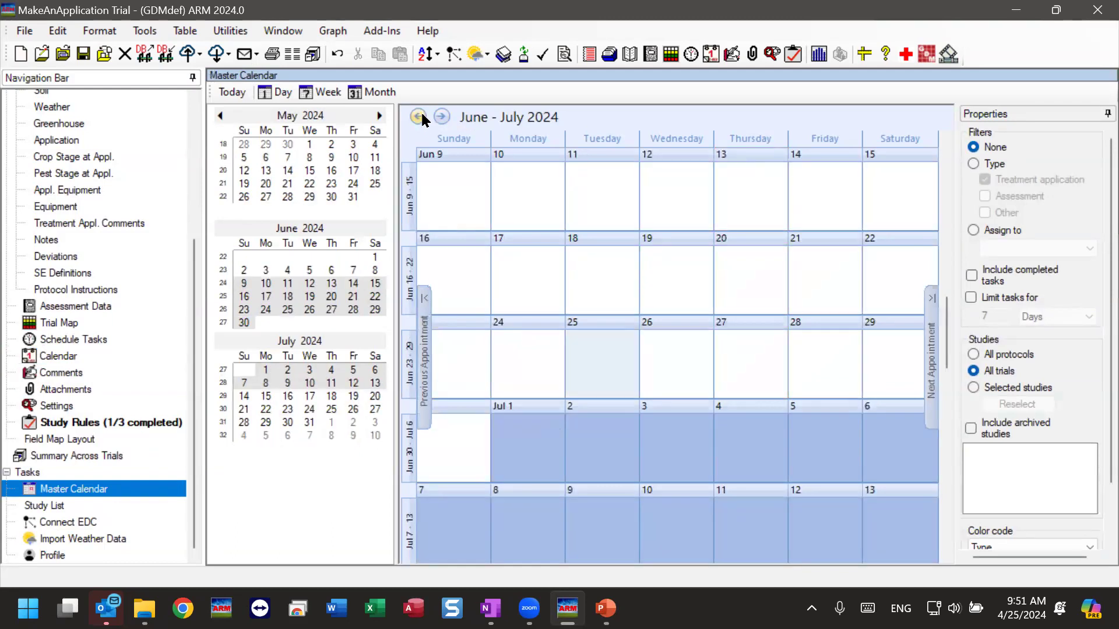
left_click(420, 117)
left_click(419, 117)
left_click(420, 117)
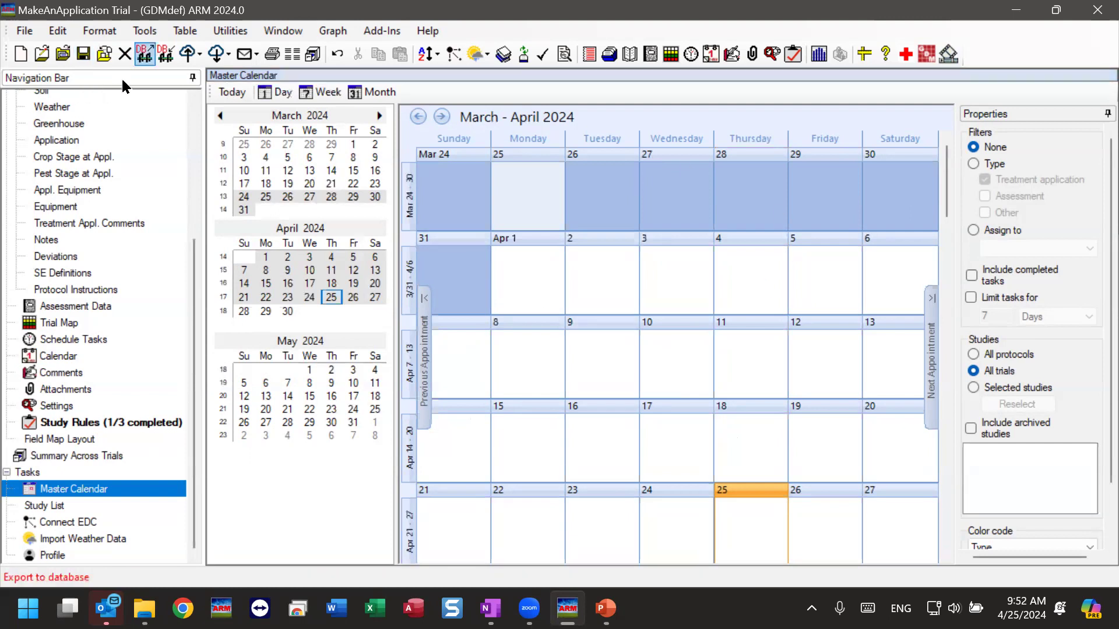
Step: Close the MakeAnApplication trial and show April - May 2024 in the master calendar
left_click(124, 53)
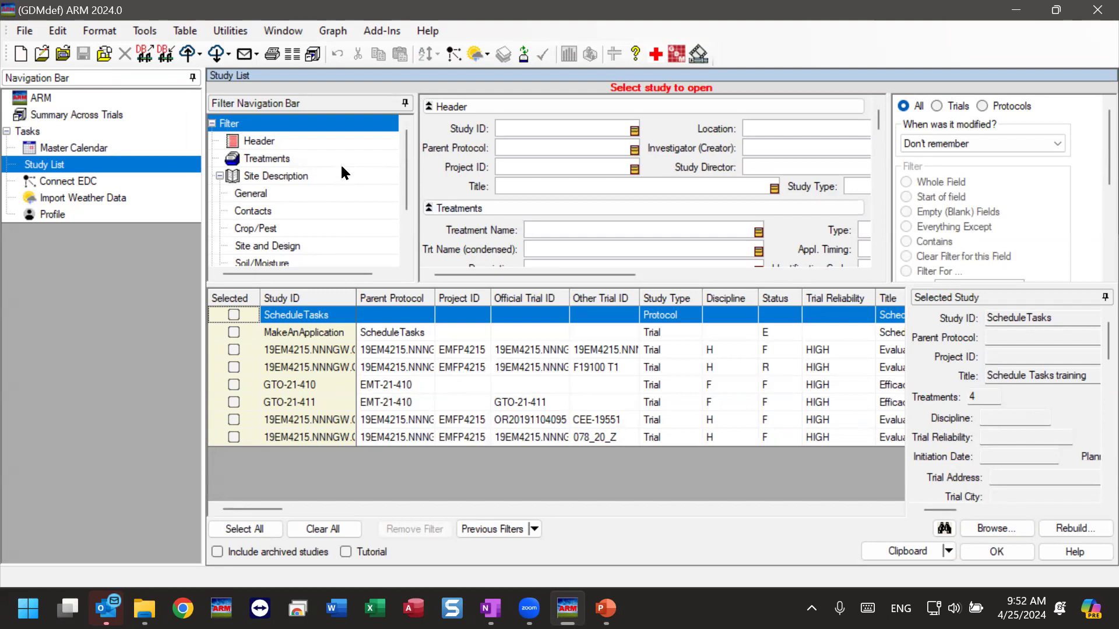
left_click(49, 150)
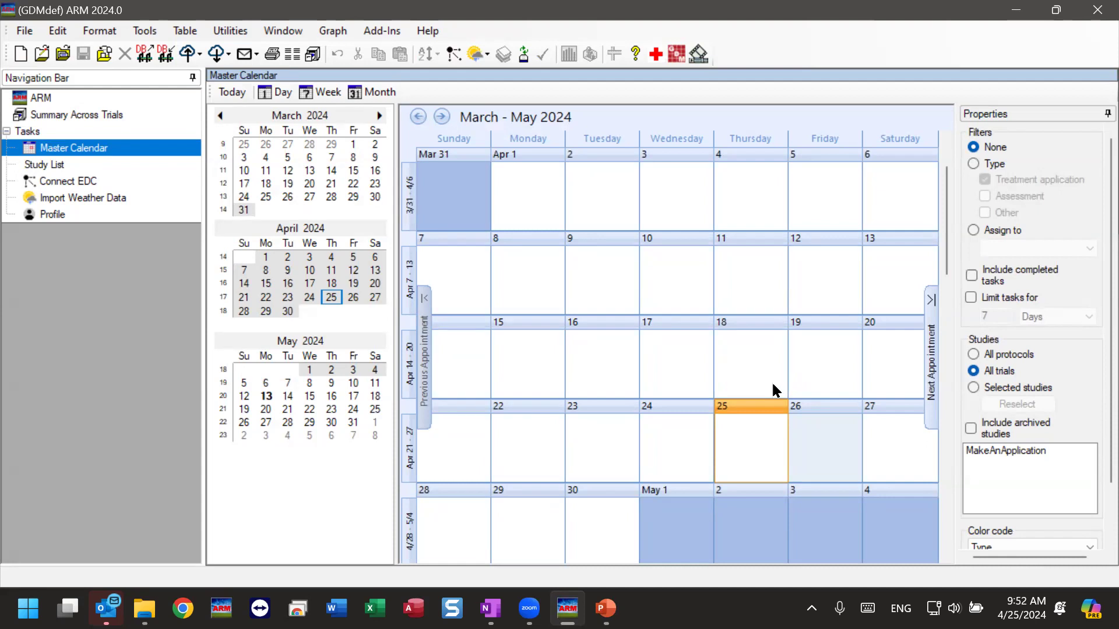
left_click(443, 118)
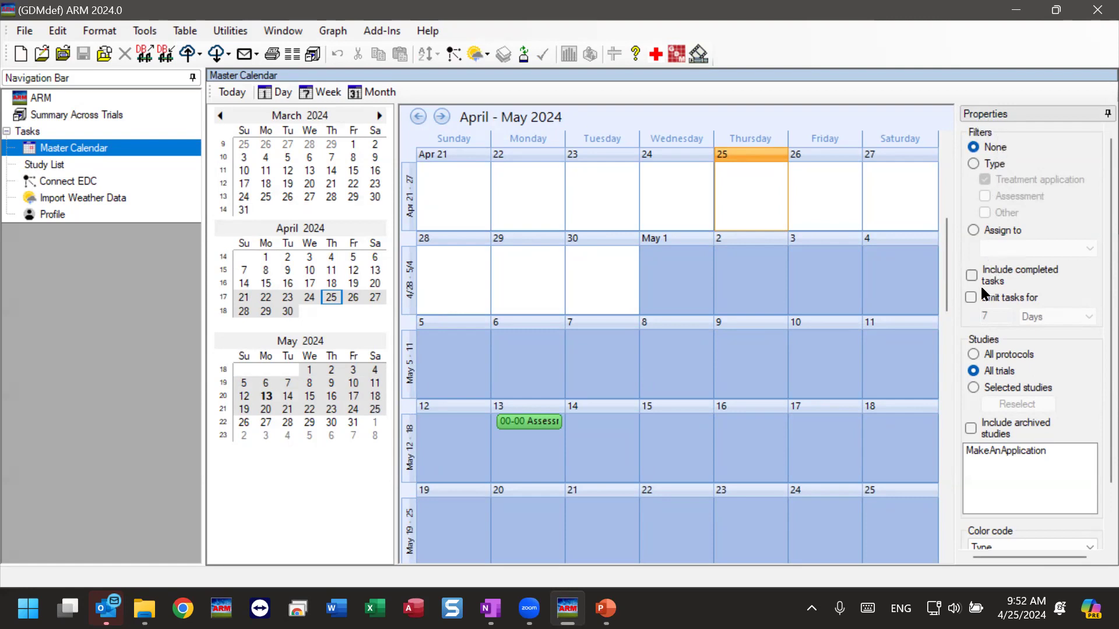
Step: Filter the master calendar by type to include only Assessment tasks
mouse_move(984, 290)
left_click(972, 165)
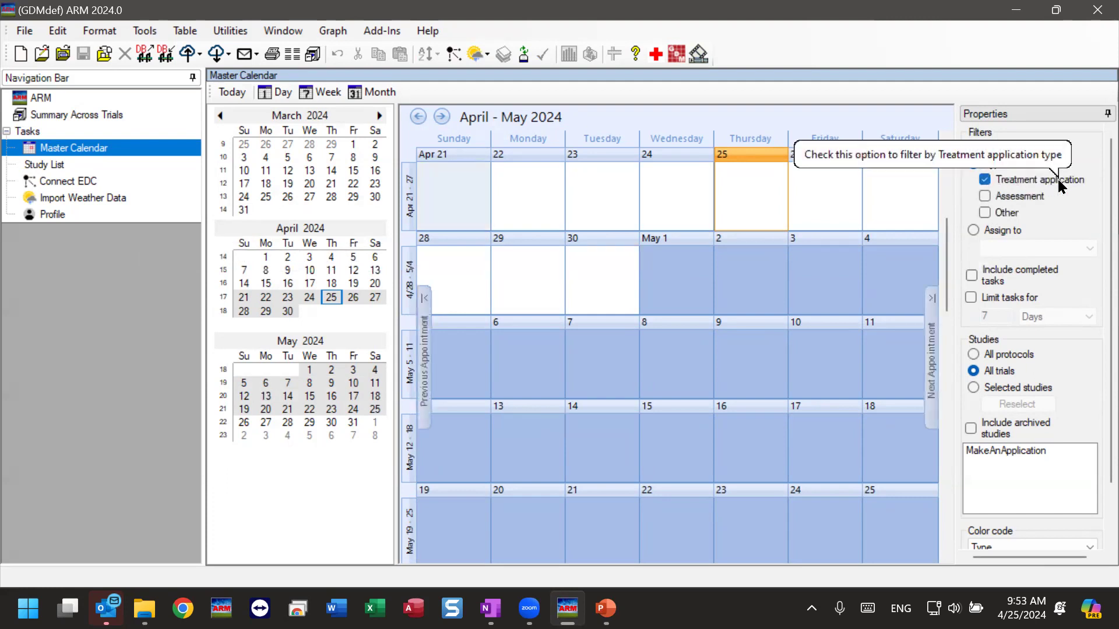
left_click(1011, 196)
left_click(1009, 179)
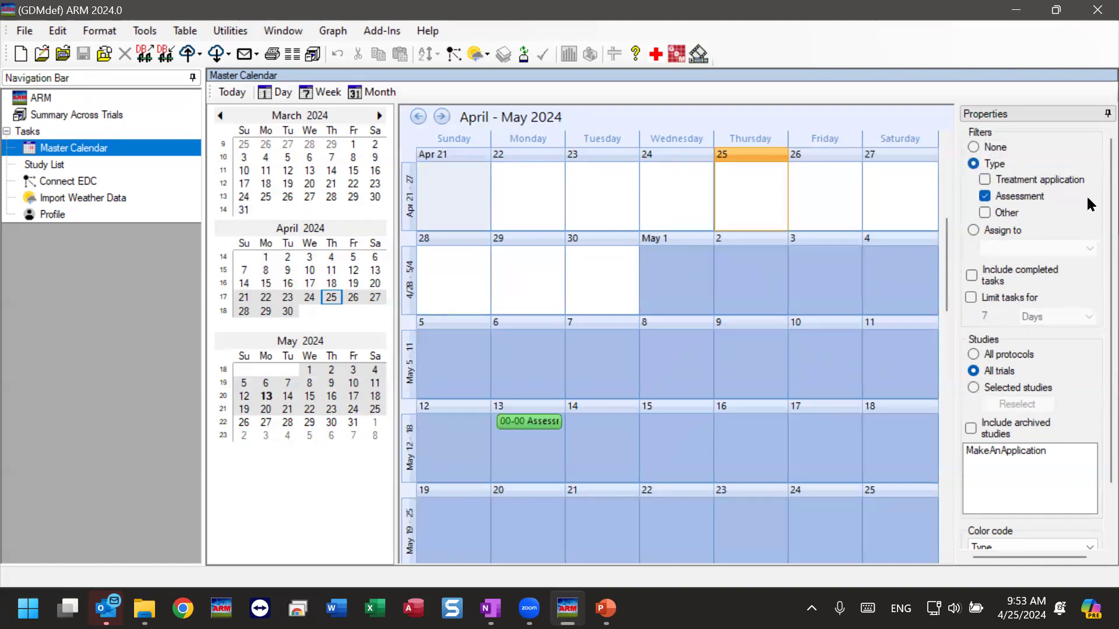
Step: Filter the master calendar by assignment to the listed staff member
left_click(971, 233)
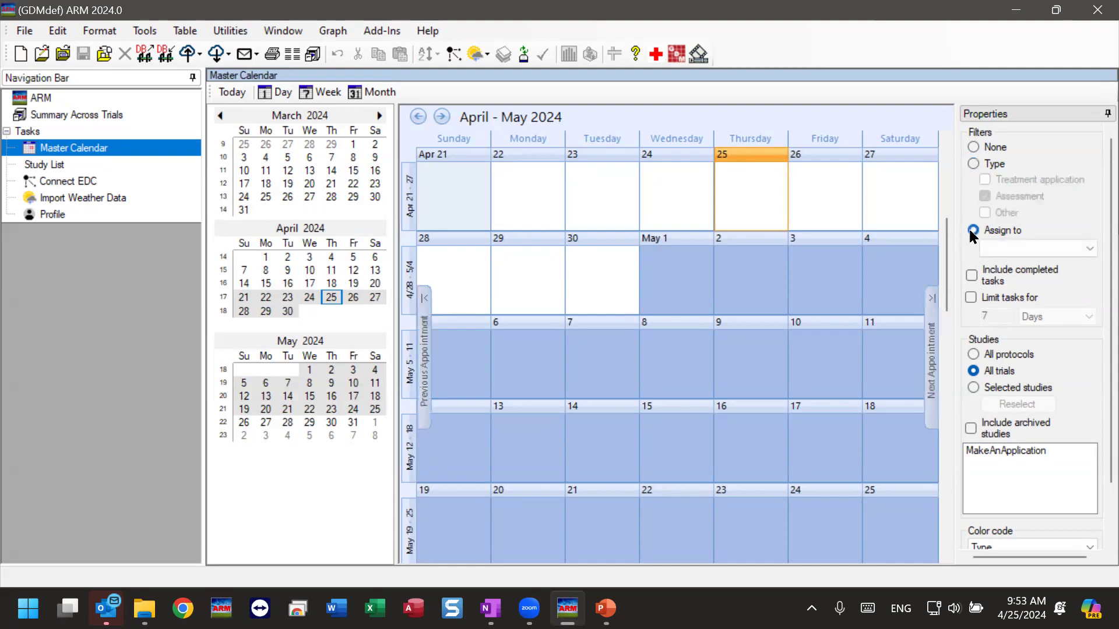
left_click(1015, 251)
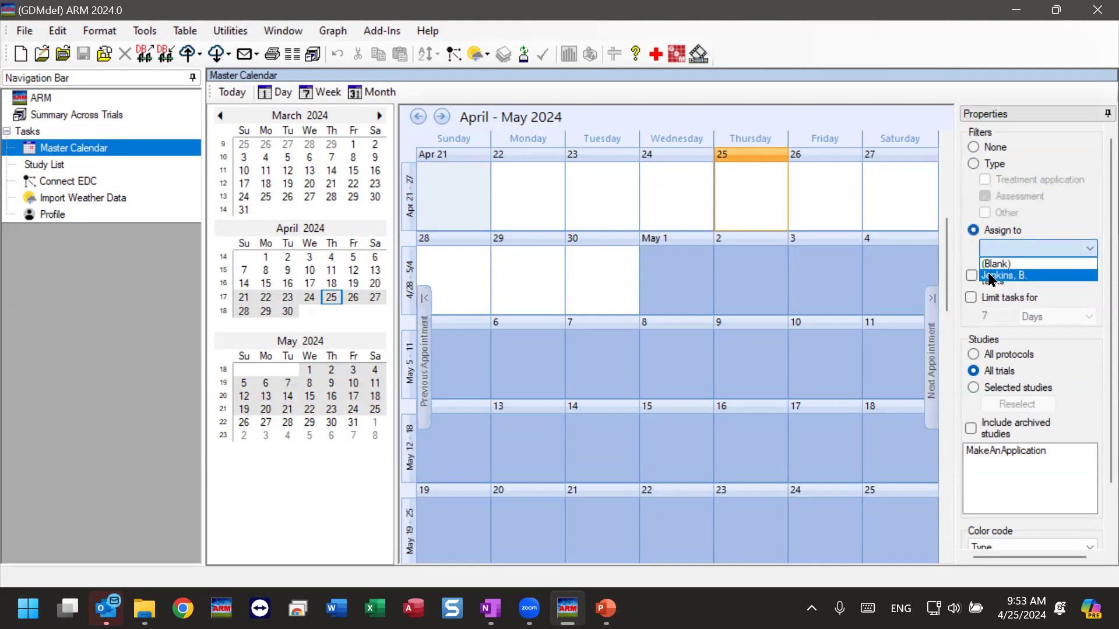
left_click(1014, 276)
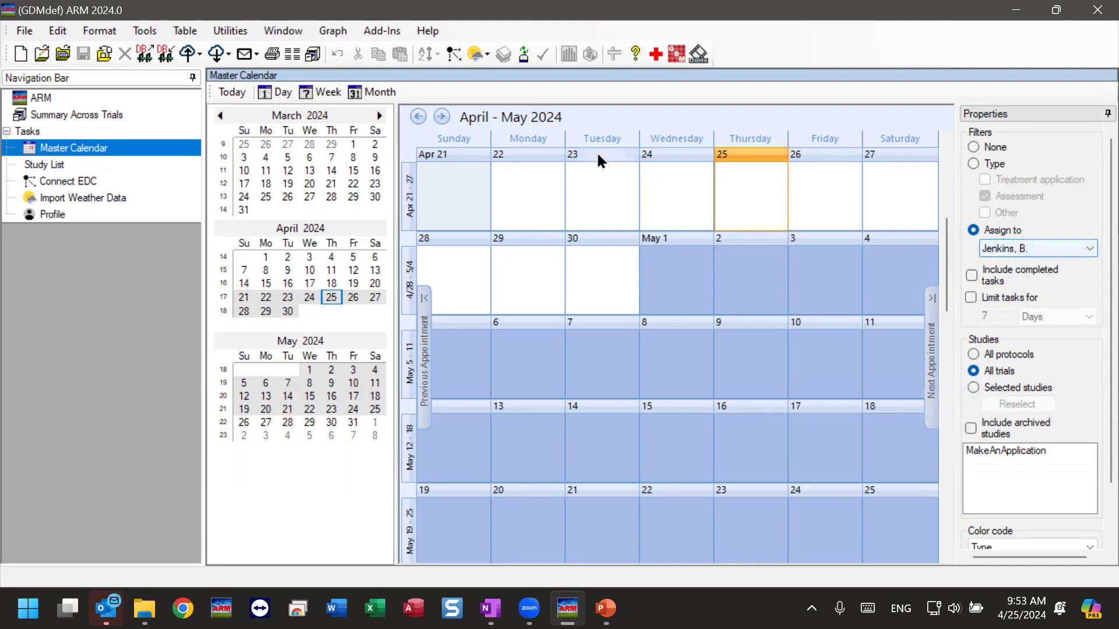
Step: Look through the master calendar from April through August 2024 for tasks assigned to the staff member
left_click(441, 118)
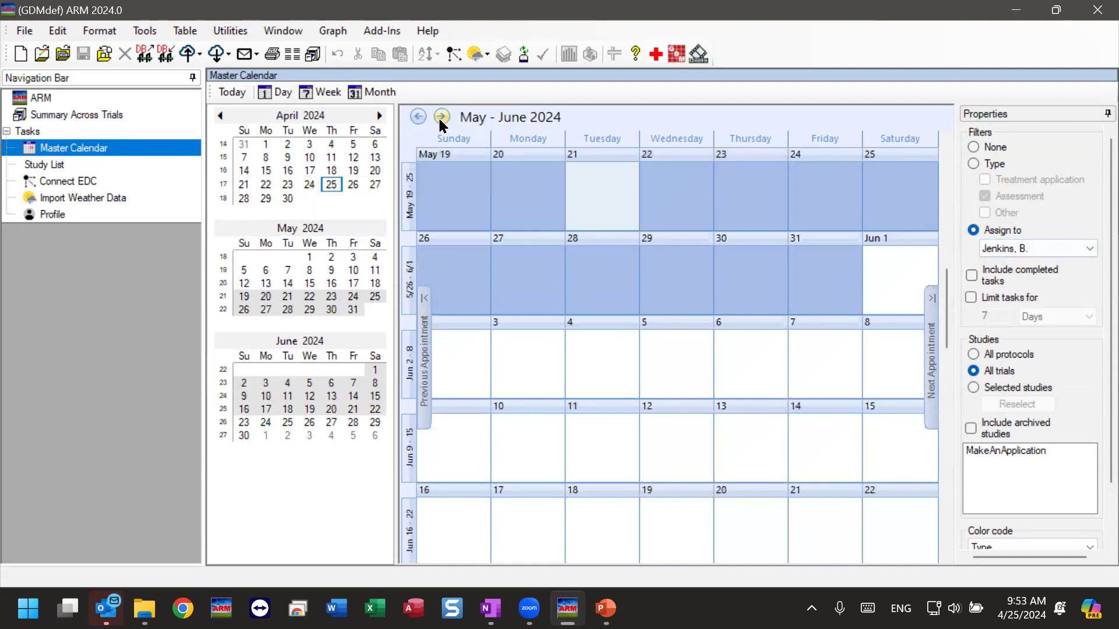
left_click(441, 118)
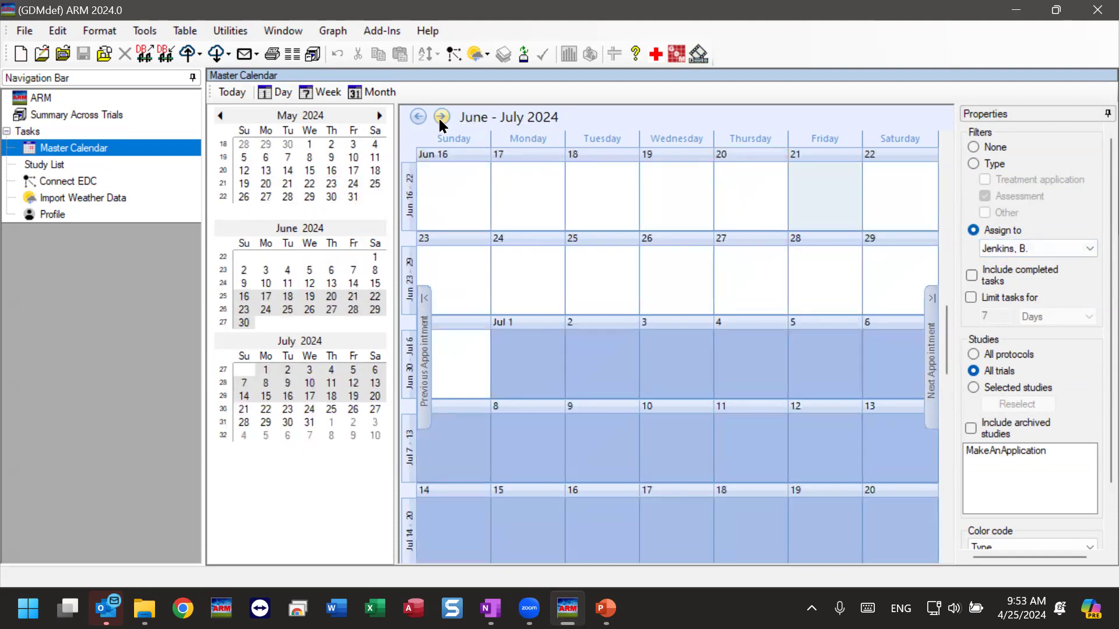
left_click(440, 118)
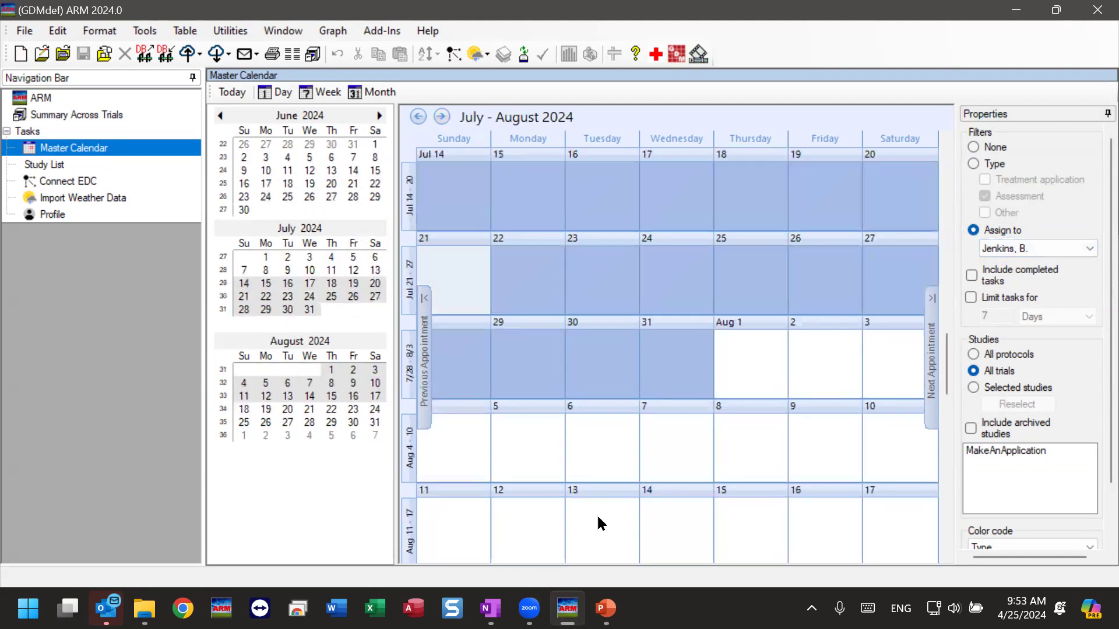
left_click(418, 119)
left_click(417, 118)
left_click(417, 119)
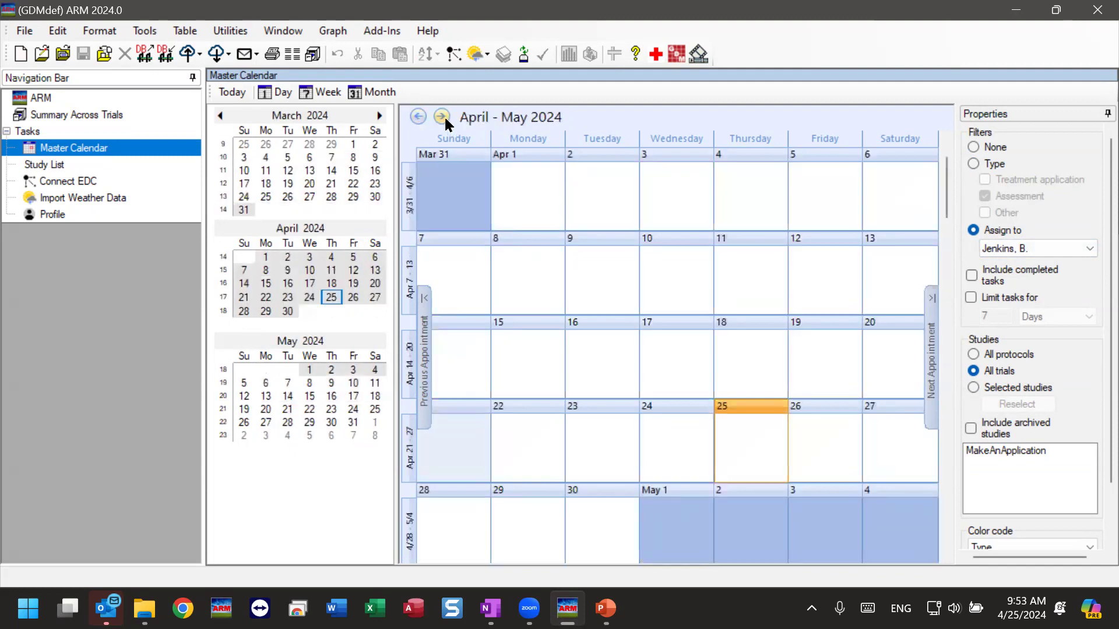
scroll(445, 122, "down", 3)
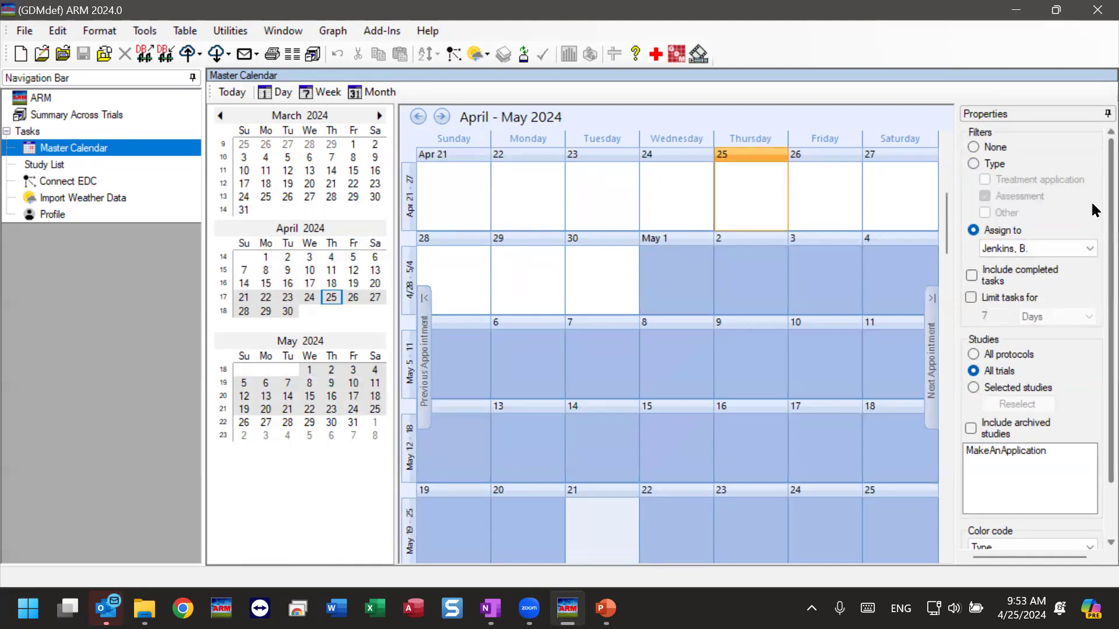
Step: Set the master calendar filter to None
scroll(1096, 218, "down", 2)
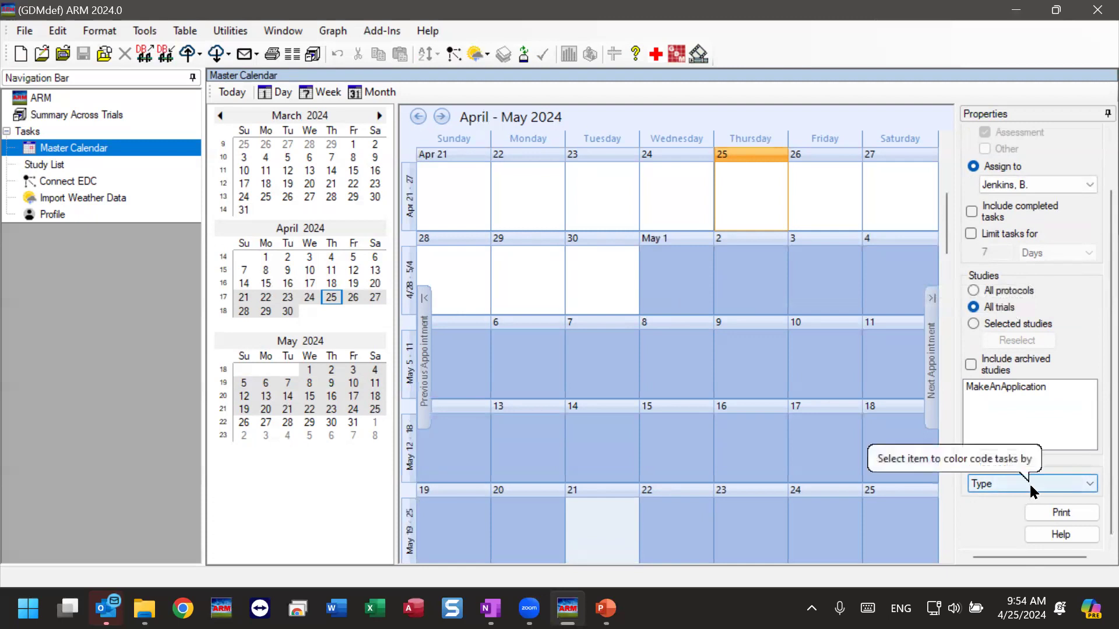
scroll(1035, 460, "up", 2)
left_click(973, 147)
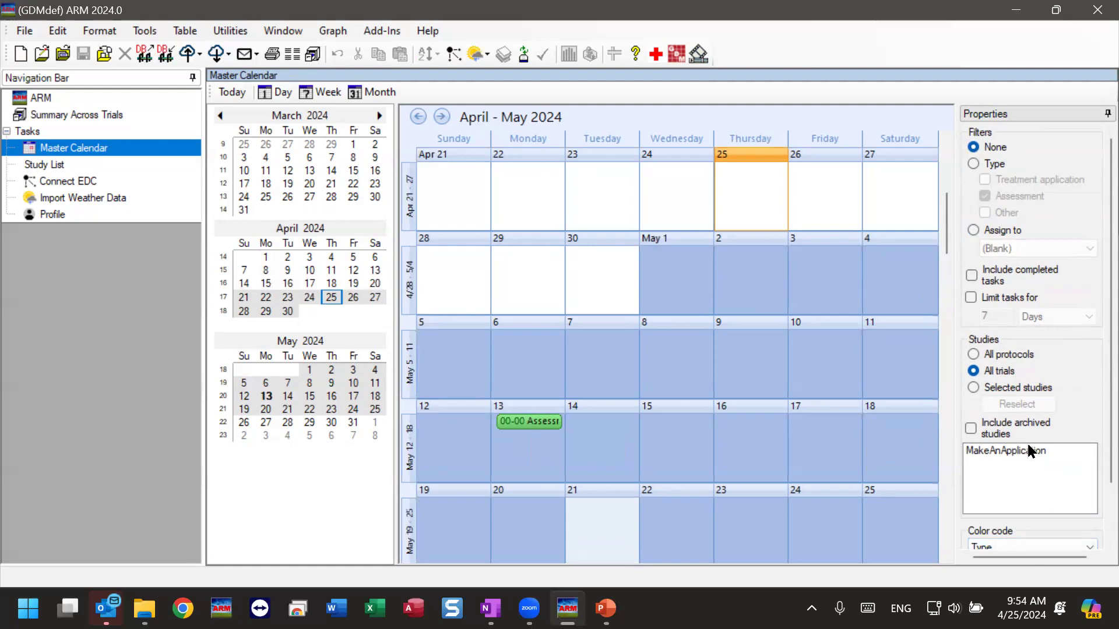
Step: Try color coding the master calendar tasks by Assign to and by Trial location
scroll(1030, 449, "down", 2)
left_click(1029, 484)
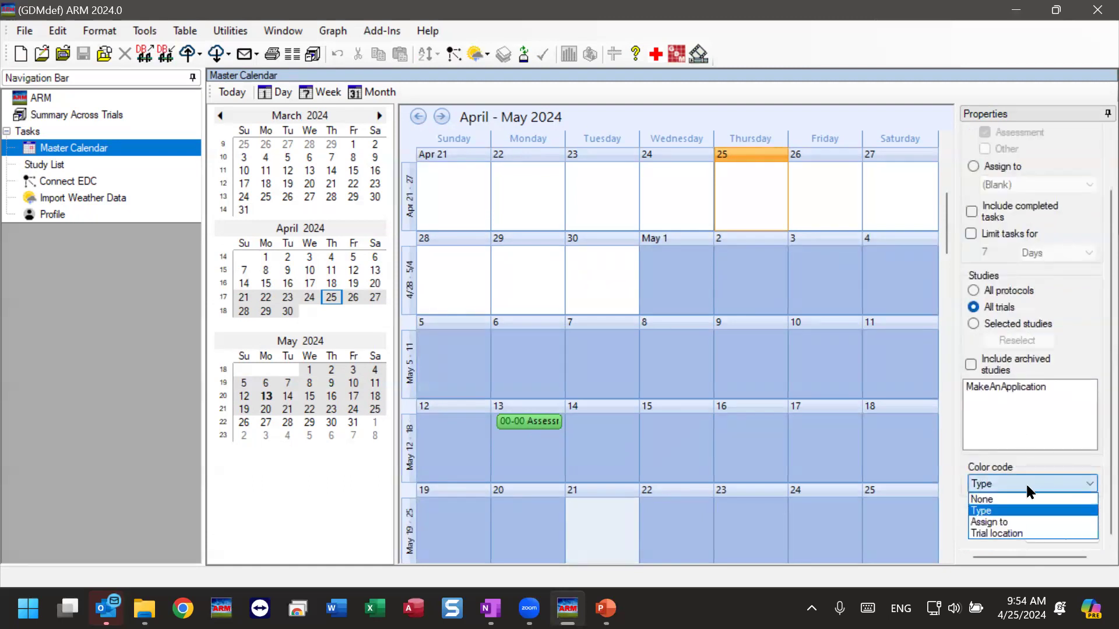
left_click(1007, 522)
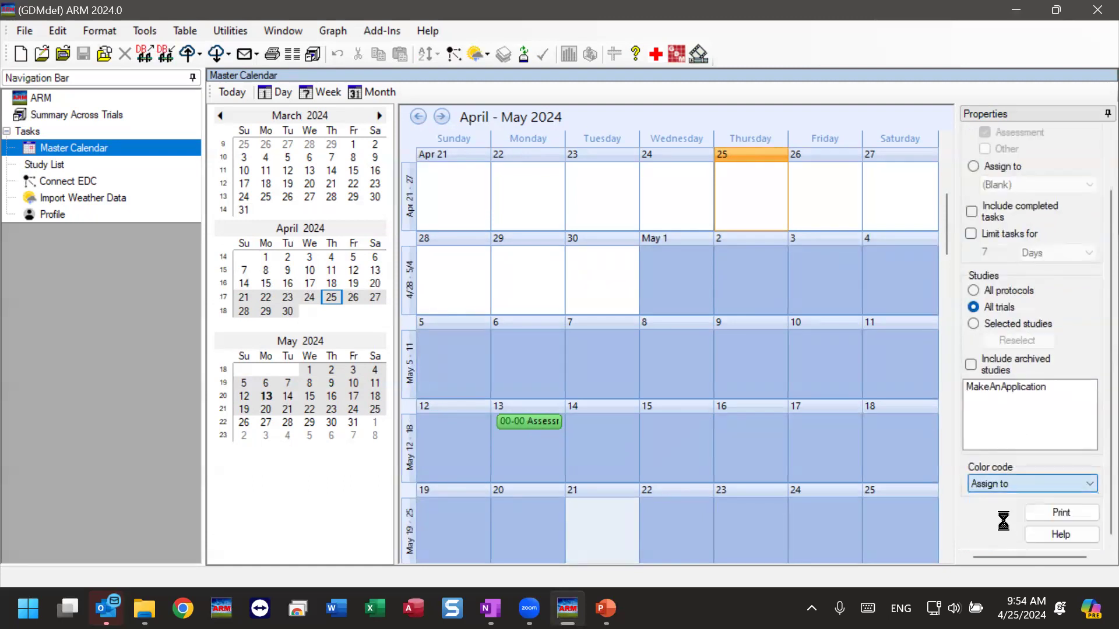
left_click(1010, 489)
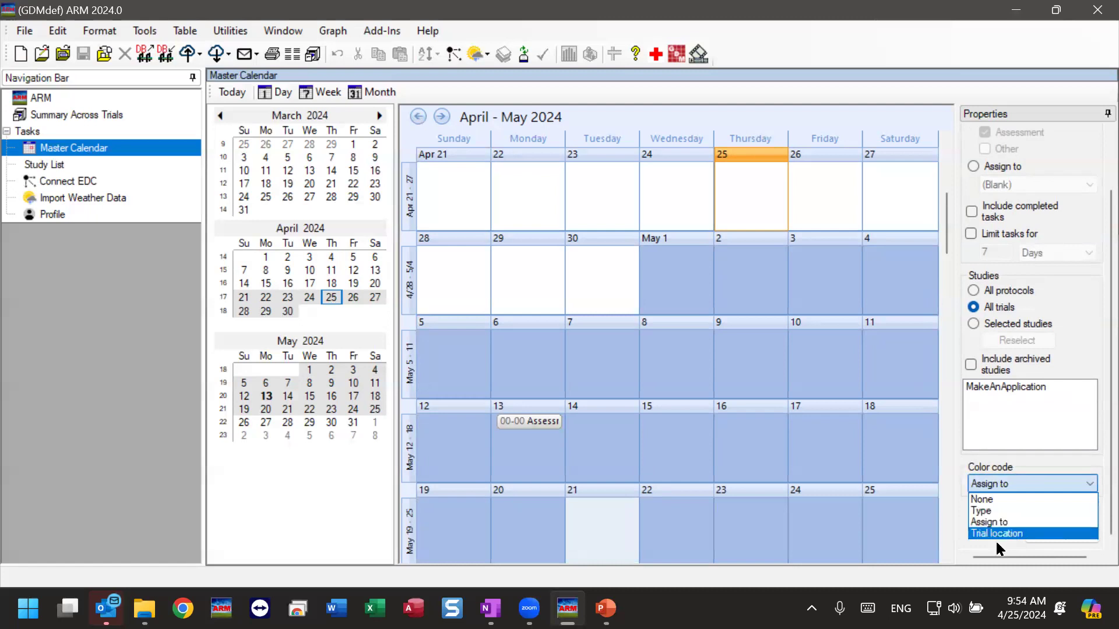
left_click(998, 533)
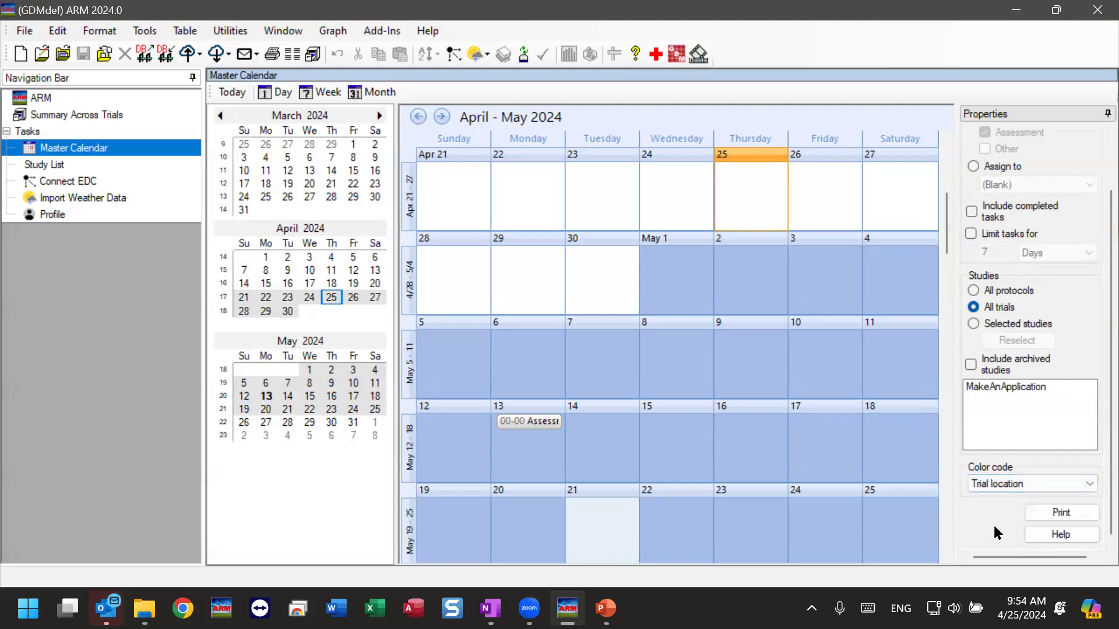
Step: Try the color code option None for the master calendar tasks and set it back to Type
left_click(978, 484)
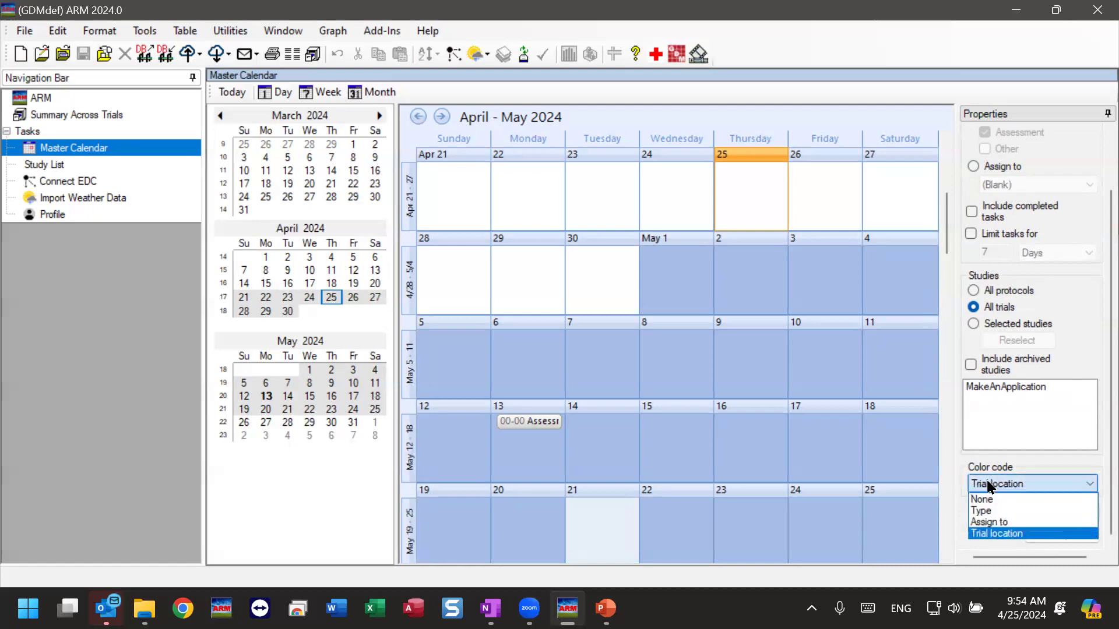
left_click(1017, 499)
left_click(1026, 489)
left_click(996, 510)
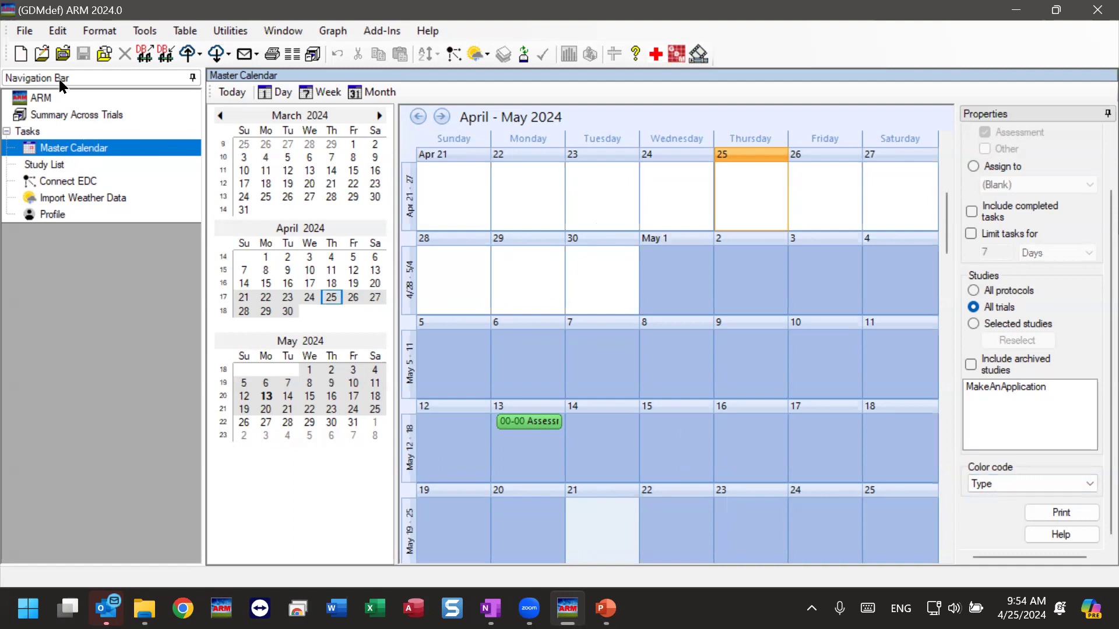
Step: Reopen the recent MakeAnApplication trial and display its trial calendar
key("alt")
key("f")
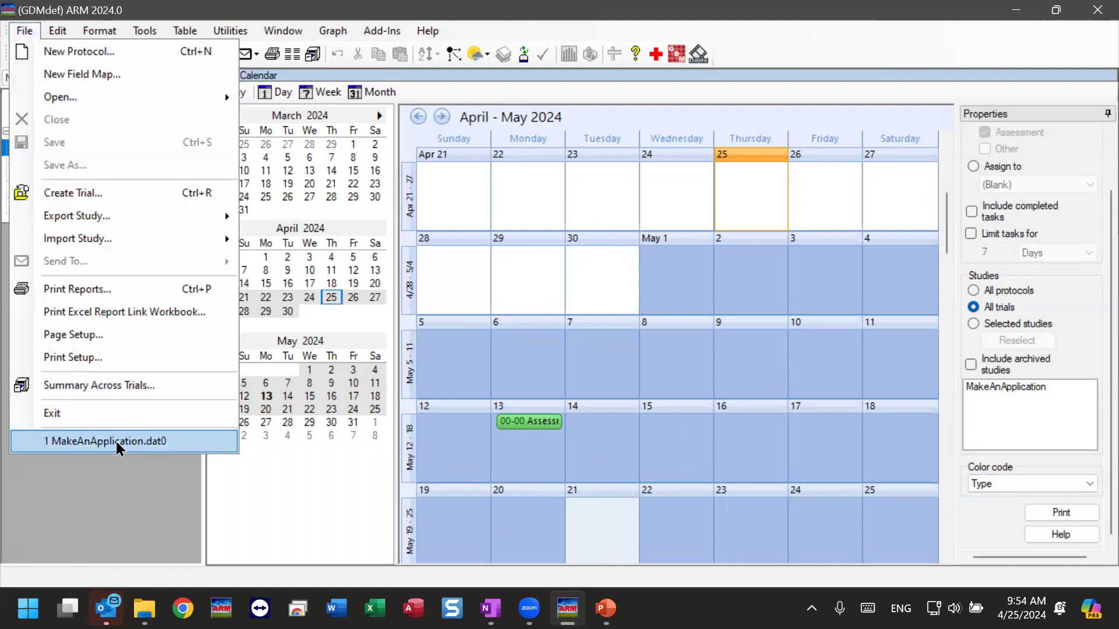
left_click(117, 443)
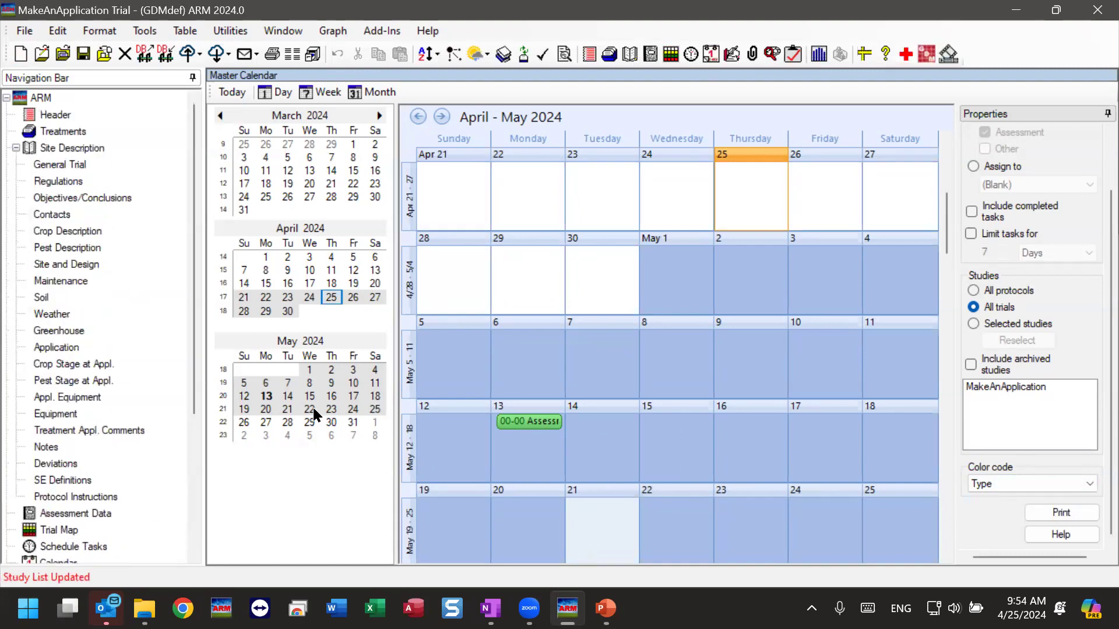
left_click_drag(195, 319, 192, 429)
left_click(59, 398)
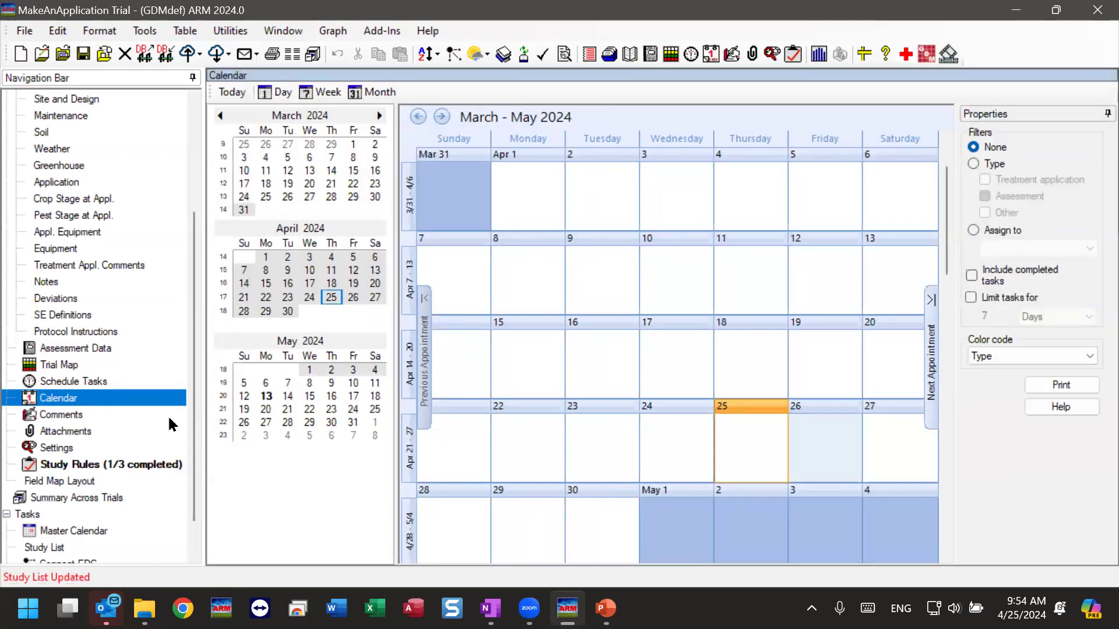
Step: Open the trial's Schedule Tasks and review the Outlook profile fields and the available calendars for linking
left_click_drag(193, 401, 205, 352)
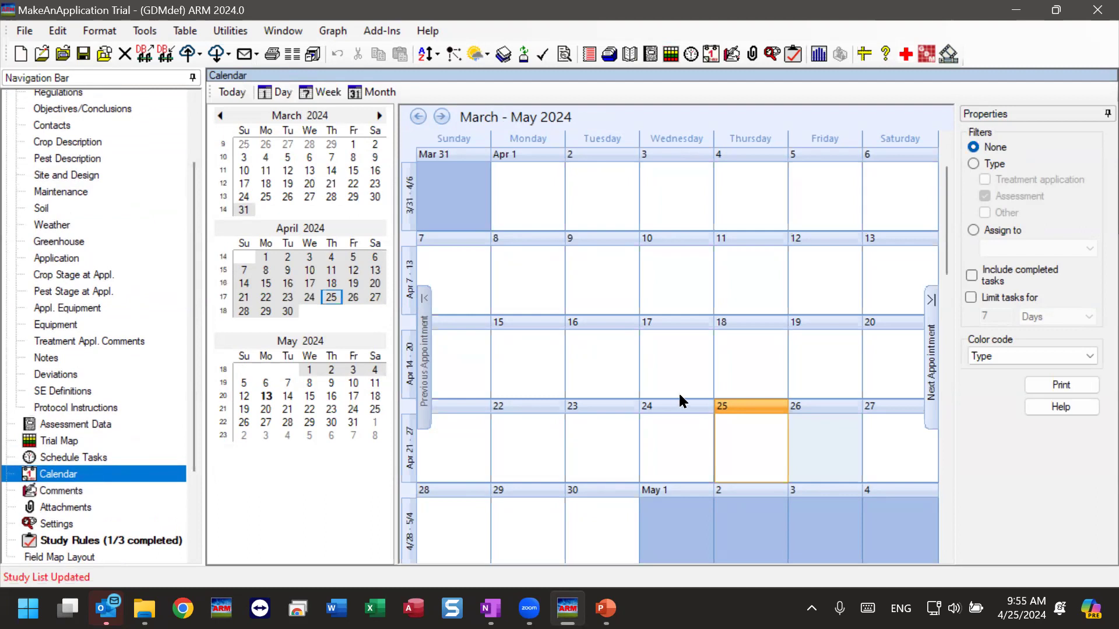
left_click(87, 457)
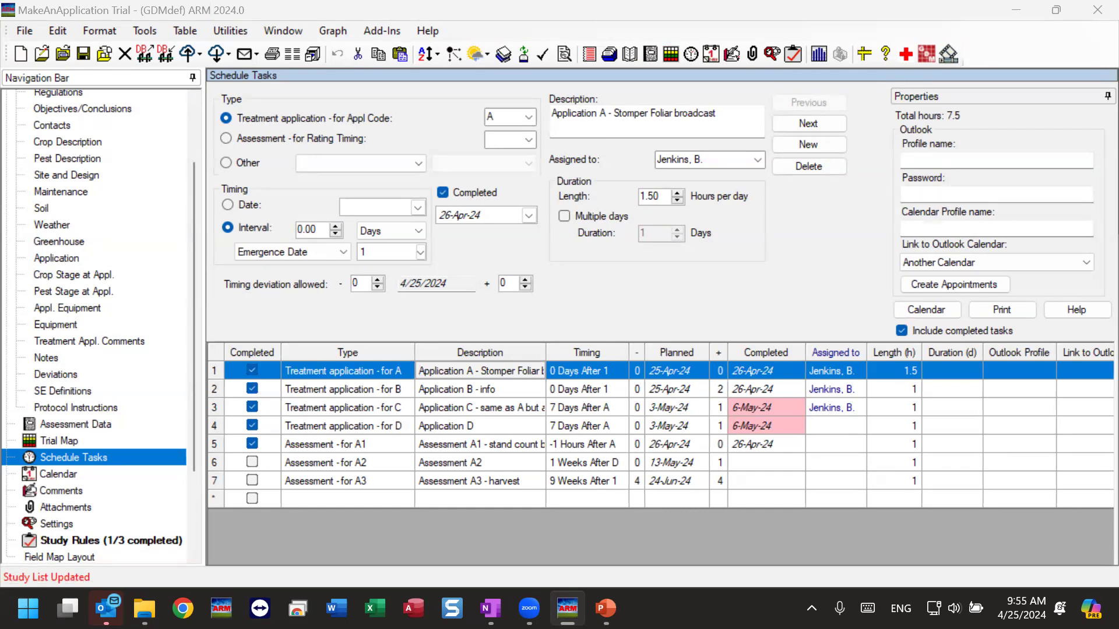
left_click(947, 245)
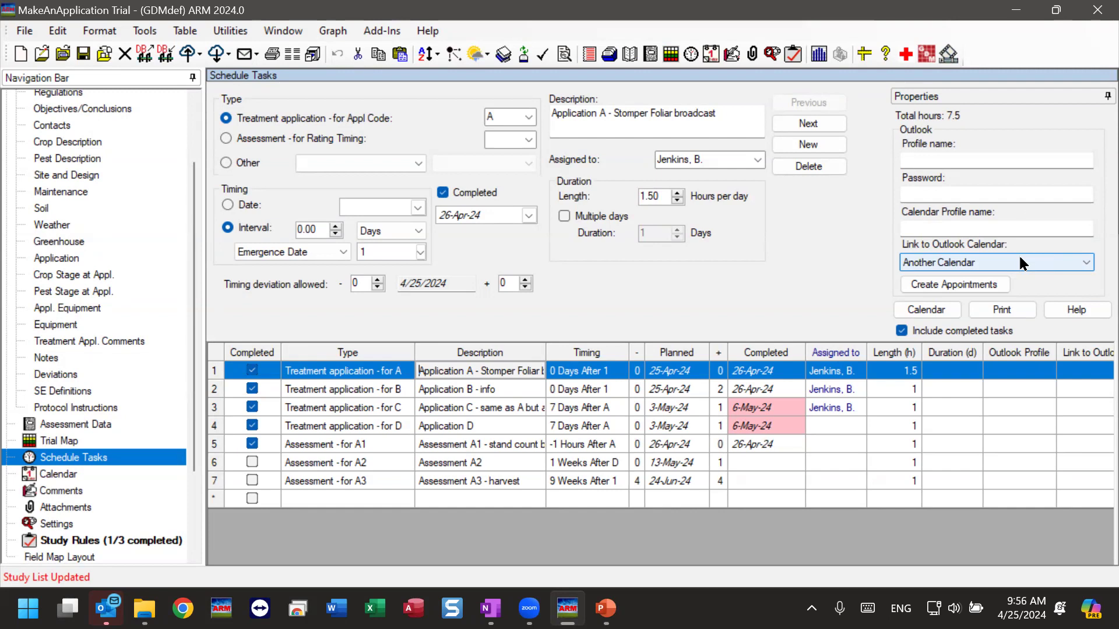
left_click(928, 162)
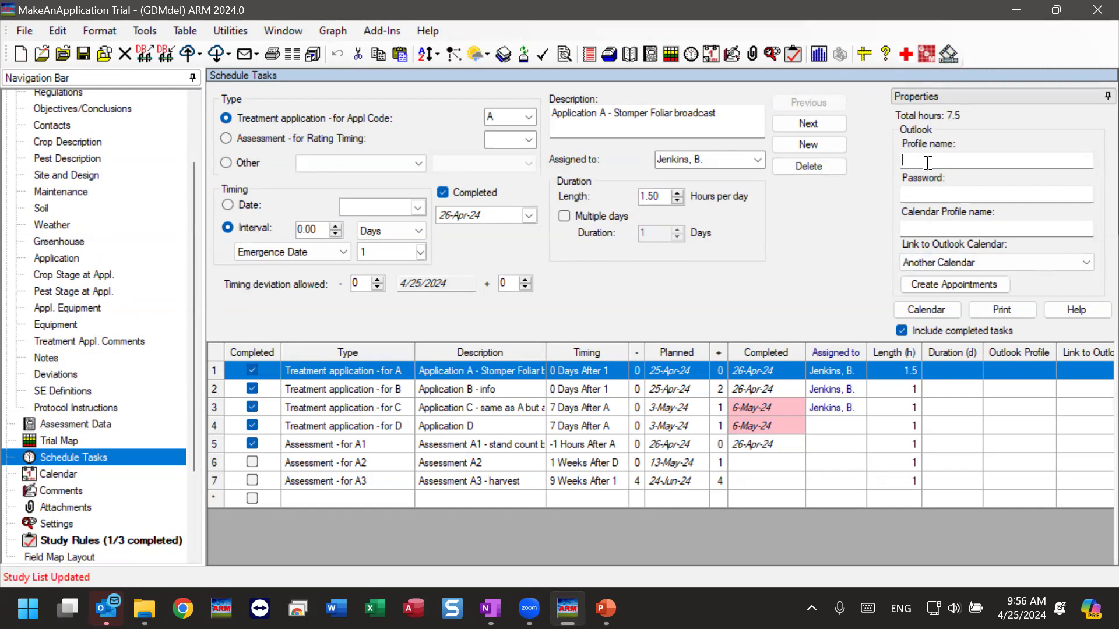
left_click(982, 264)
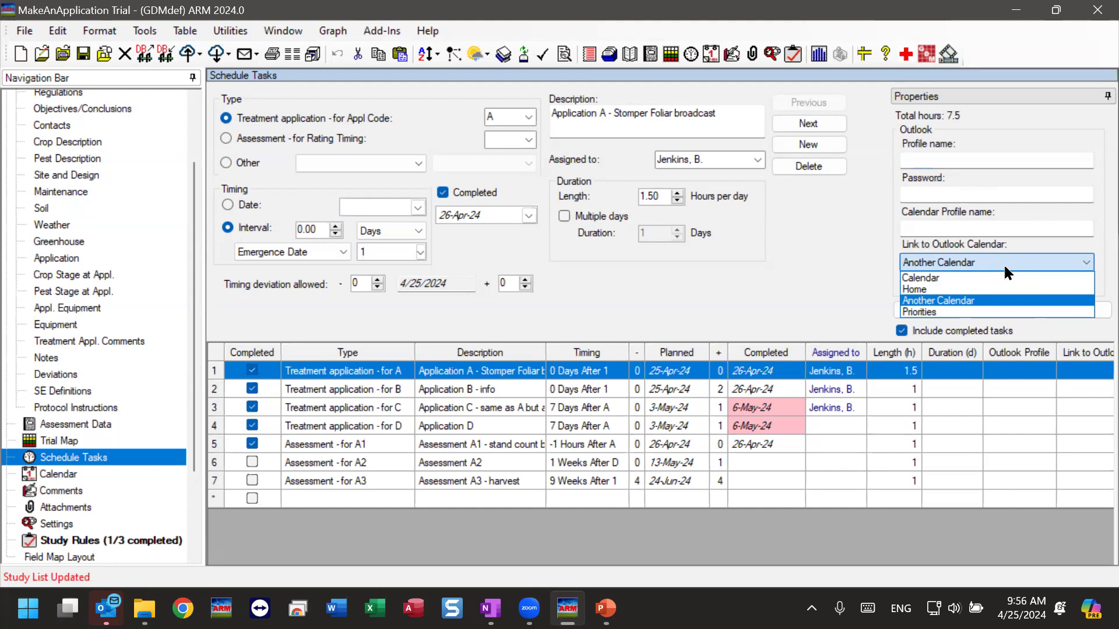
left_click(1002, 263)
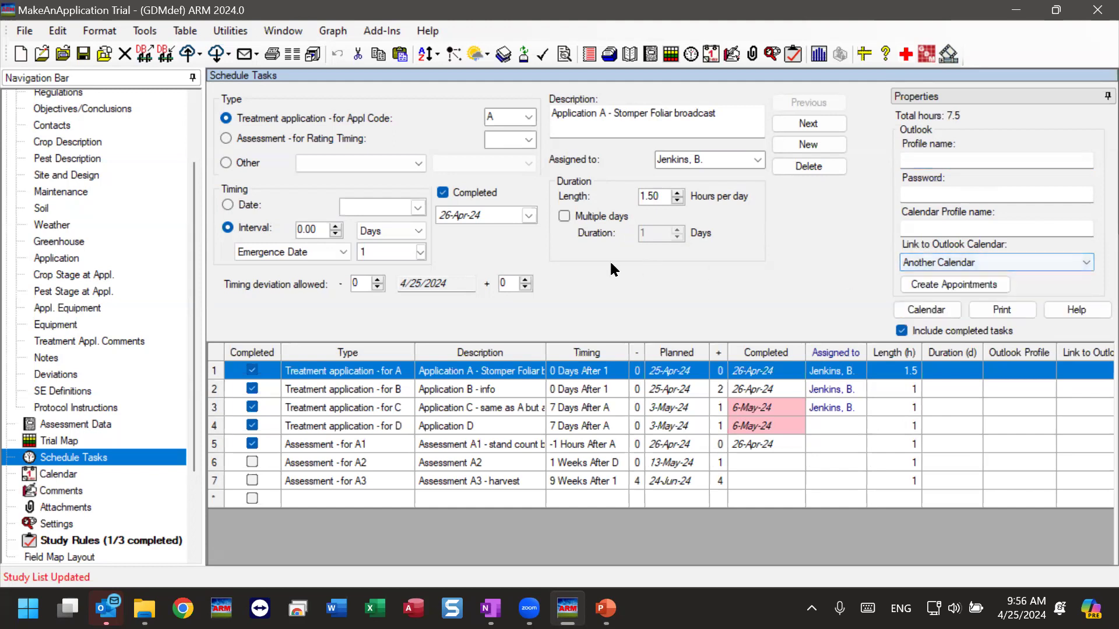
Step: Examine the description text of the treatment application A task, highlighting the Stomper Foliar broadcast part
left_click_drag(742, 110, 544, 109)
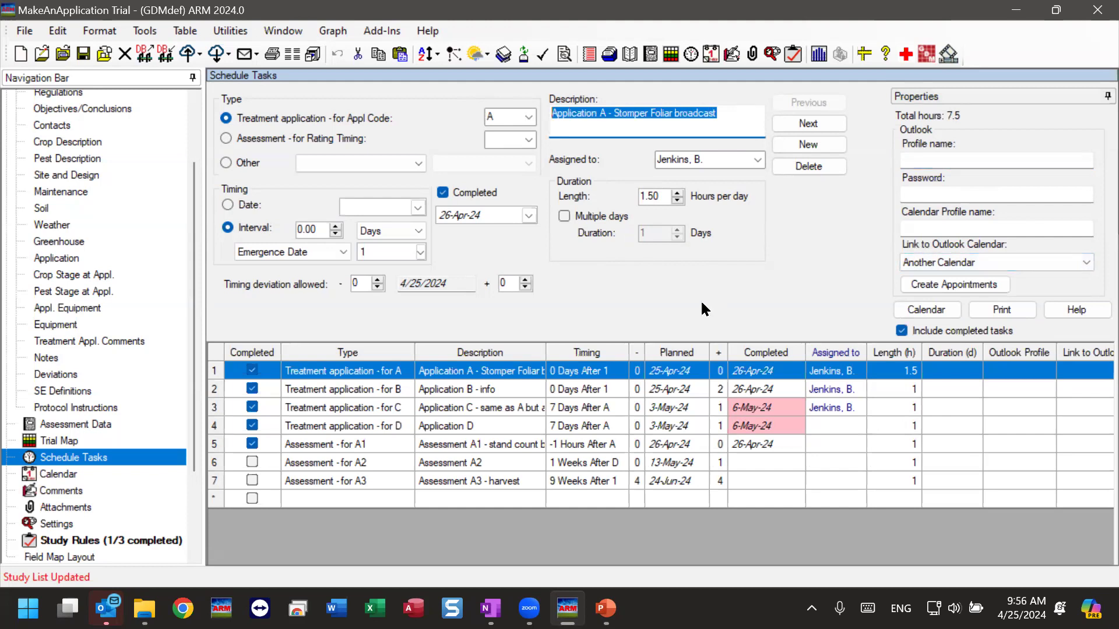
left_click(738, 116)
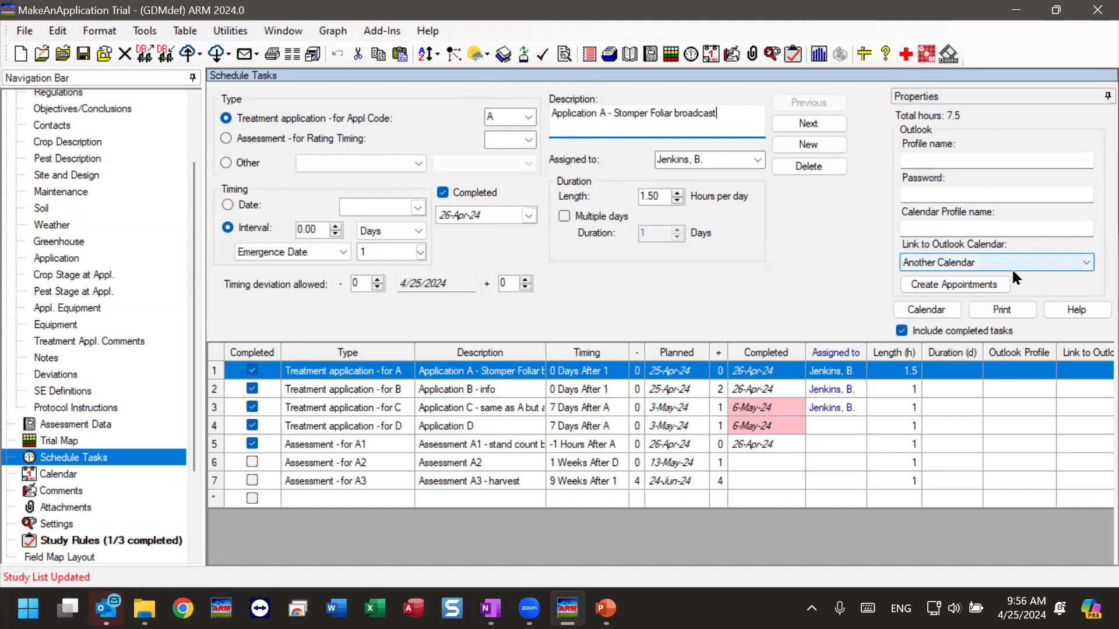
left_click_drag(716, 112, 612, 113)
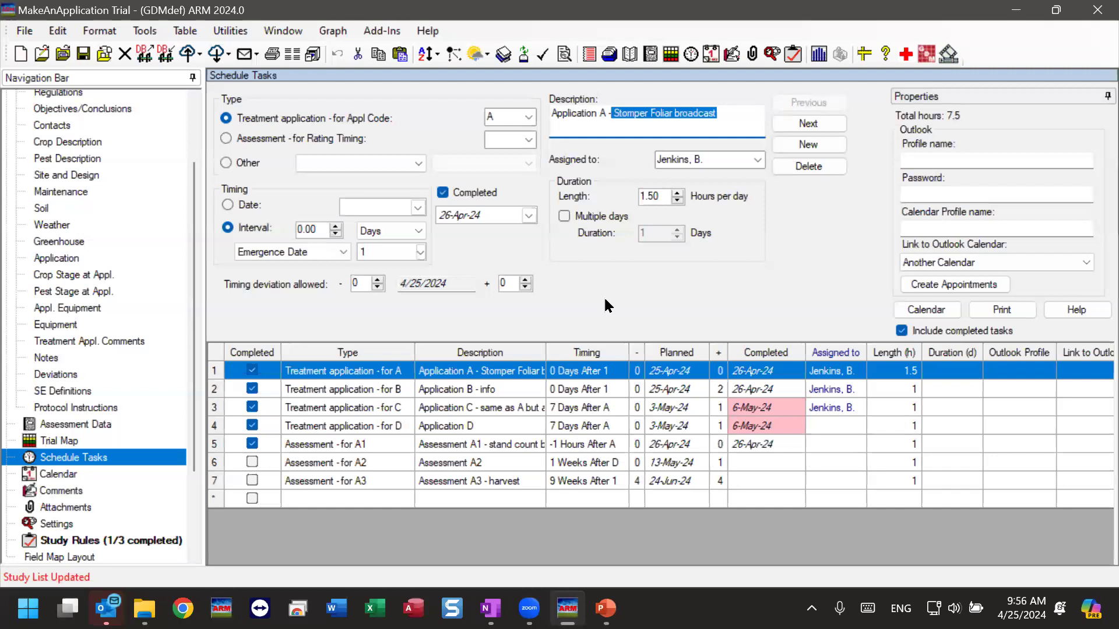